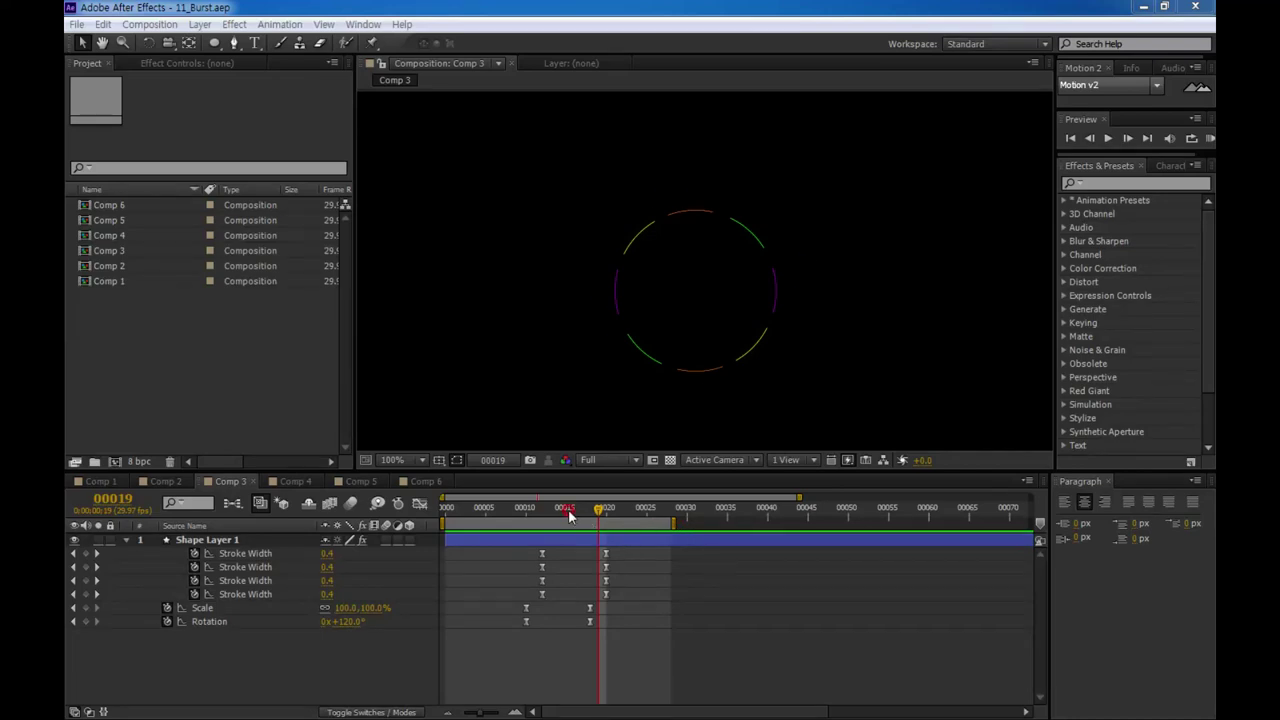
Step: Scrub through Comp 3's ring burst and play it back from the start
click(637, 580)
click(663, 603)
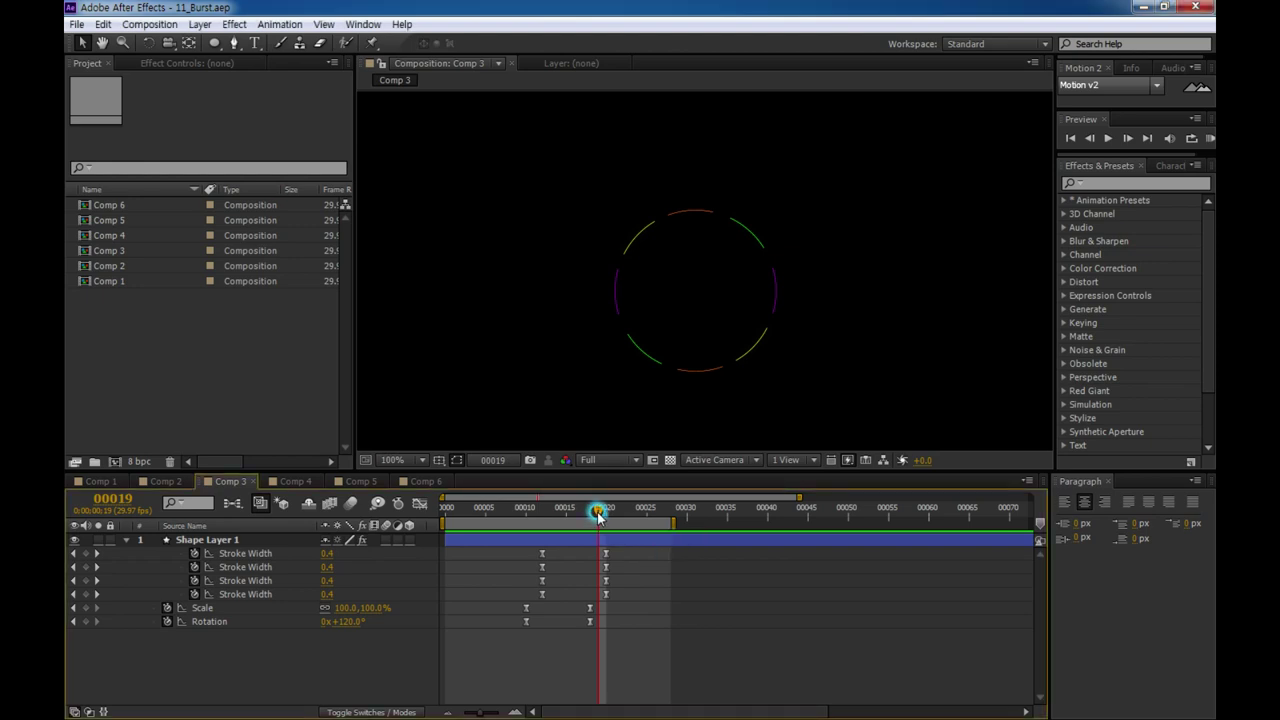
mouse_move(598, 511)
mouse_down()
mouse_move(617, 511)
mouse_move(564, 524)
mouse_up()
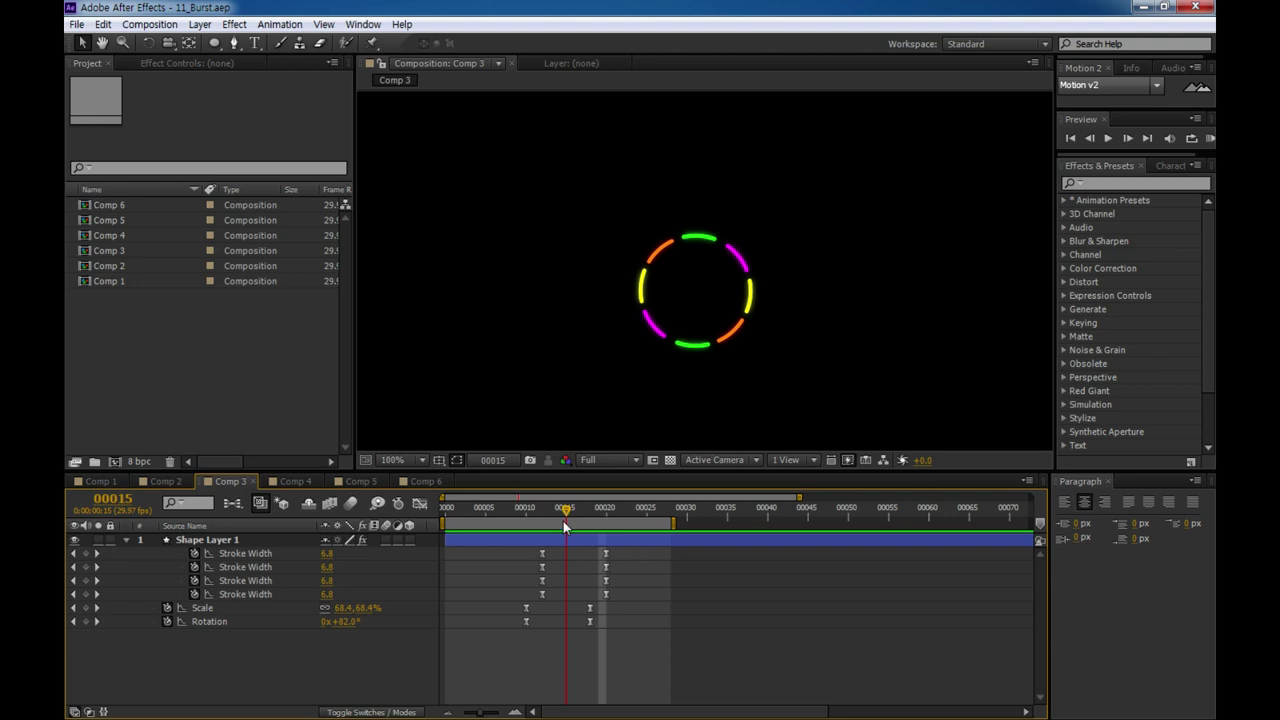
drag(564, 524, 428, 543)
click(826, 630)
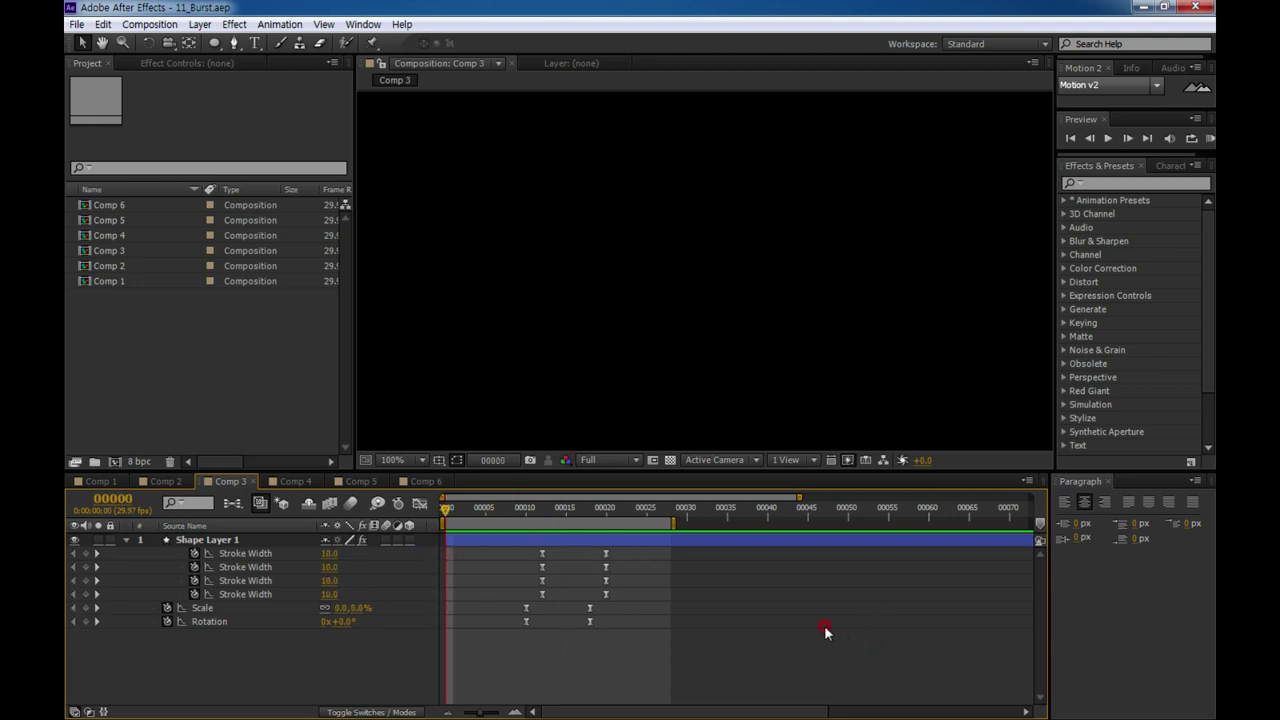
key(space)
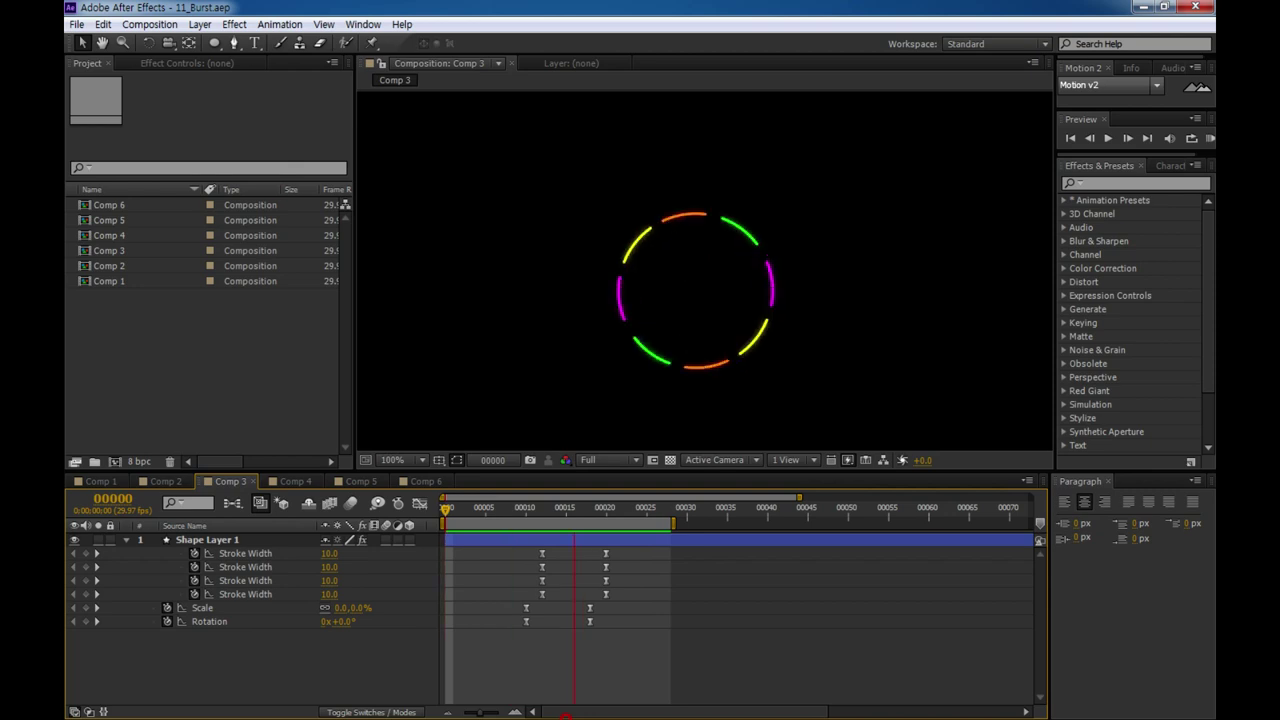
click(463, 585)
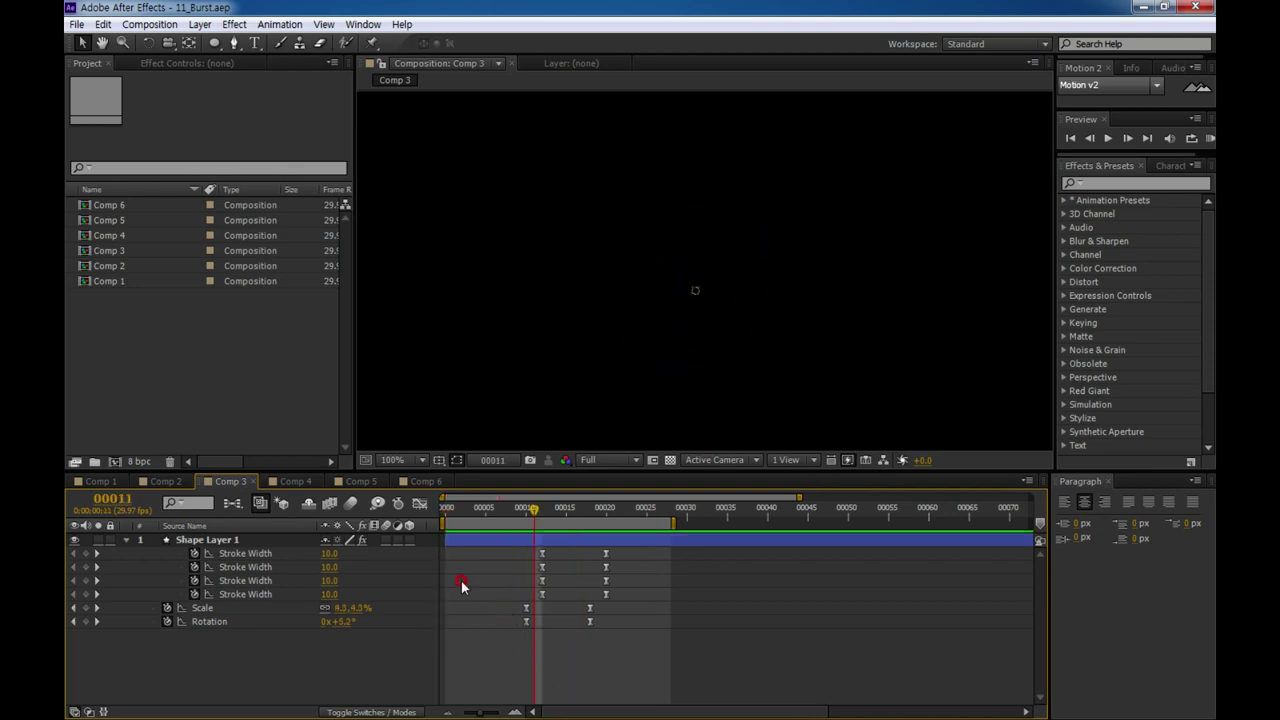
Step: Preview the Comp 5 burst animation from its first frame
click(362, 482)
key(KP_0)
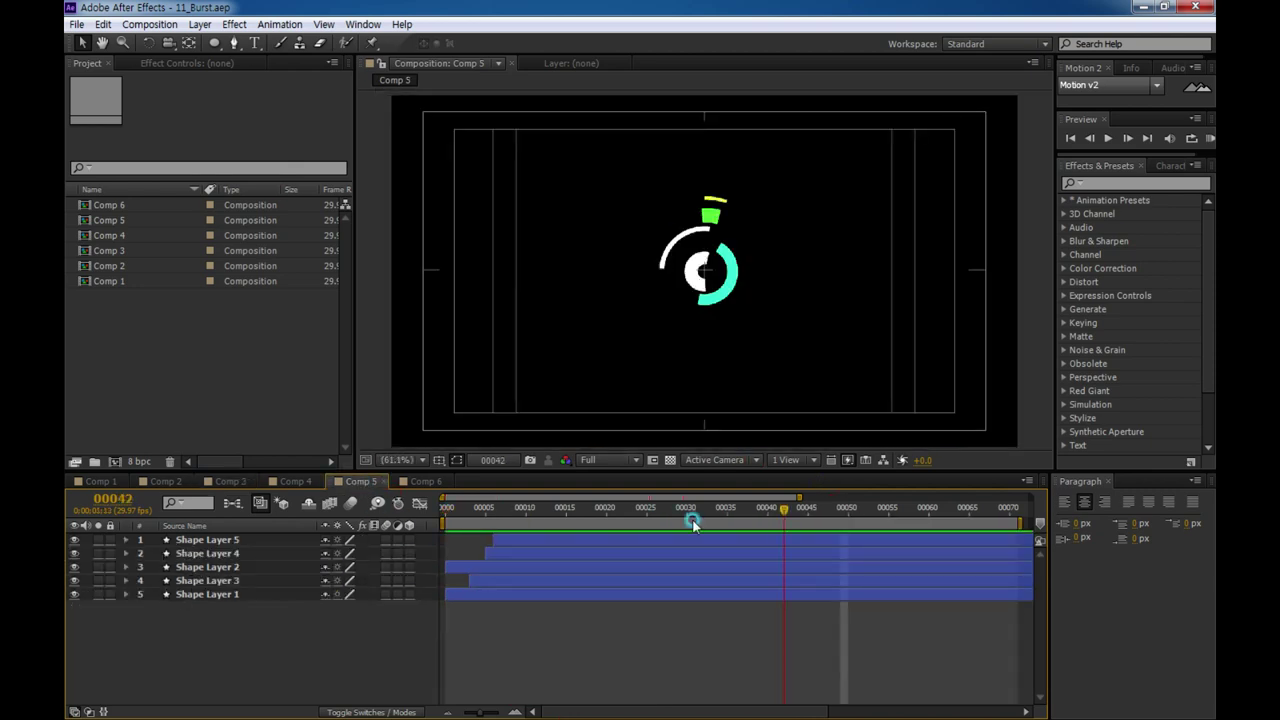
click(595, 648)
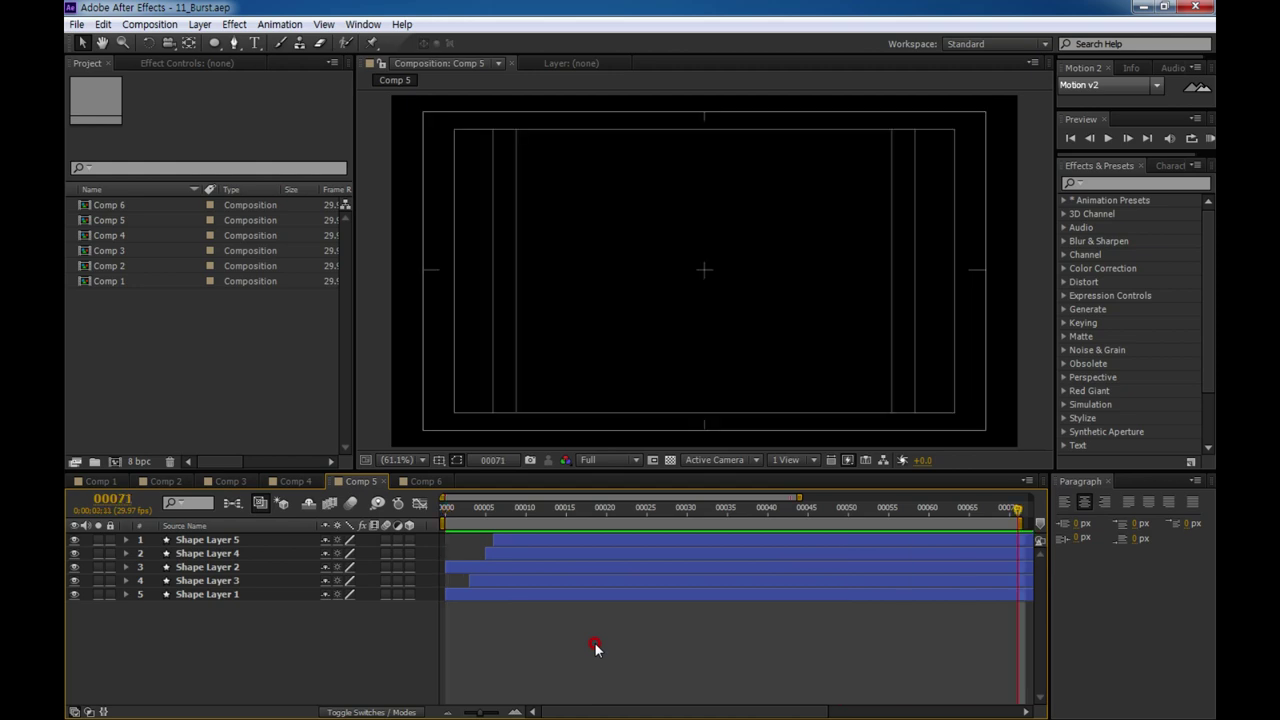
Step: Play back Comp 6's curved-arc animation from the start
click(415, 481)
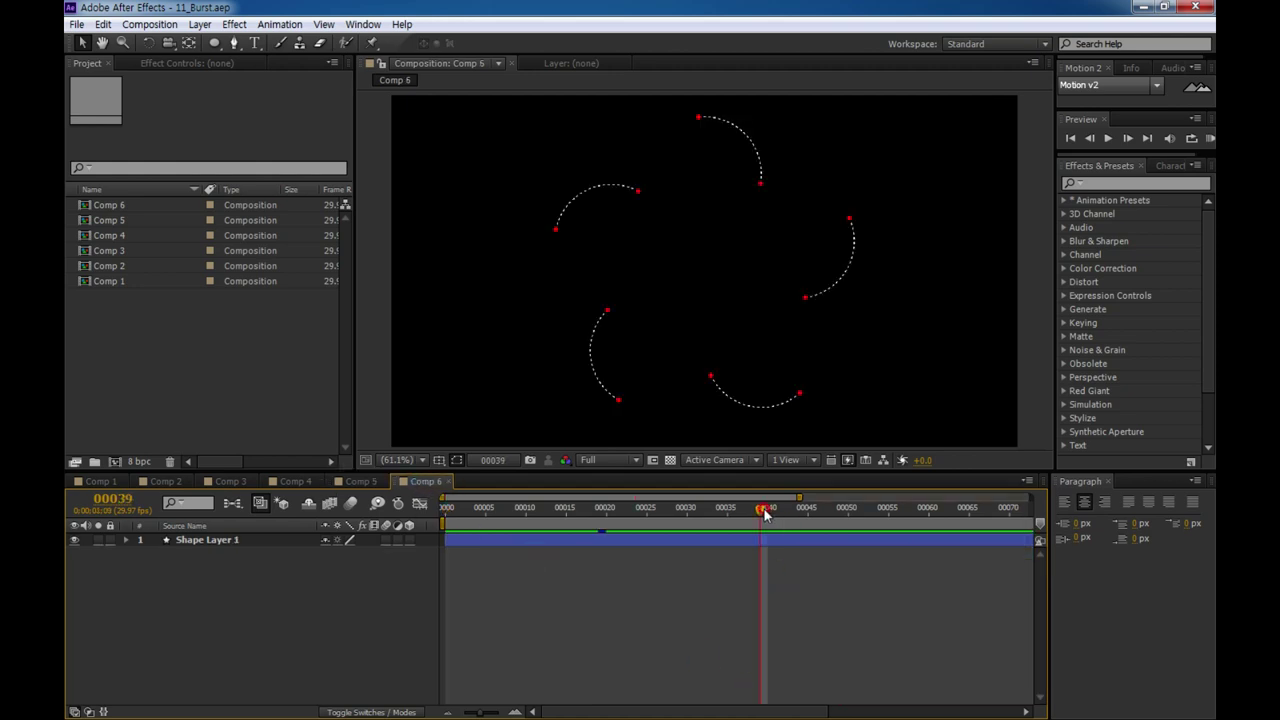
drag(762, 510, 323, 590)
key(space)
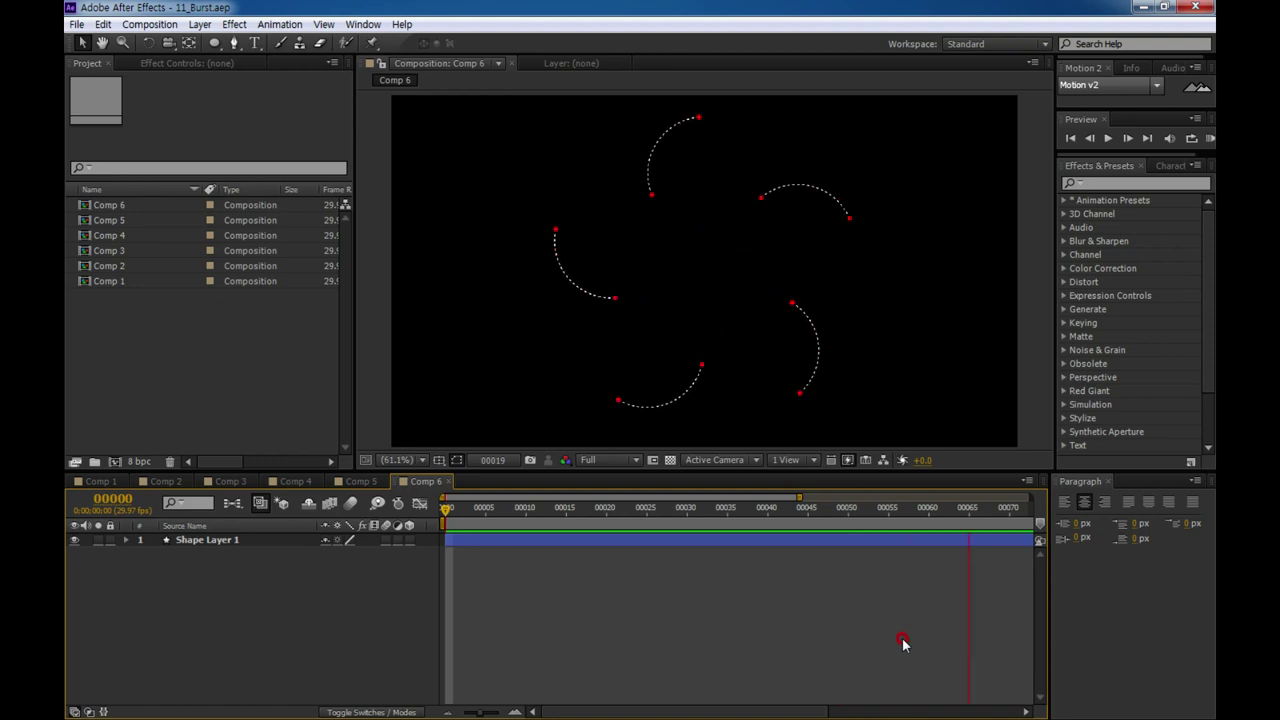
key(space)
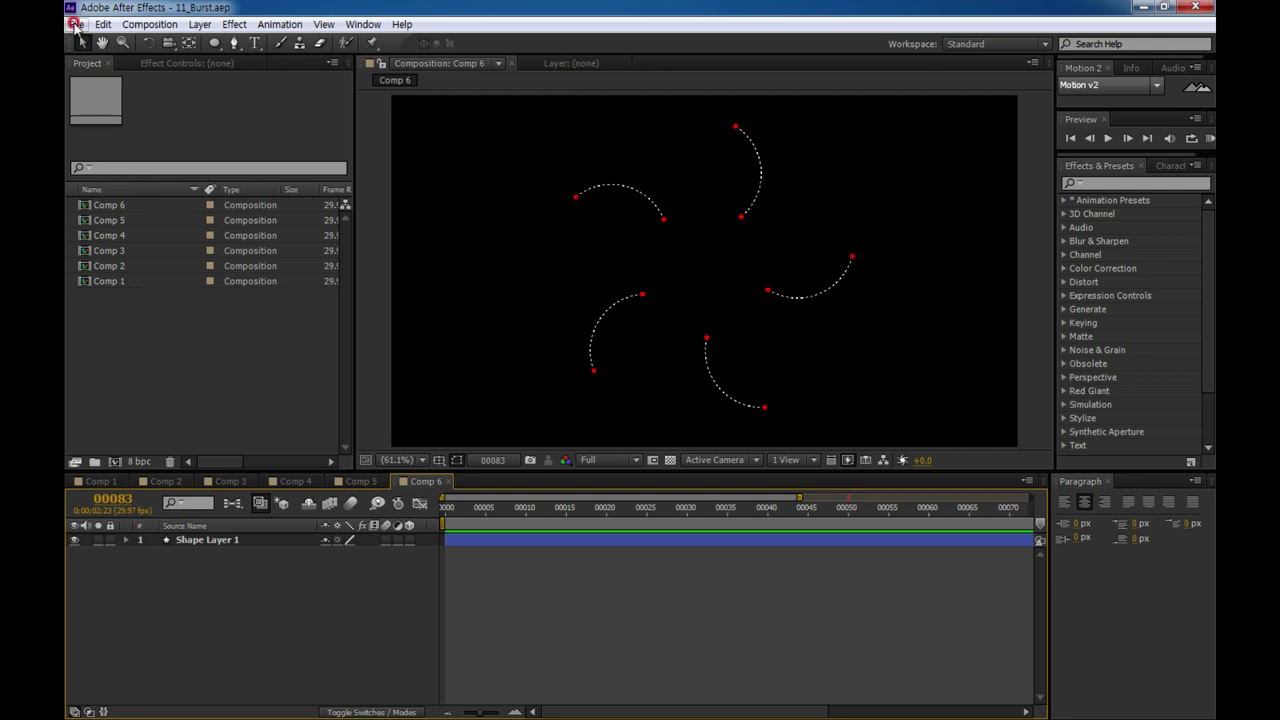
click(76, 24)
Step: Start a new project and add Comp 1 with the HDV/HDTV 720 29.97 preset, 120 frames
mouse_move(112, 38)
click(400, 42)
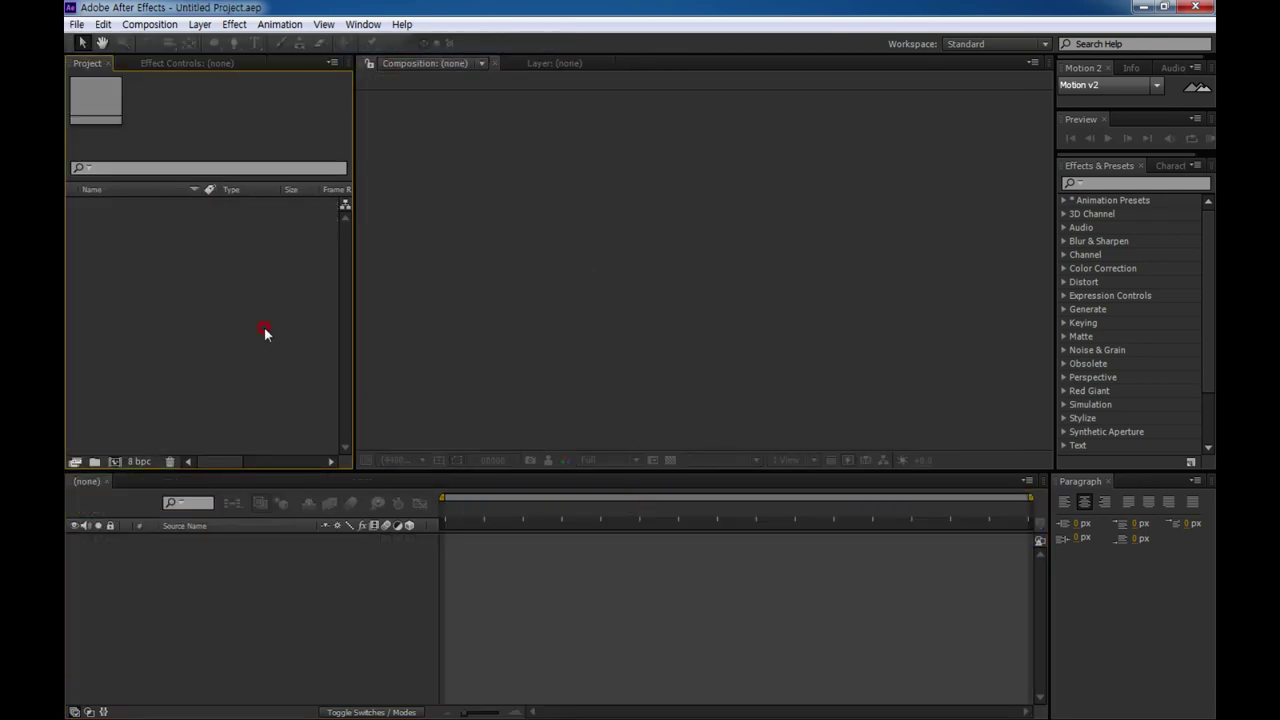
click(118, 461)
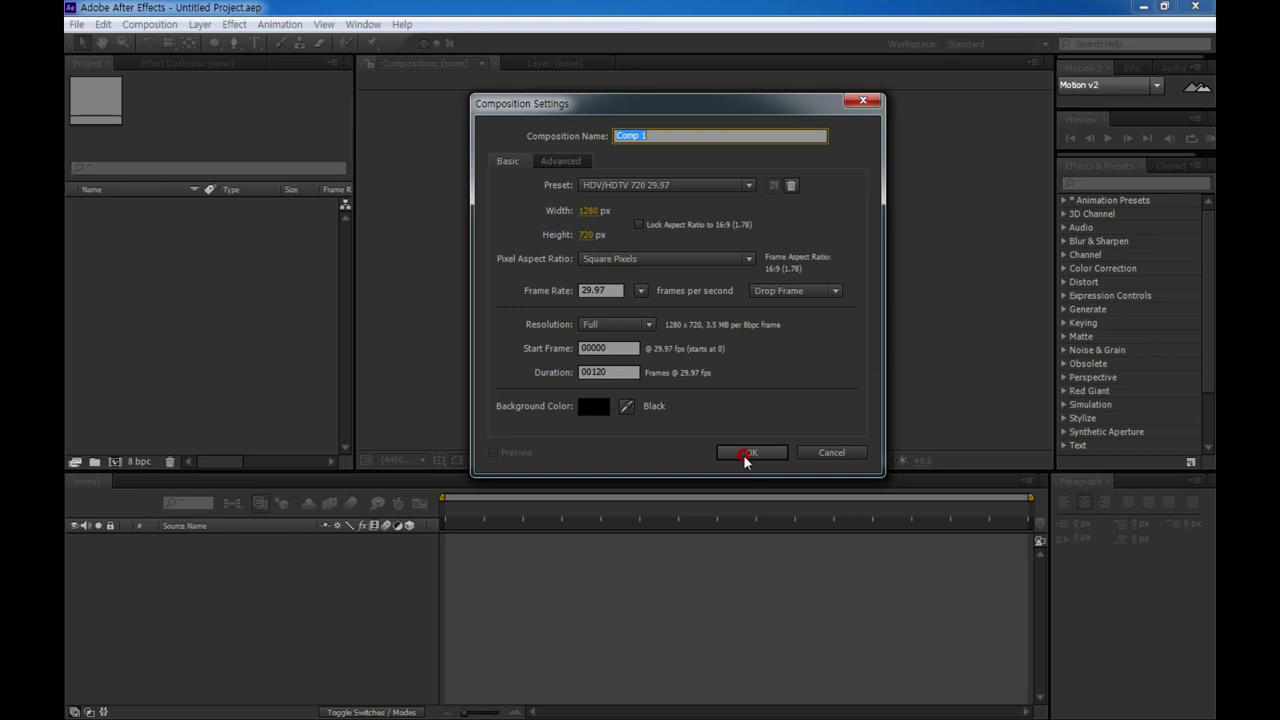
click(748, 452)
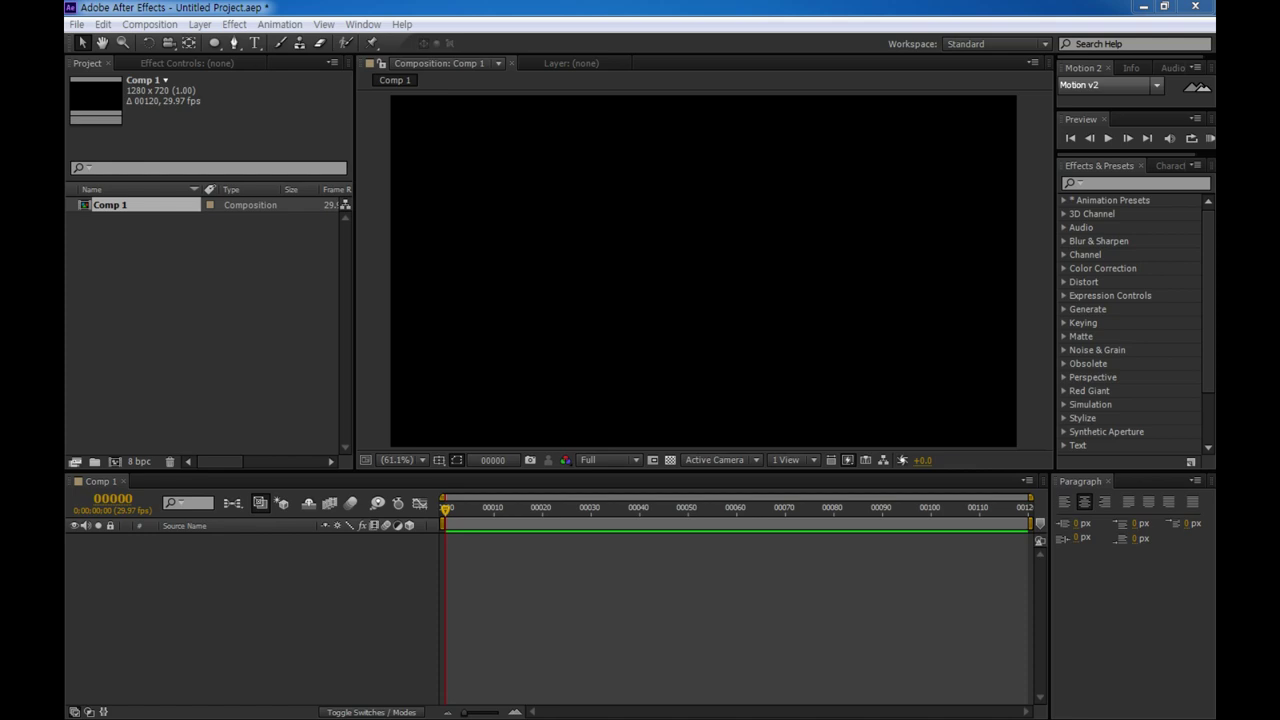
Step: Turn on the Grid and Title/Action Safe overlays in the Comp 1 viewer
click(439, 460)
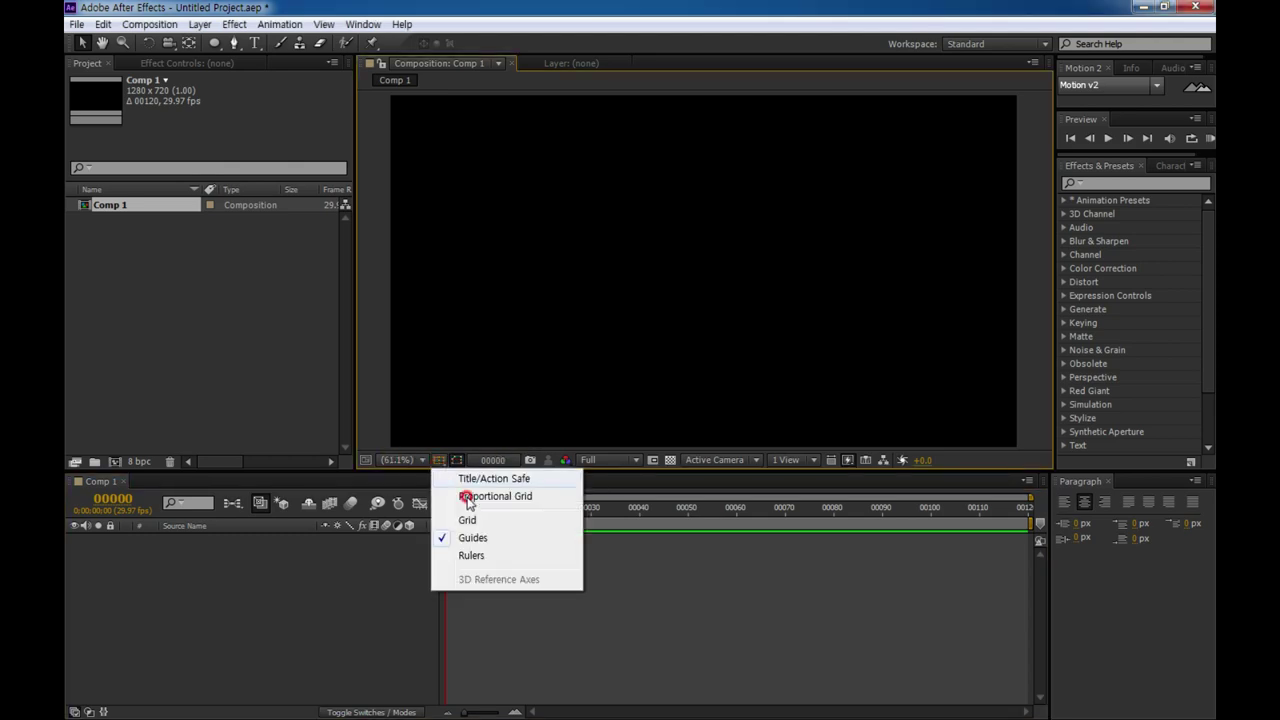
click(467, 520)
click(439, 460)
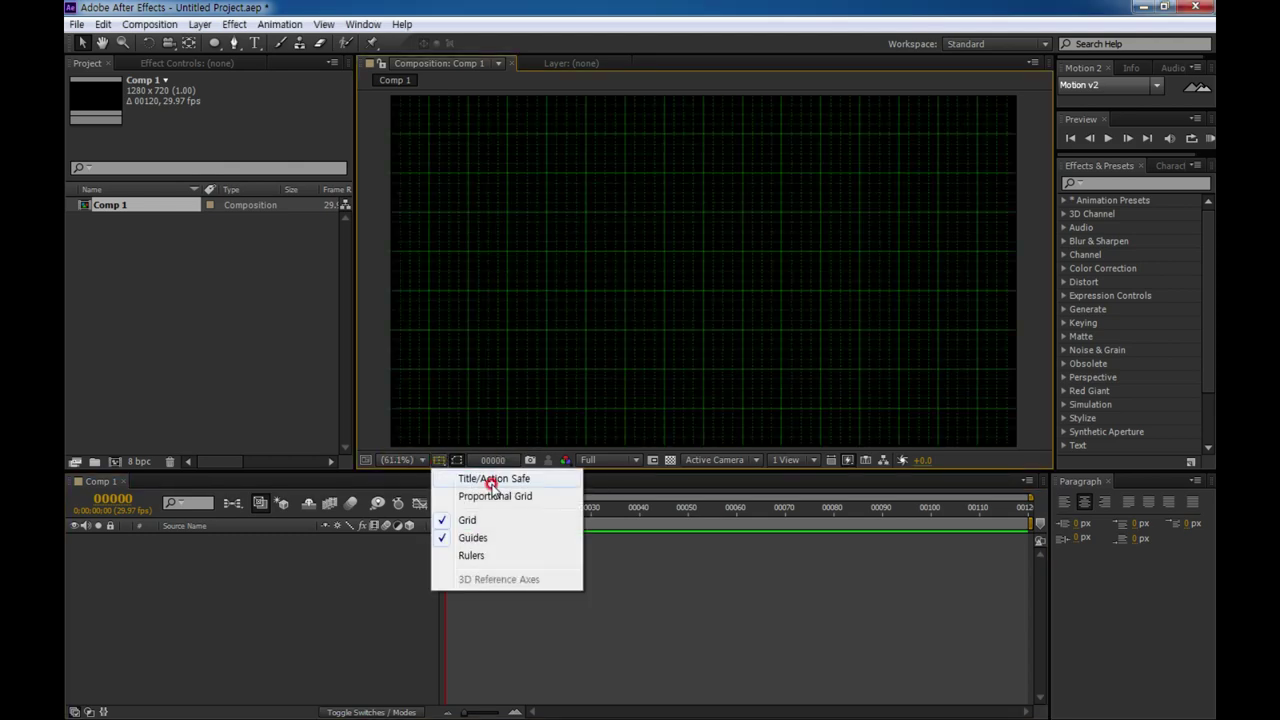
click(491, 480)
click(439, 460)
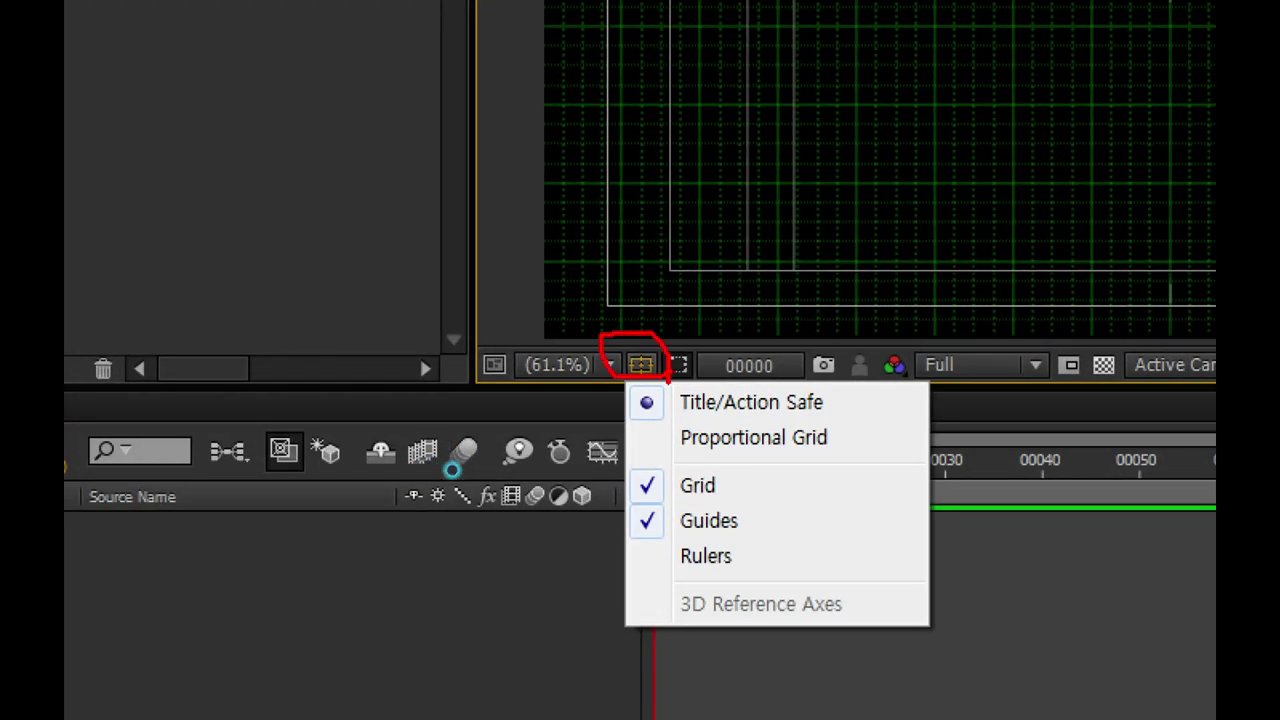
click(738, 314)
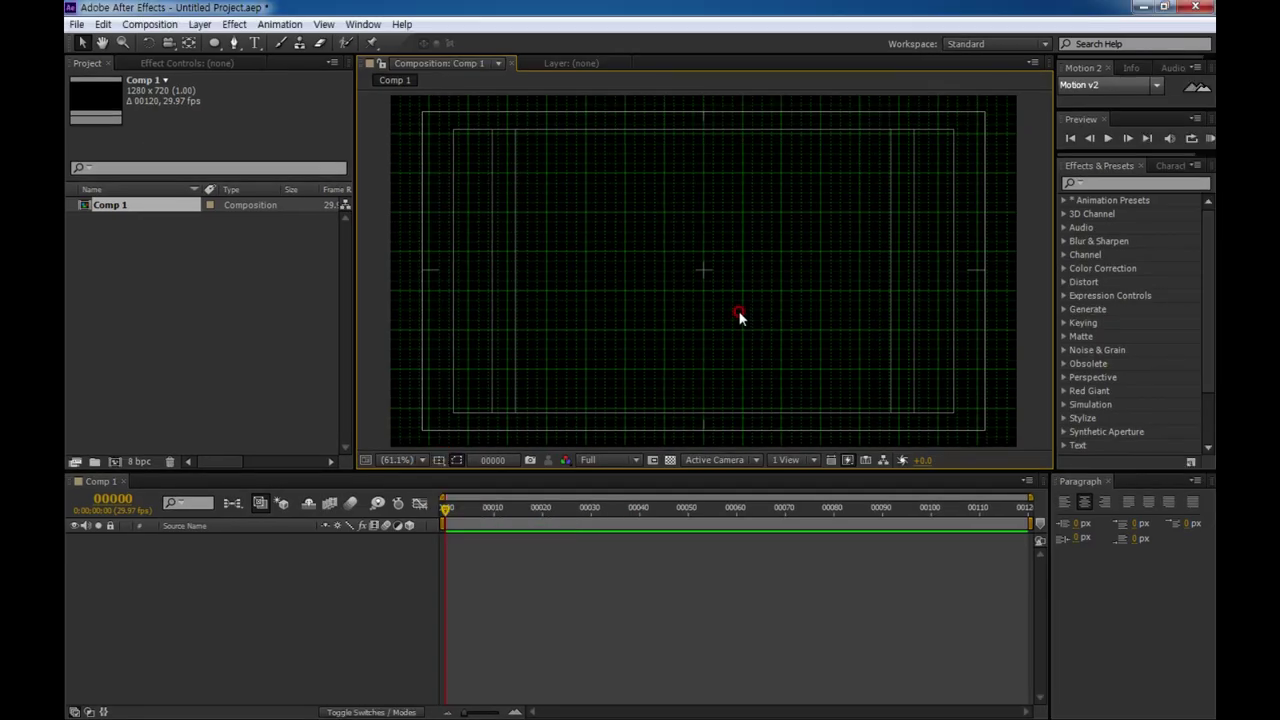
Step: Draw a centred circle with the Ellipse tool and expand Contents > Ellipse 1
click(214, 43)
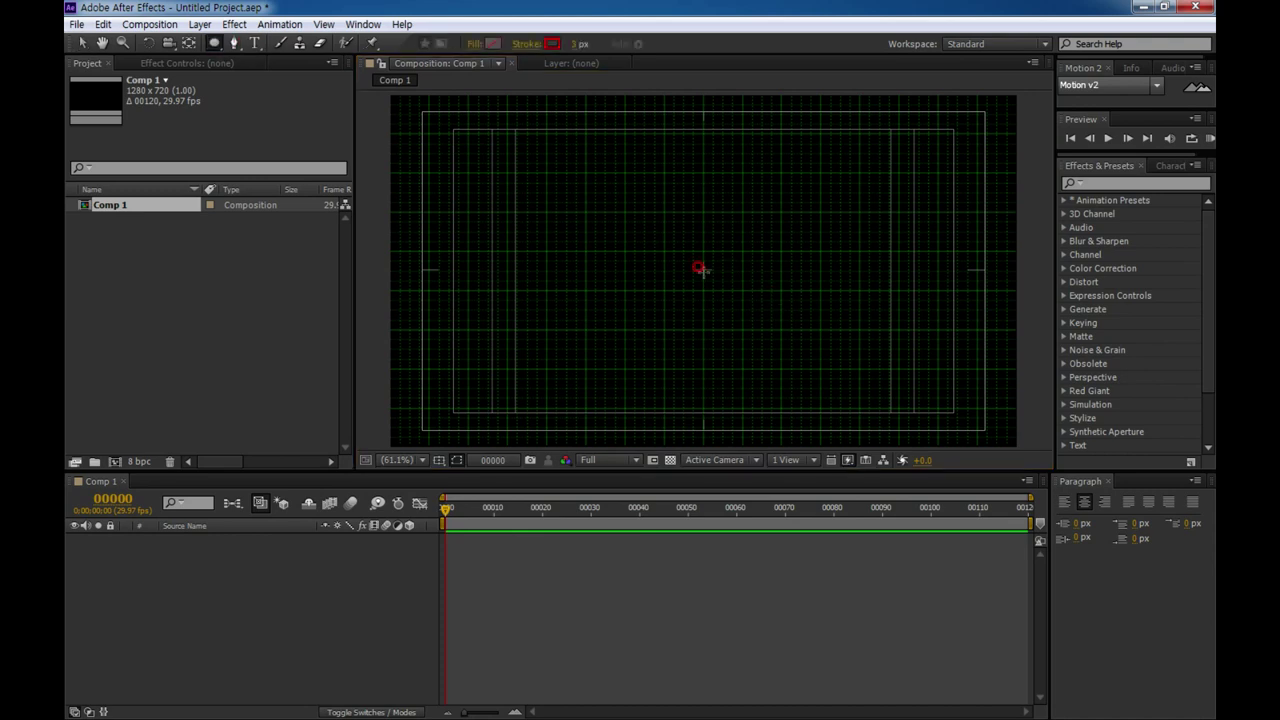
drag(700, 265, 748, 253)
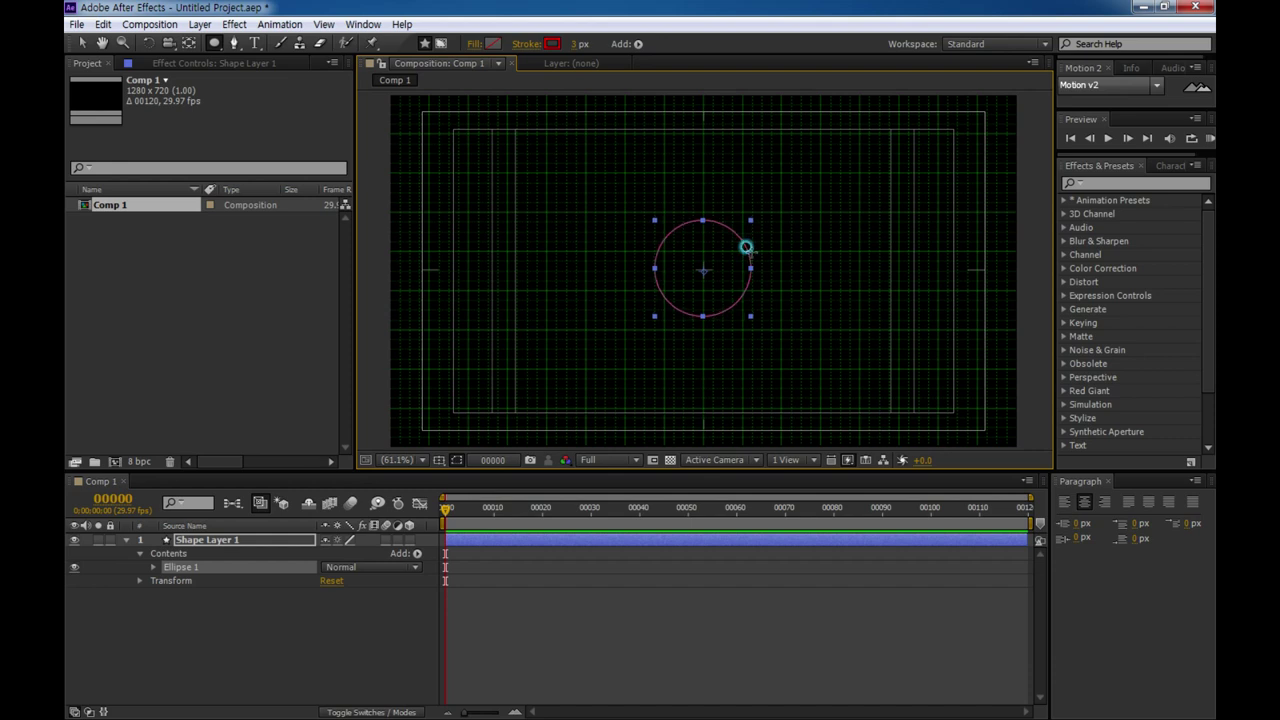
drag(748, 253, 741, 249)
click(167, 556)
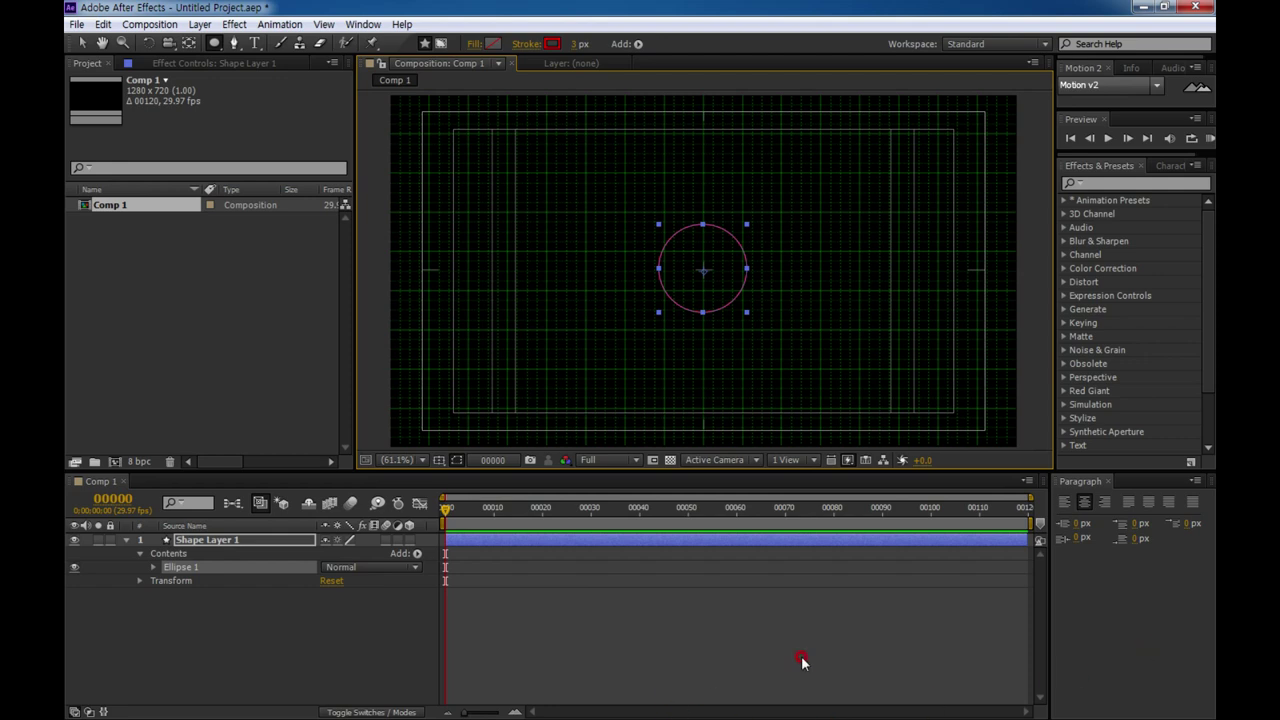
click(153, 567)
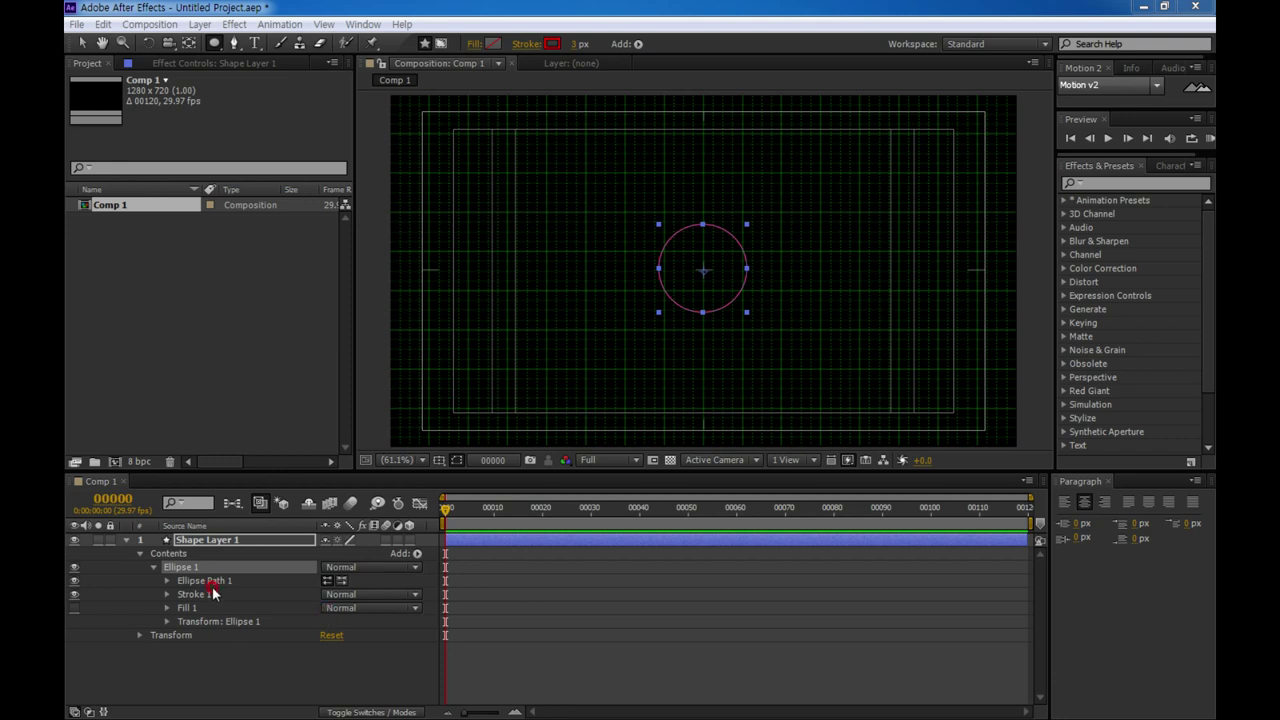
Step: Set Ellipse Path 1's Size to 95×95
click(167, 580)
click(228, 581)
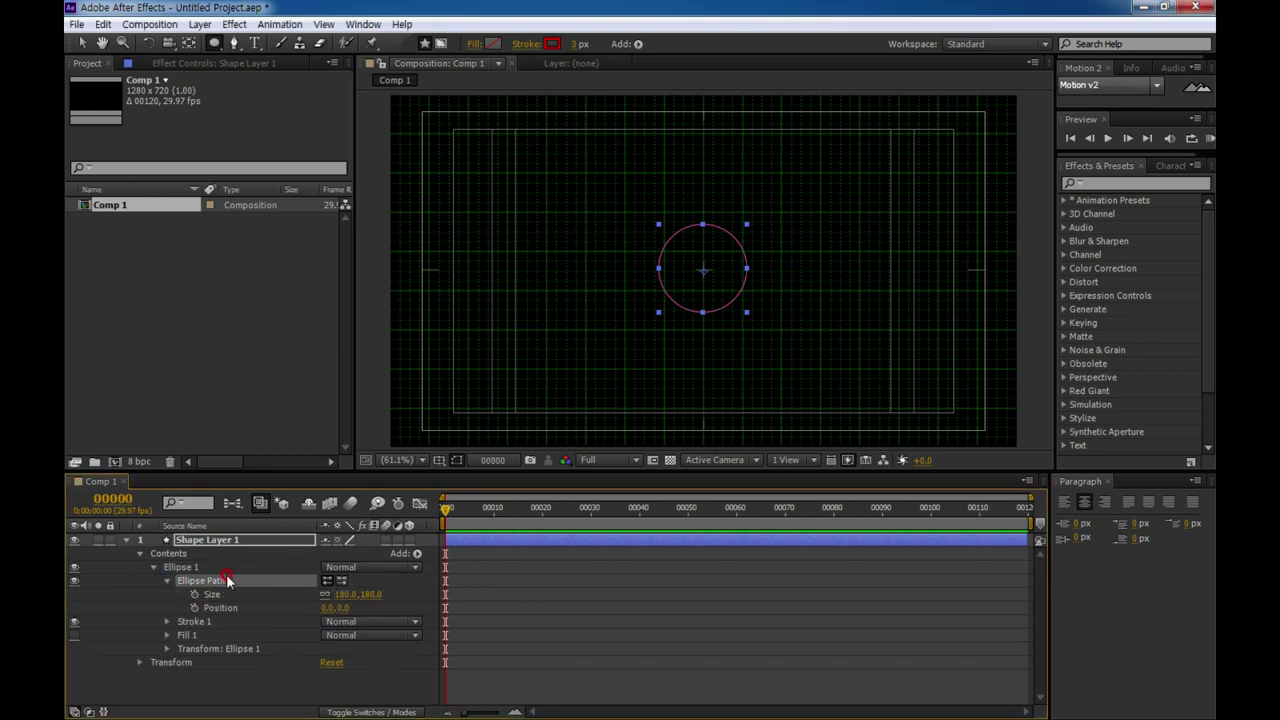
click(343, 594)
text(95)
click(474, 644)
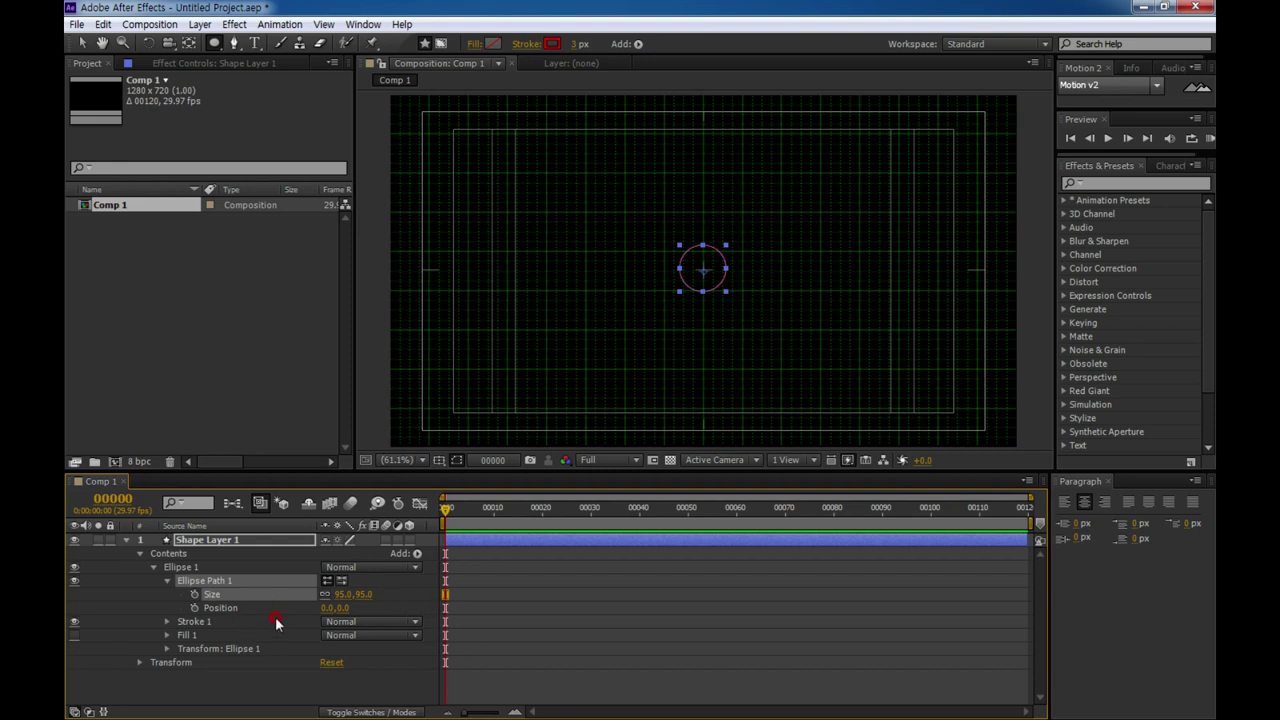
Step: Set Transform: Ellipse 1 Position to 0,0 and collapse the transform group
double_click(191, 651)
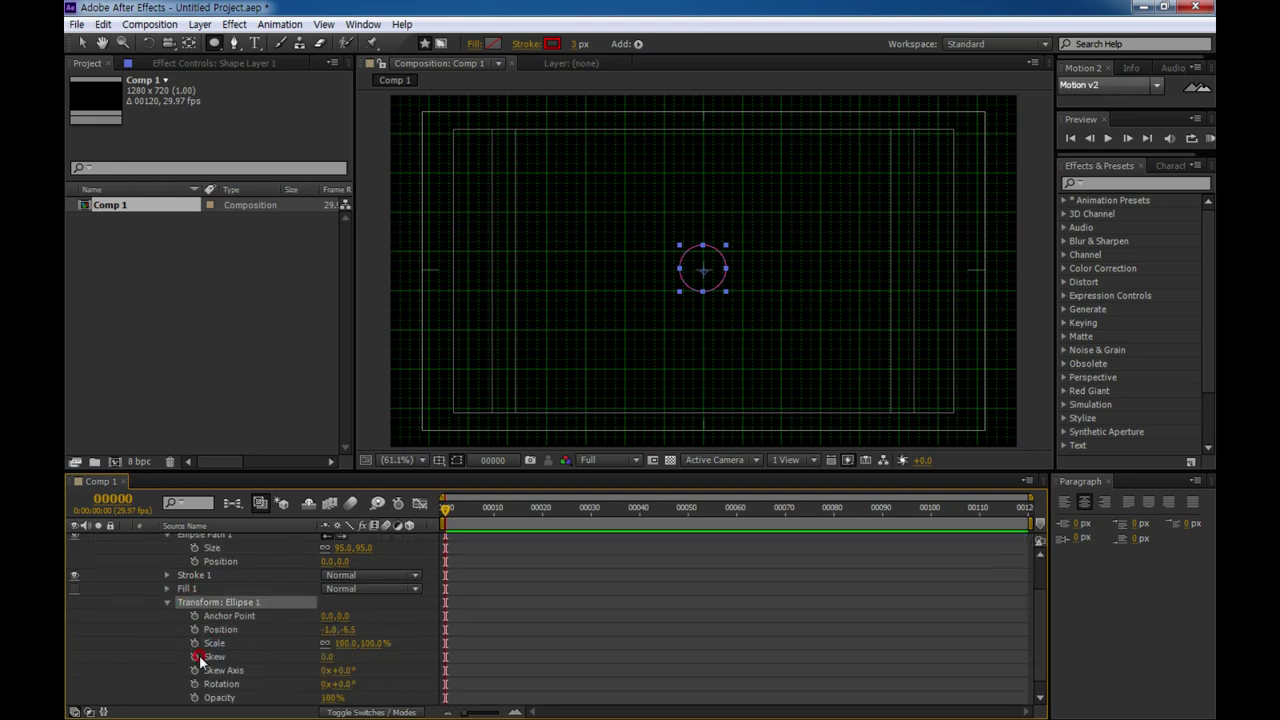
click(327, 630)
text(0)
key(Return)
click(342, 630)
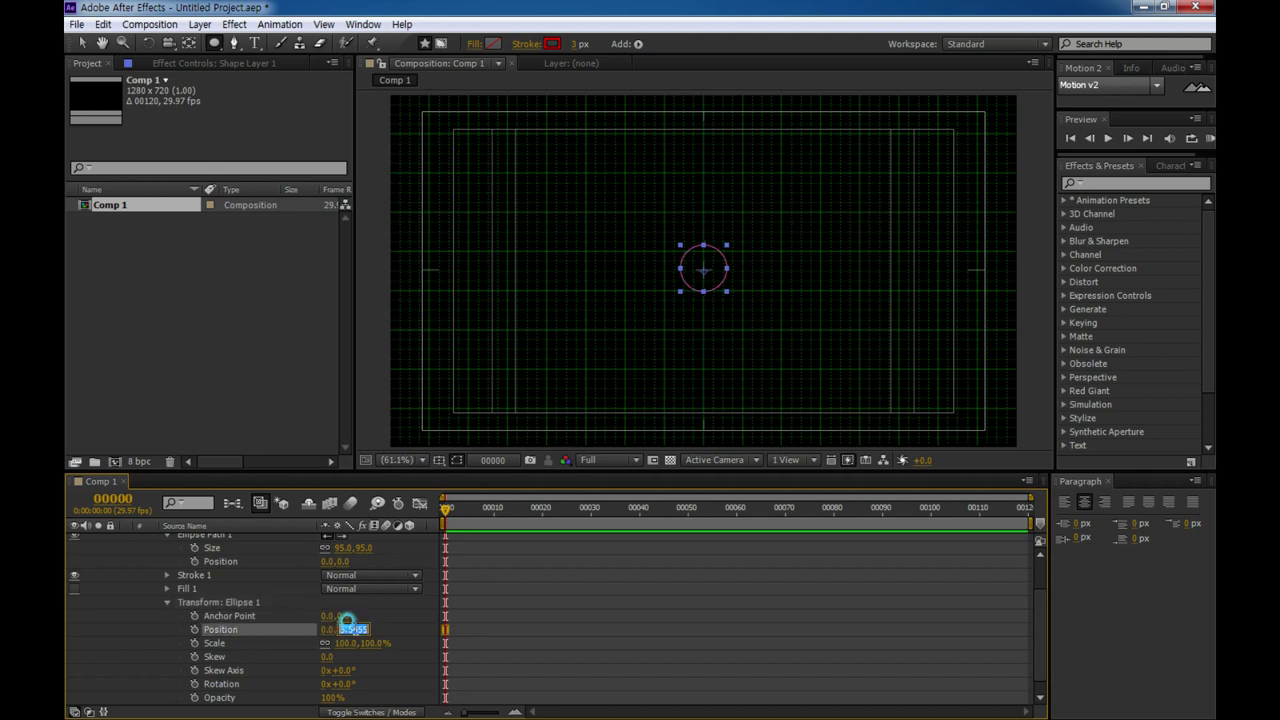
text(0)
key(Return)
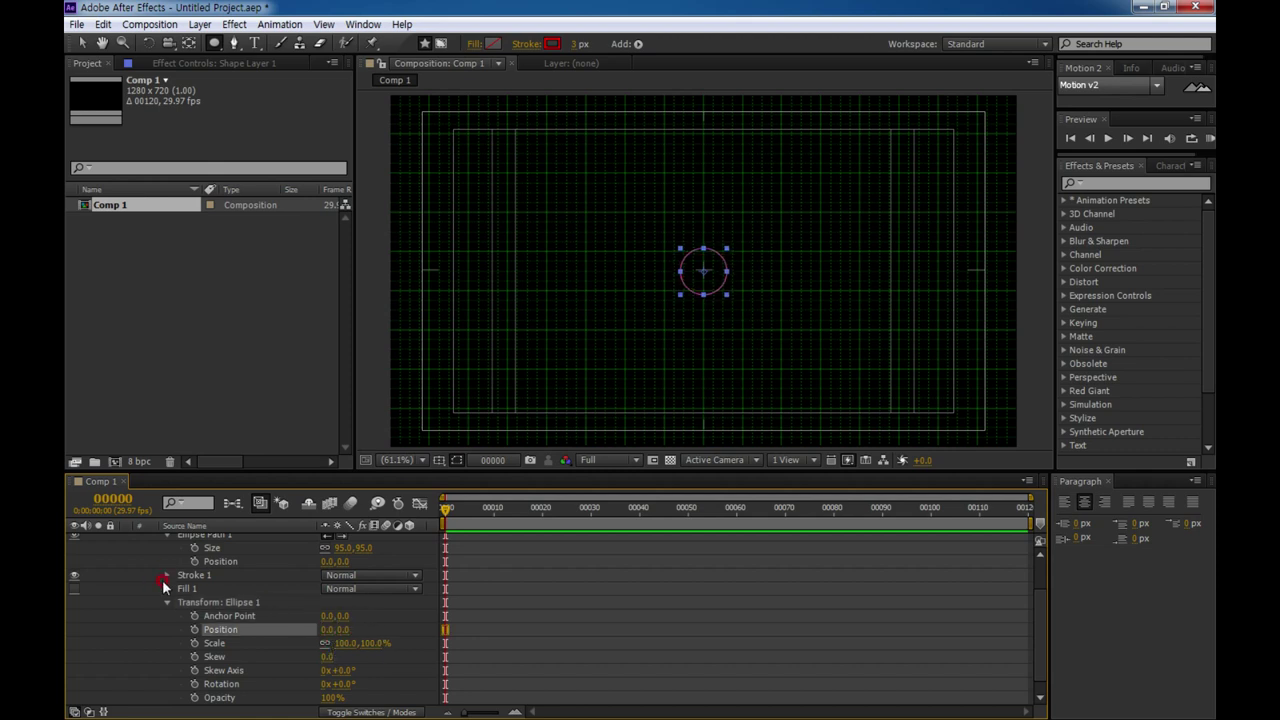
click(191, 602)
click(167, 602)
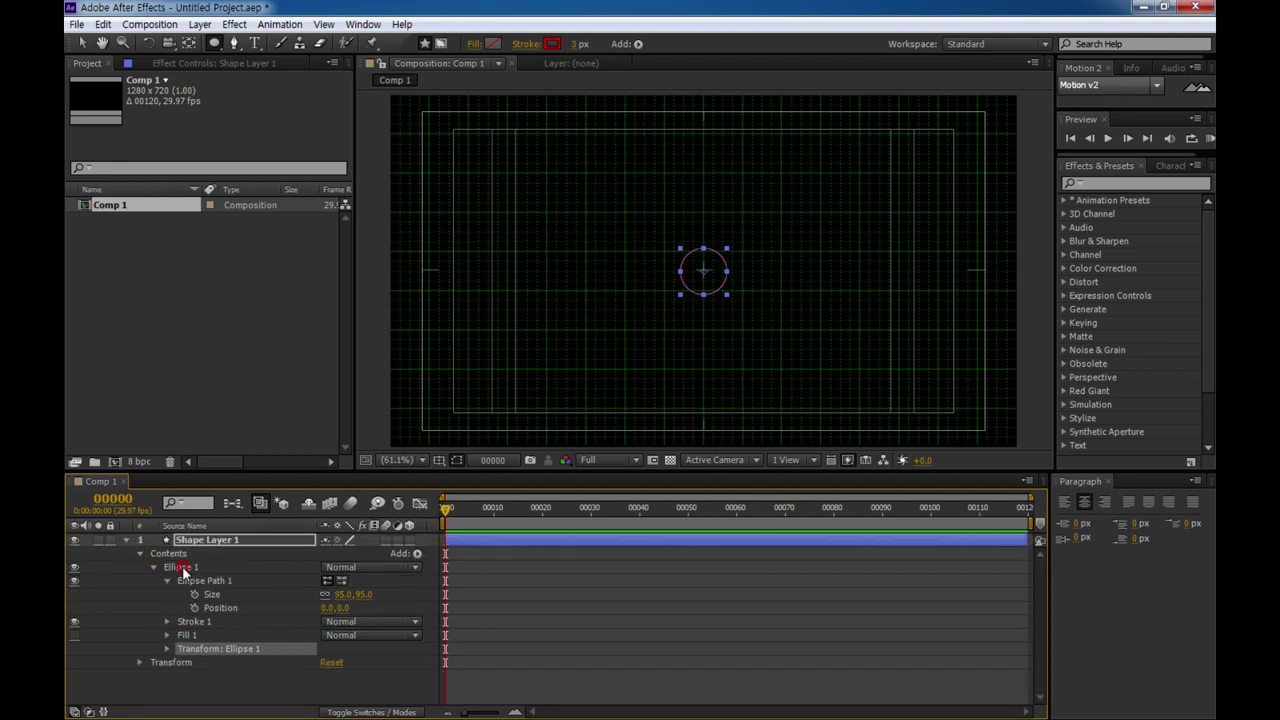
click(182, 569)
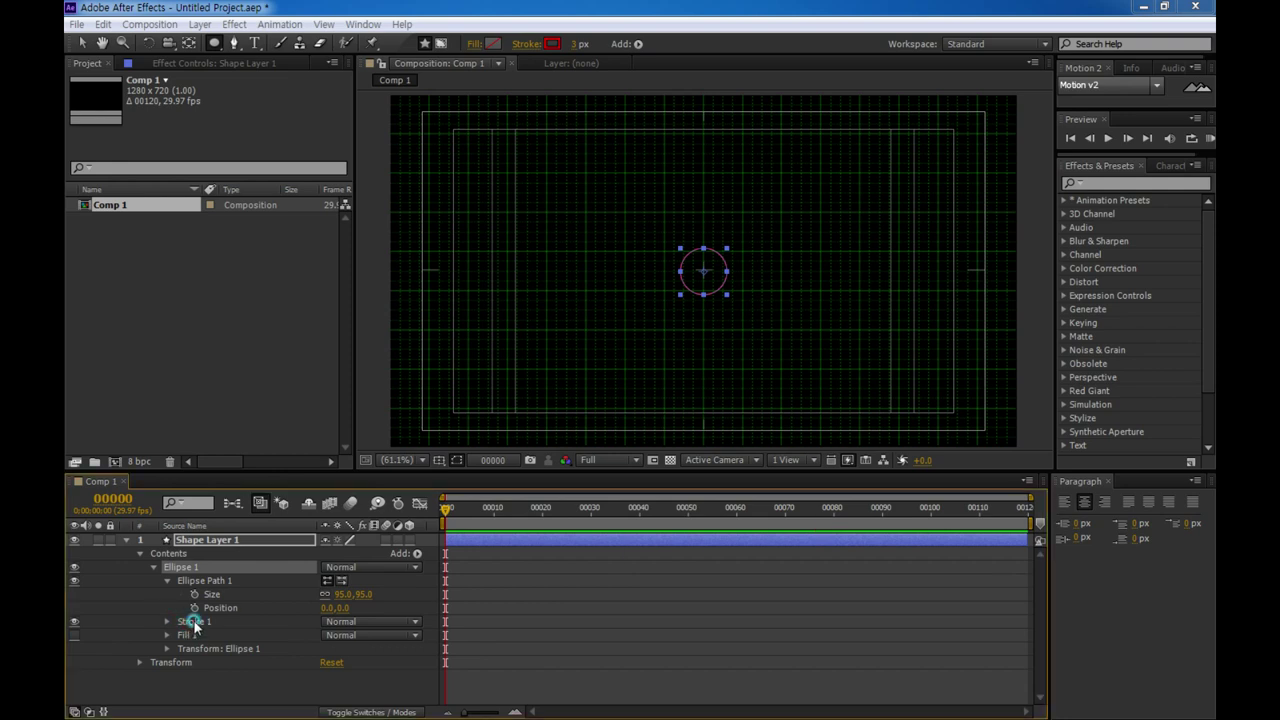
Step: Set the Stroke 1 width to 5 px
click(164, 625)
click(165, 623)
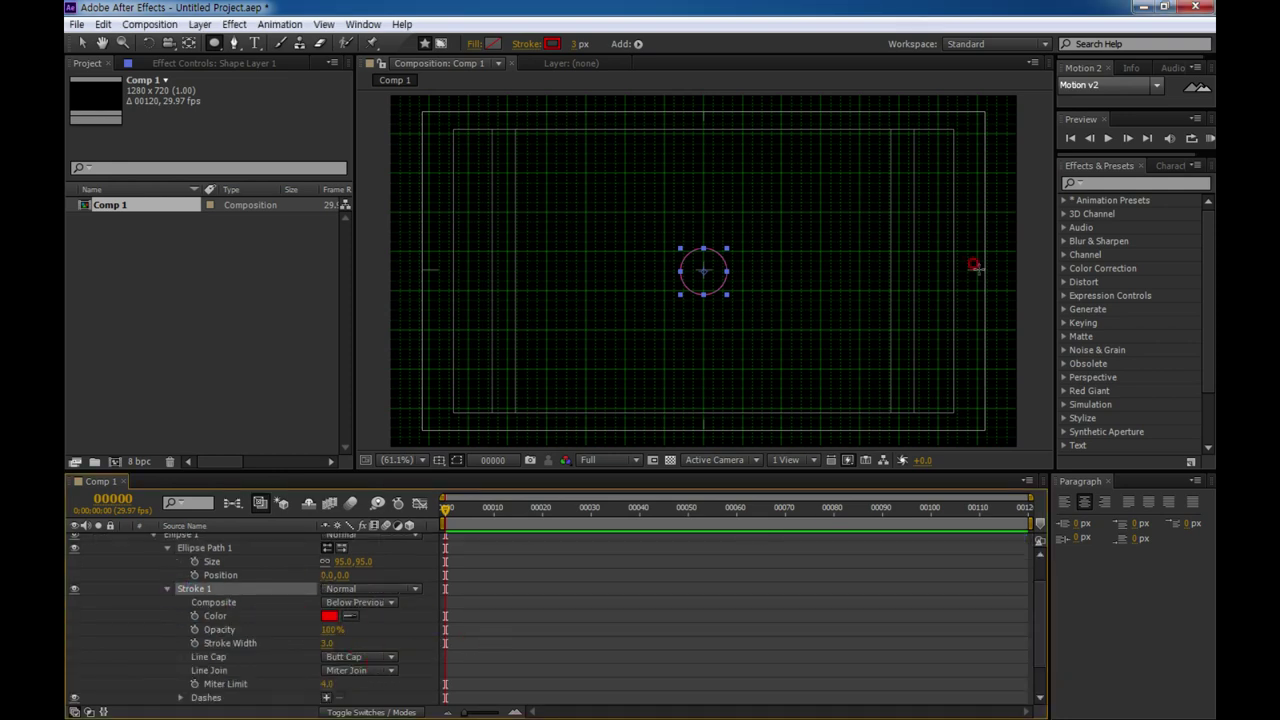
click(580, 48)
text(5)
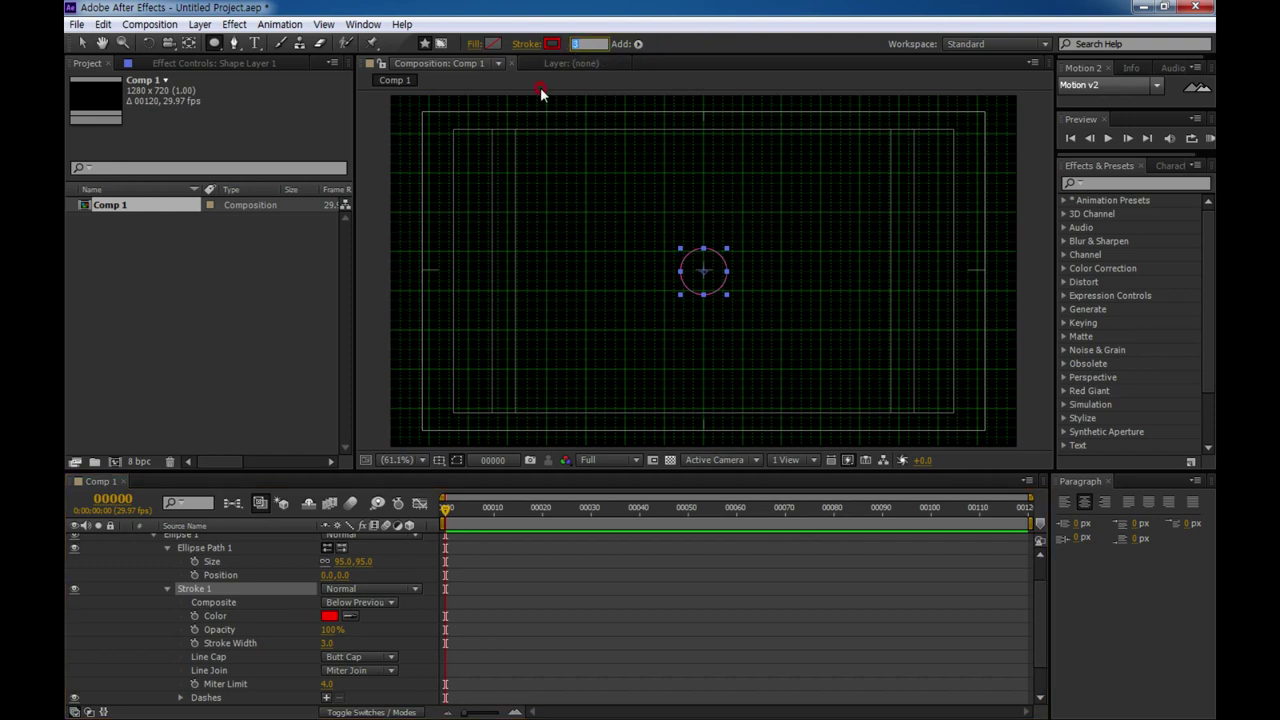
key(Return)
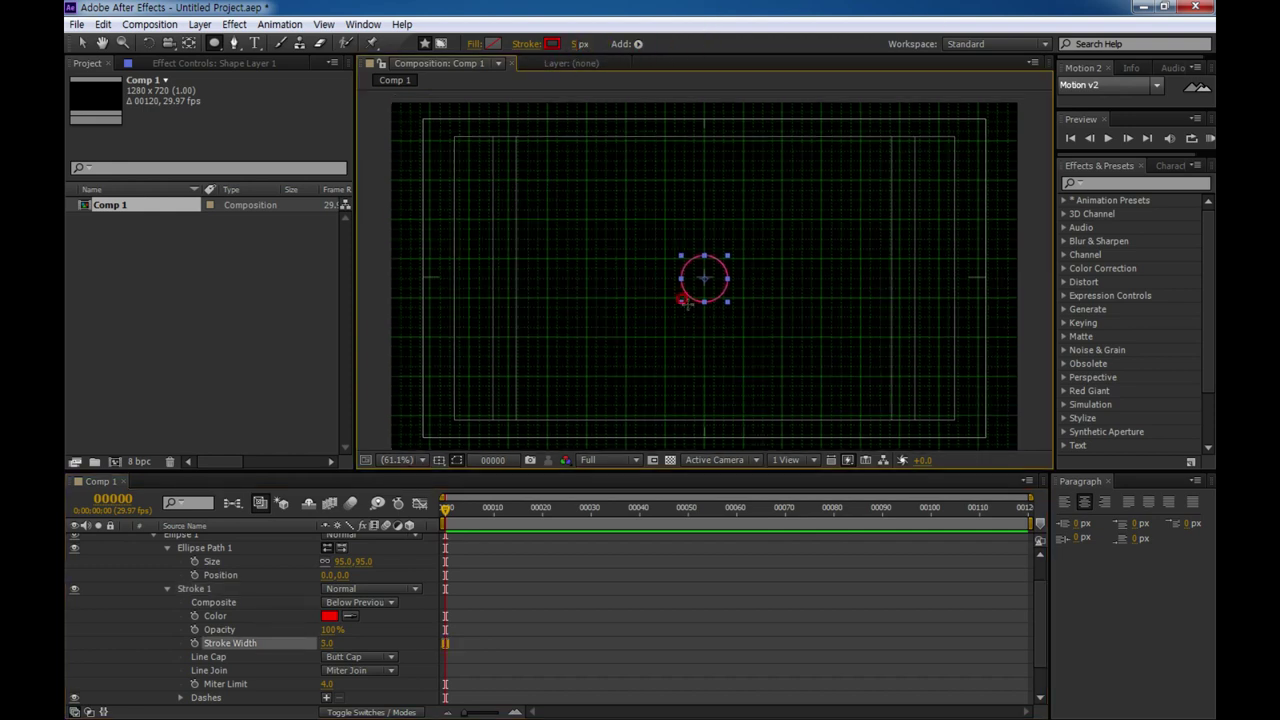
scroll(692, 284, up, 5)
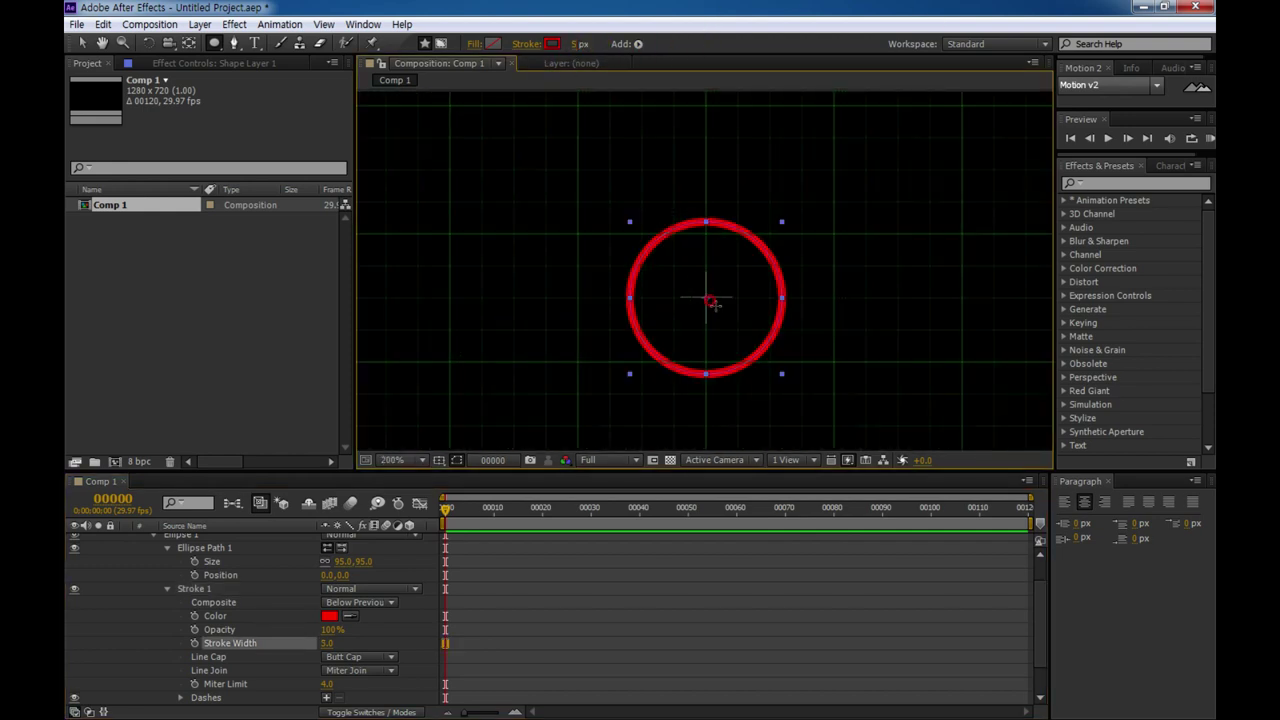
Step: Change the circle's stroke colour from red to yellow-green
click(551, 45)
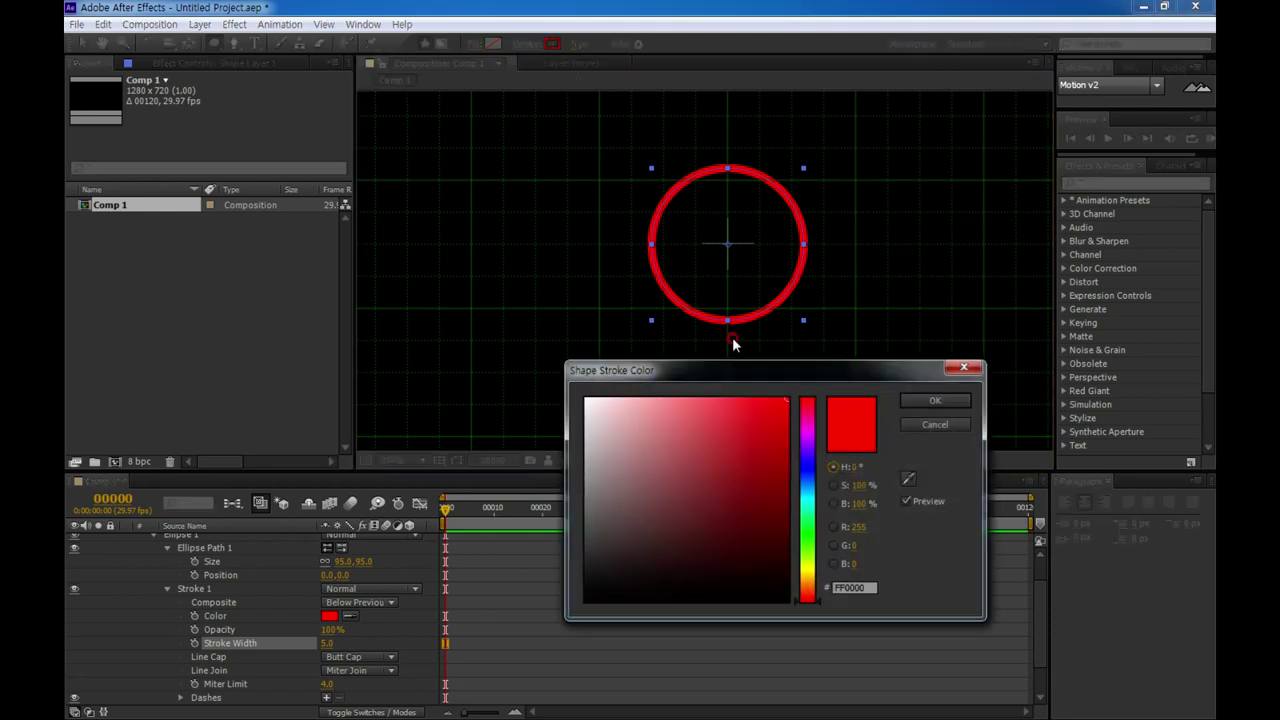
click(829, 551)
click(910, 400)
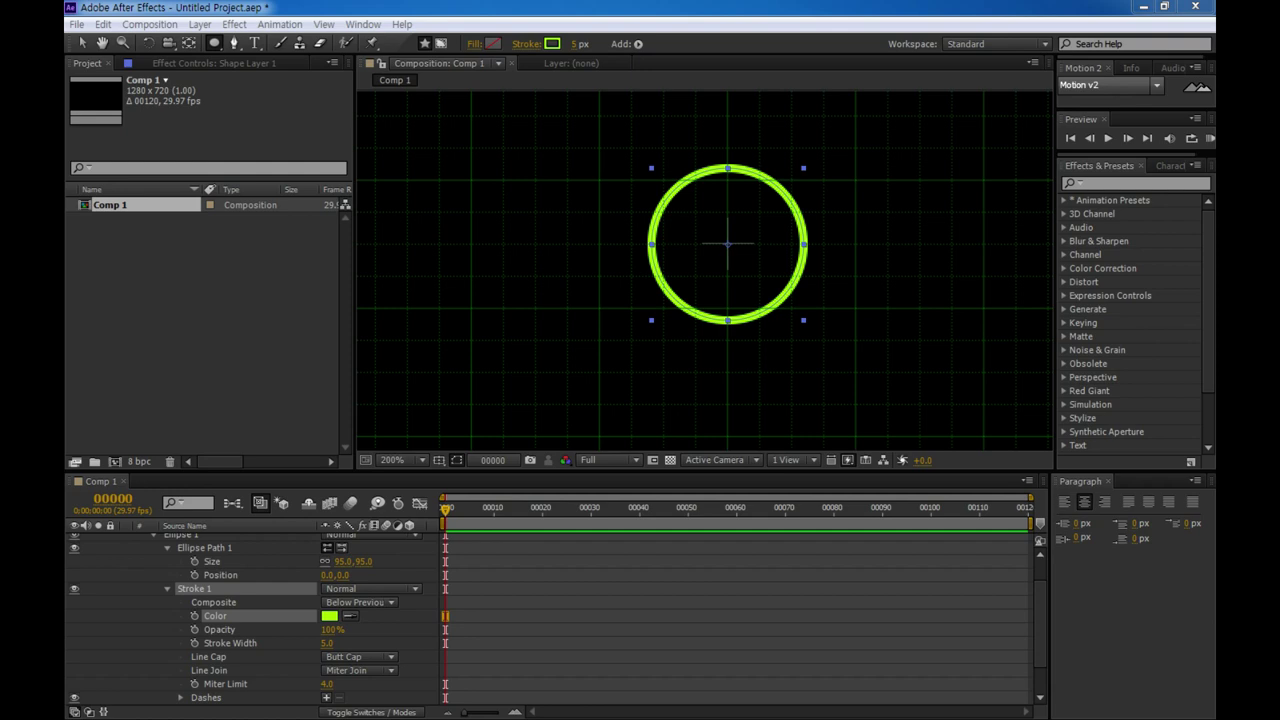
click(530, 460)
Step: Give Stroke 1 a Round Cap and add Dashes with a Dash length of 30
drag(531, 470, 531, 409)
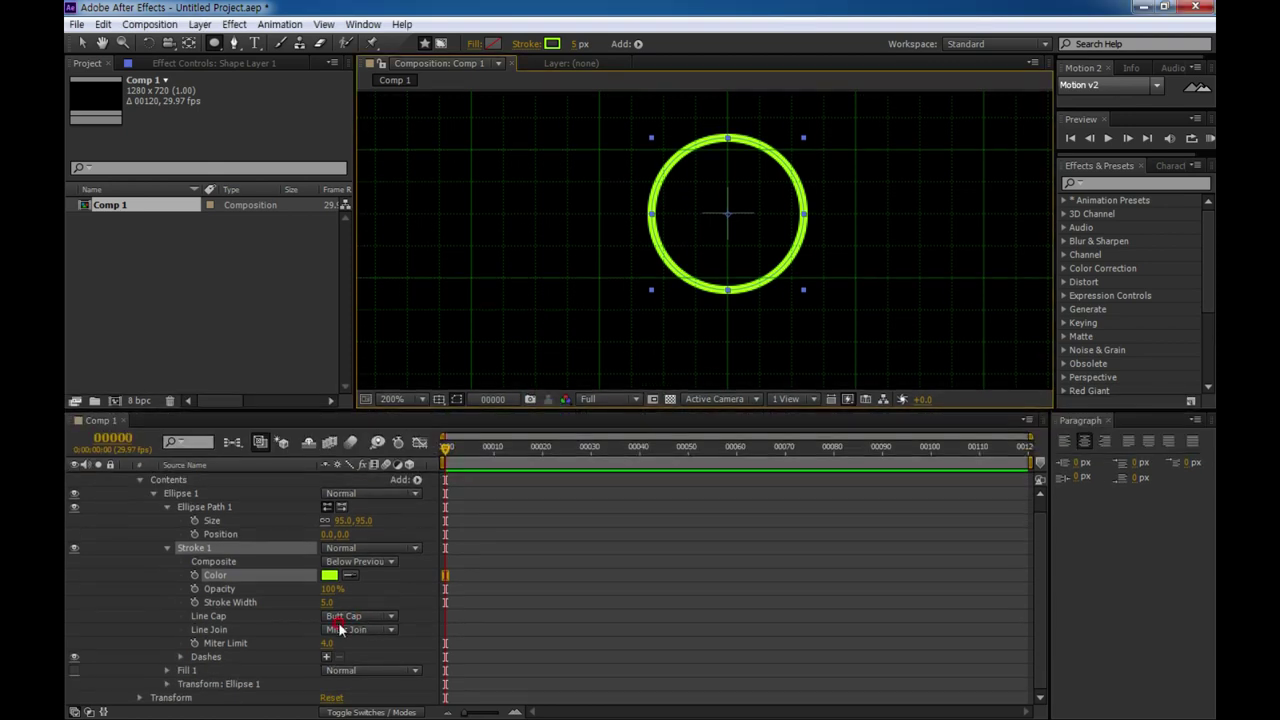
click(343, 616)
click(372, 651)
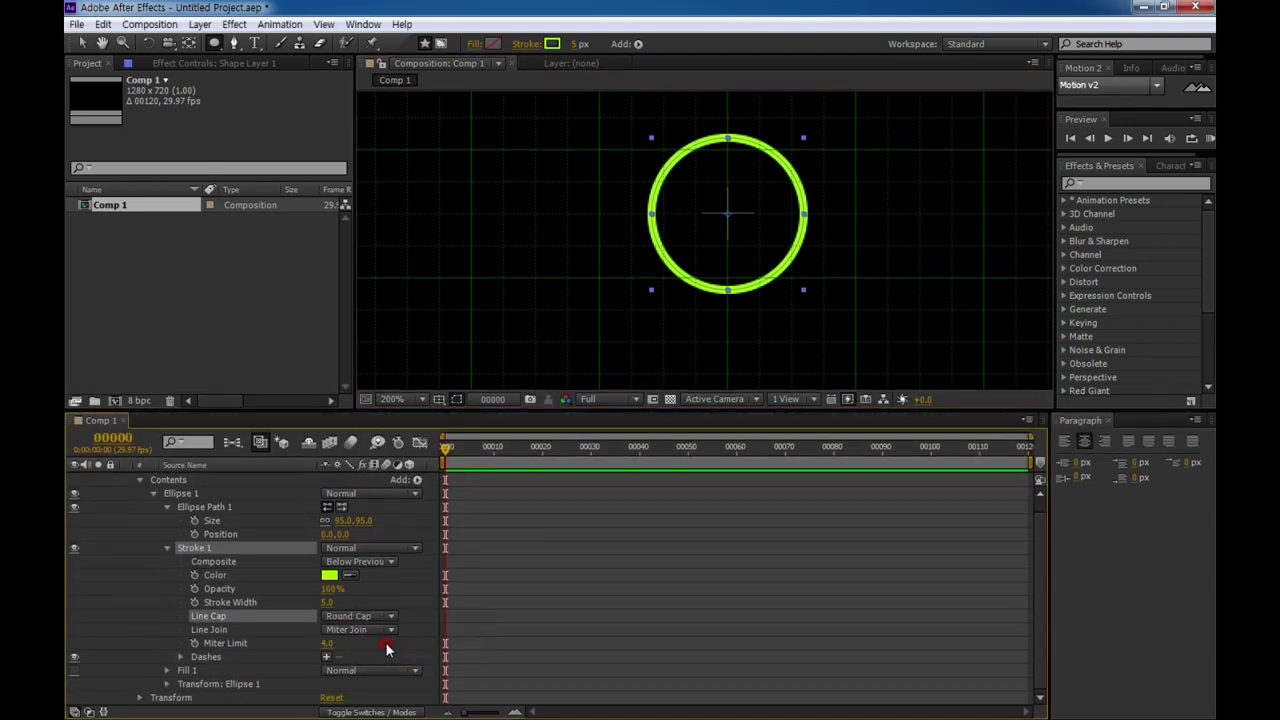
click(205, 657)
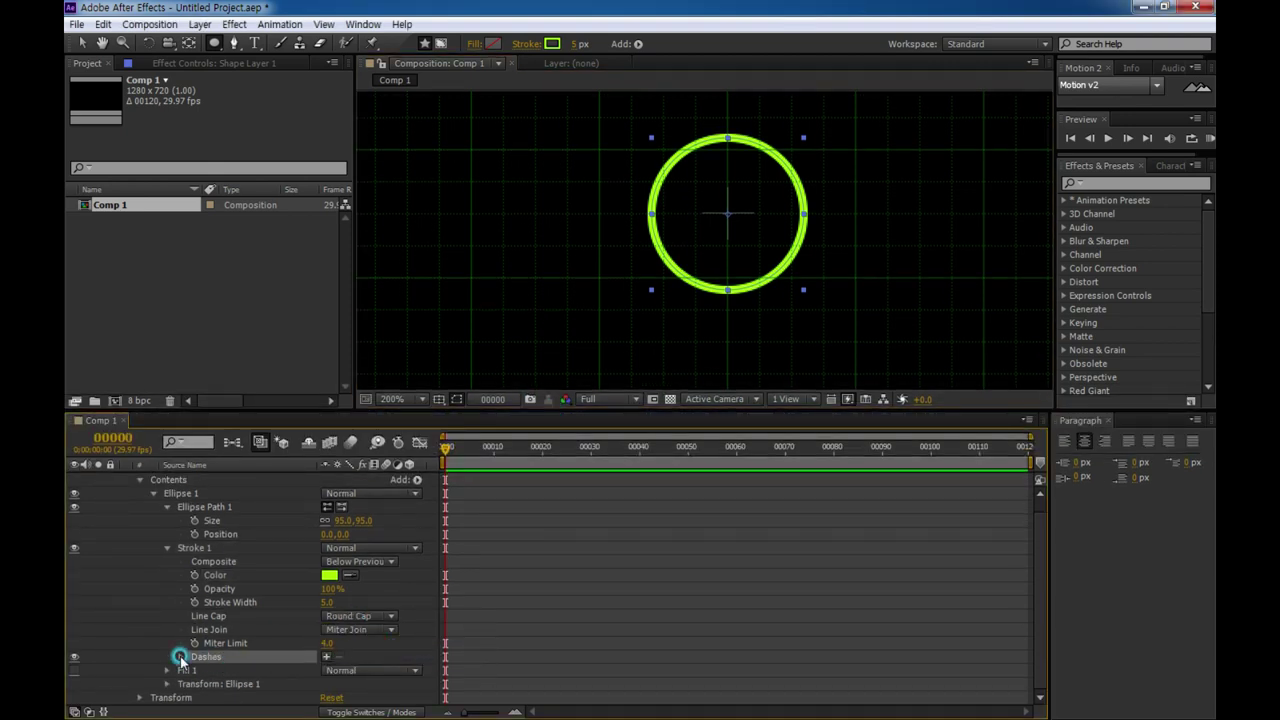
click(326, 656)
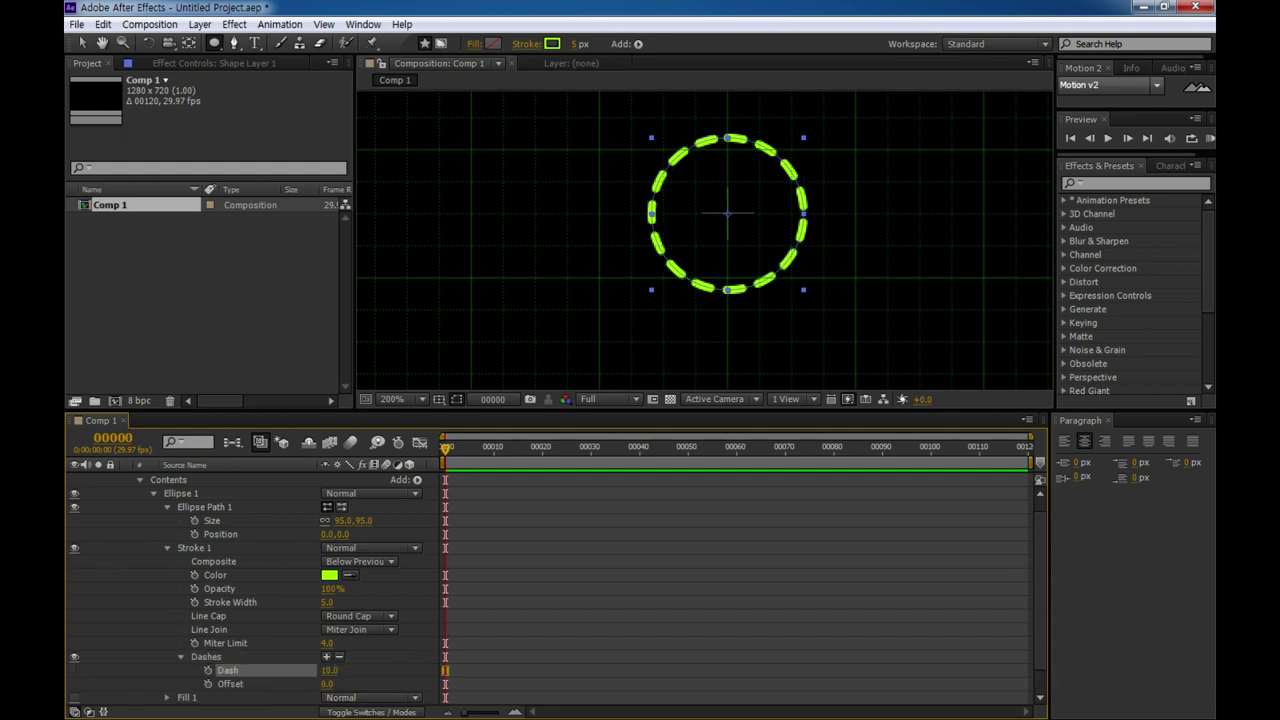
click(332, 670)
text(30)
key(Return)
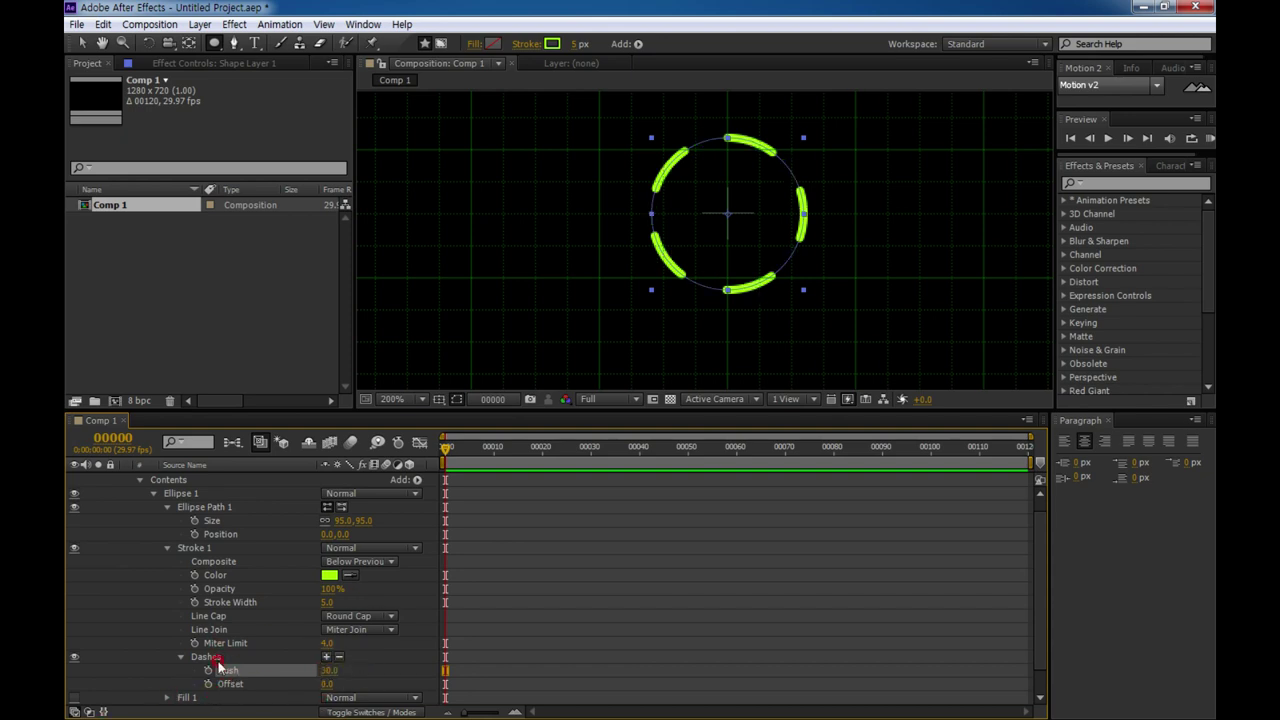
Step: Add a dash Gap, settle it at 121, and collapse the Ellipse 1 group
click(326, 656)
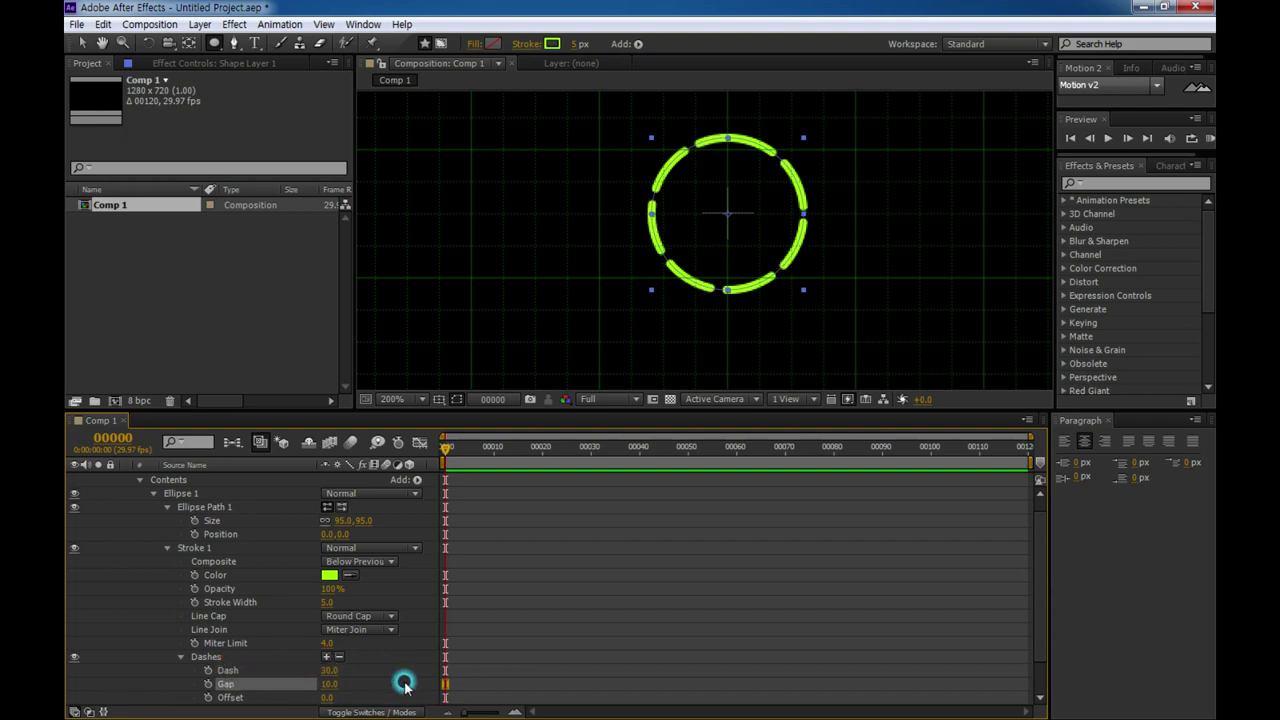
click(325, 684)
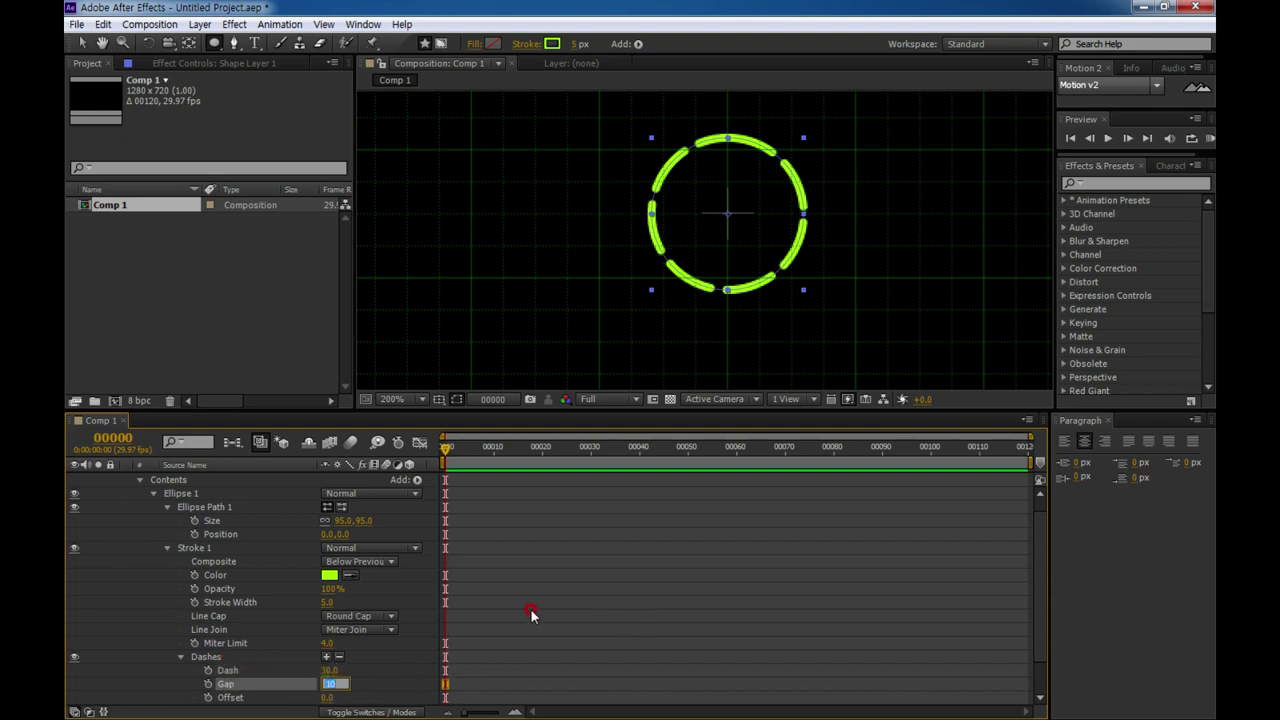
key(Return)
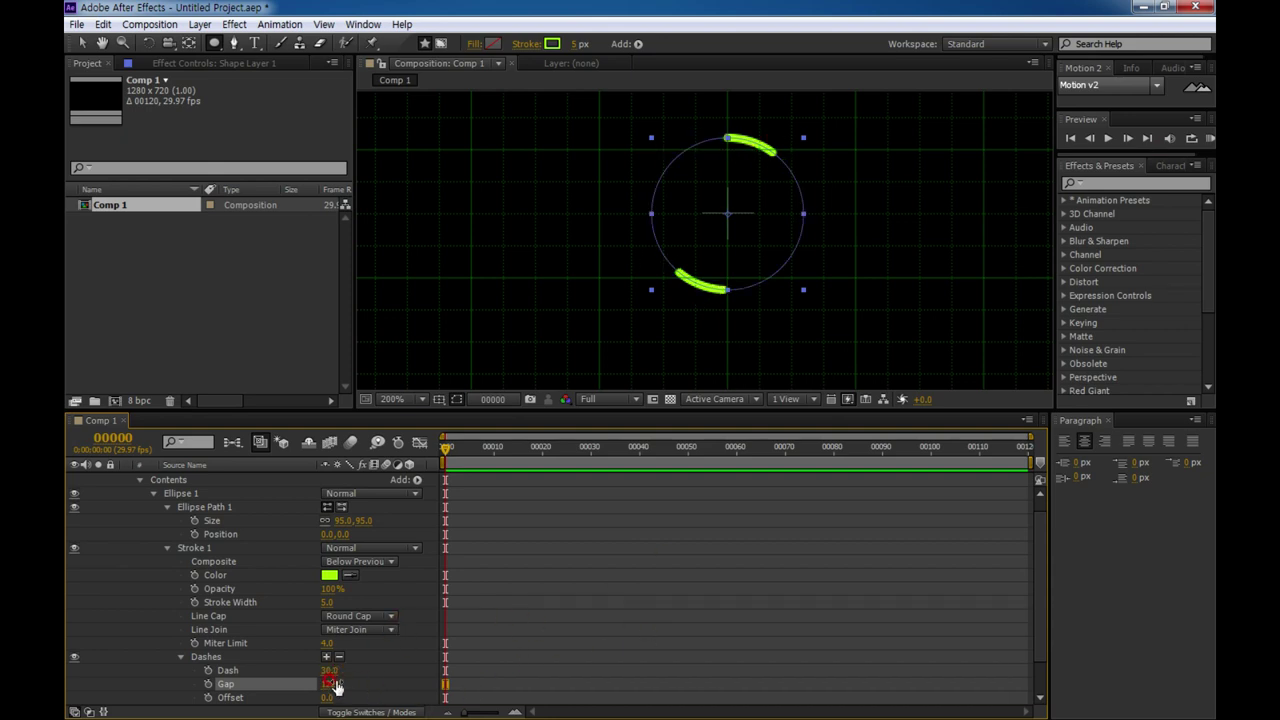
text(12)
text(4)
key(Return)
scroll(445, 665, up, 1)
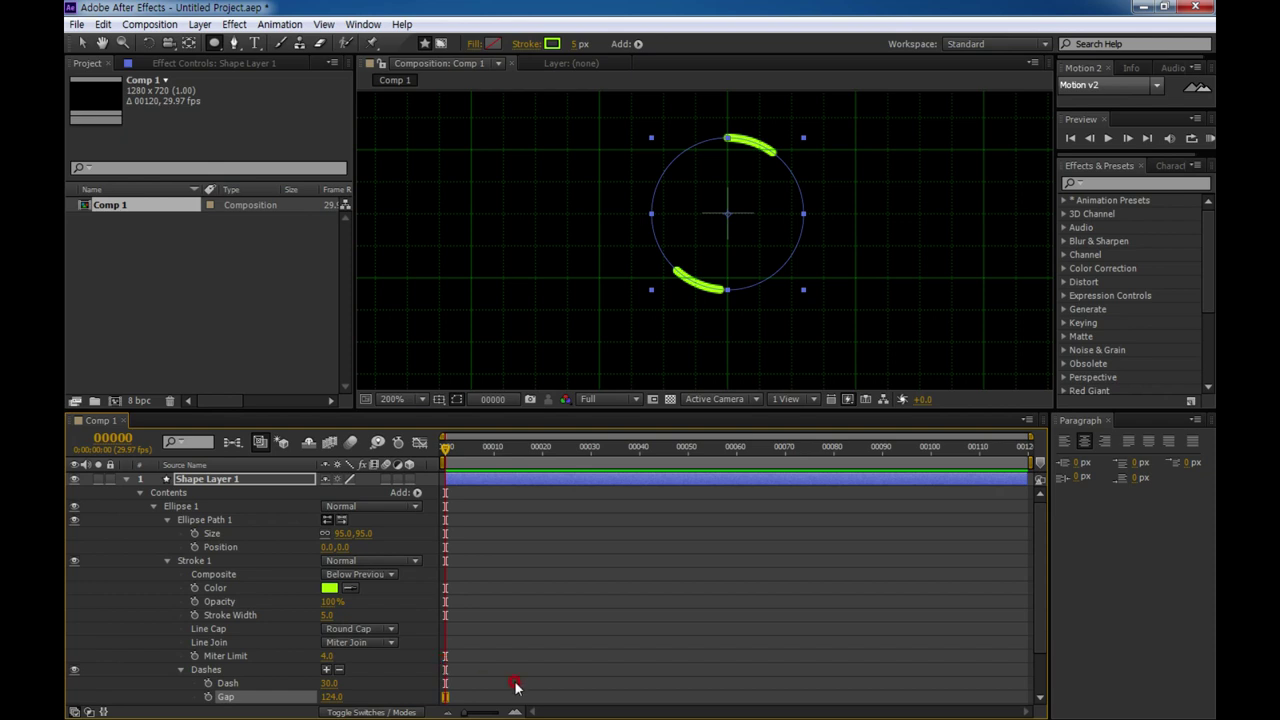
click(332, 696)
click(388, 696)
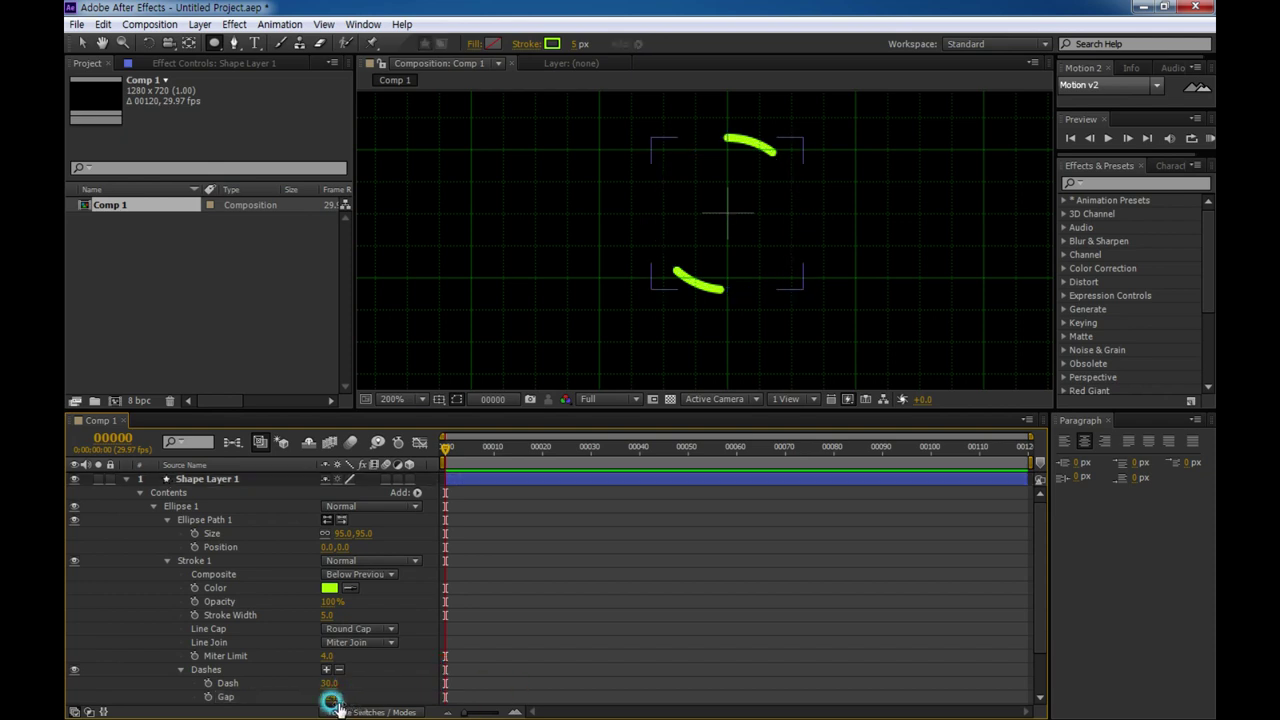
click(330, 695)
drag(330, 695, 331, 694)
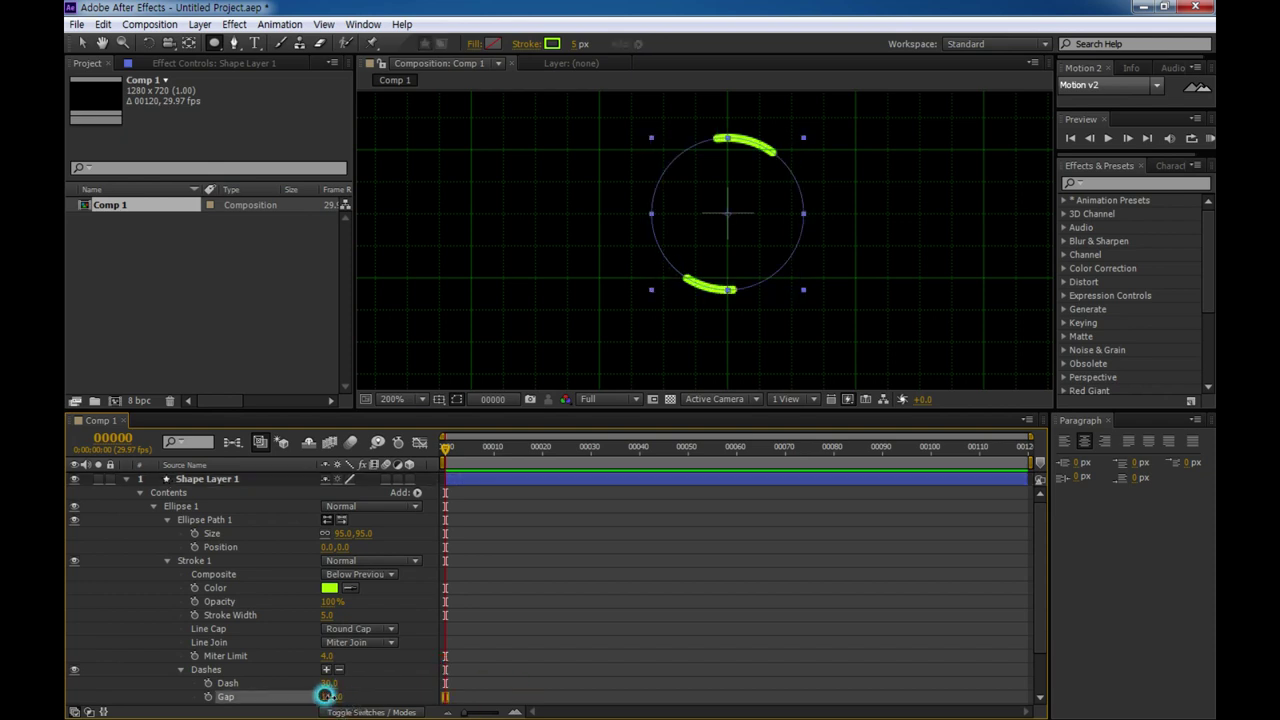
click(330, 695)
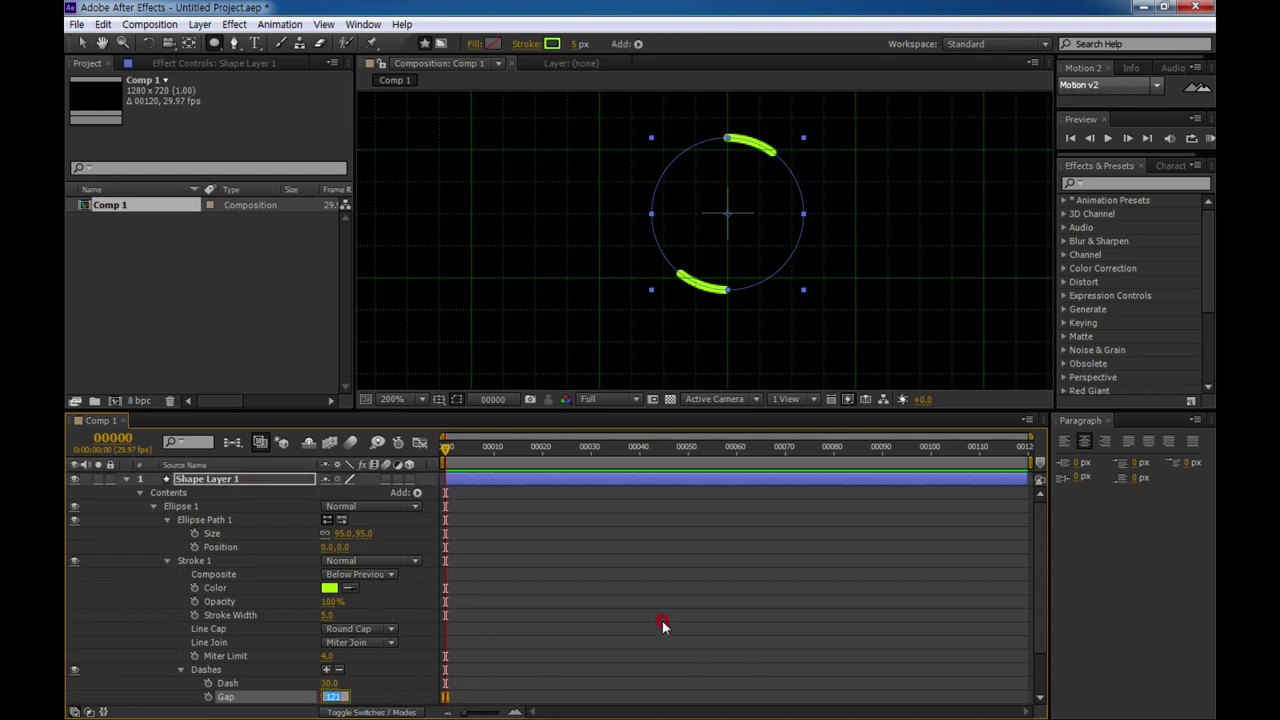
text(12)
click(663, 624)
click(181, 507)
click(307, 538)
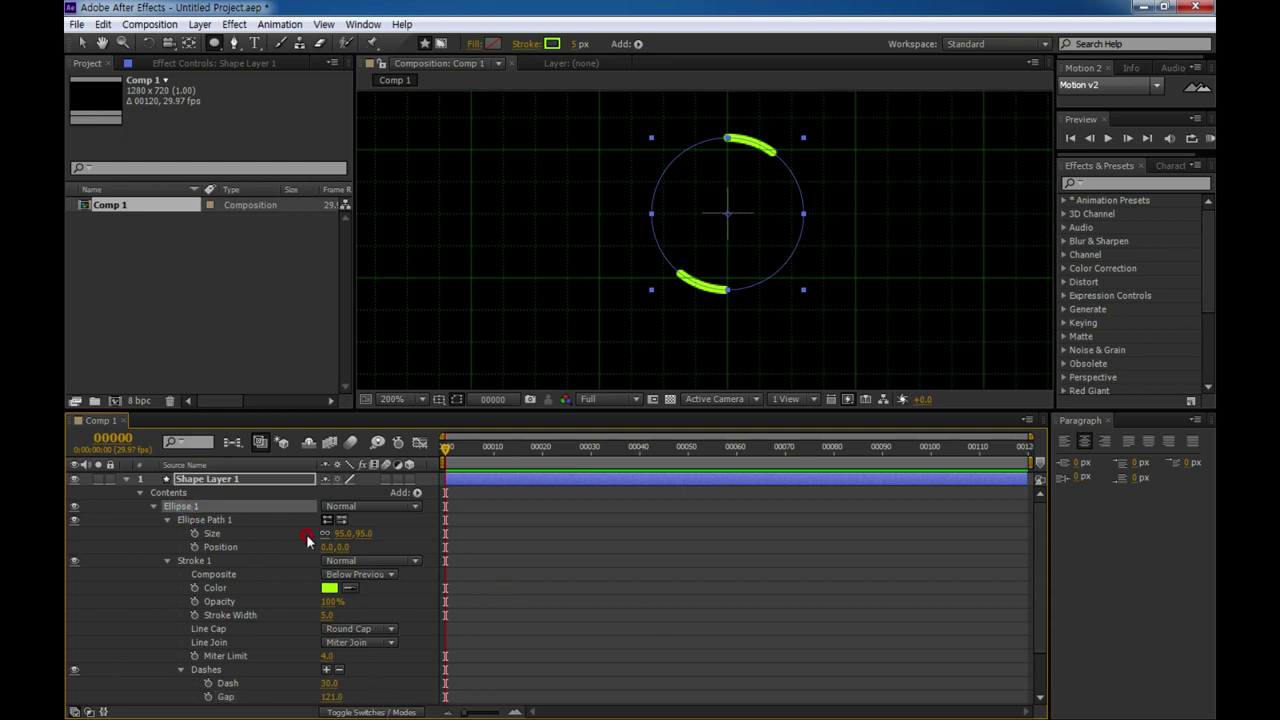
click(153, 507)
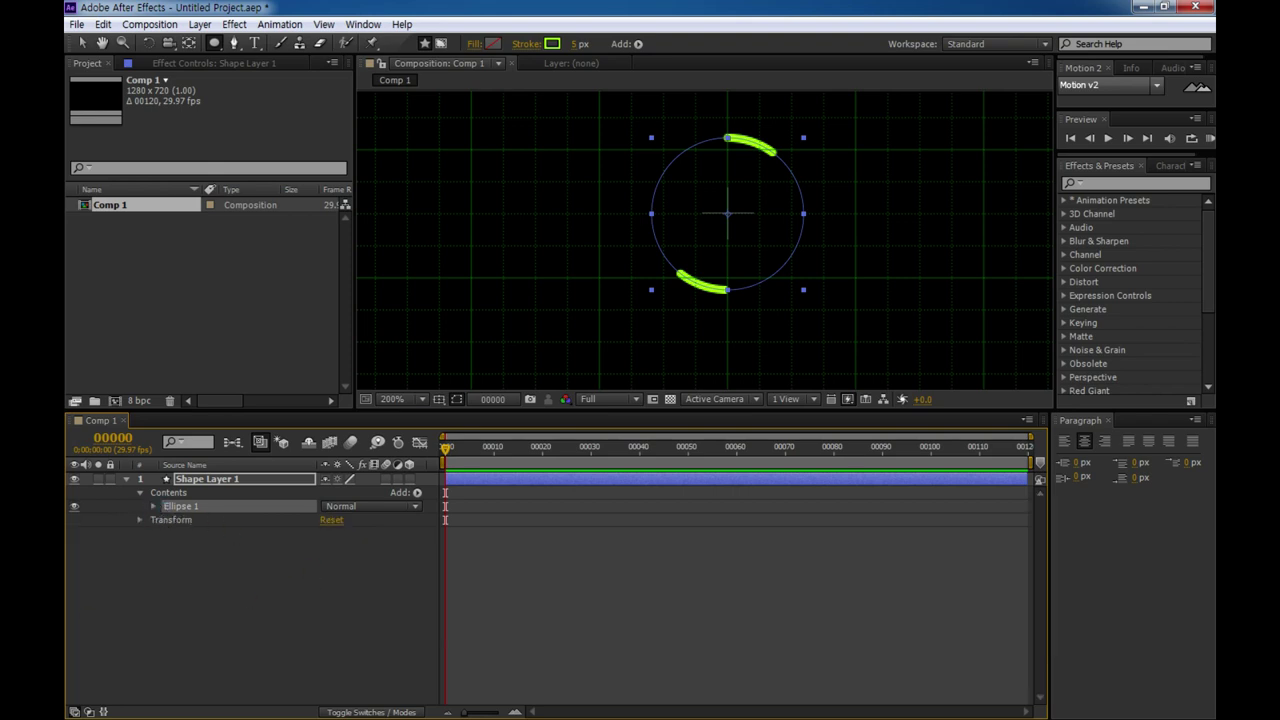
Step: Duplicate Ellipse 1 as Ellipse 2 and recolour its stroke cyan
click(153, 507)
drag(360, 410, 360, 336)
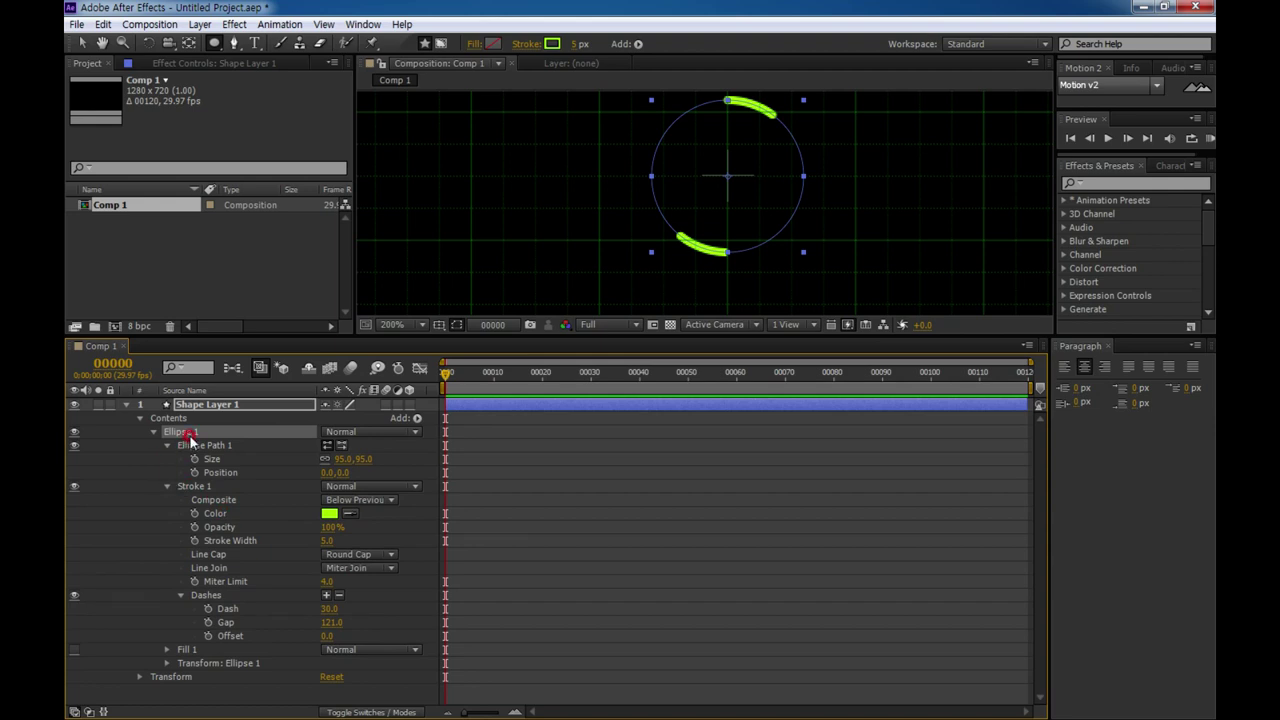
key(ctrl+d)
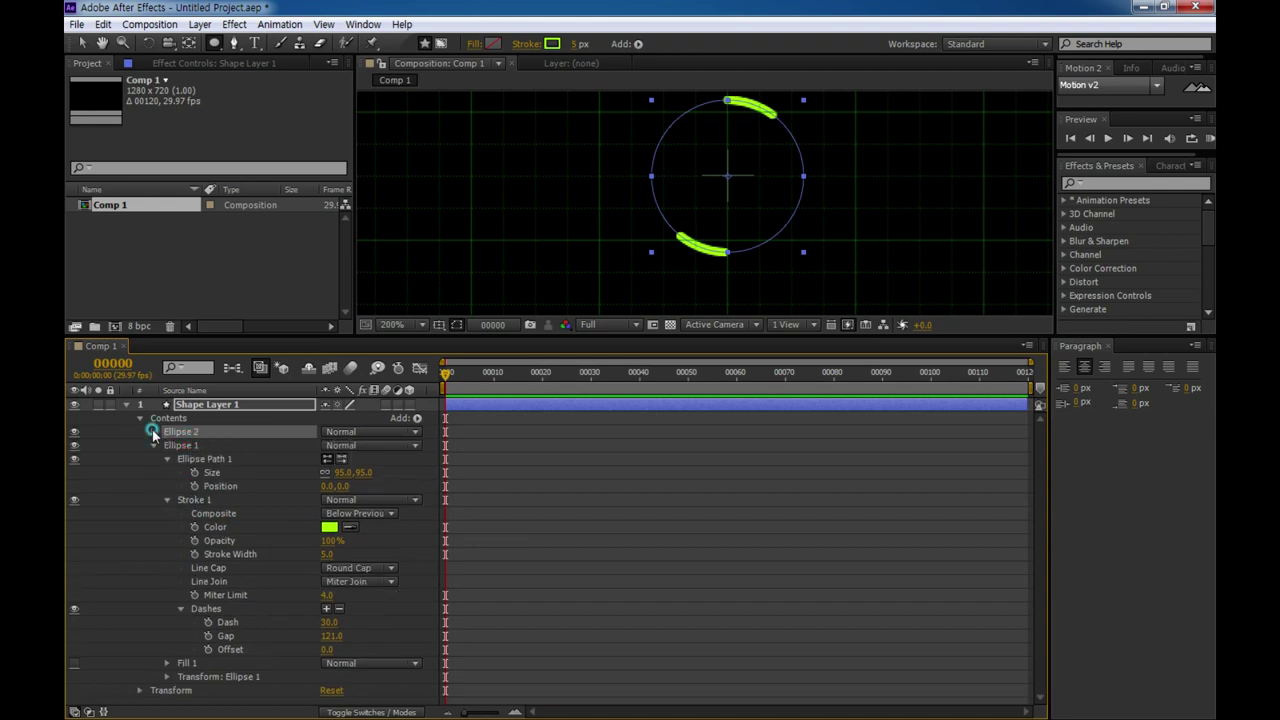
click(152, 432)
click(553, 44)
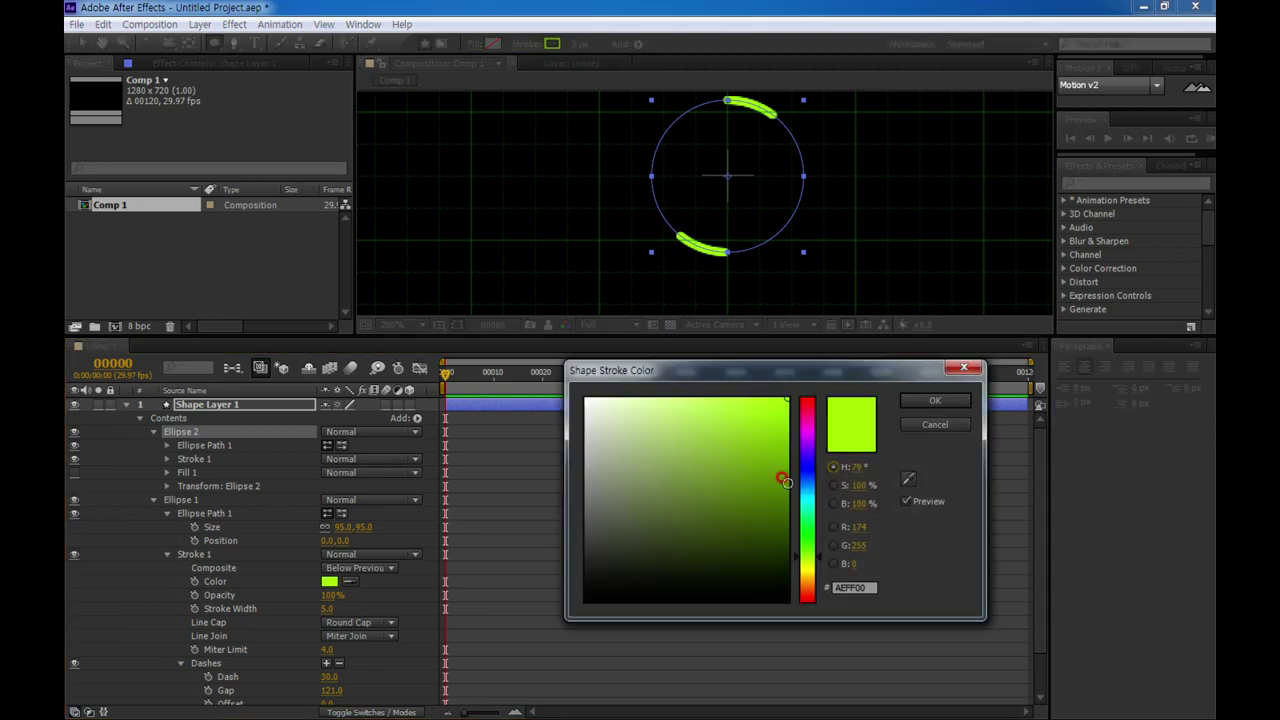
drag(806, 470, 806, 510)
click(921, 404)
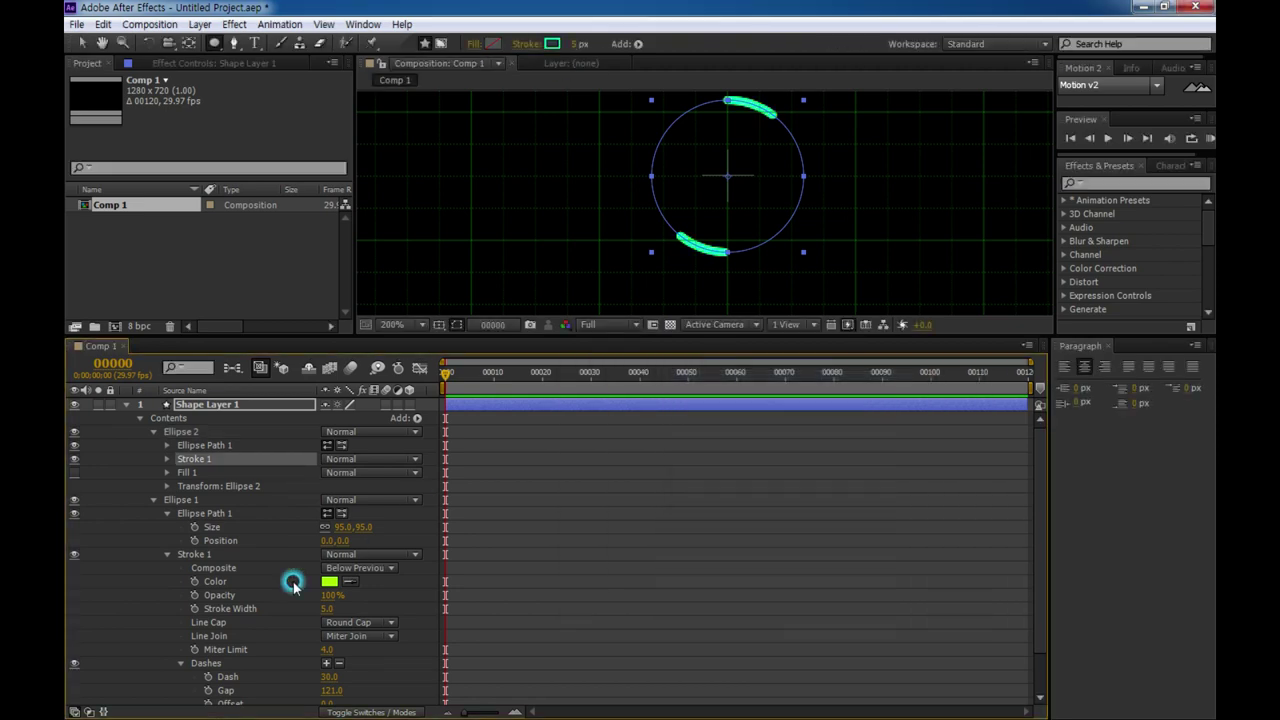
Step: Rotate Ellipse 2 to 44° and duplicate it as Ellipse 3
click(200, 486)
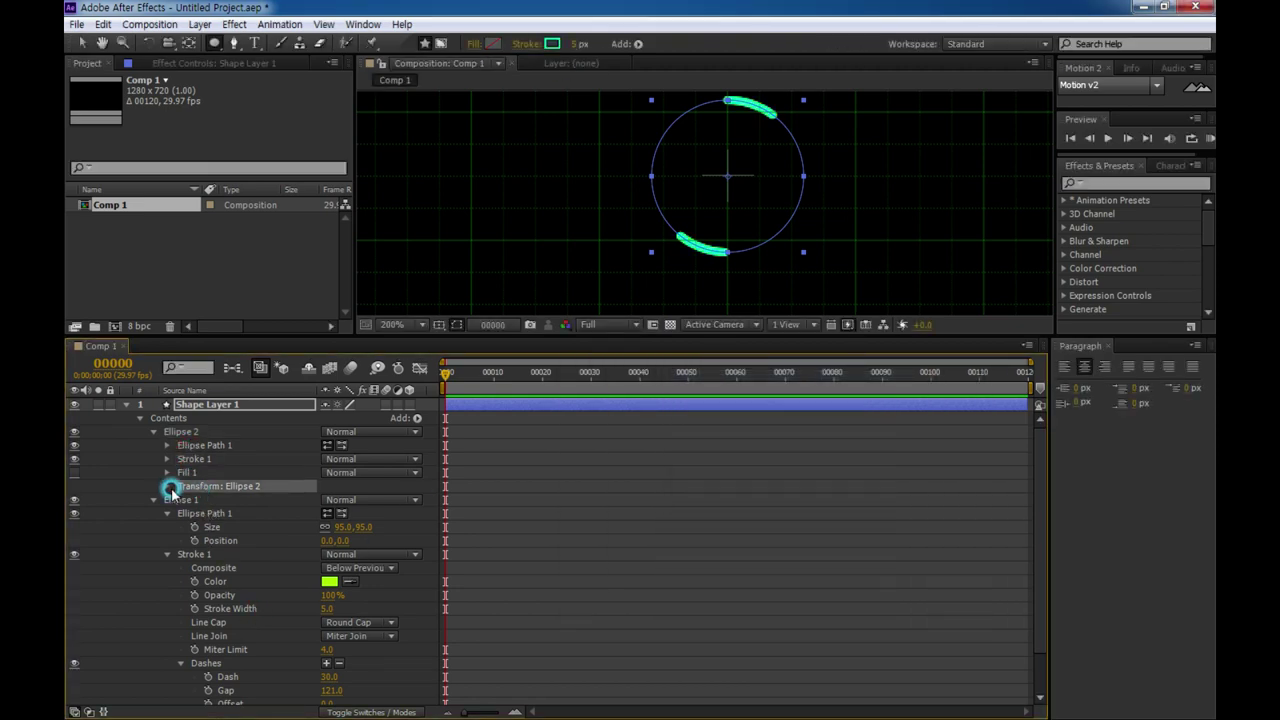
click(167, 486)
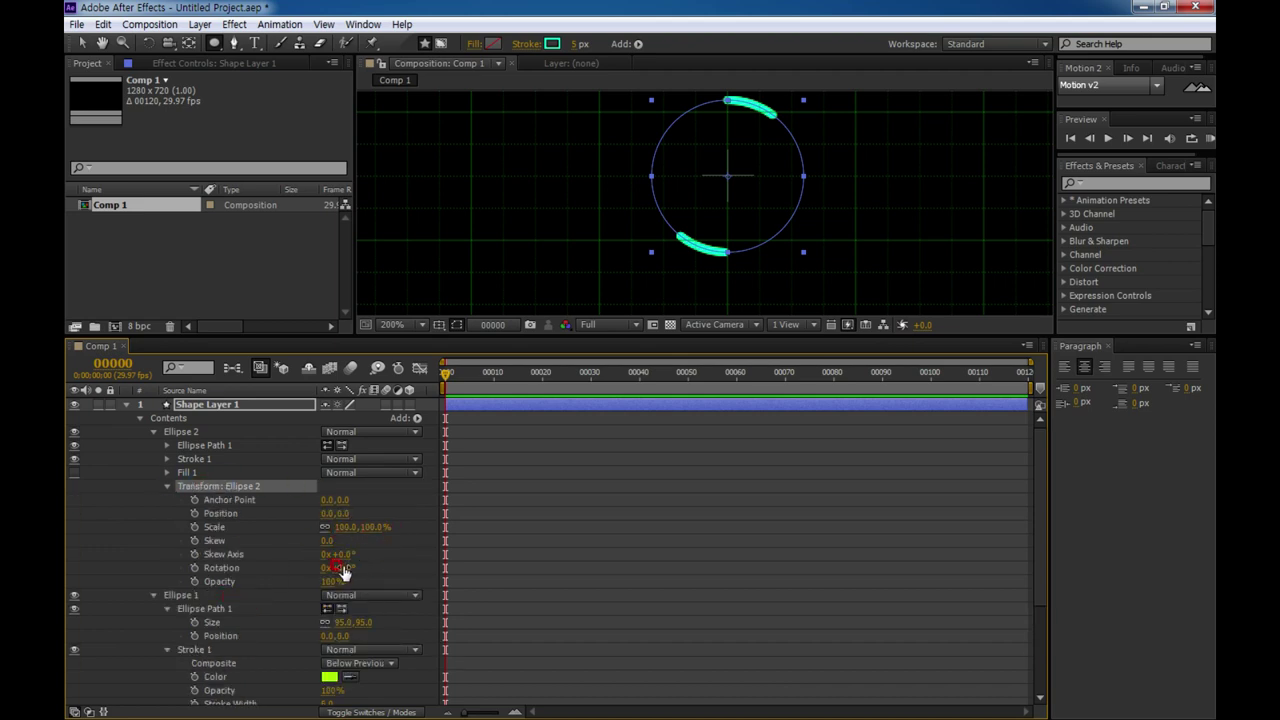
drag(340, 570, 383, 568)
click(525, 588)
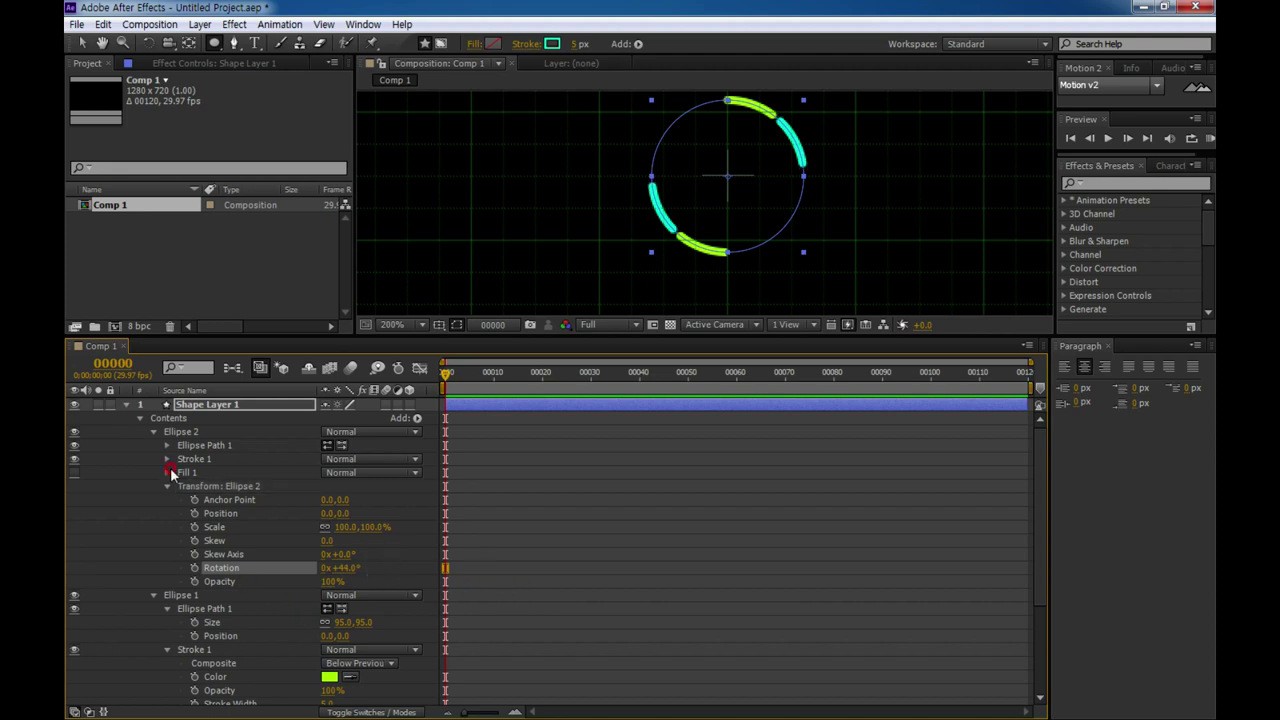
click(176, 431)
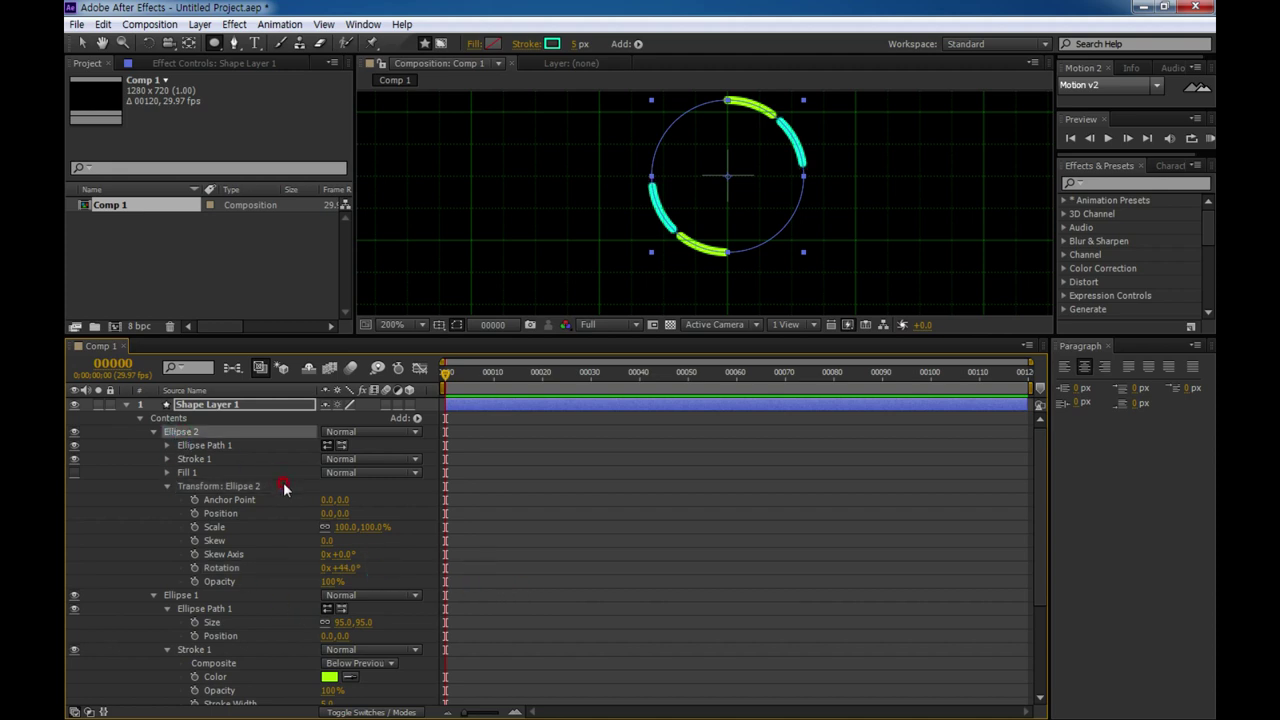
key(ctrl+d)
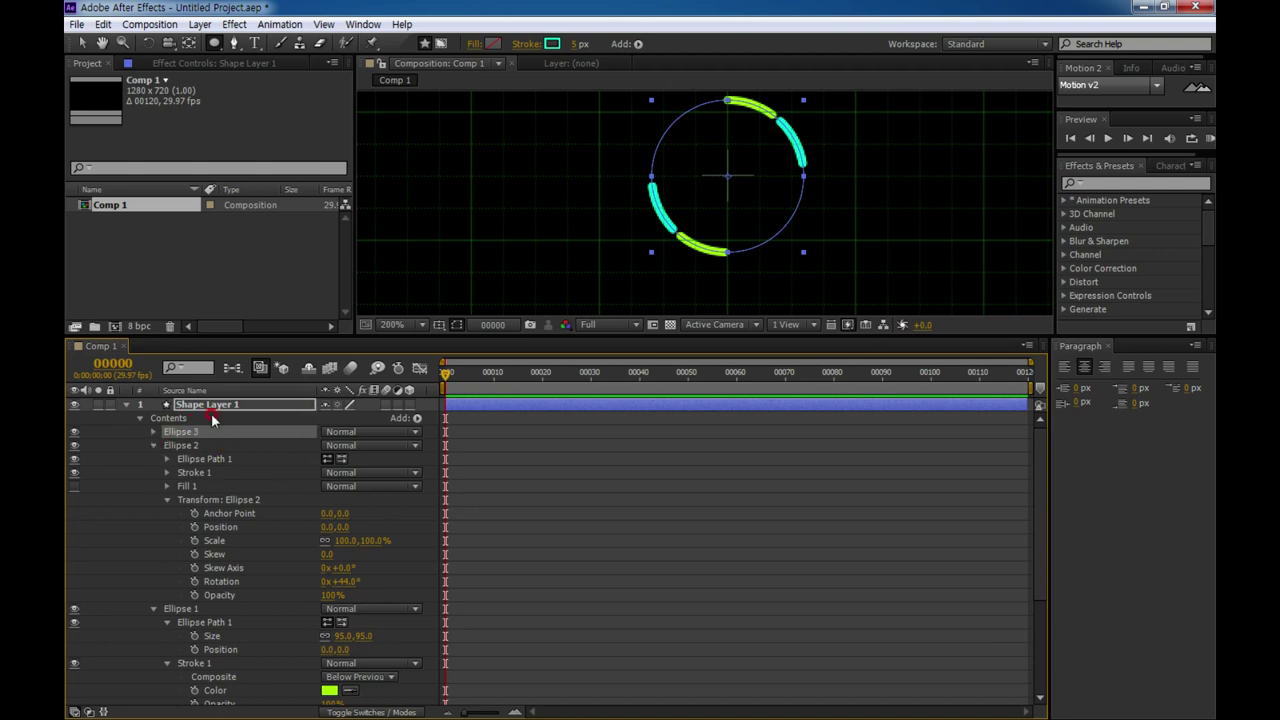
Step: Recolour Ellipse 3's stroke purple
click(552, 43)
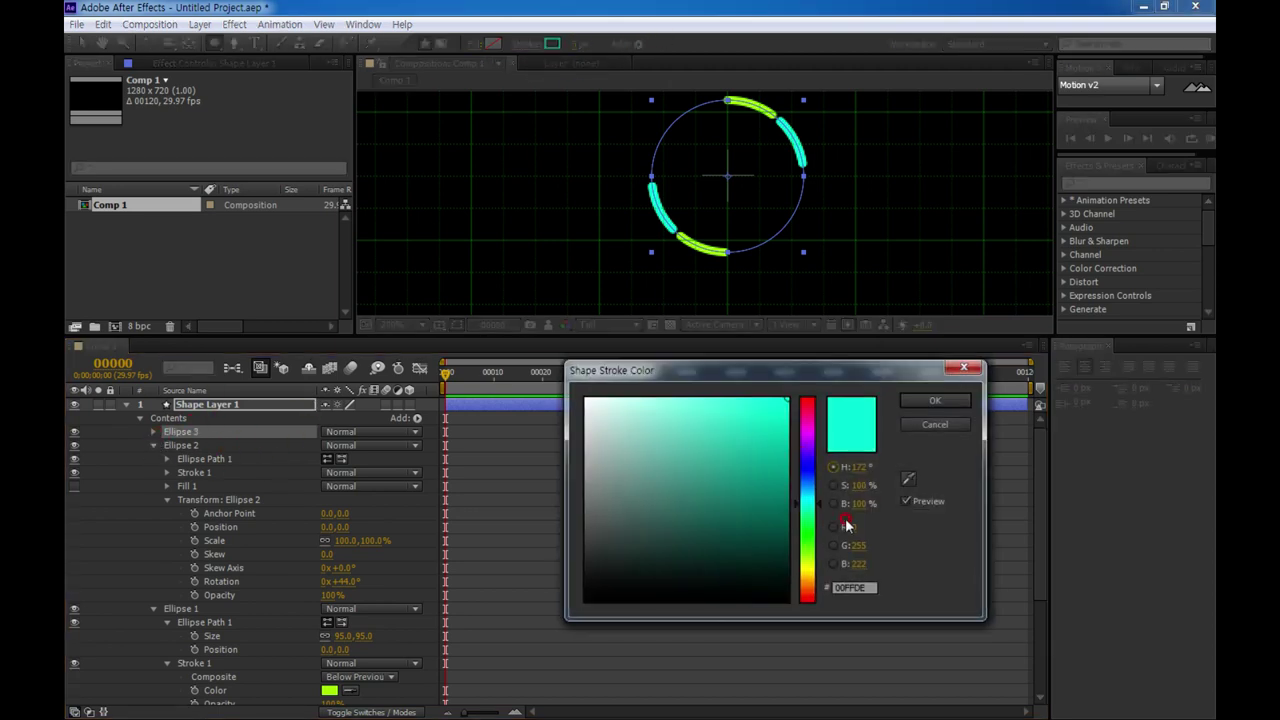
mouse_move(818, 511)
mouse_down()
mouse_move(812, 568)
mouse_move(812, 432)
mouse_up()
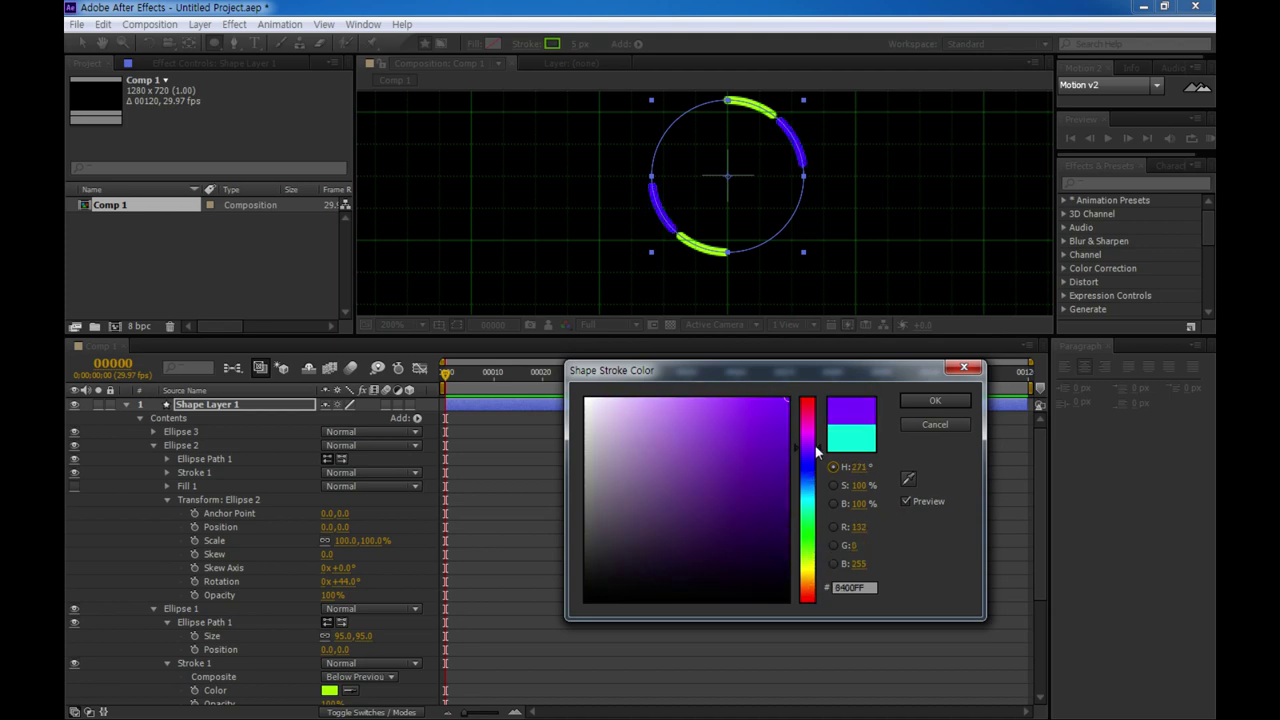
click(934, 400)
Step: Rotate Ellipse 3 to 88° in its transform settings
click(236, 500)
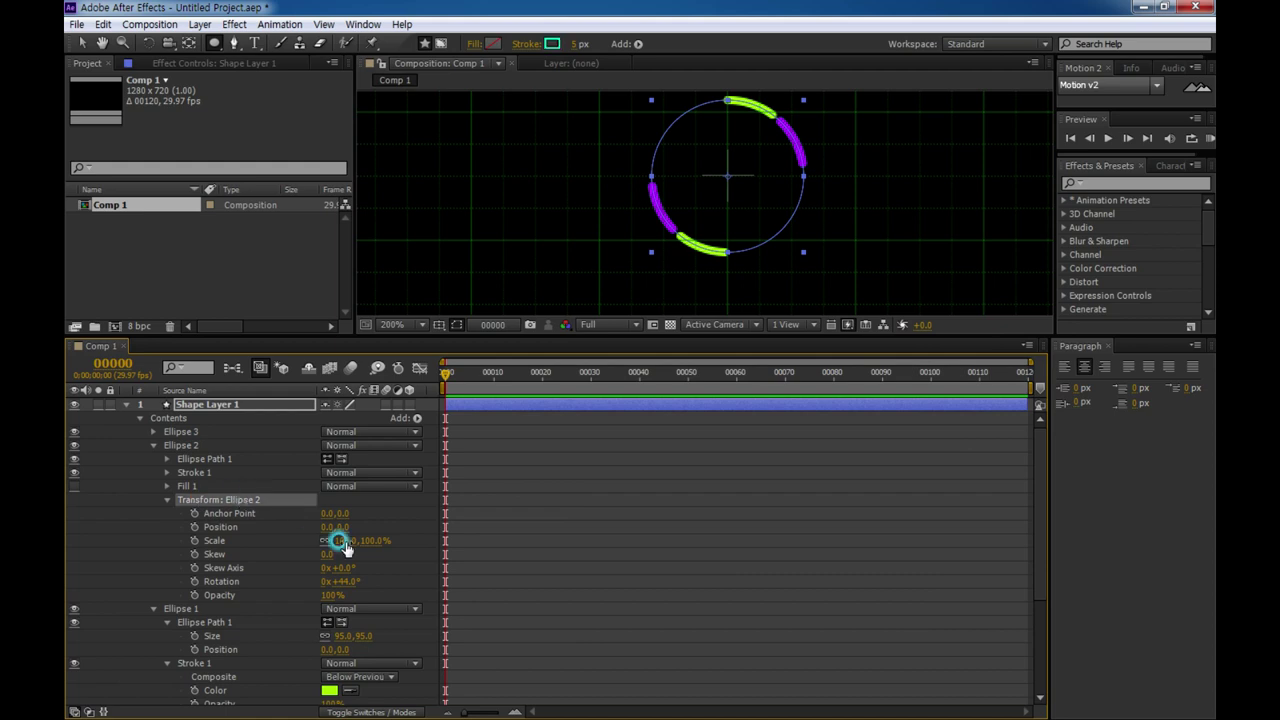
click(189, 432)
click(153, 431)
click(200, 486)
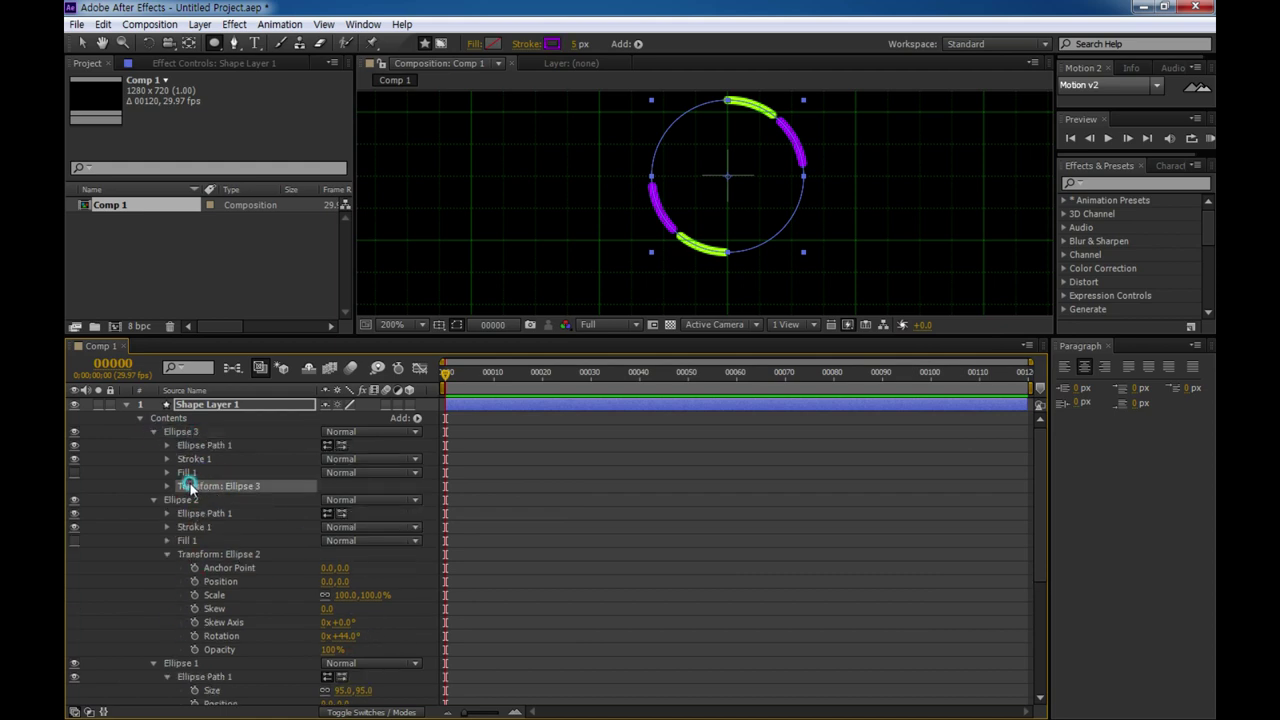
click(167, 486)
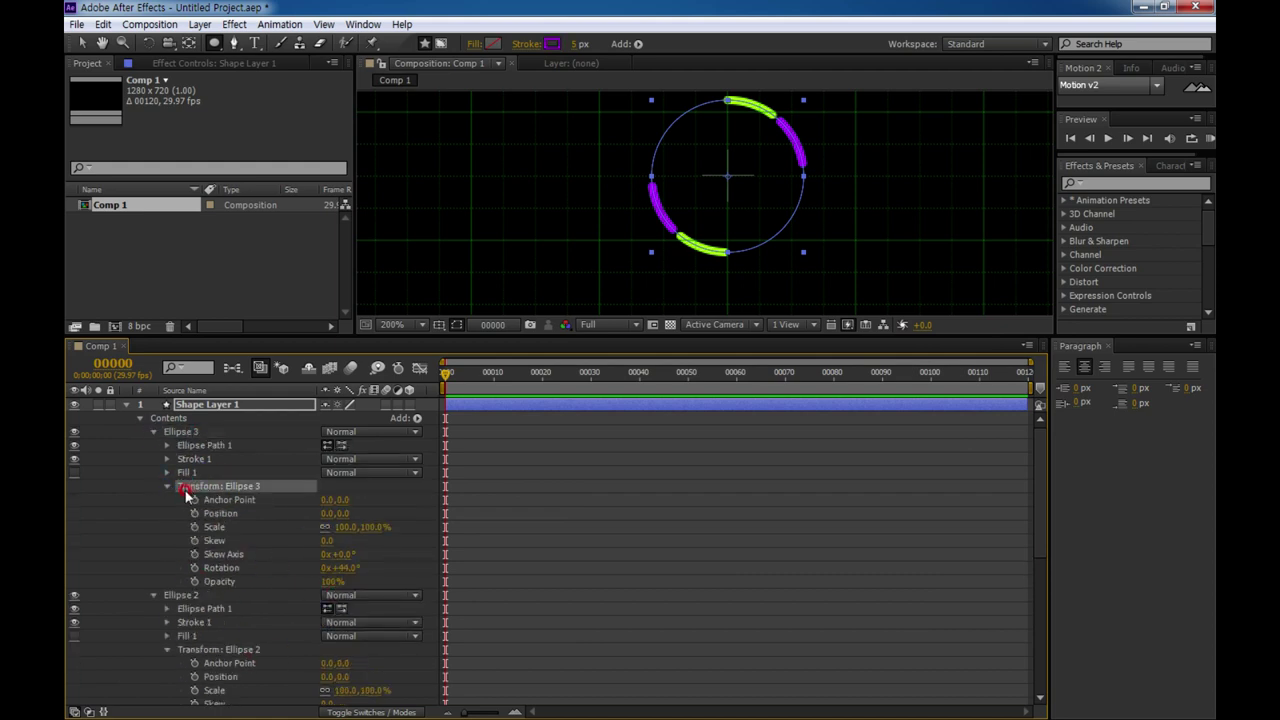
click(277, 505)
drag(358, 570, 383, 565)
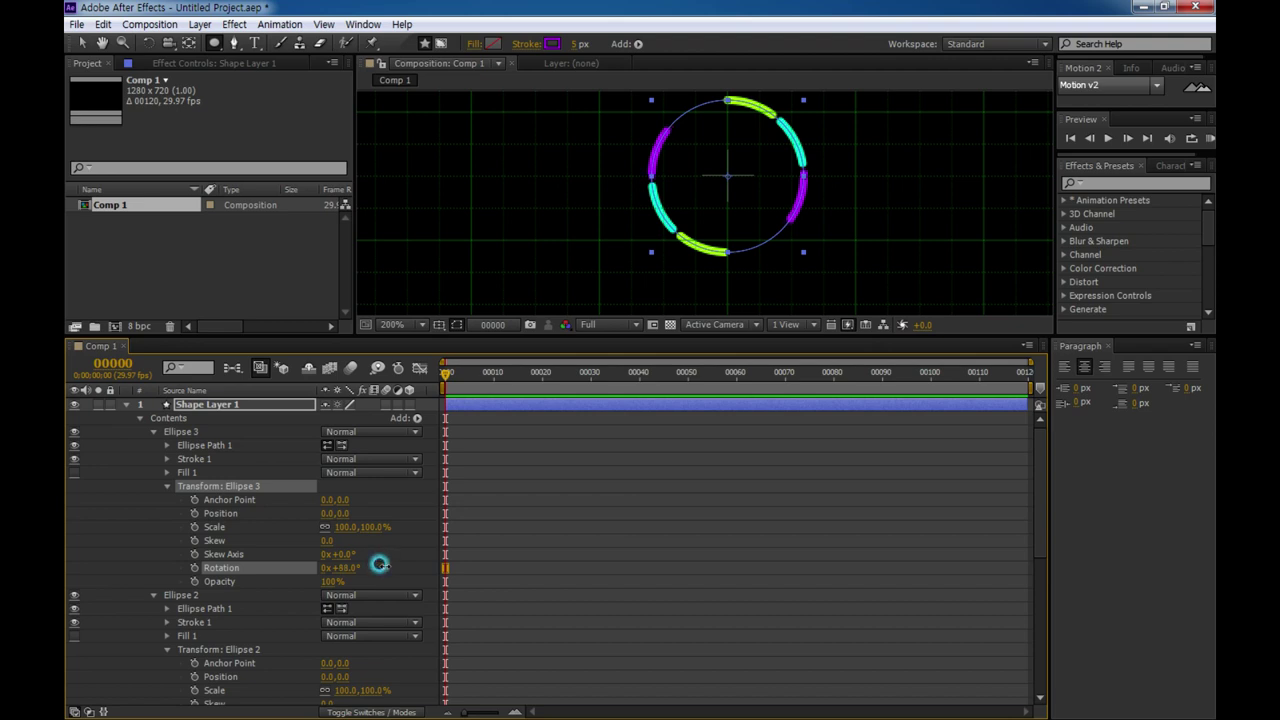
drag(383, 565, 379, 565)
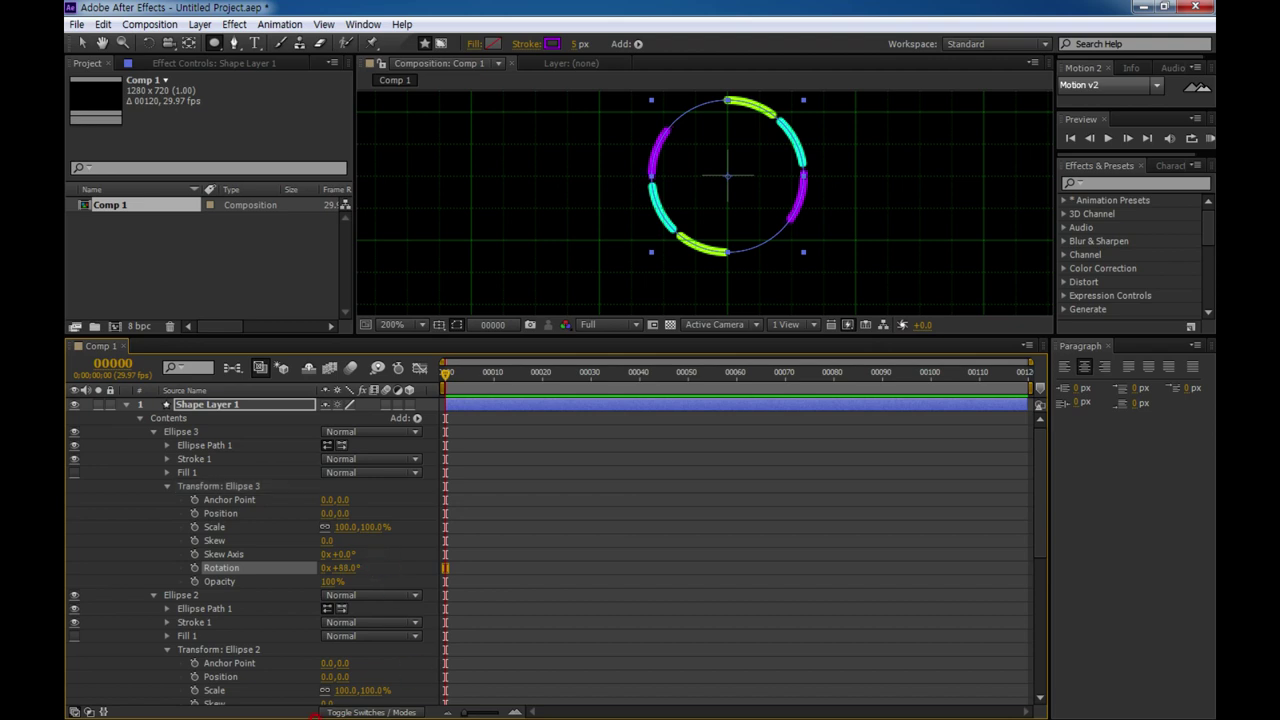
Step: Duplicate Ellipse 3 as Ellipse 4 with a yellow FFD800 stroke
click(185, 433)
key(ctrl+d)
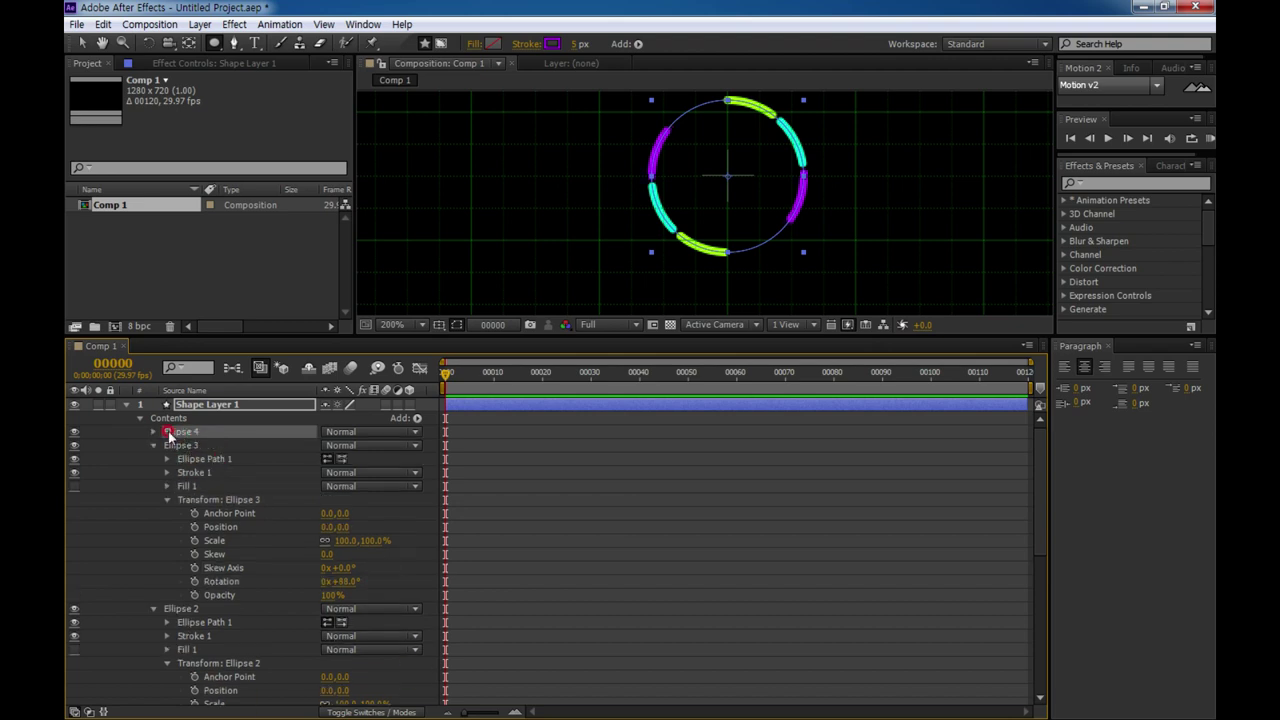
click(154, 432)
click(551, 45)
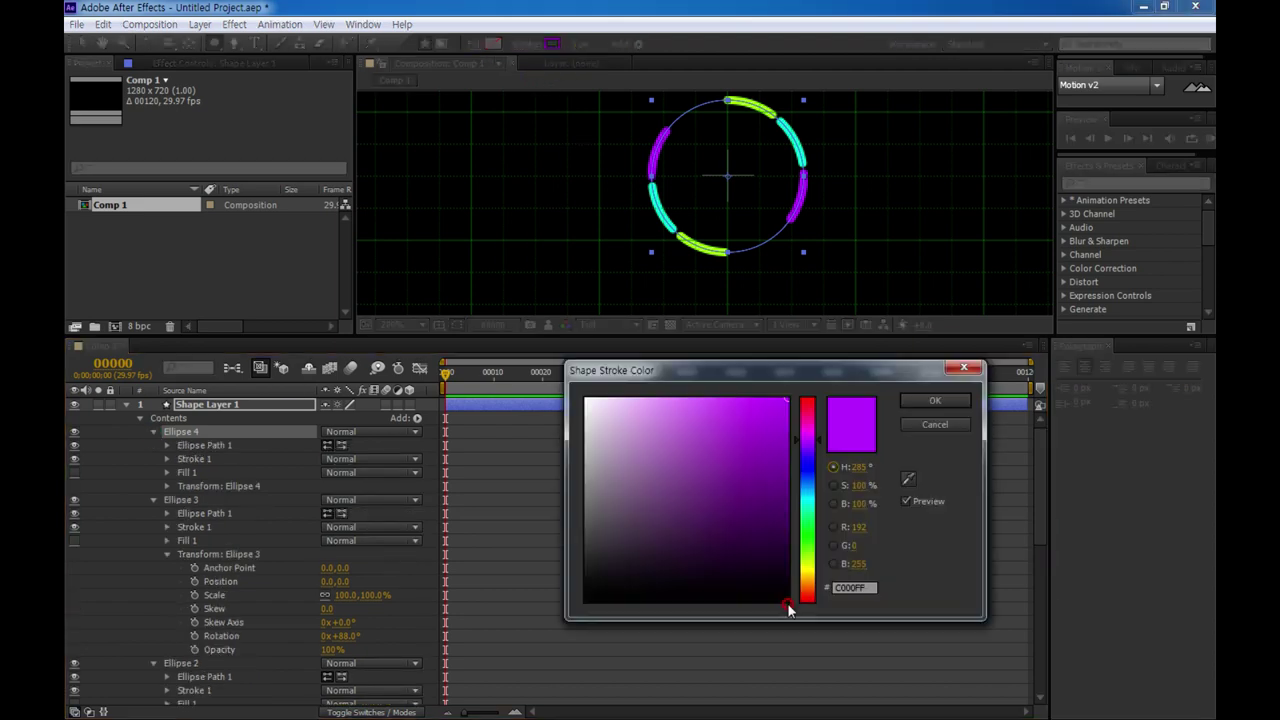
drag(818, 447, 815, 578)
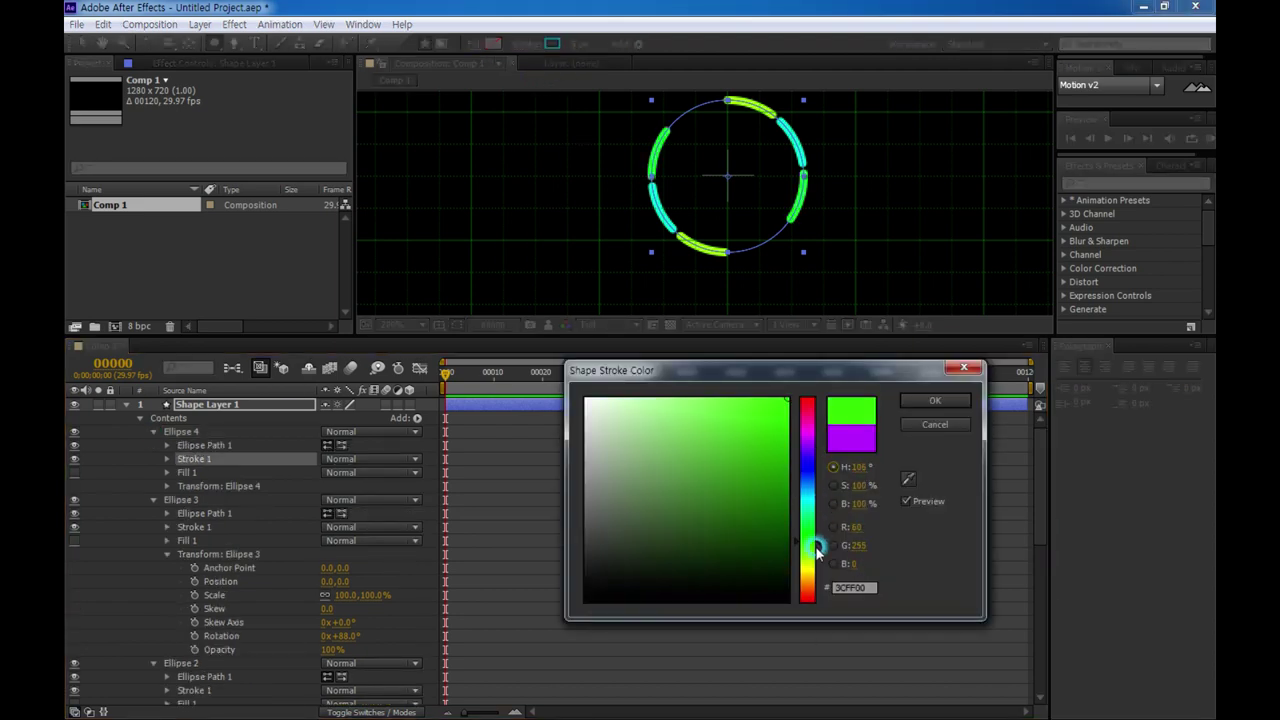
click(934, 400)
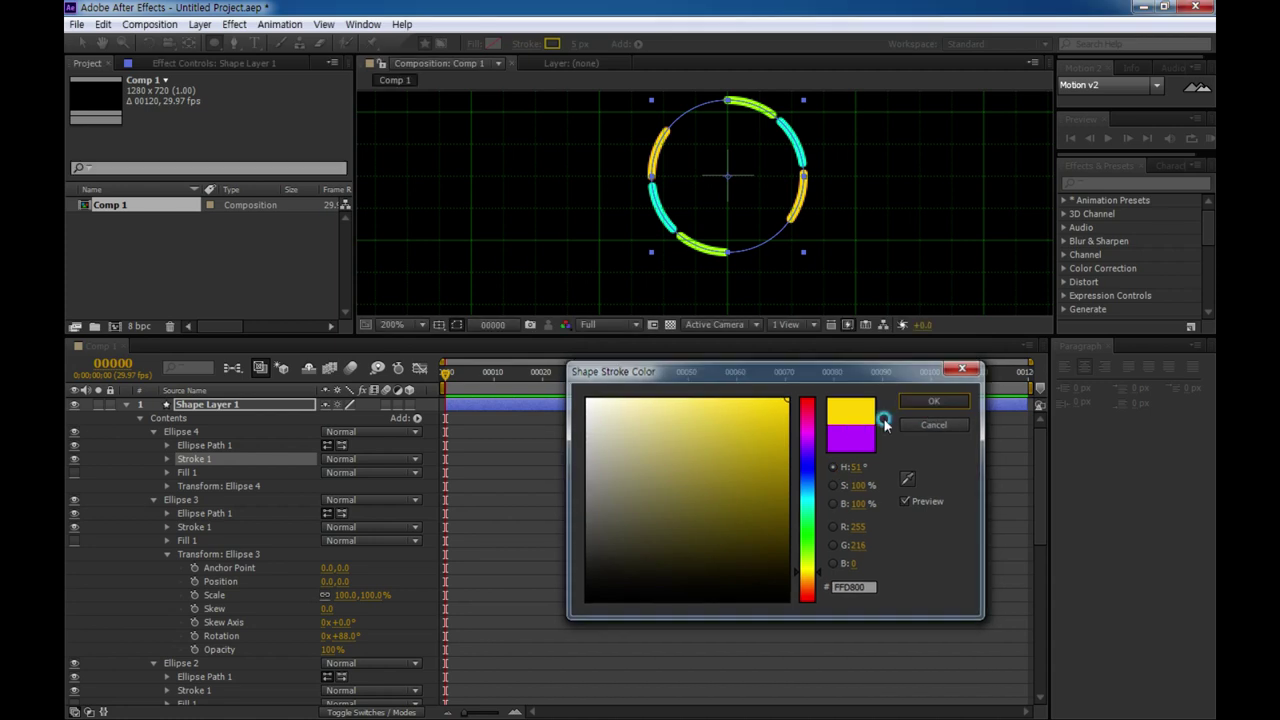
Step: Rotate Ellipse 4 to 136°, Ellipse 3 to 90° and Ellipse 2 to 44°
click(168, 486)
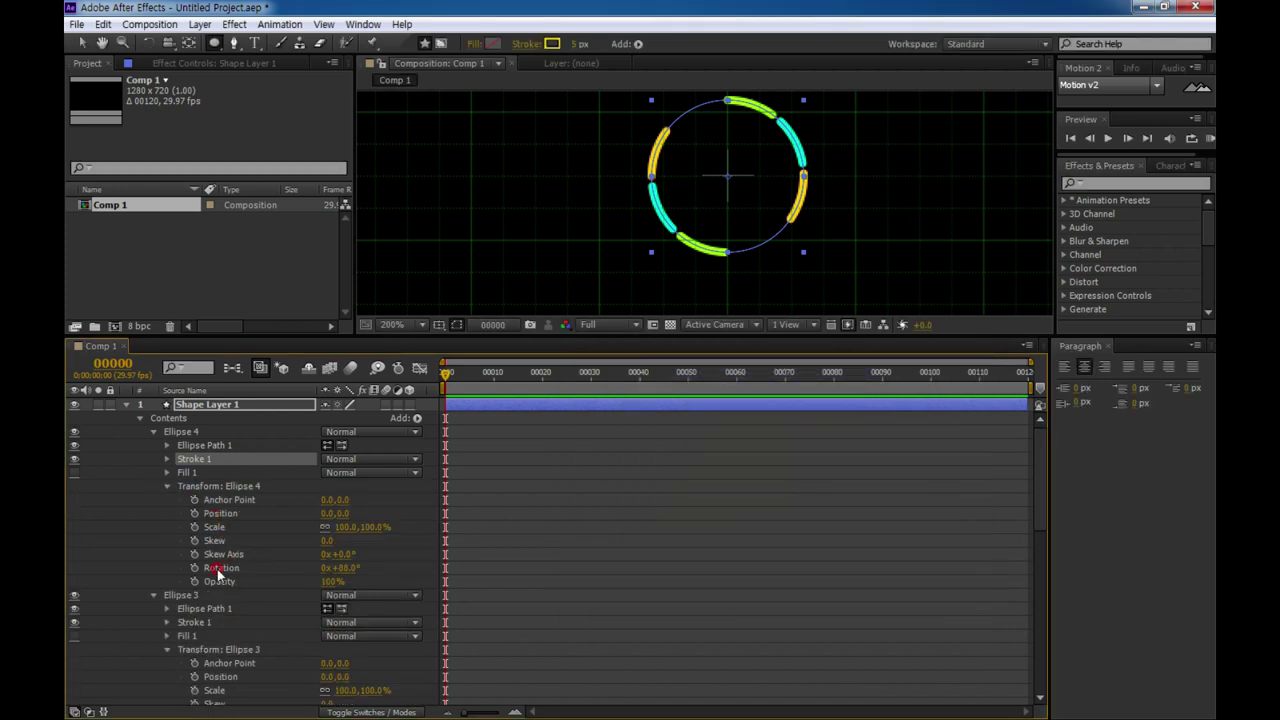
drag(350, 575, 383, 565)
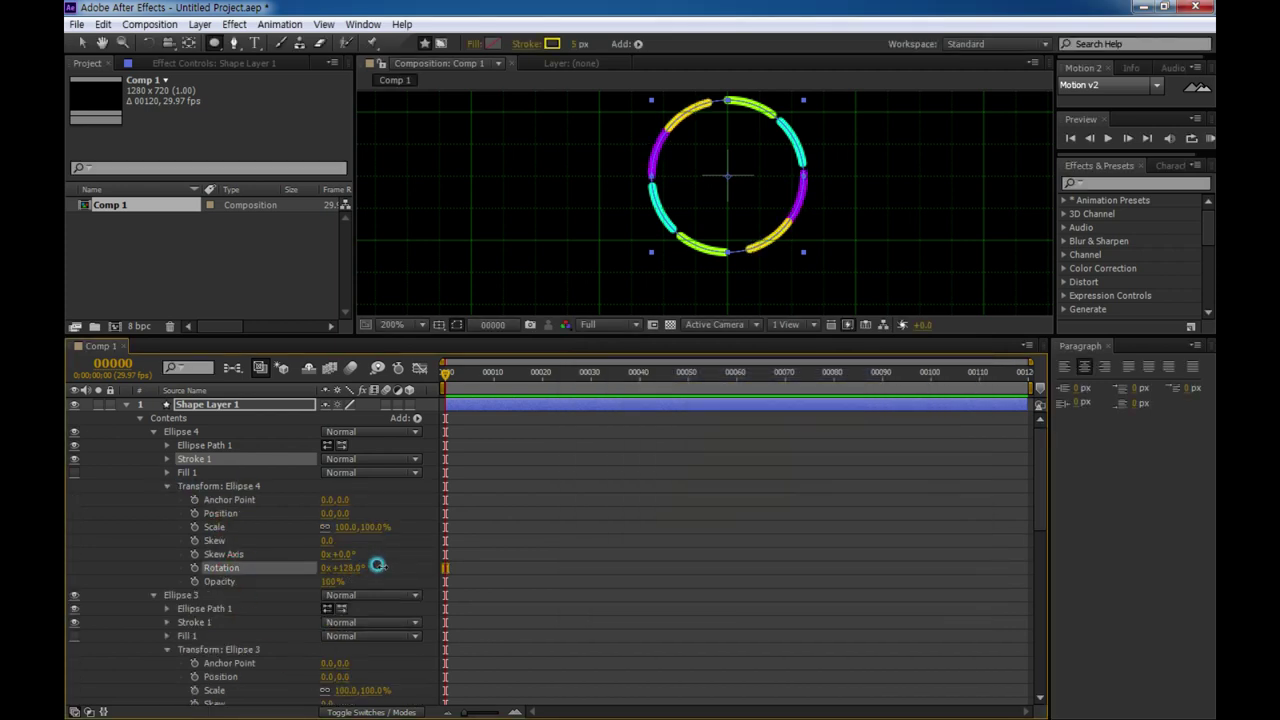
click(290, 652)
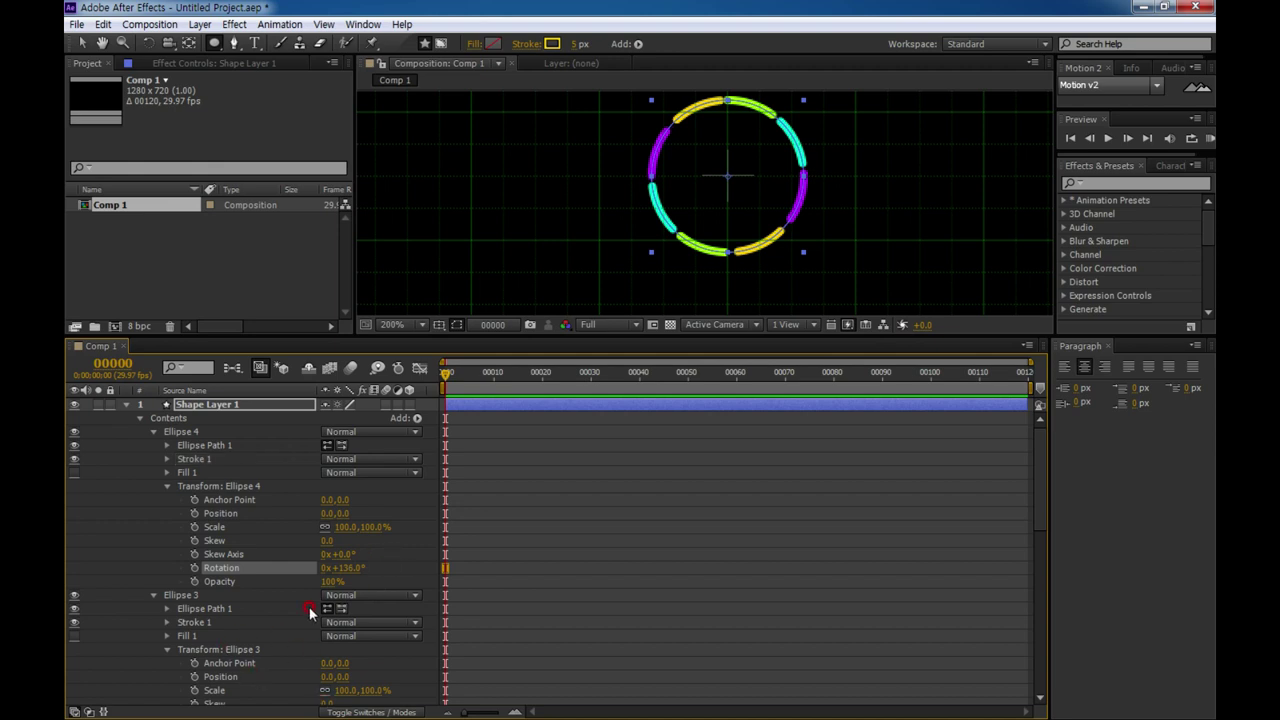
drag(578, 333, 572, 300)
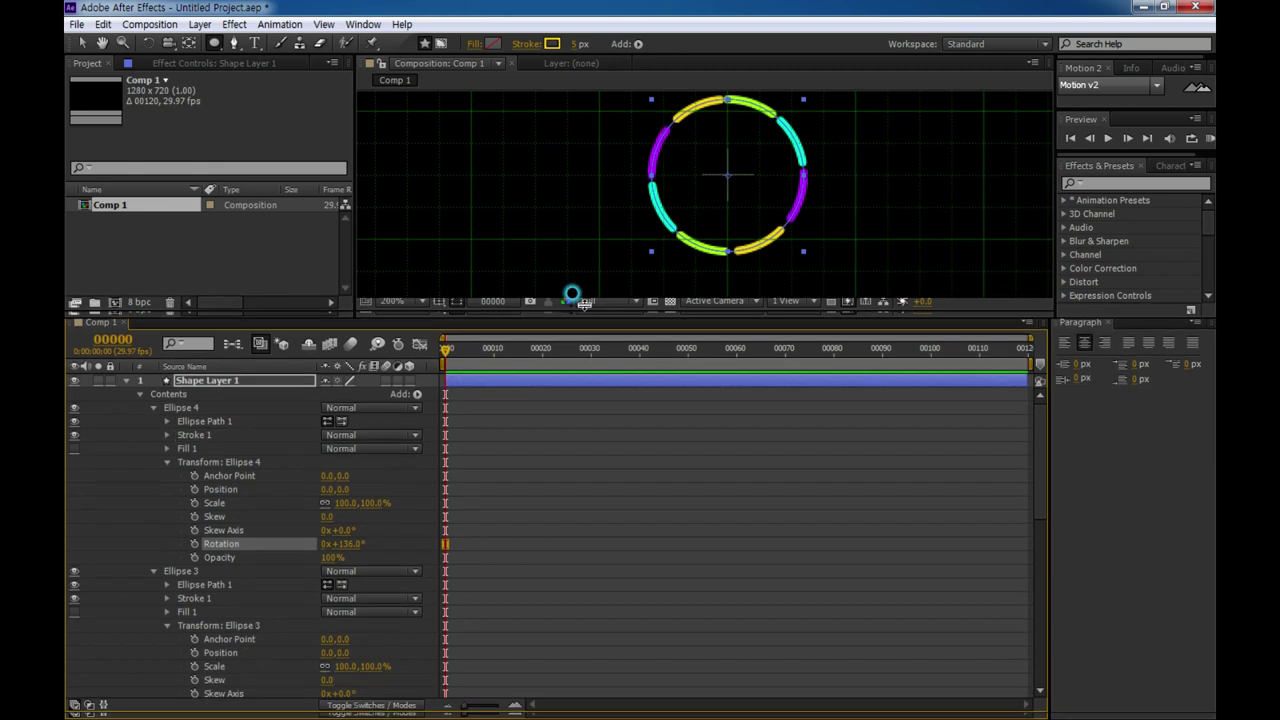
click(208, 566)
scroll(251, 605, down, 3)
click(347, 620)
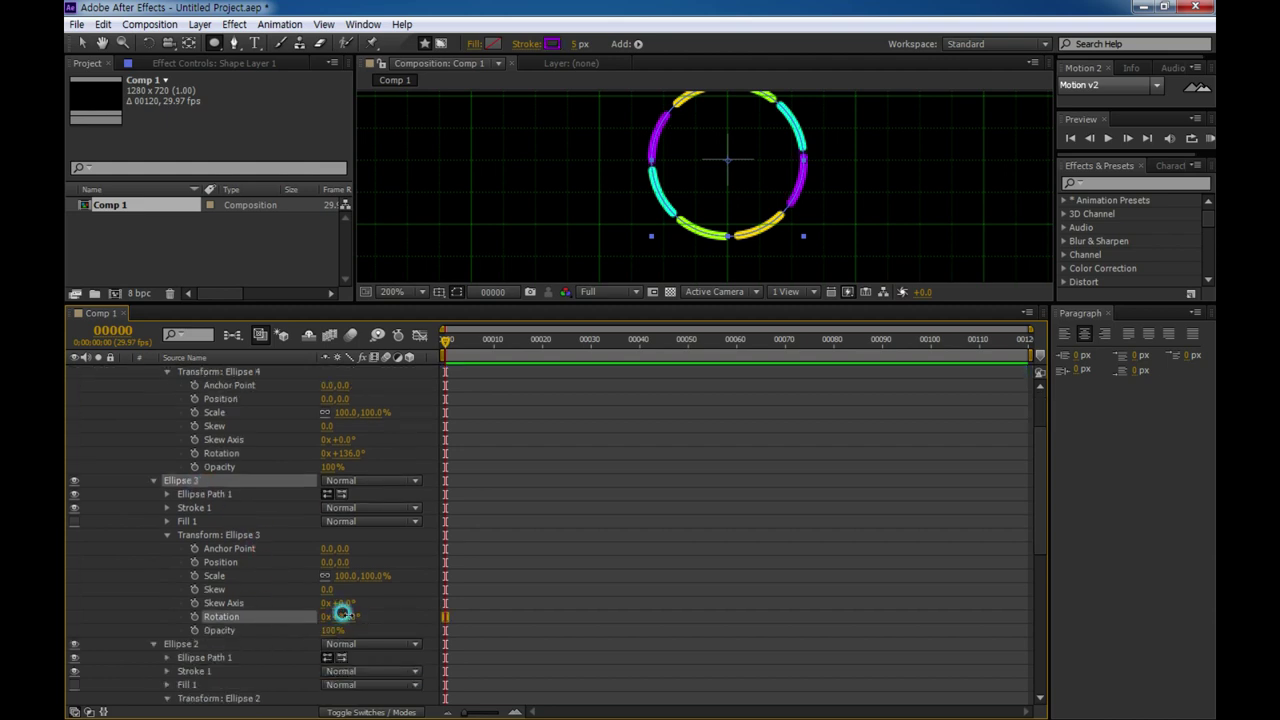
click(200, 645)
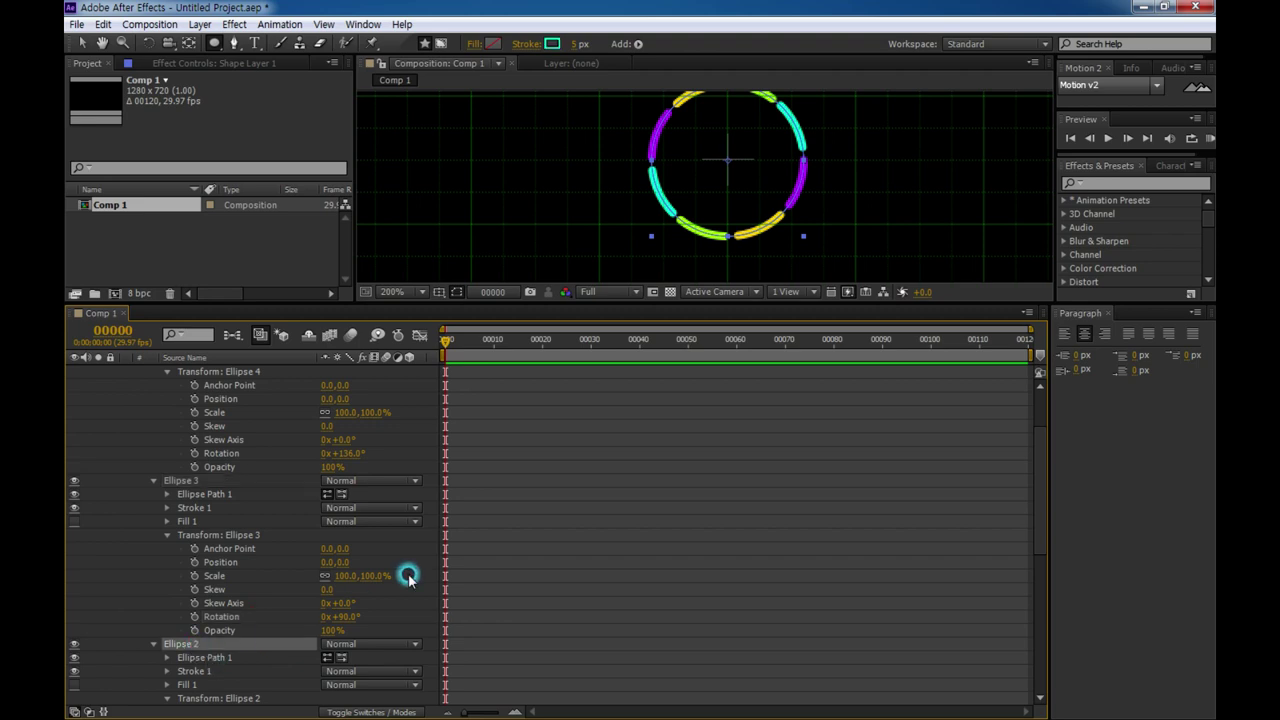
scroll(358, 645, down, 7)
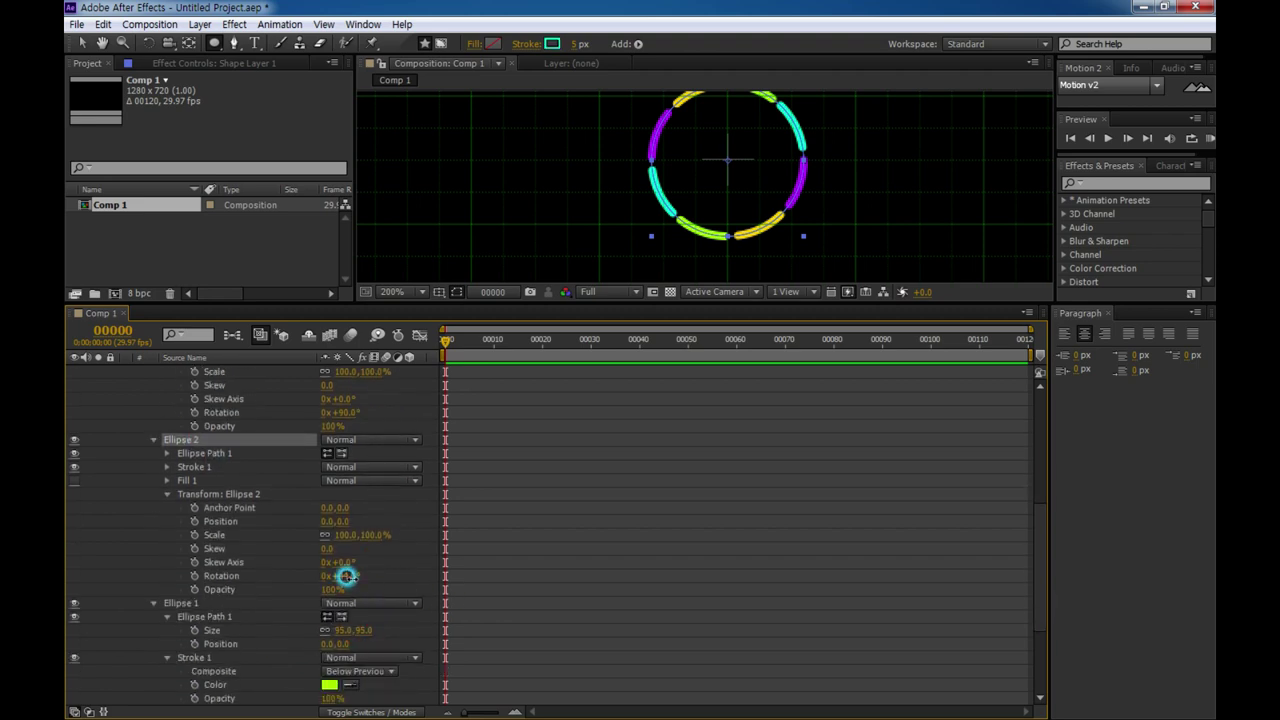
click(347, 577)
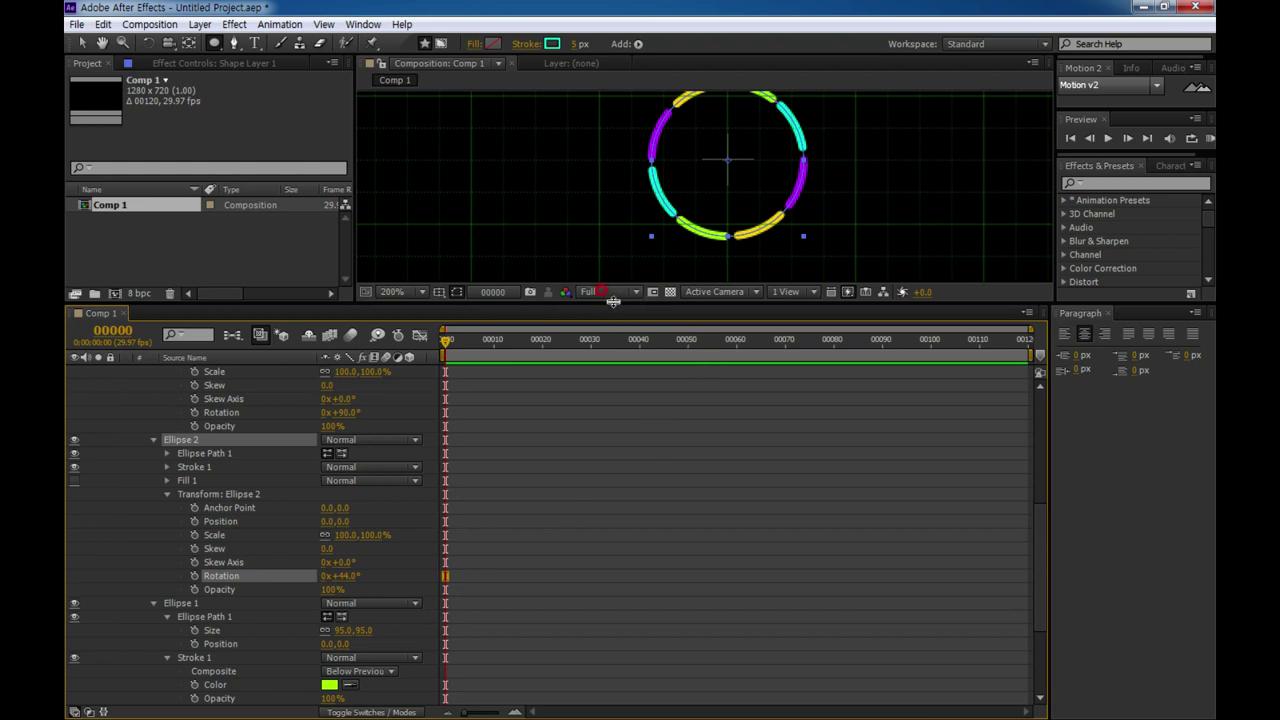
Step: Fit the composition in a larger viewer and turn off the Title/Action Safe guides and grid
drag(613, 301, 600, 637)
click(405, 627)
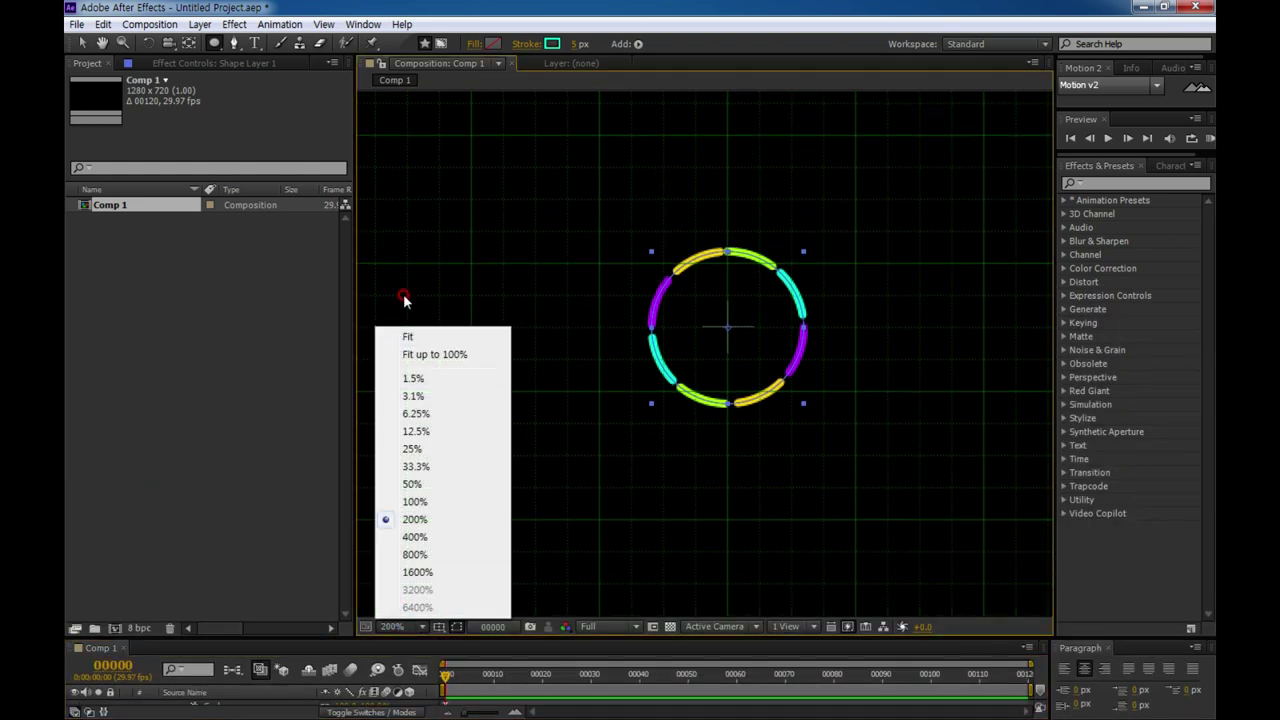
click(408, 336)
click(438, 627)
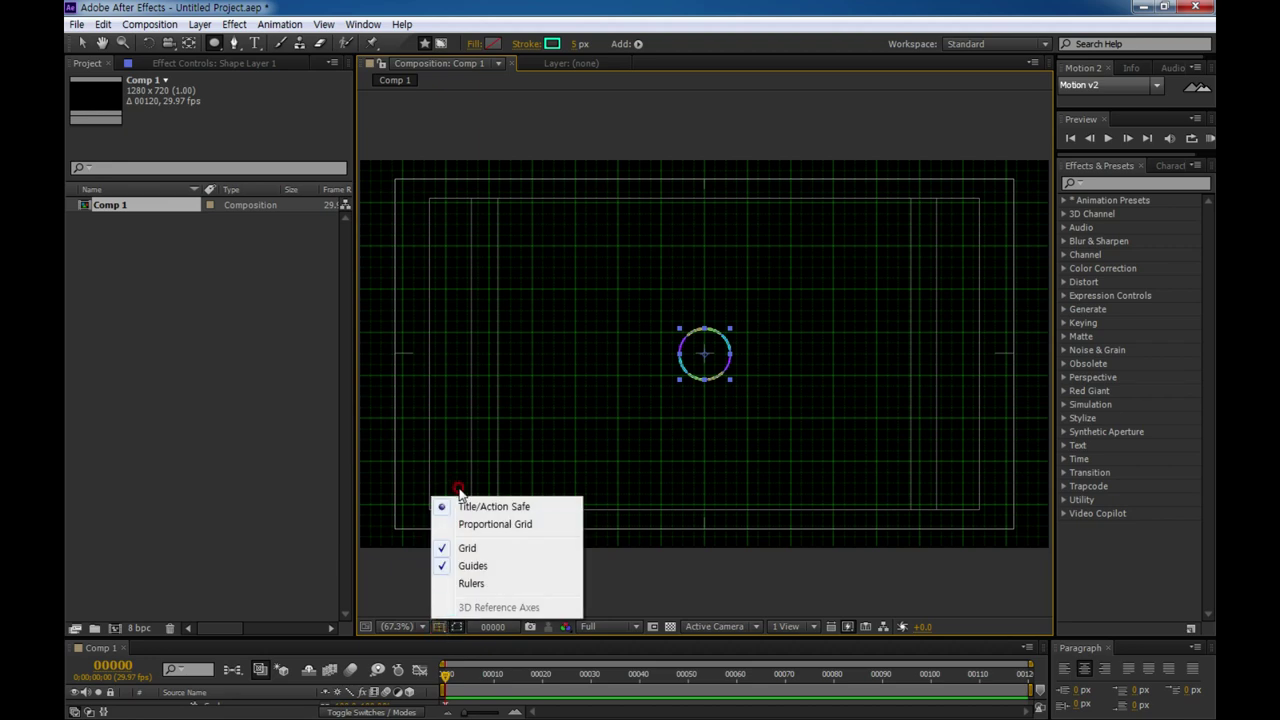
click(465, 506)
click(438, 627)
click(465, 548)
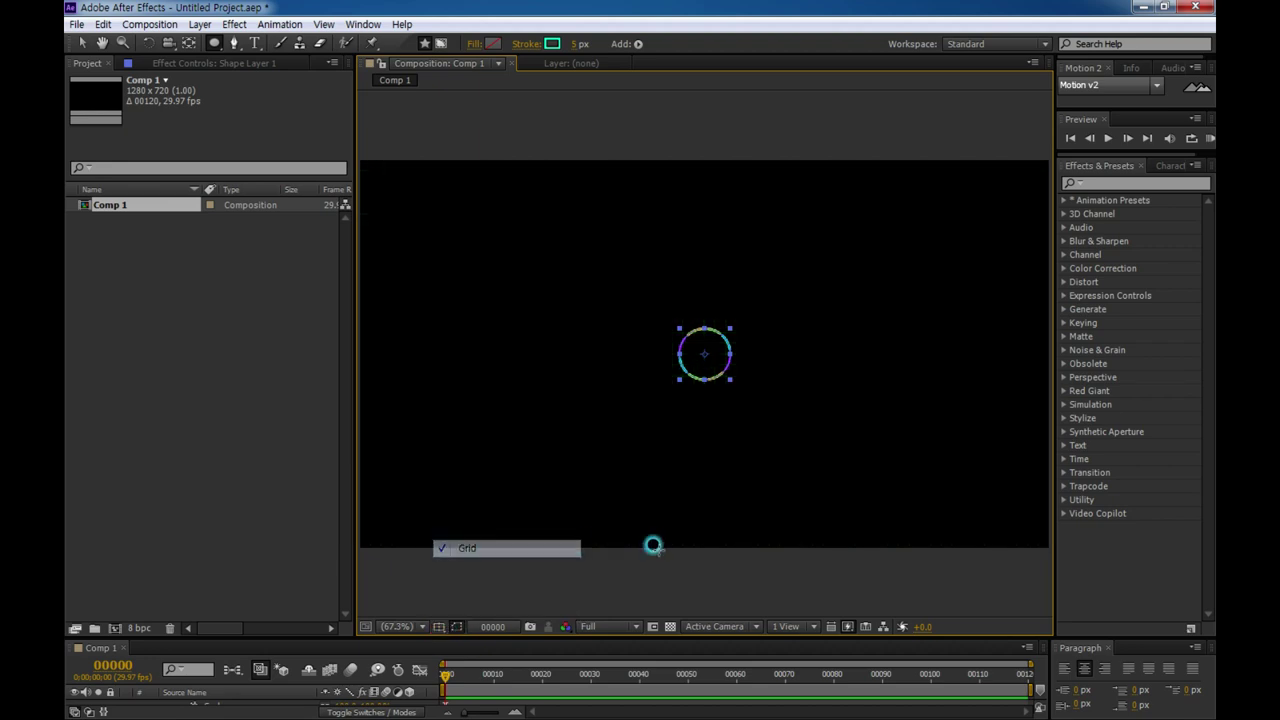
Step: Collapse Contents, expand the shape layer's Transform properties, and move the time indicator to frame 8
scroll(737, 363, up, 1)
scroll(786, 380, up, 2)
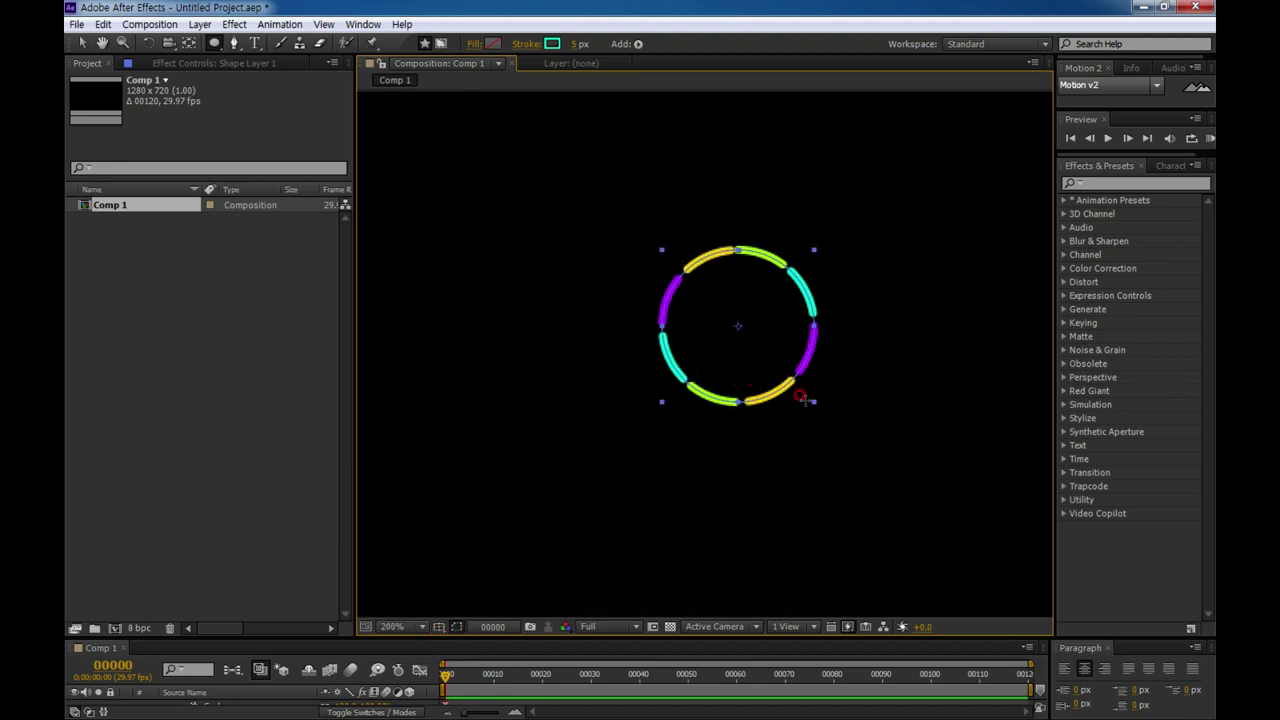
drag(524, 638, 524, 503)
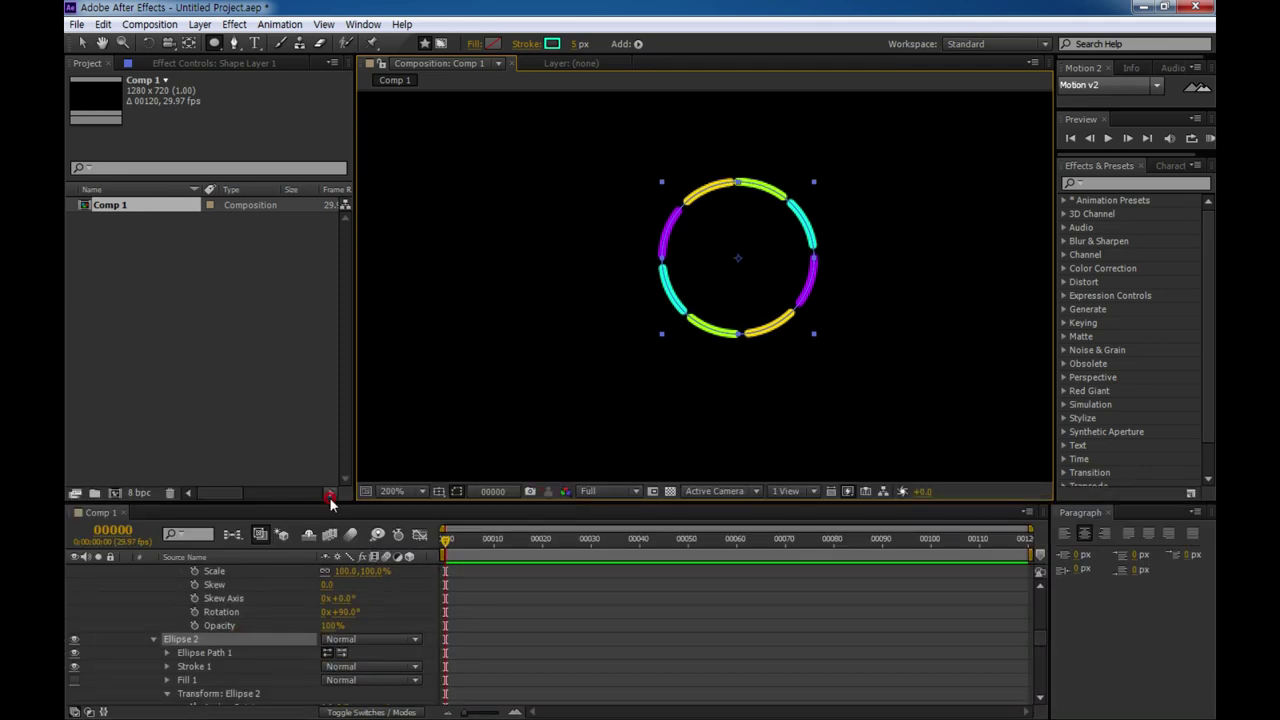
drag(329, 503, 330, 446)
scroll(258, 547, up, 2)
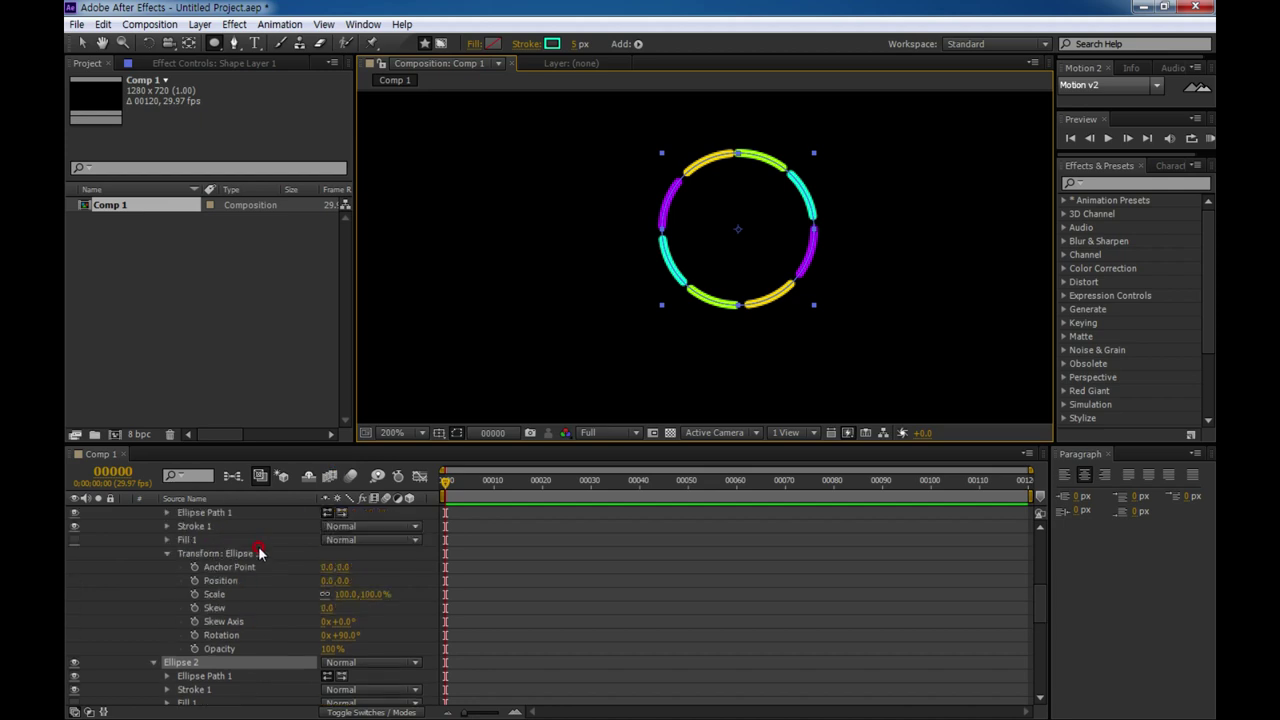
scroll(258, 547, up, 4)
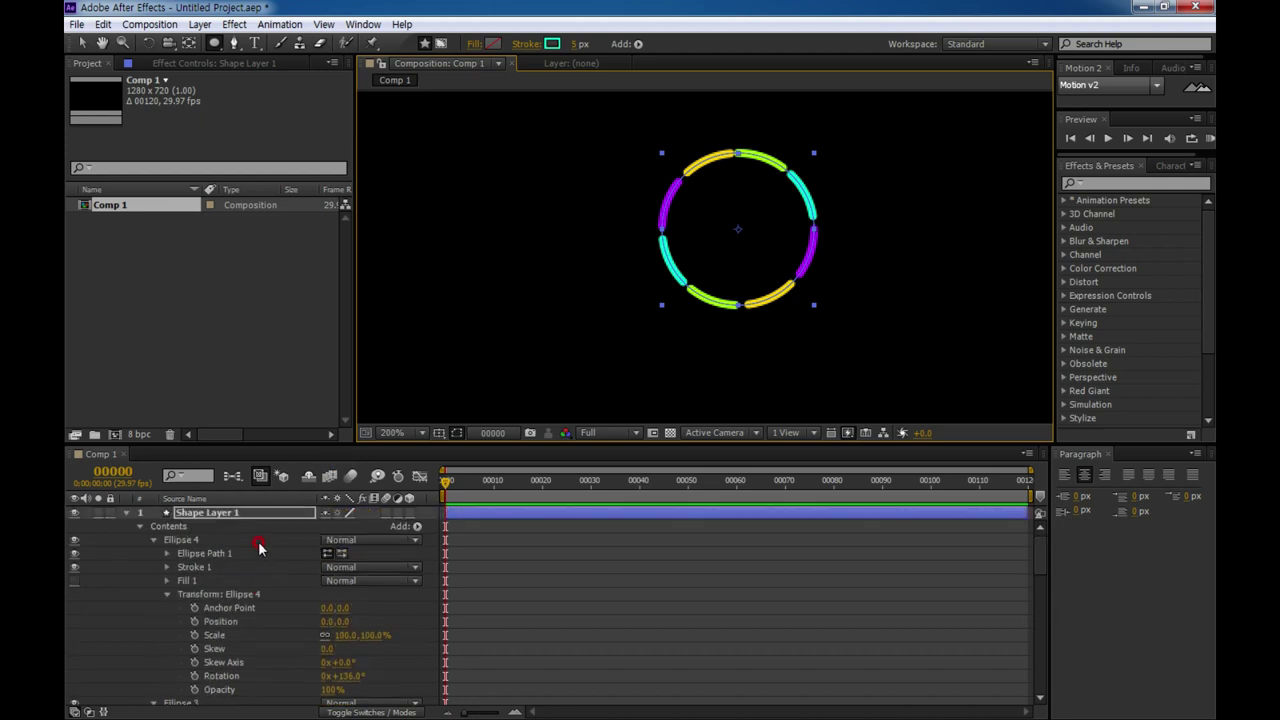
click(140, 527)
click(143, 545)
click(143, 546)
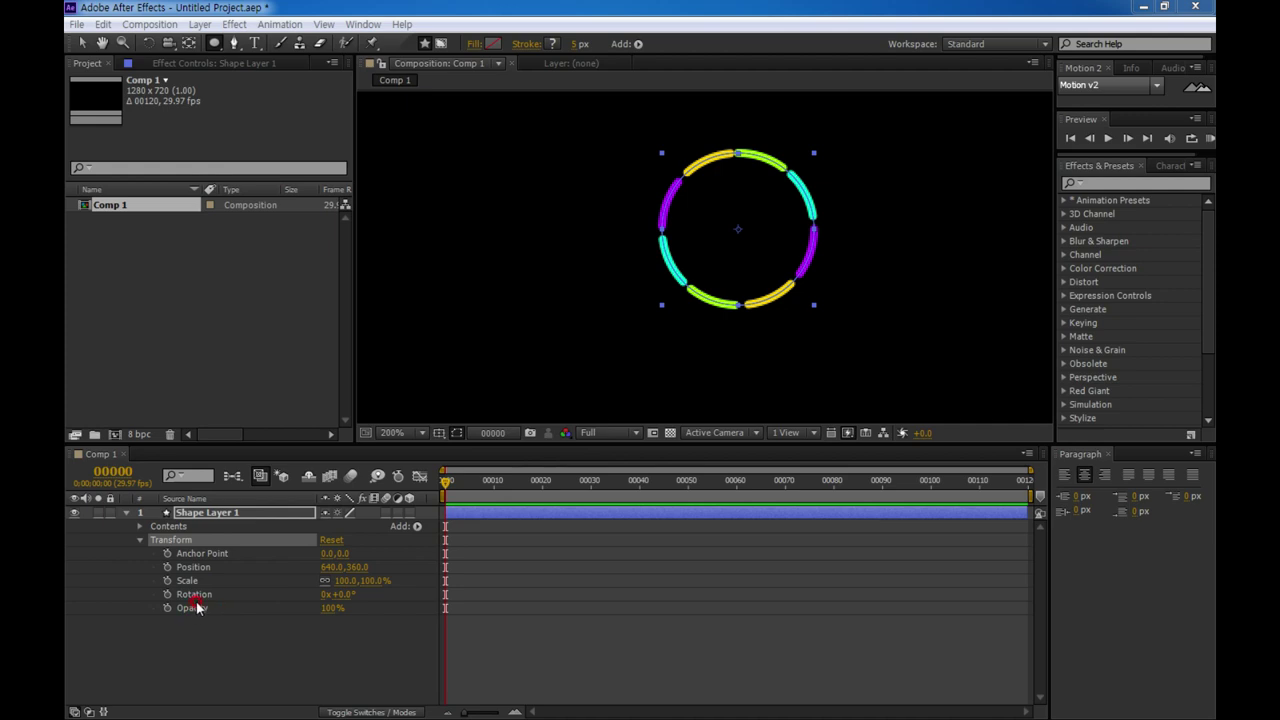
drag(447, 481, 485, 481)
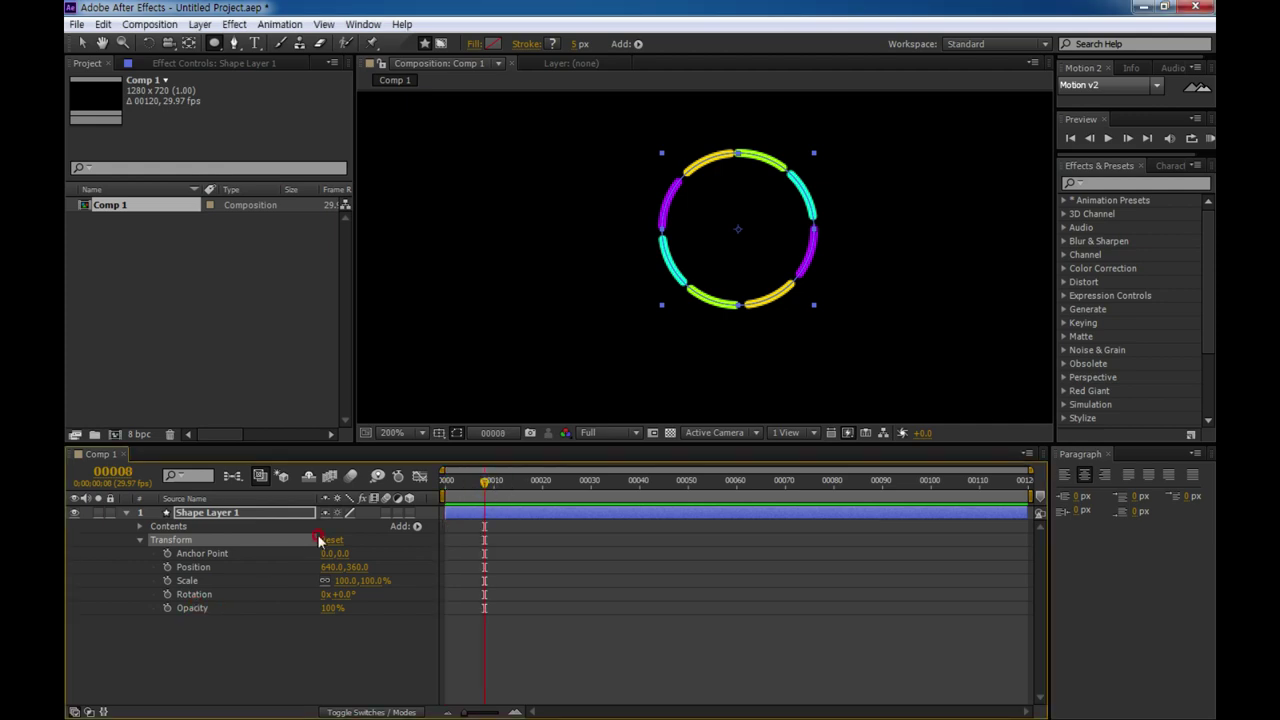
Step: Keyframe Shape Layer 1's Scale from 0% at frame 8 to 150% at frame 18
click(167, 580)
click(345, 581)
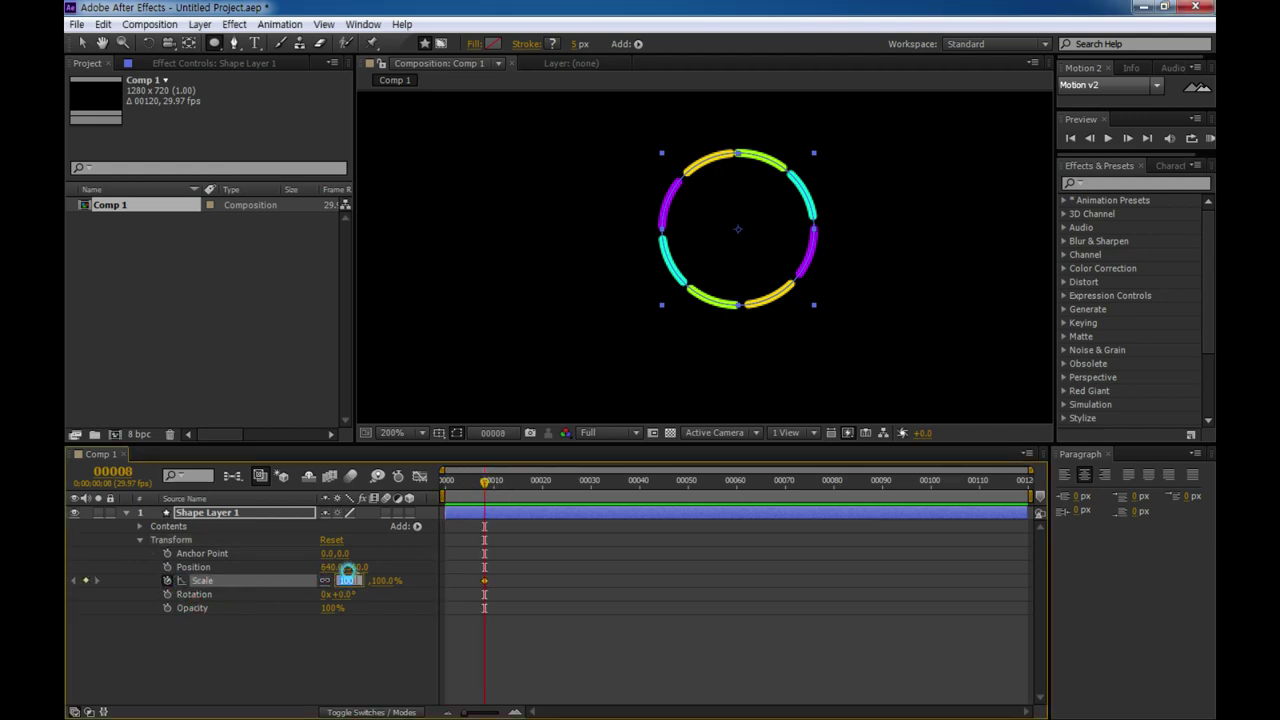
text(0)
key(Return)
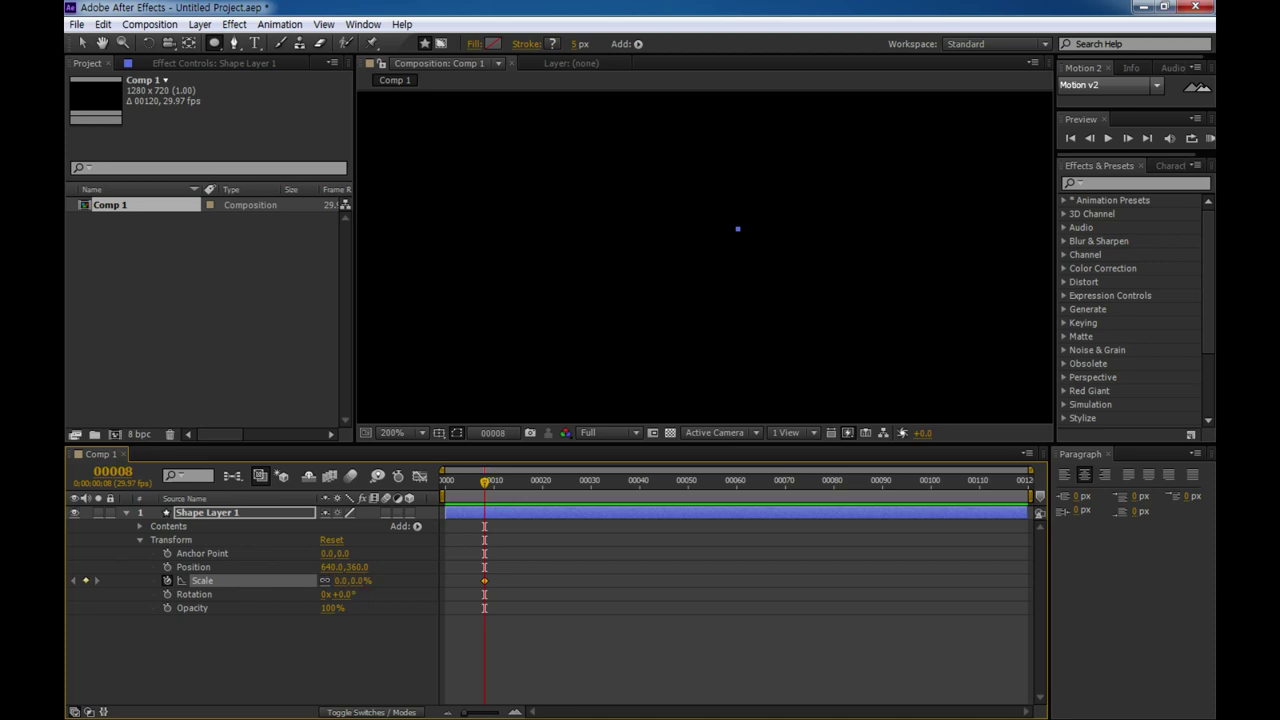
drag(494, 483, 532, 500)
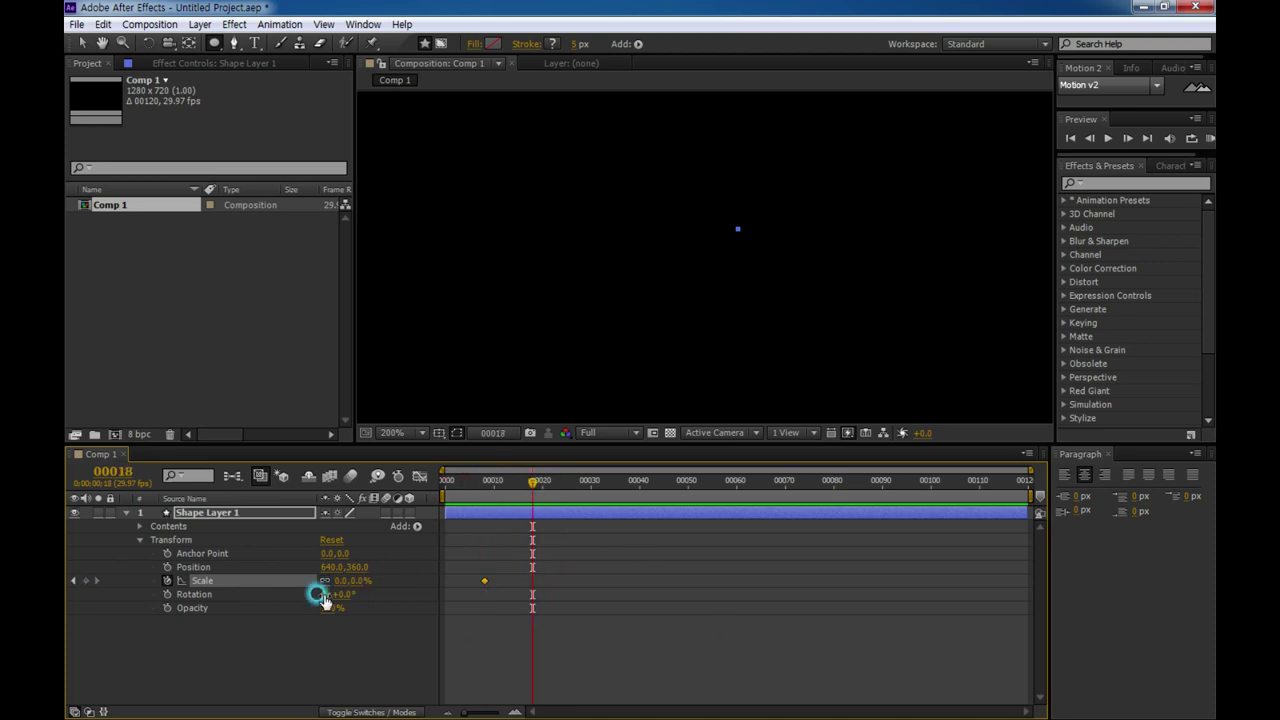
click(358, 582)
text(15)
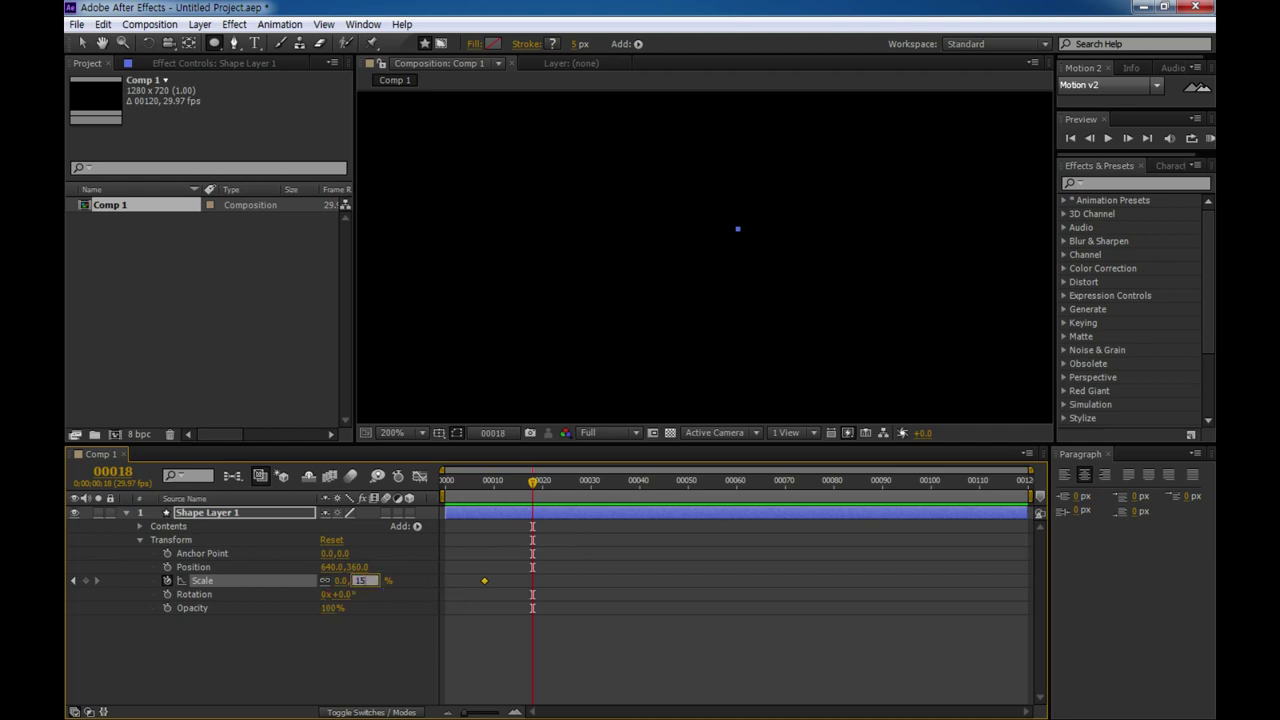
text(0)
key(Return)
mouse_move(531, 490)
mouse_down()
mouse_move(548, 512)
mouse_move(485, 525)
mouse_up()
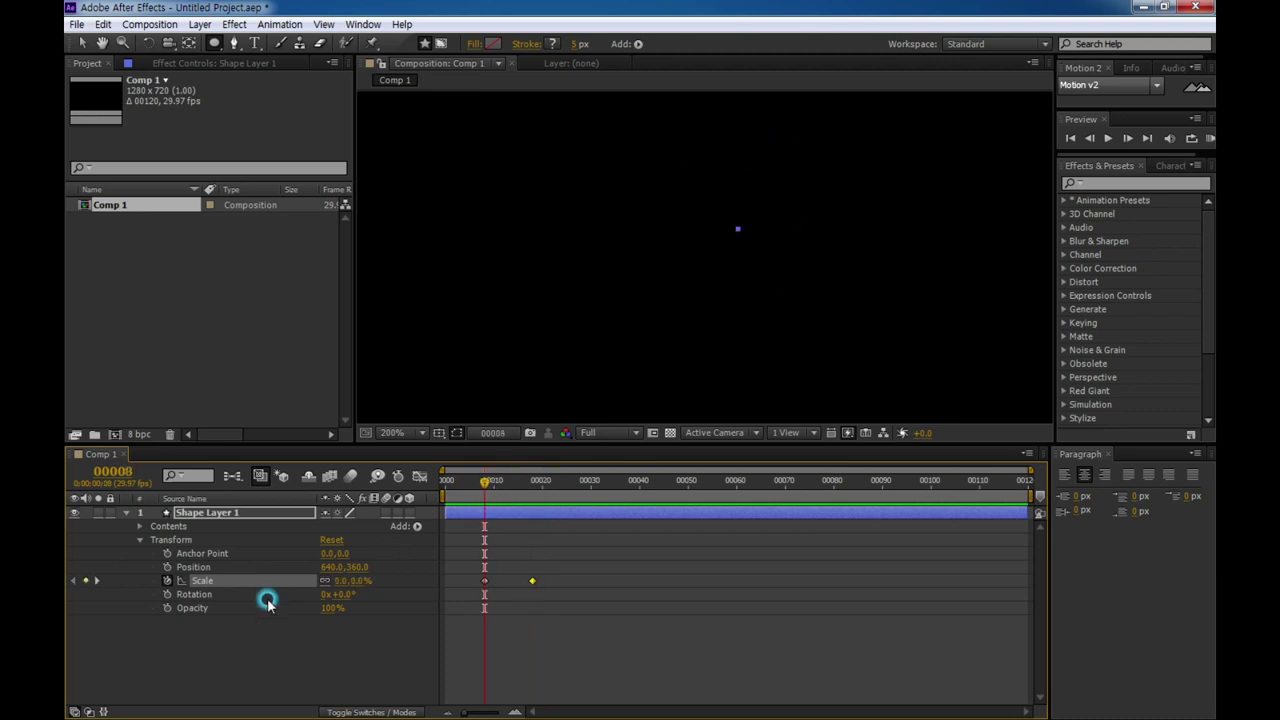
Step: Keyframe Rotation from 0° at frame 8 to 90° at frame 18
click(167, 594)
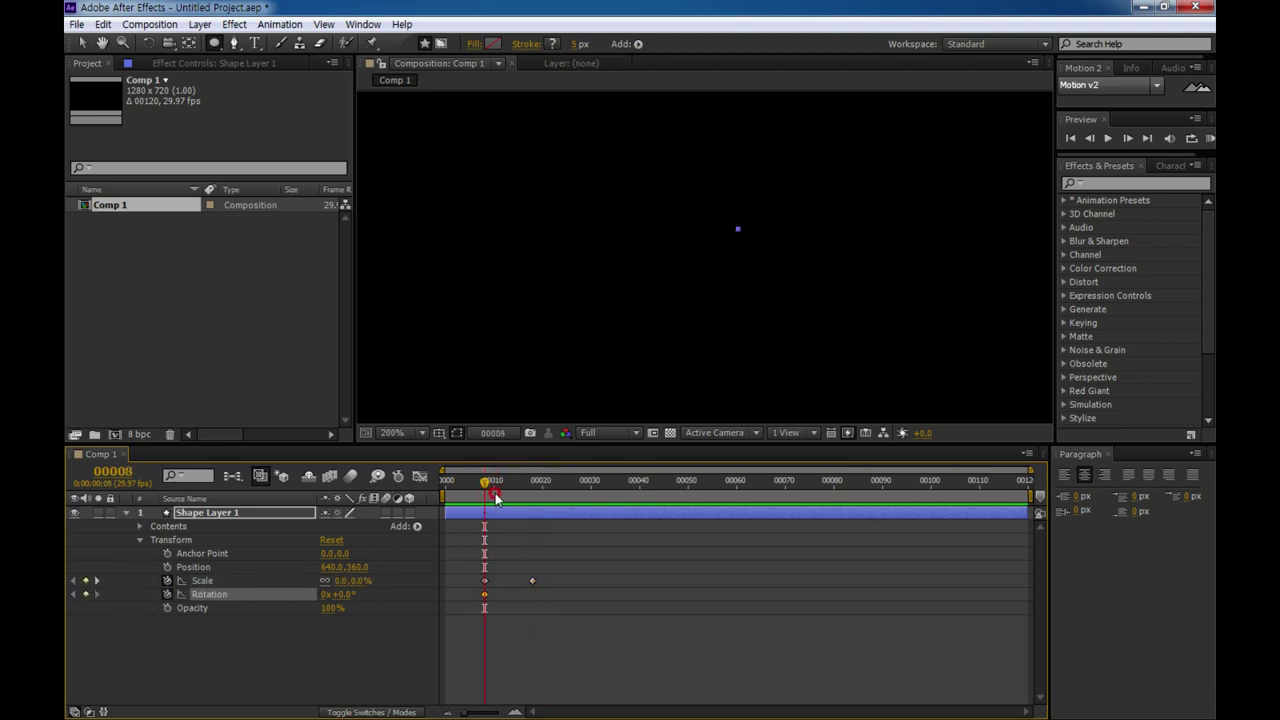
drag(485, 485, 532, 482)
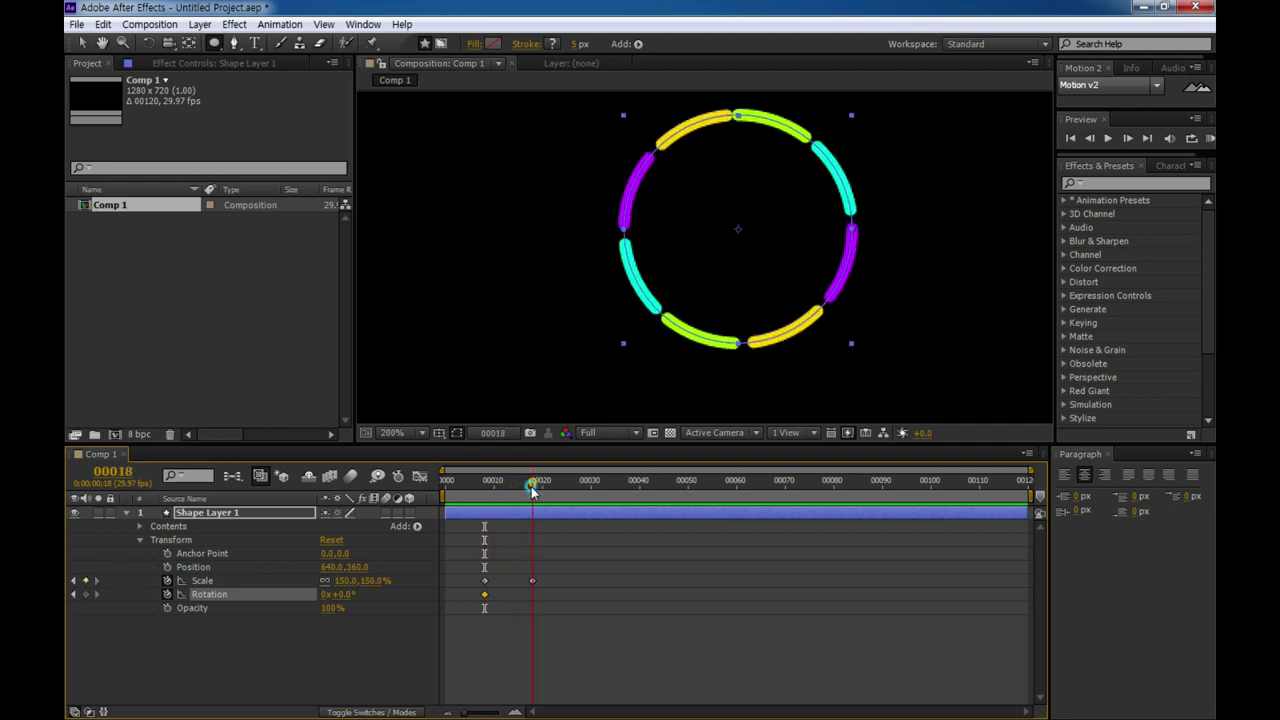
click(343, 595)
key(Return)
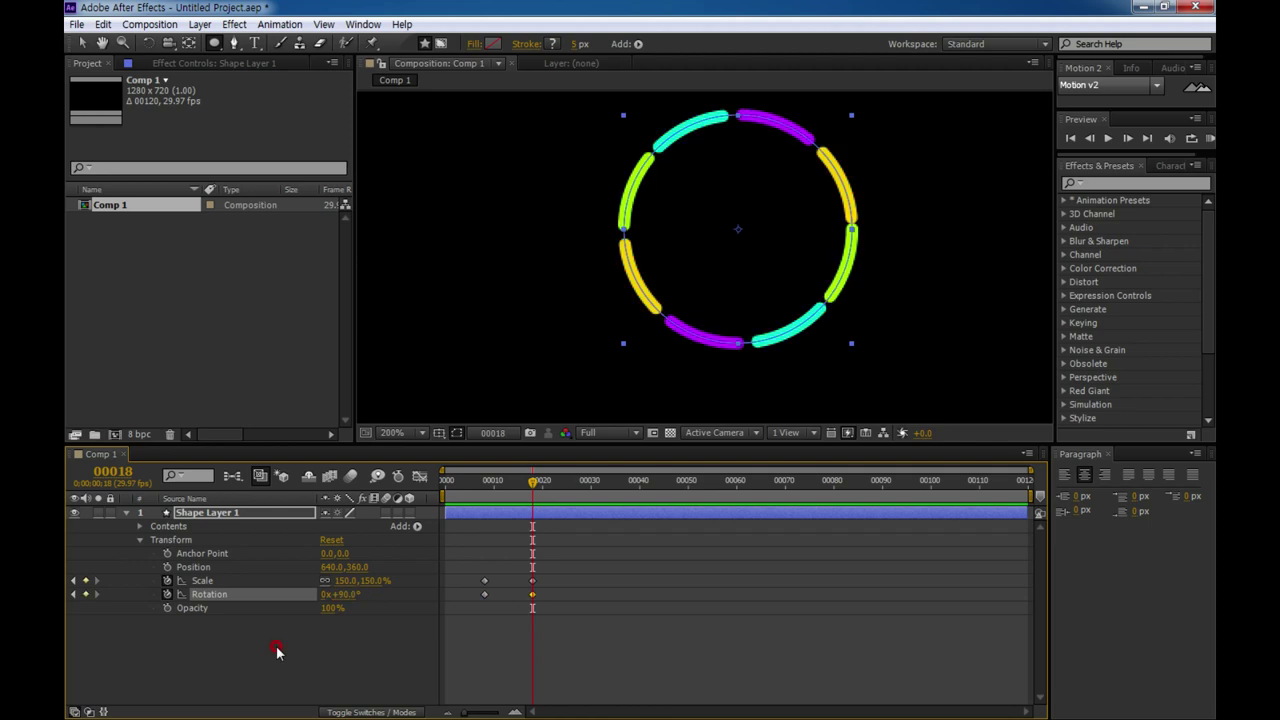
Step: End the work area at frame 30 and preview the ring animation from the start
drag(532, 480, 445, 480)
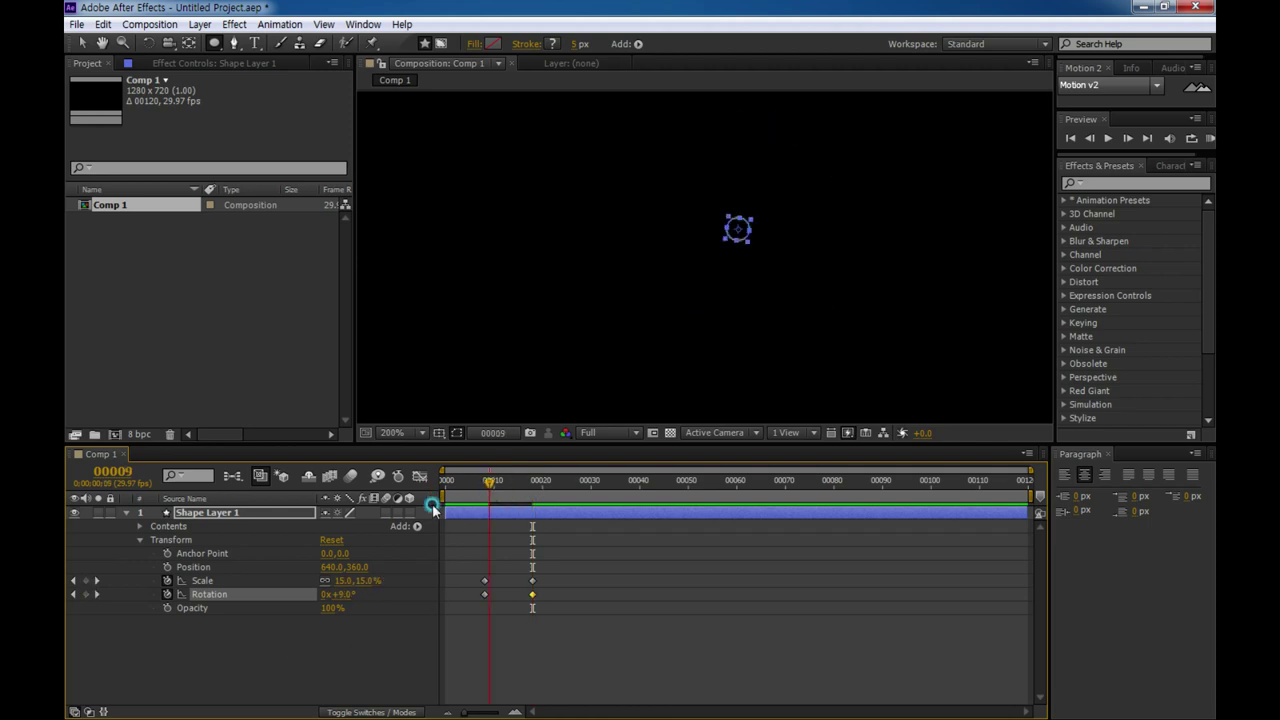
click(591, 484)
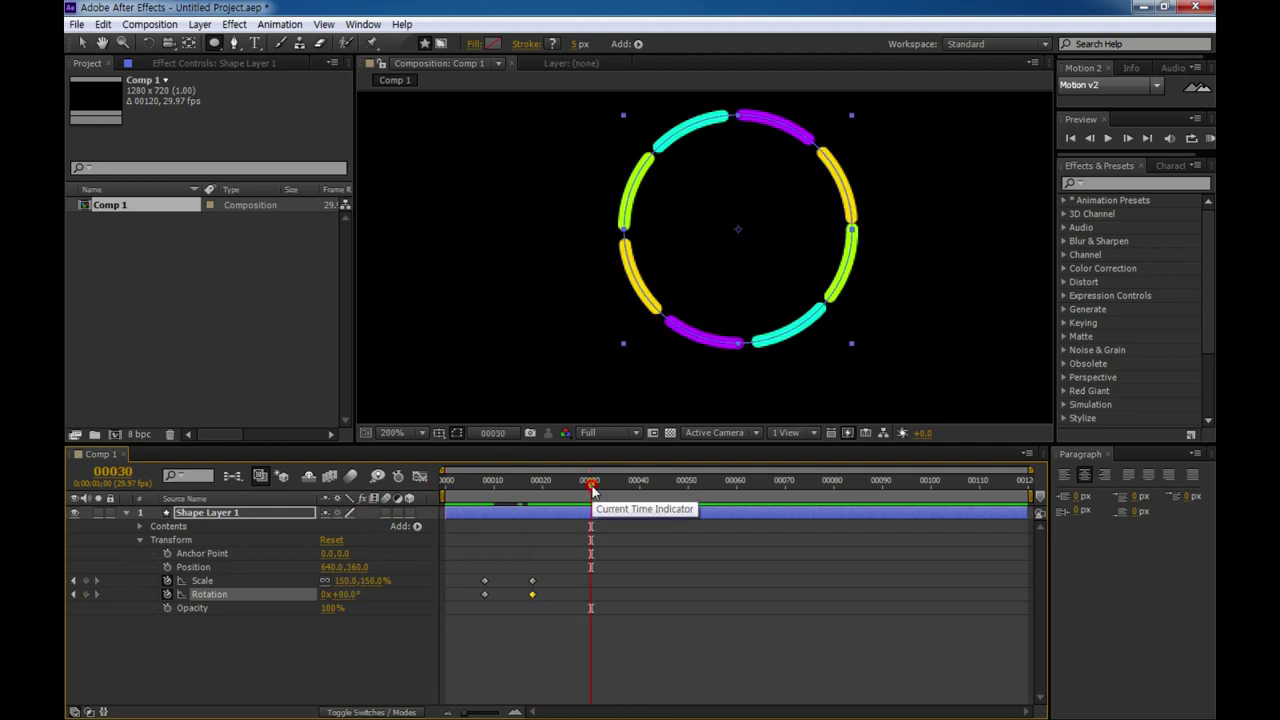
key(n)
key(Home)
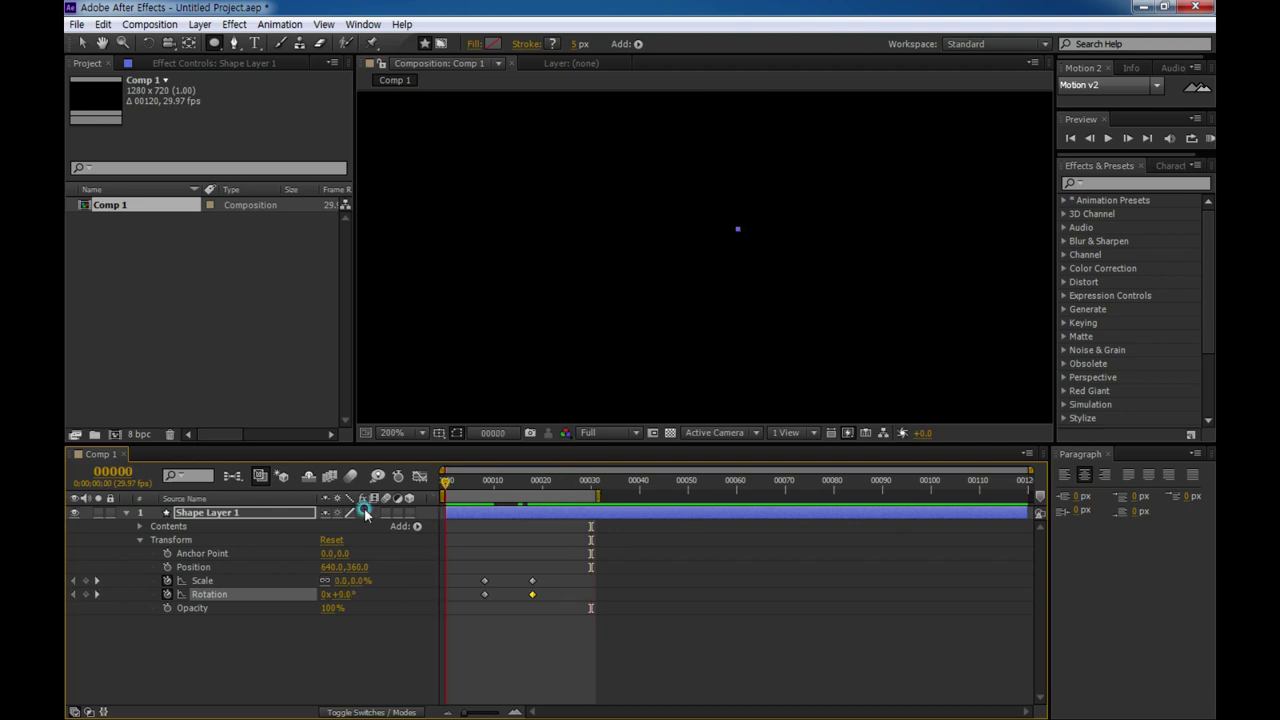
click(528, 677)
key(space)
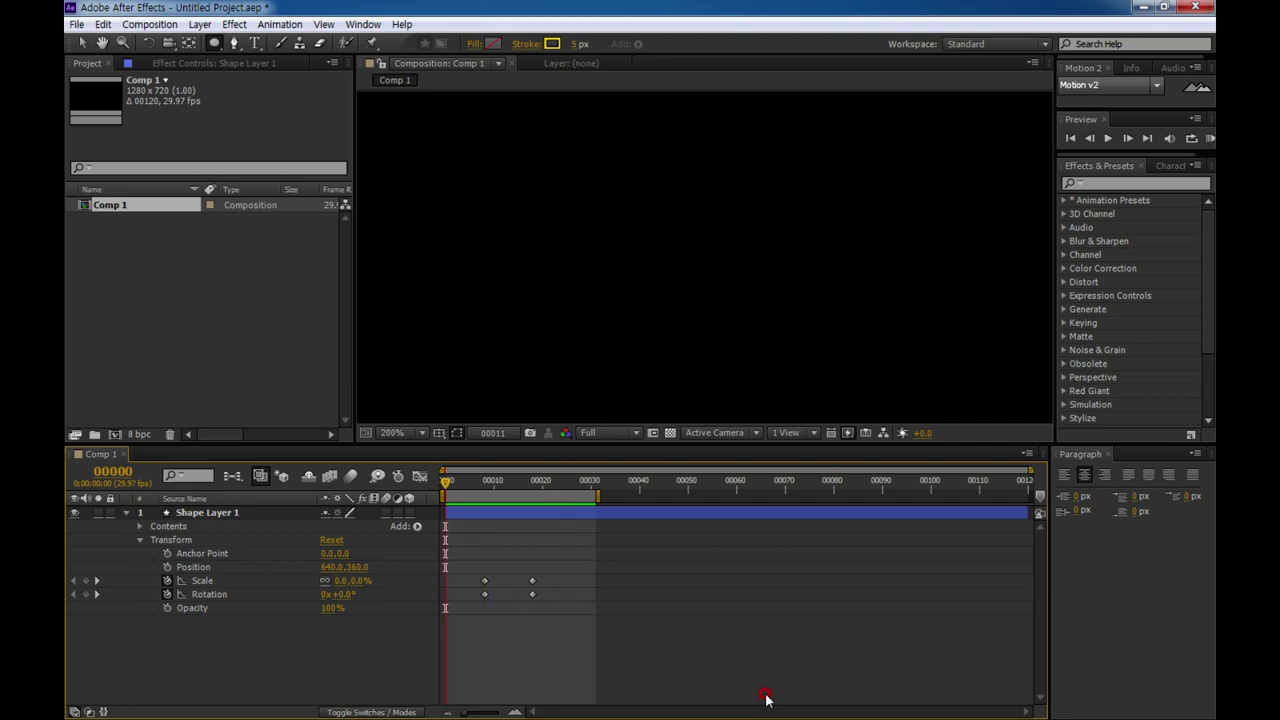
Step: Expand the layer's contents and open Ellipse 4's Stroke 1 properties
click(165, 527)
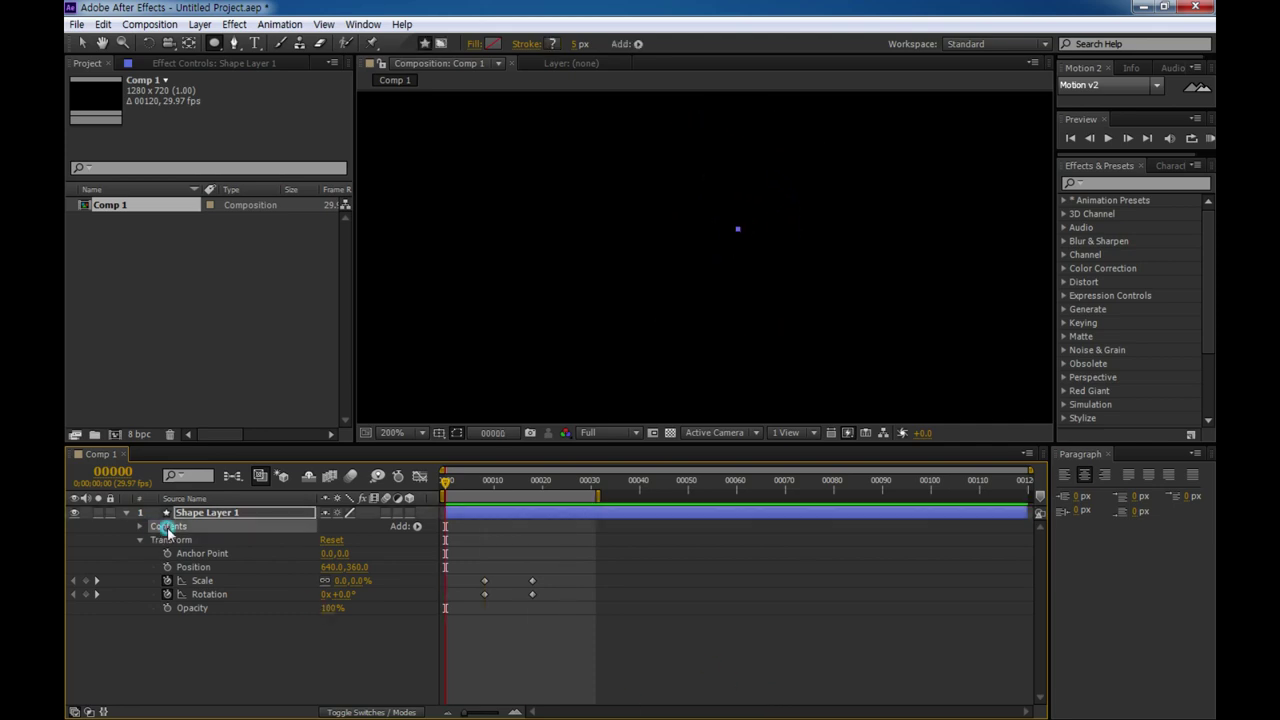
click(139, 526)
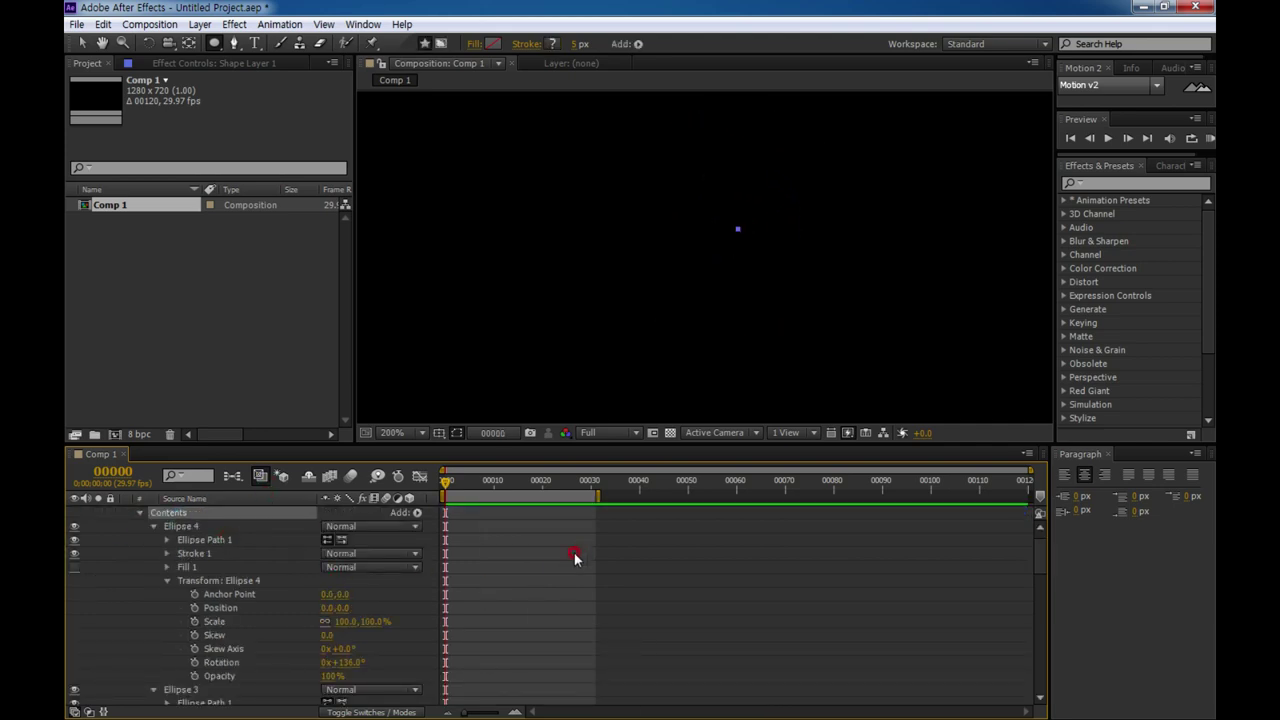
drag(510, 444, 531, 303)
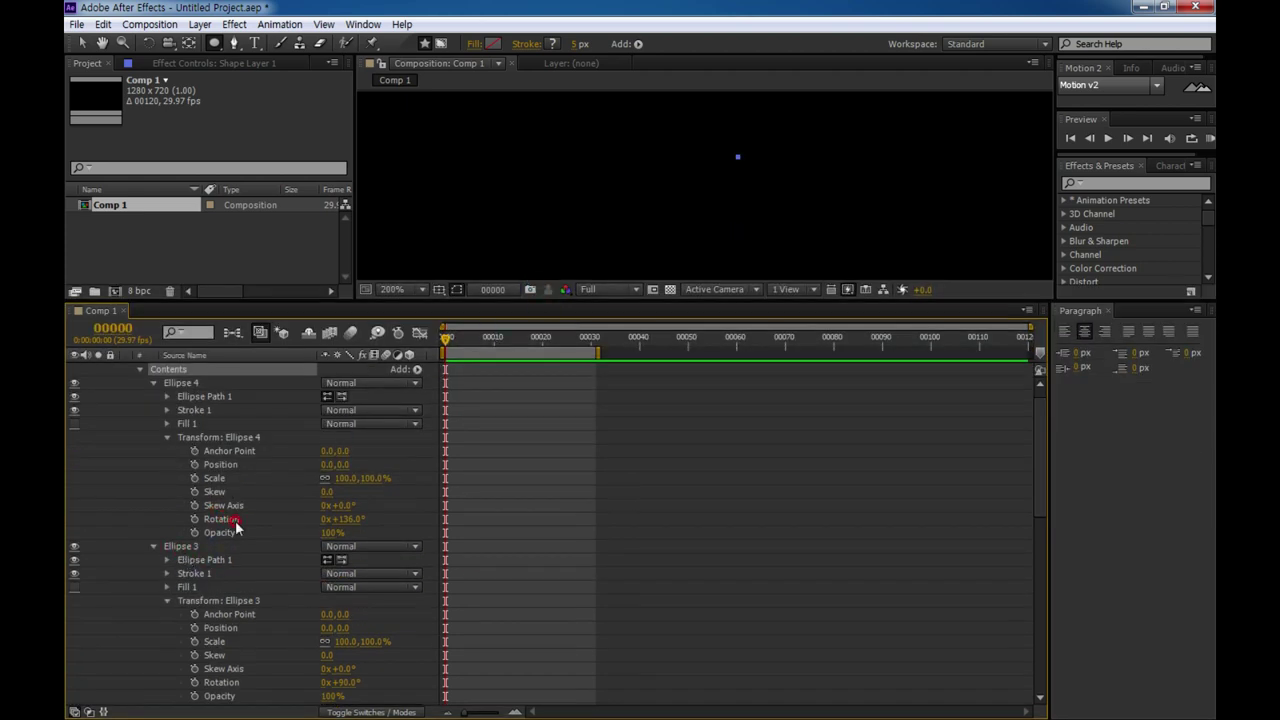
click(167, 437)
click(190, 410)
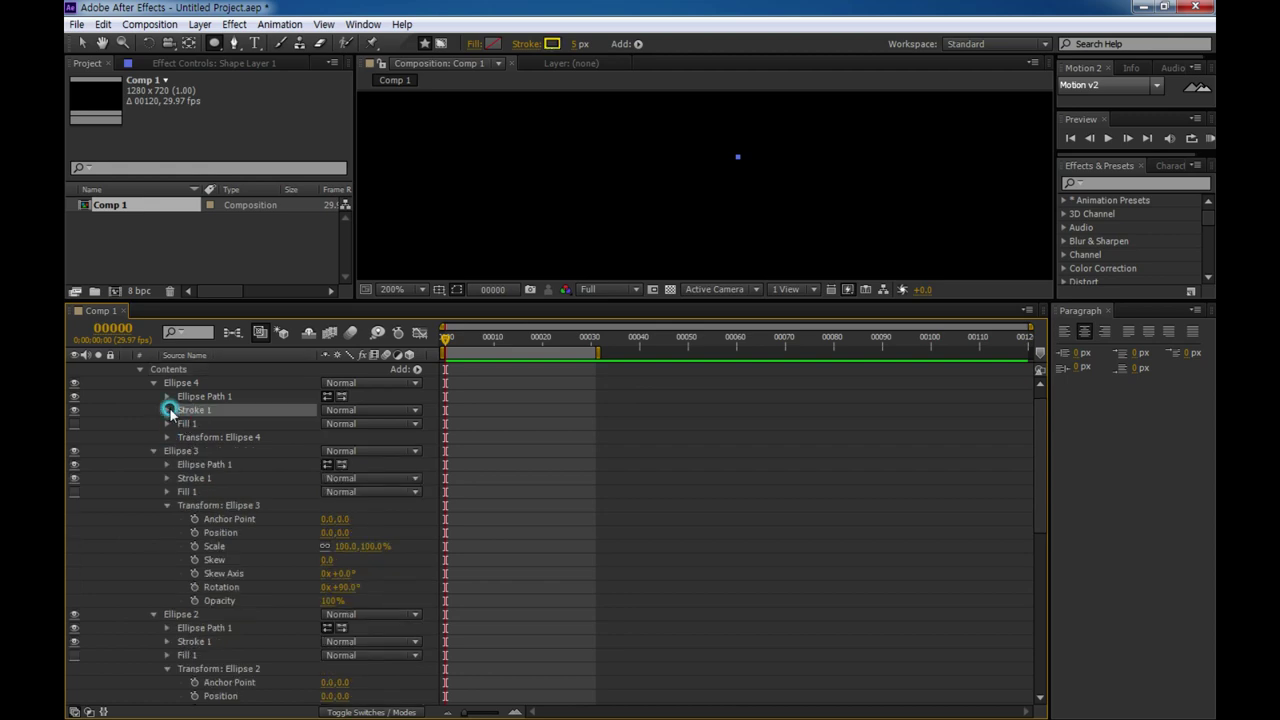
click(167, 410)
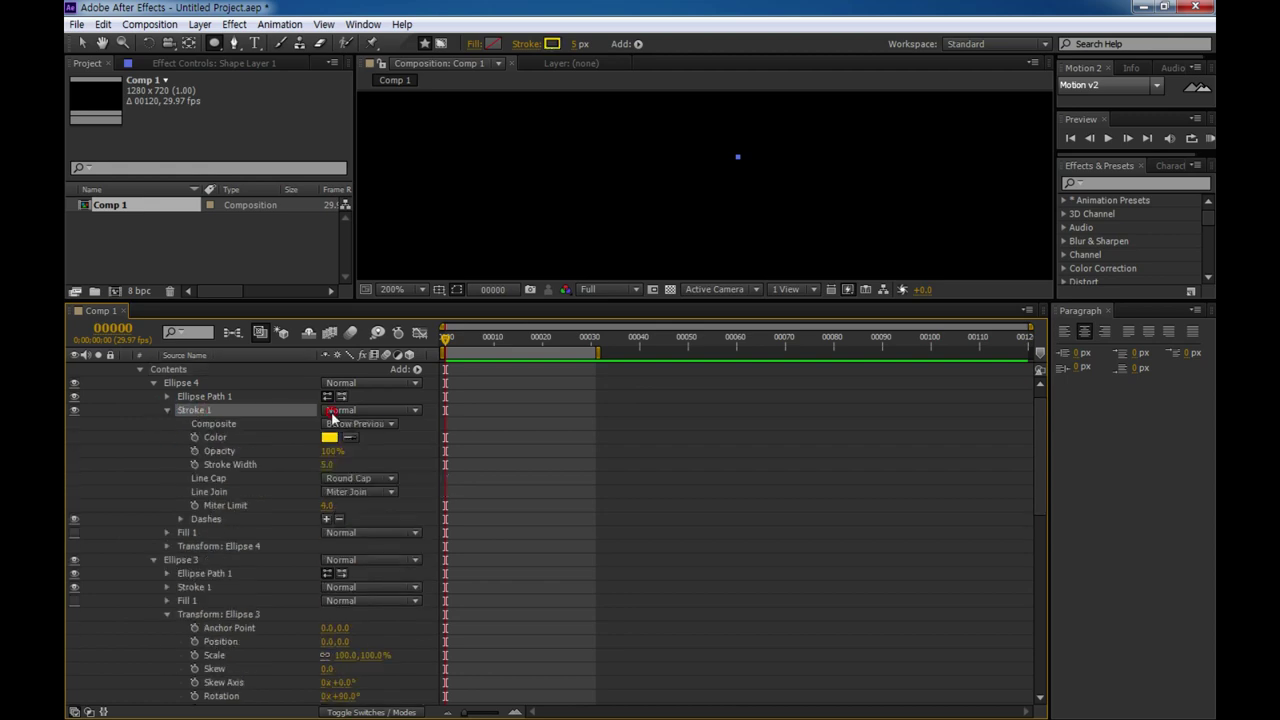
Step: Keyframe Ellipse 4's Stroke Width at 5 on frame 13 and 0 on frame 18
click(532, 340)
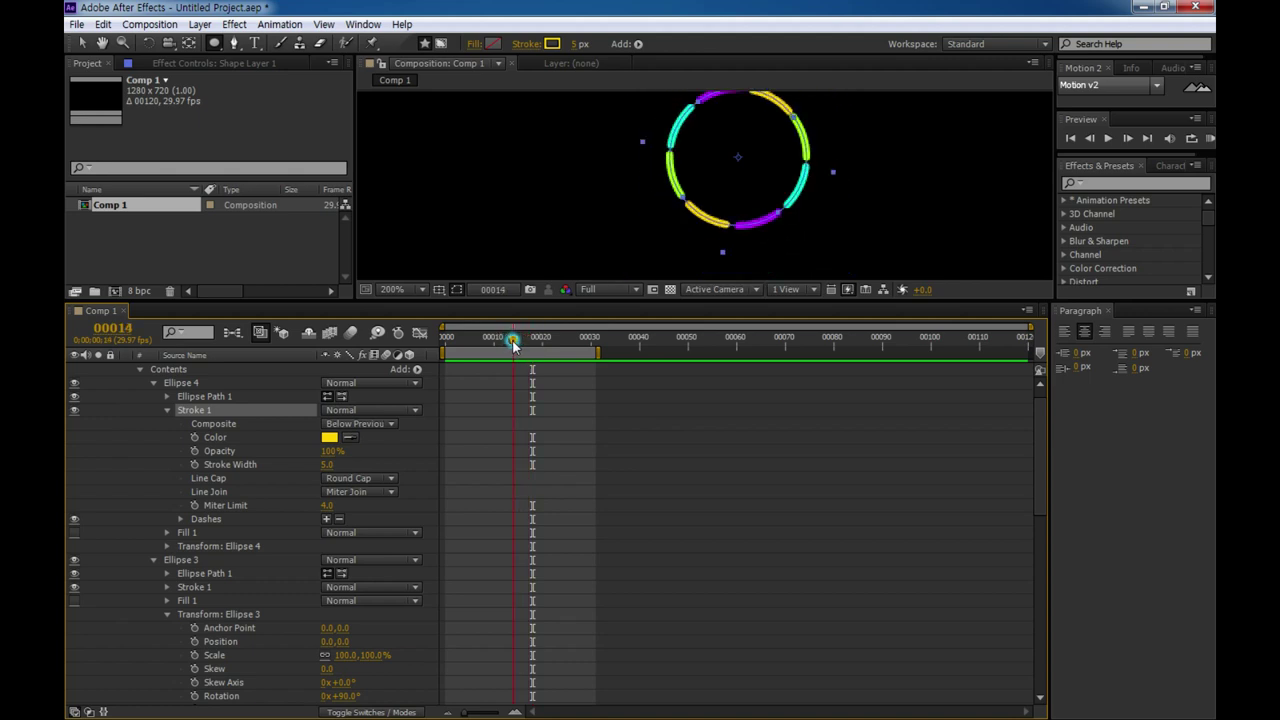
drag(533, 341, 508, 341)
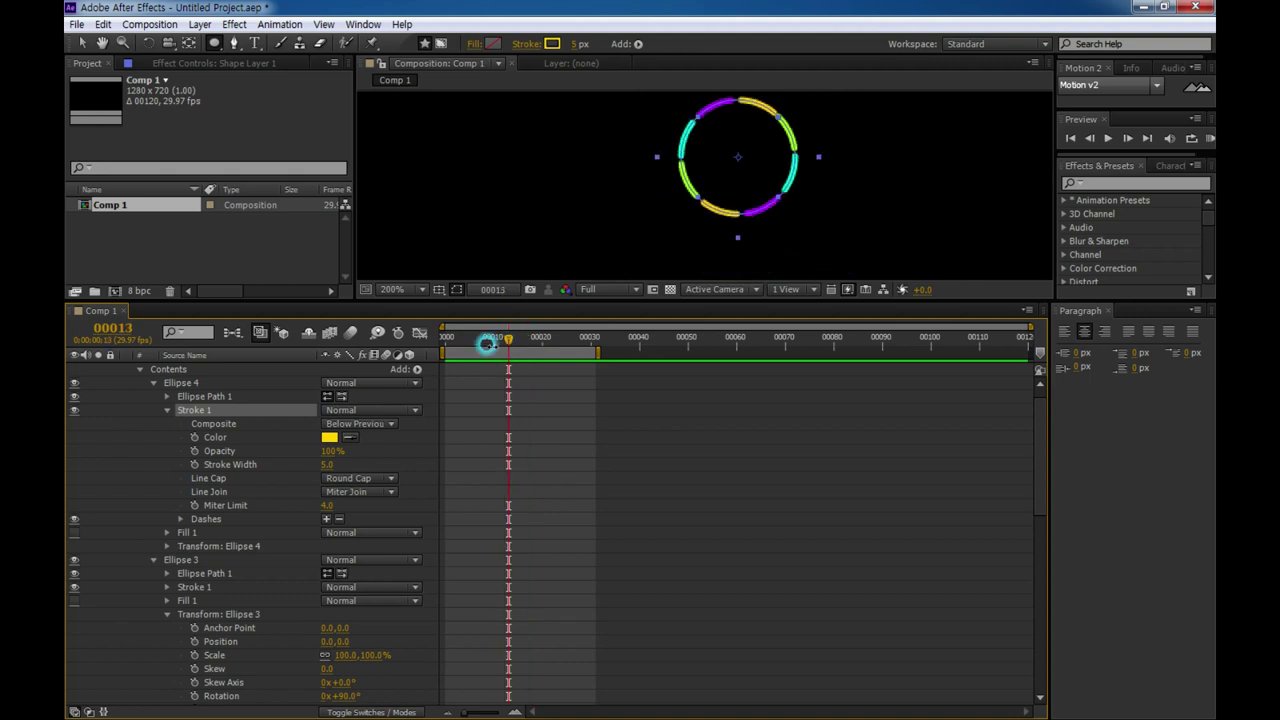
click(194, 465)
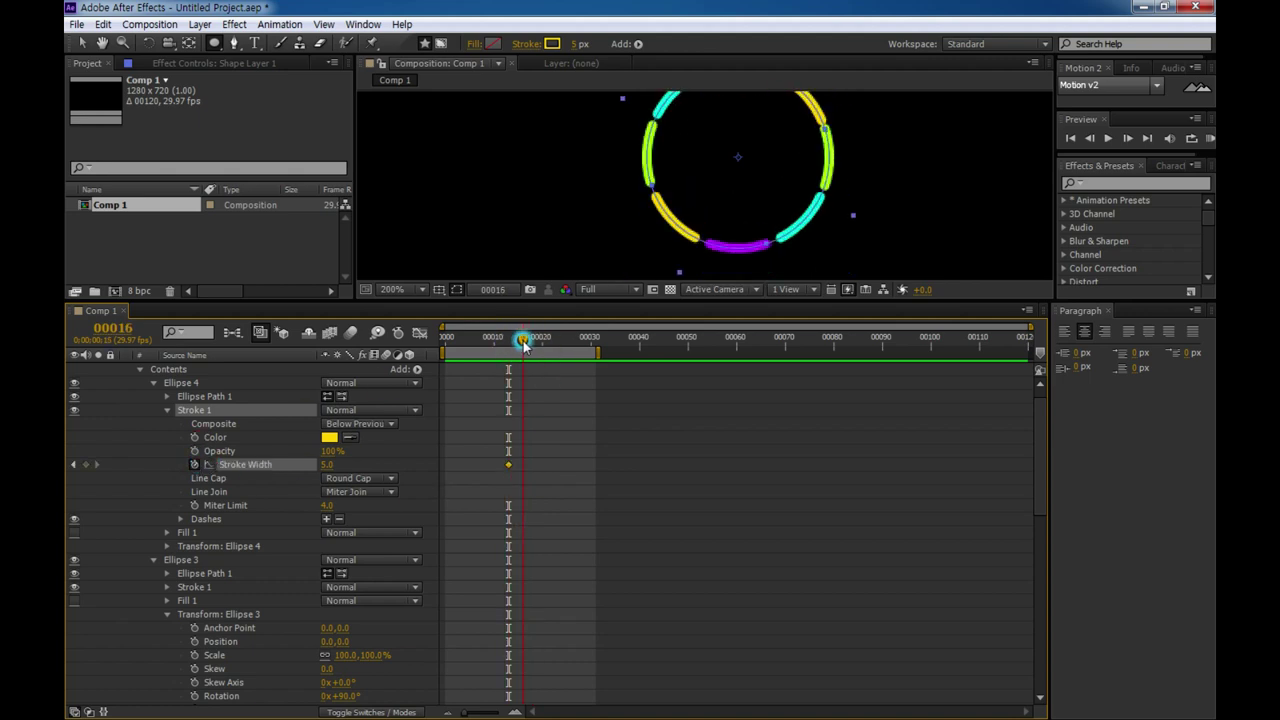
drag(508, 341, 533, 341)
click(322, 466)
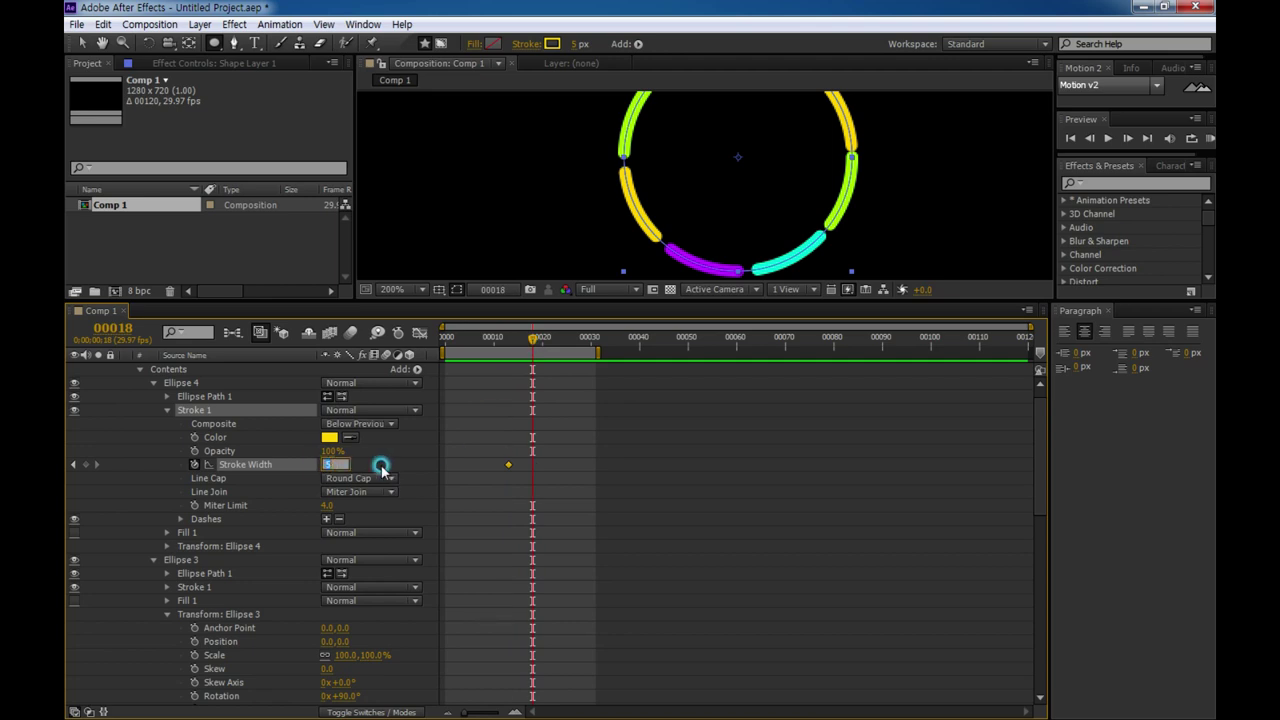
text(0)
click(390, 555)
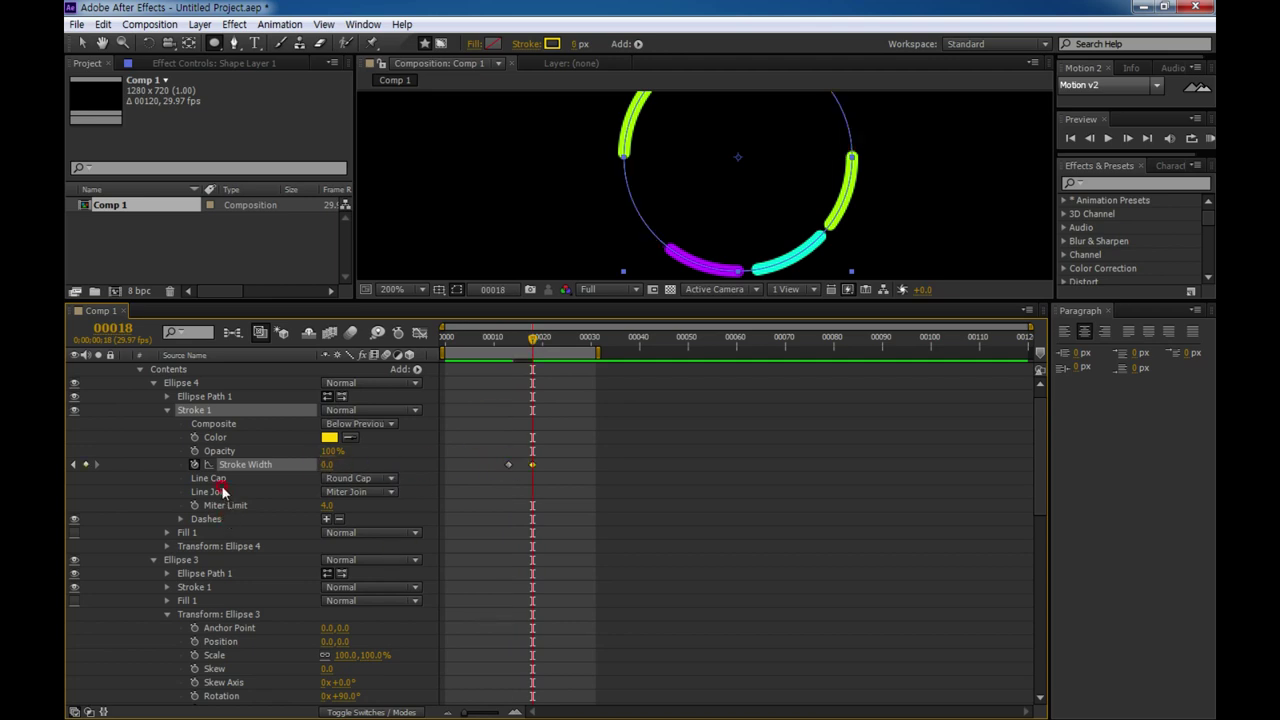
drag(533, 343, 406, 360)
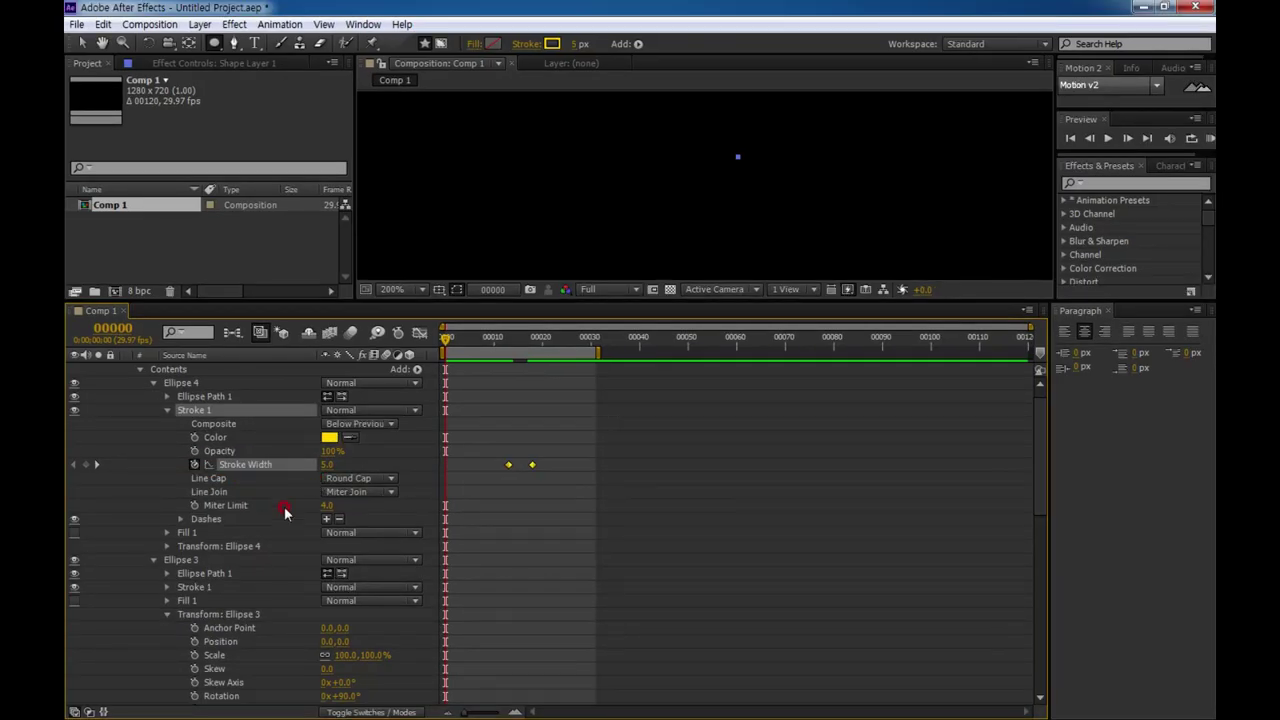
Step: Expand Ellipse 3's Stroke 1 and select its Stroke Width property
click(192, 590)
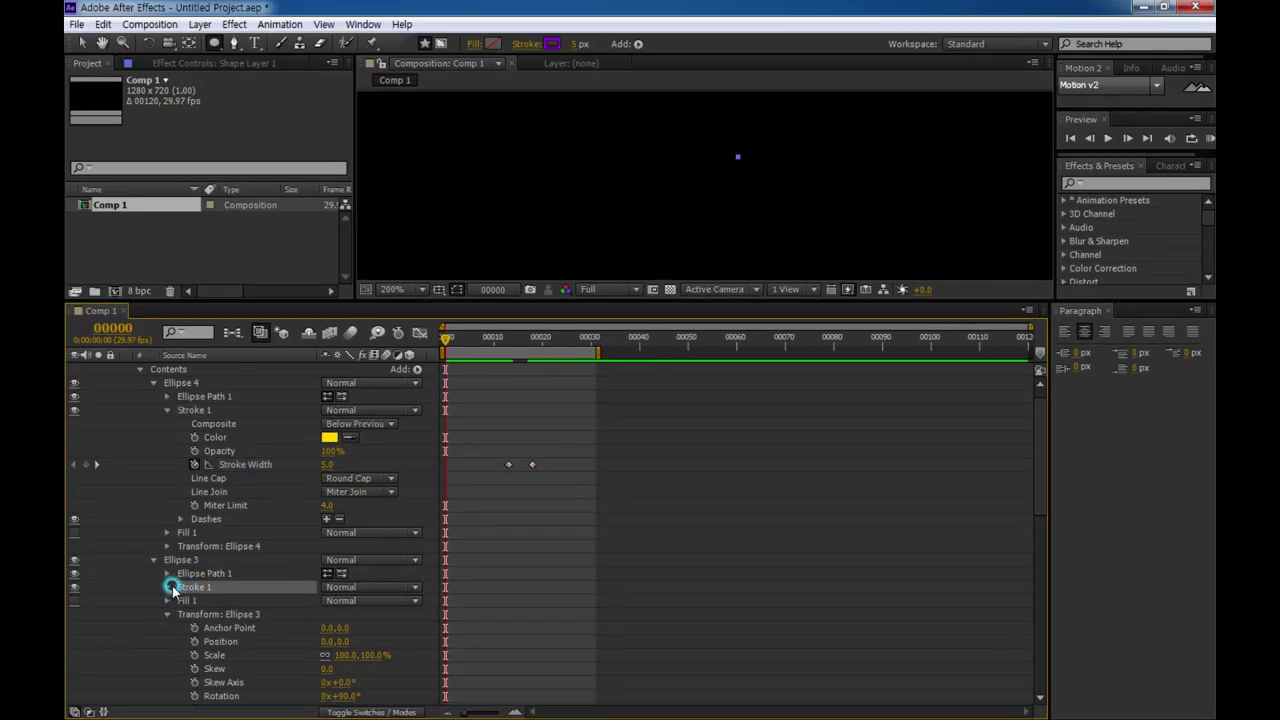
click(167, 587)
click(226, 645)
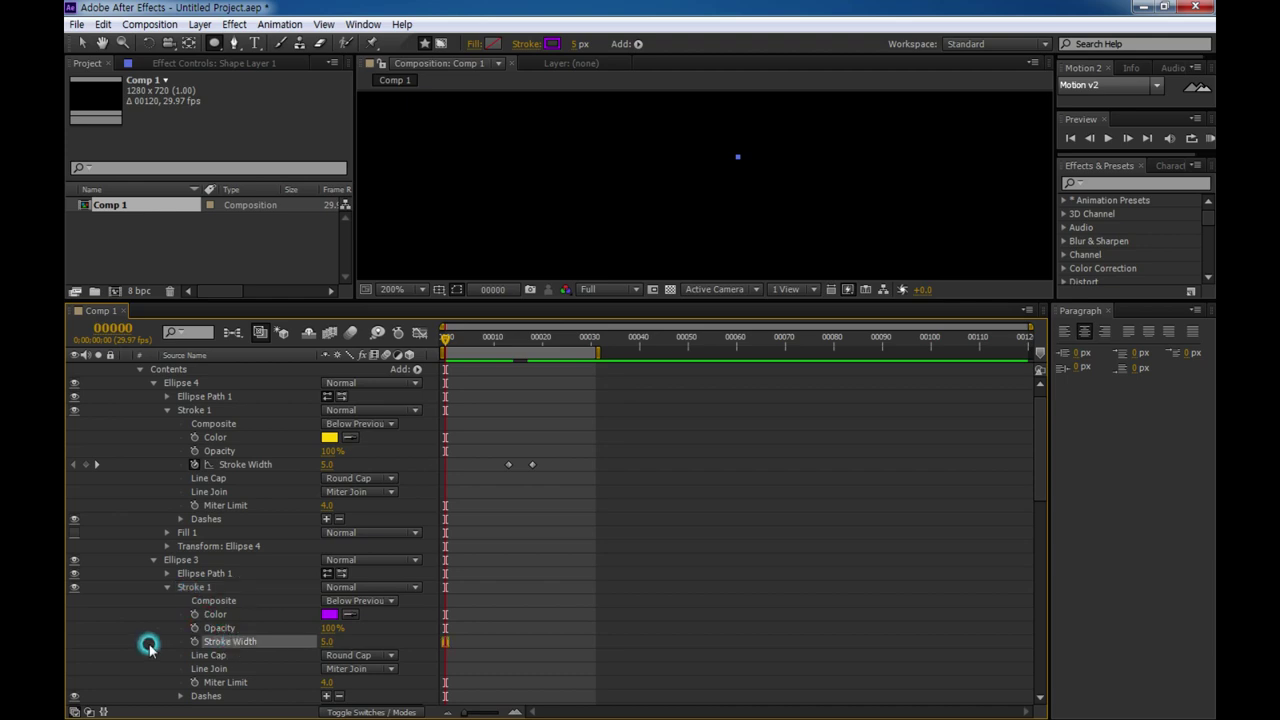
scroll(266, 603, down, 5)
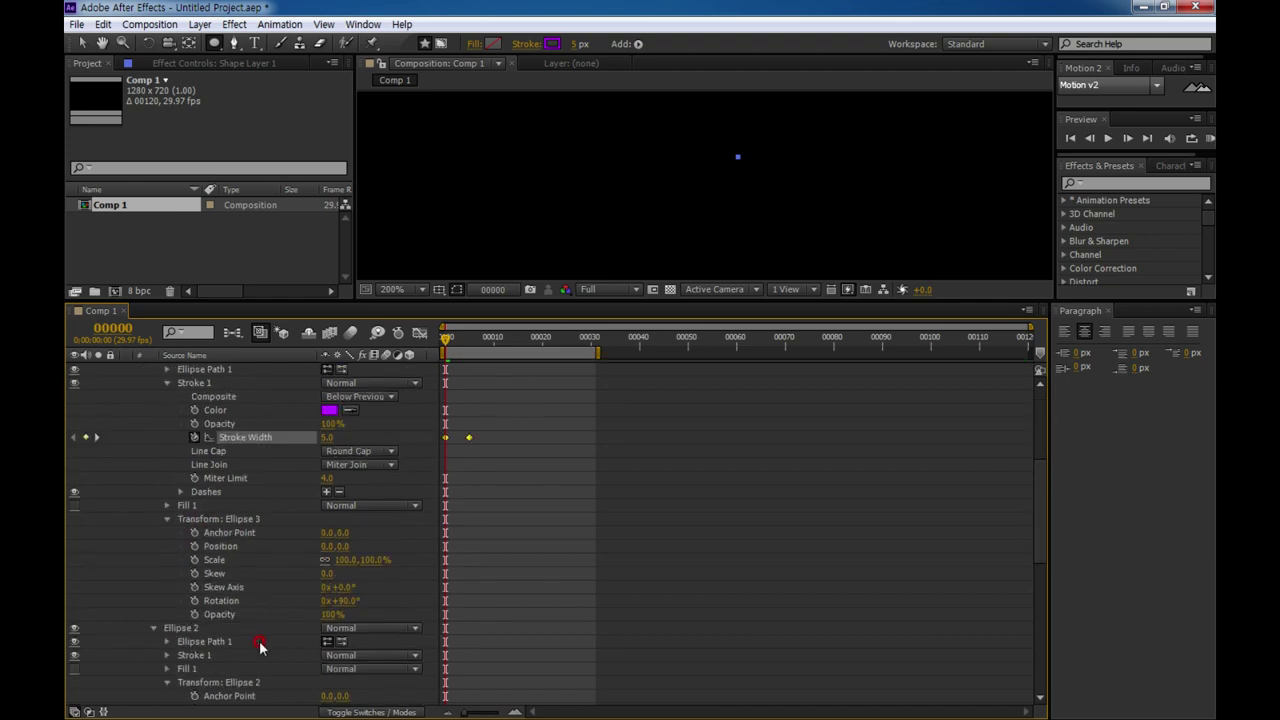
scroll(257, 646, down, 4)
Step: Paste the shrinking Stroke Width keyframes onto Ellipse 2's Stroke Width
click(188, 493)
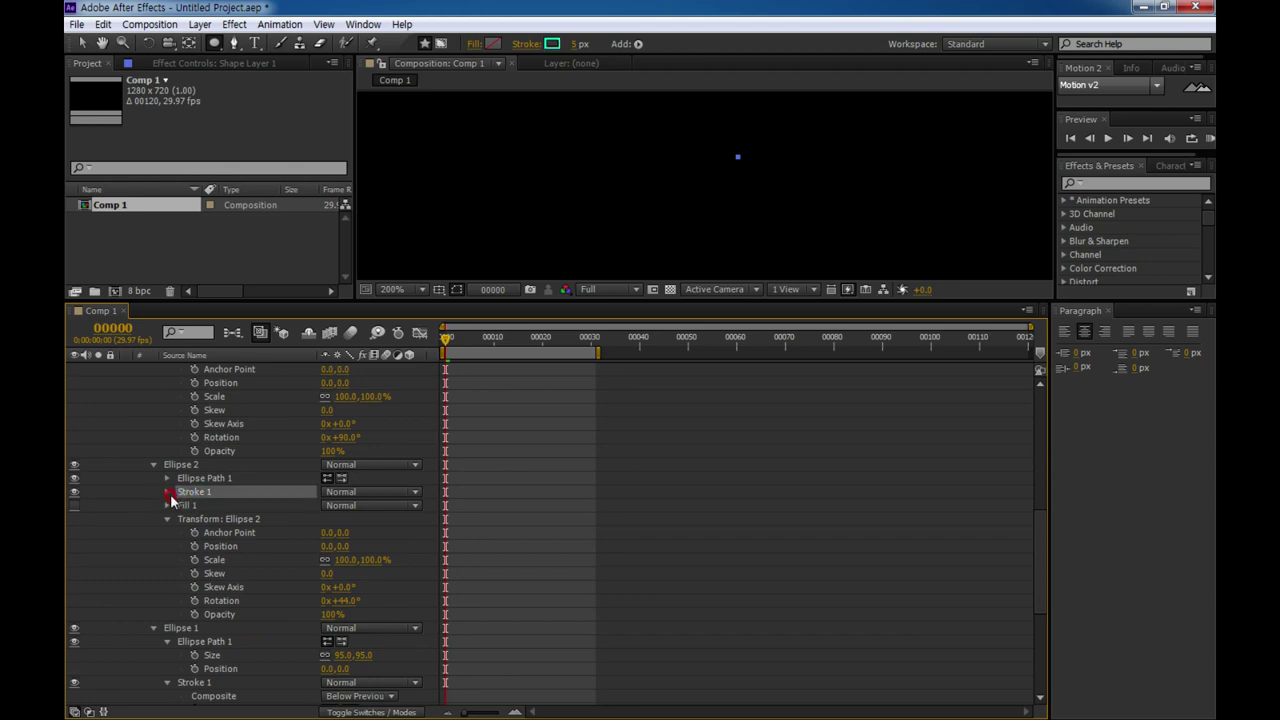
click(167, 492)
click(224, 546)
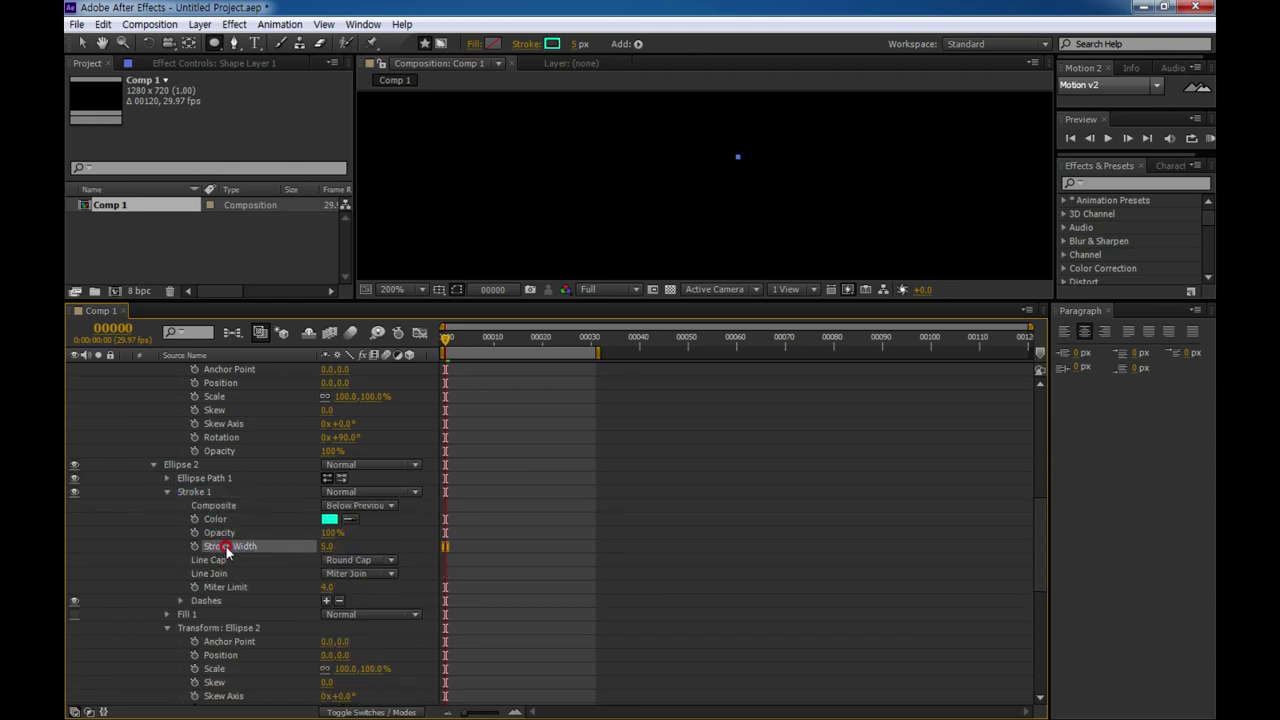
key(ctrl+v)
Step: Paste the same Stroke Width keyframes onto Ellipse 1's Stroke Width
scroll(257, 566, down, 2)
scroll(207, 601, down, 2)
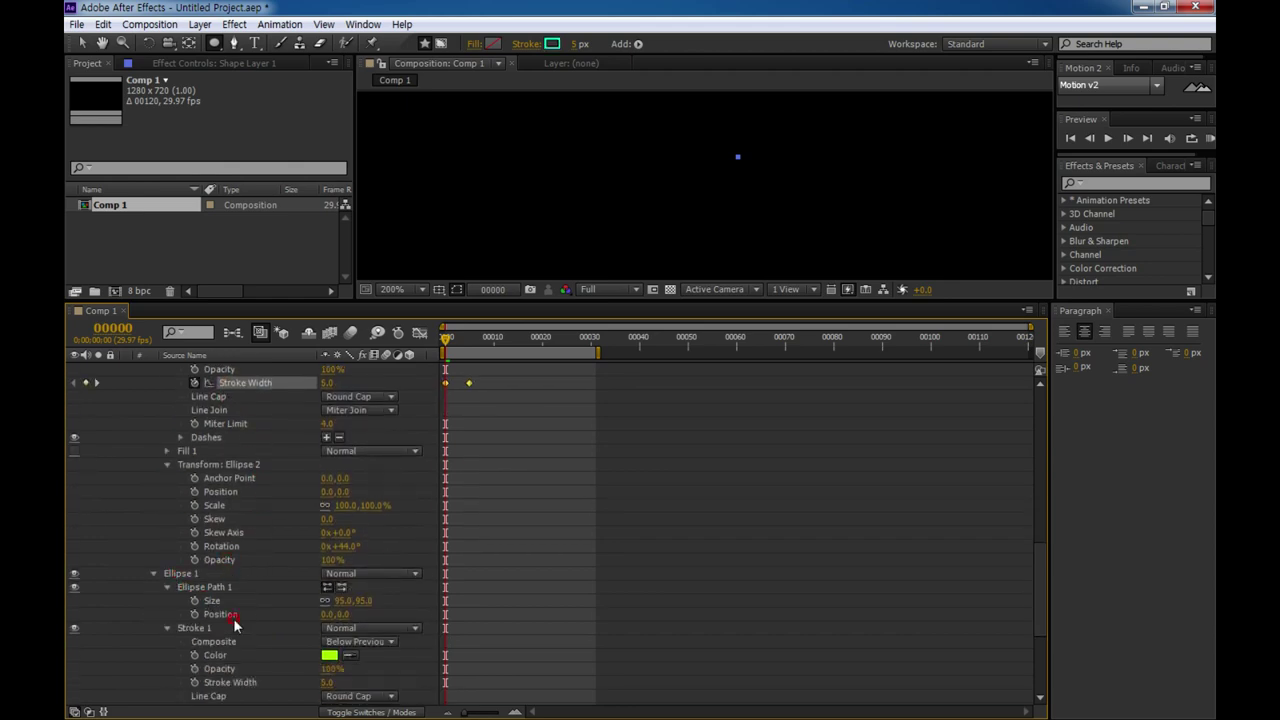
scroll(234, 625, down, 2)
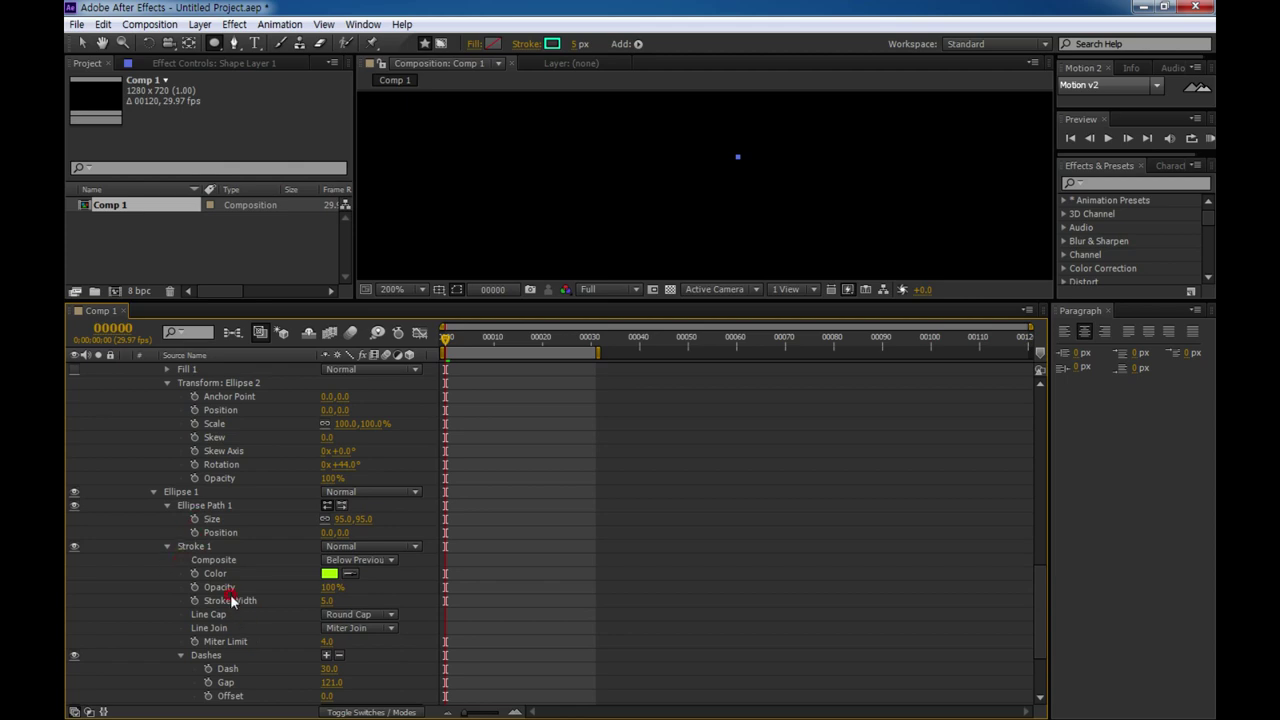
click(306, 603)
key(ctrl+v)
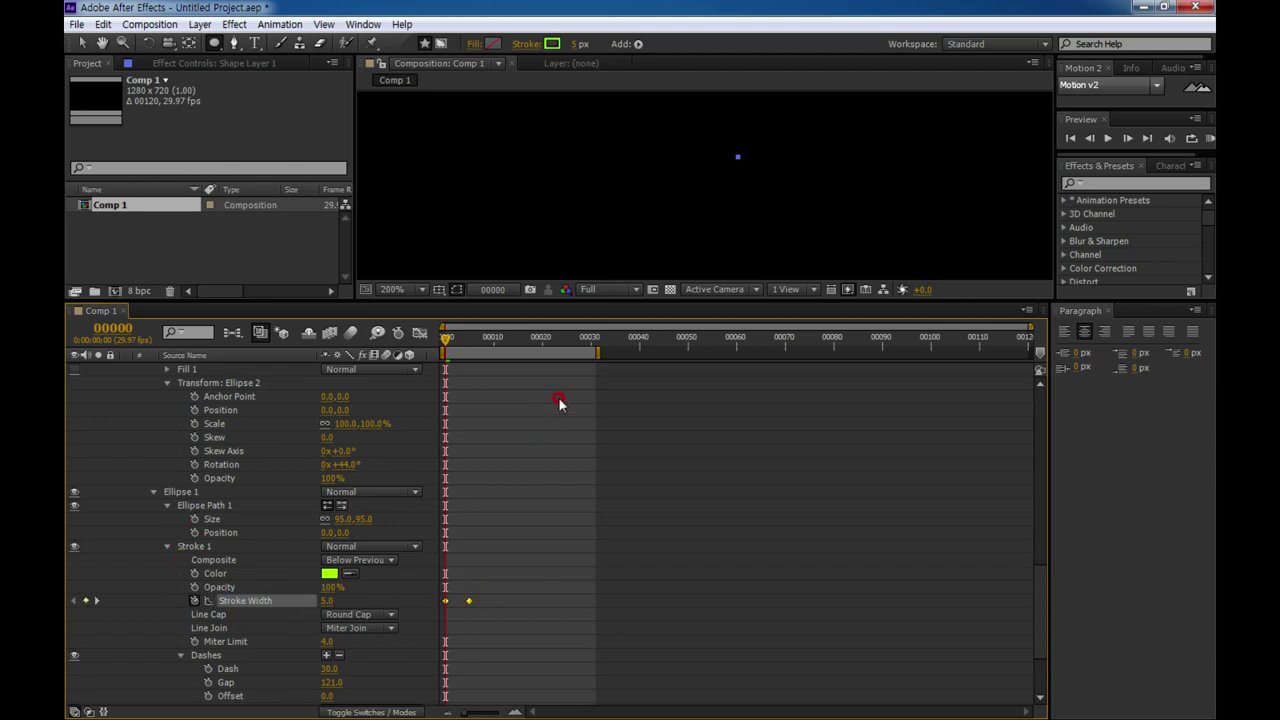
Step: Enlarge the viewer and preview the multicoloured ring animation
drag(473, 298, 473, 516)
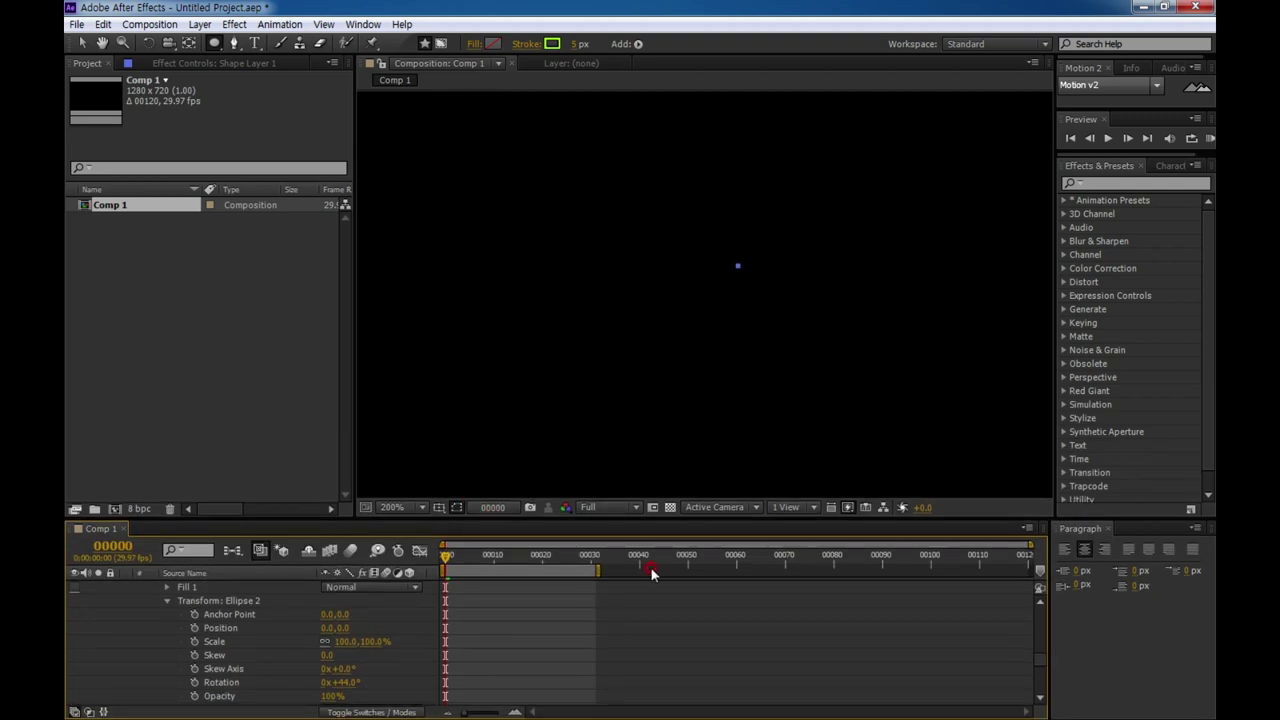
drag(748, 671, 848, 665)
key(KP_0)
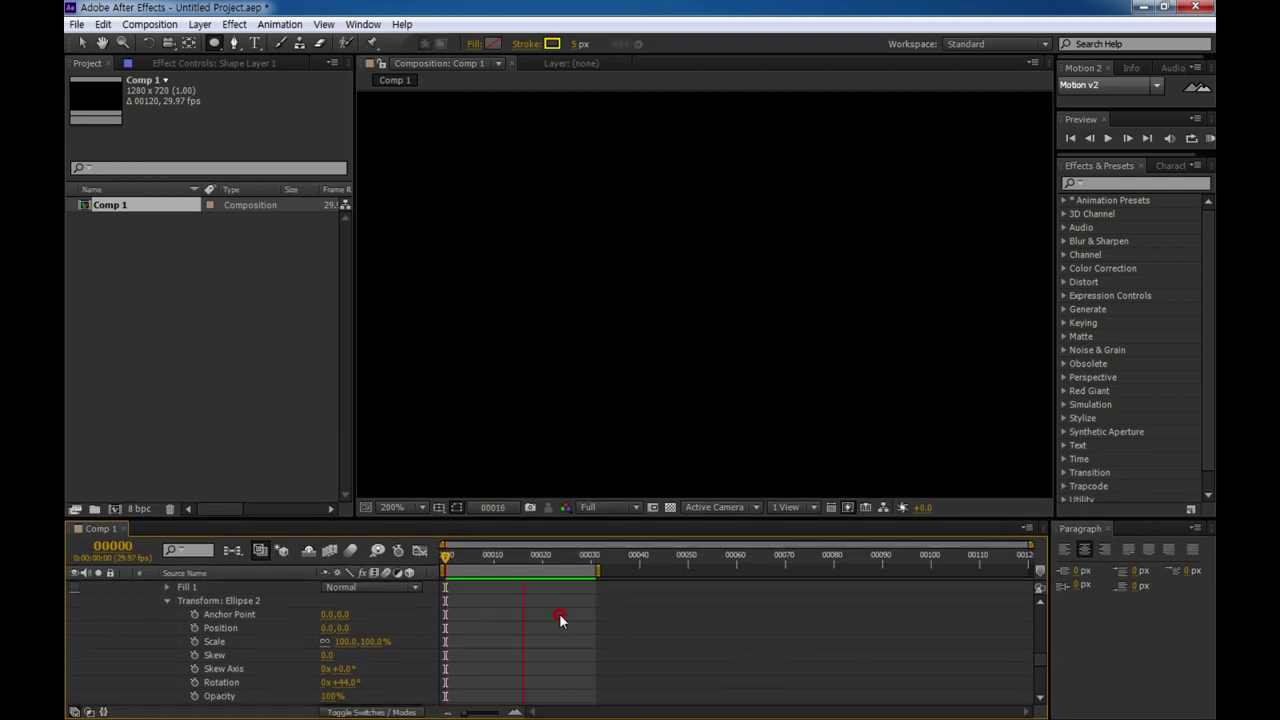
click(586, 555)
Step: Shift Ellipse 1's Stroke Width keyframes so they start at frame 13
drag(586, 517, 655, 240)
click(605, 273)
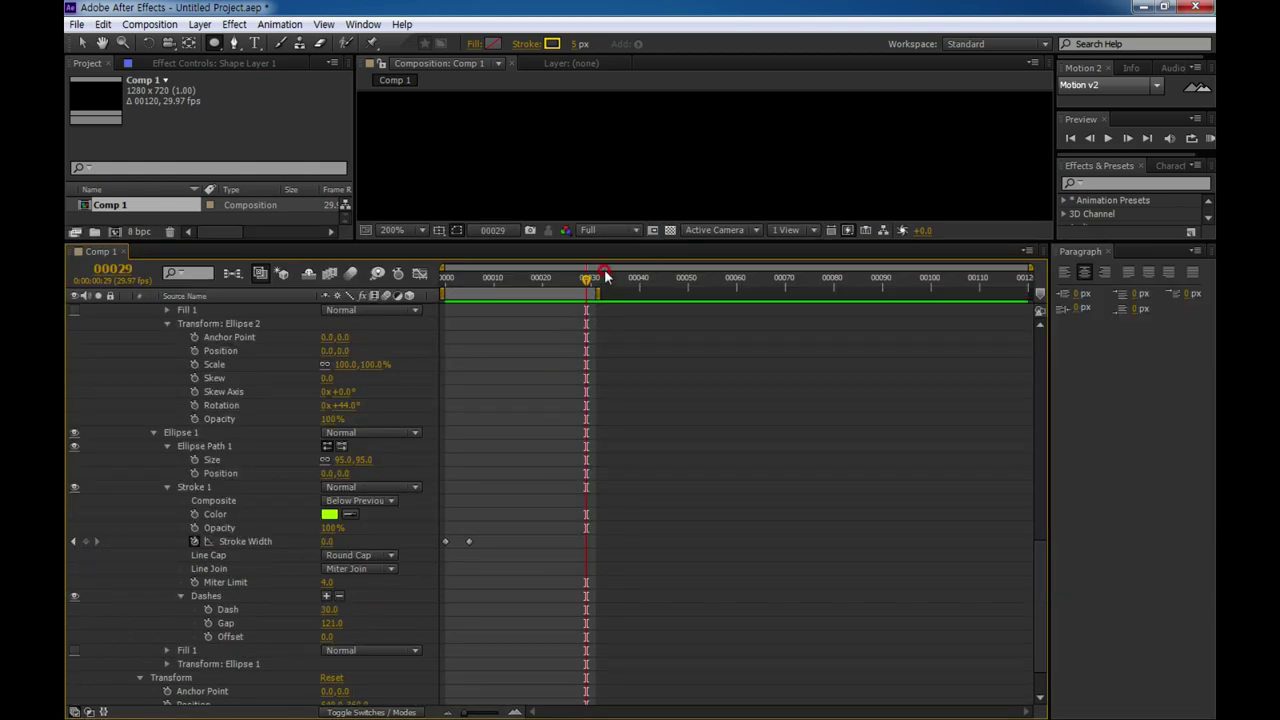
mouse_move(588, 287)
mouse_down()
mouse_move(480, 368)
mouse_move(481, 394)
mouse_up()
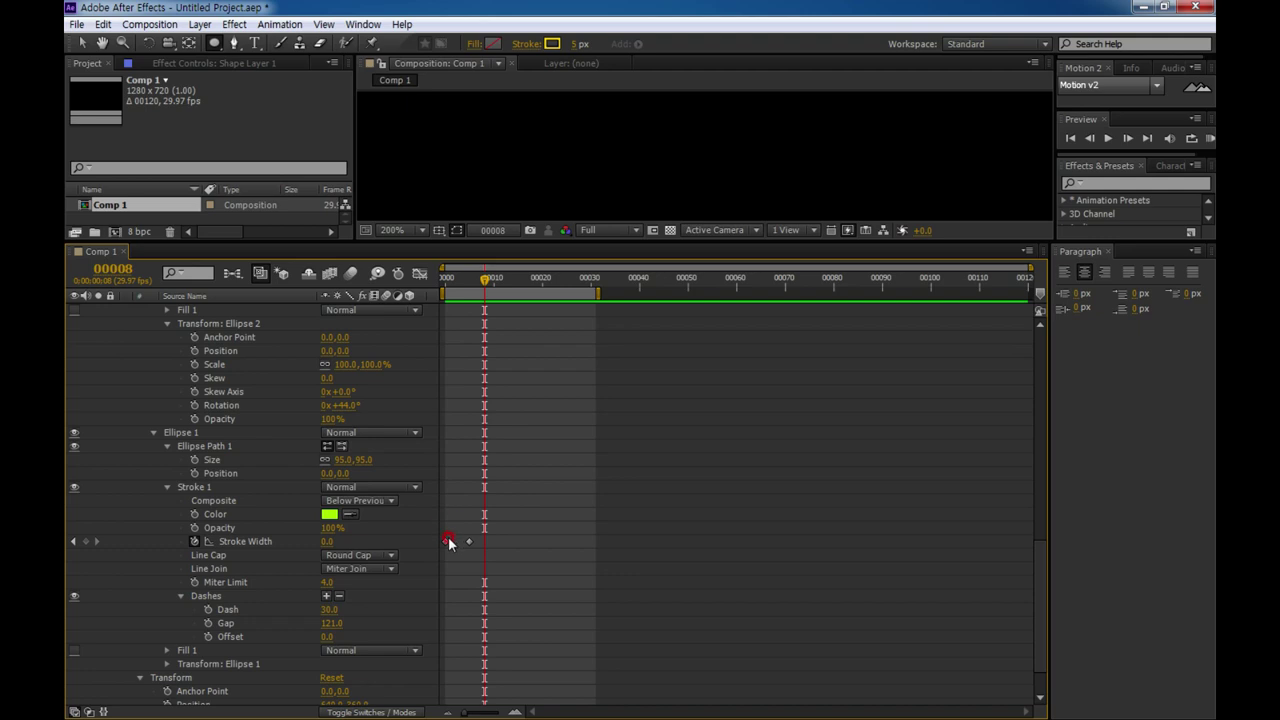
click(231, 543)
drag(446, 545, 506, 548)
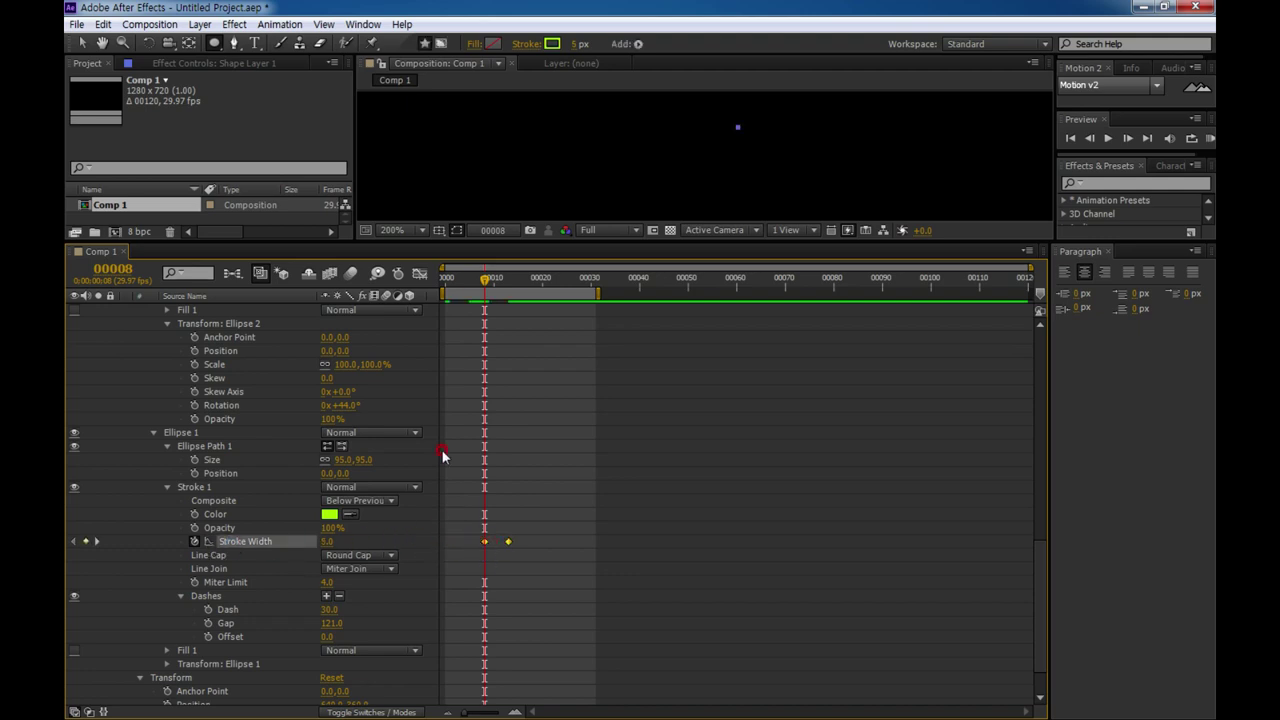
click(108, 270)
text(13)
key(Return)
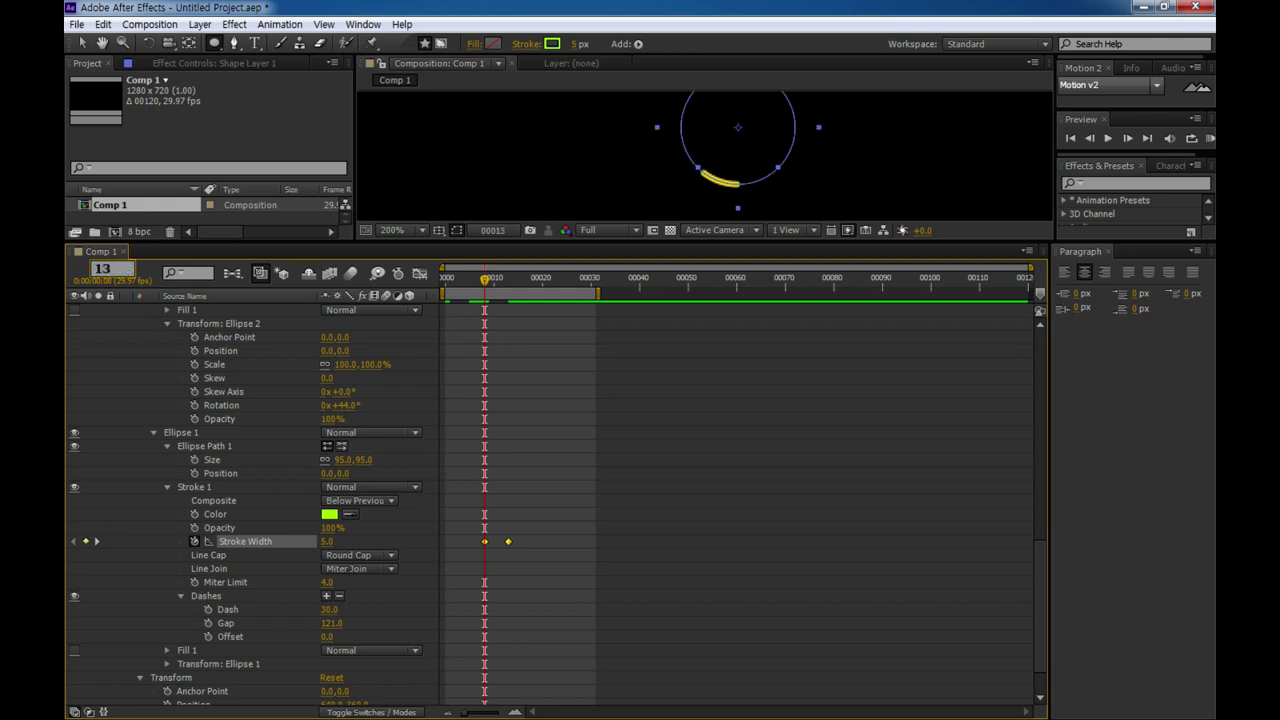
drag(483, 549, 503, 543)
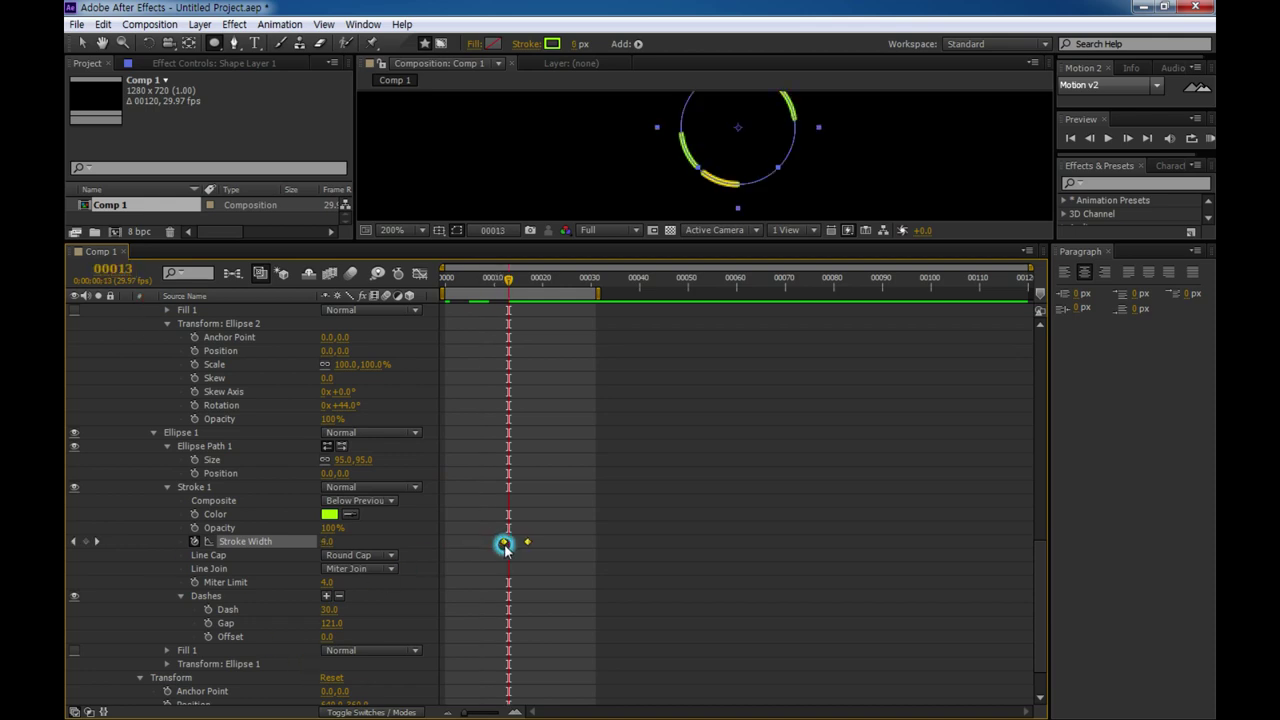
Step: Shift Ellipse 2's and Ellipse 3's Stroke Width keyframes to frames 13 and 18
scroll(230, 440, up, 3)
scroll(250, 430, up, 2)
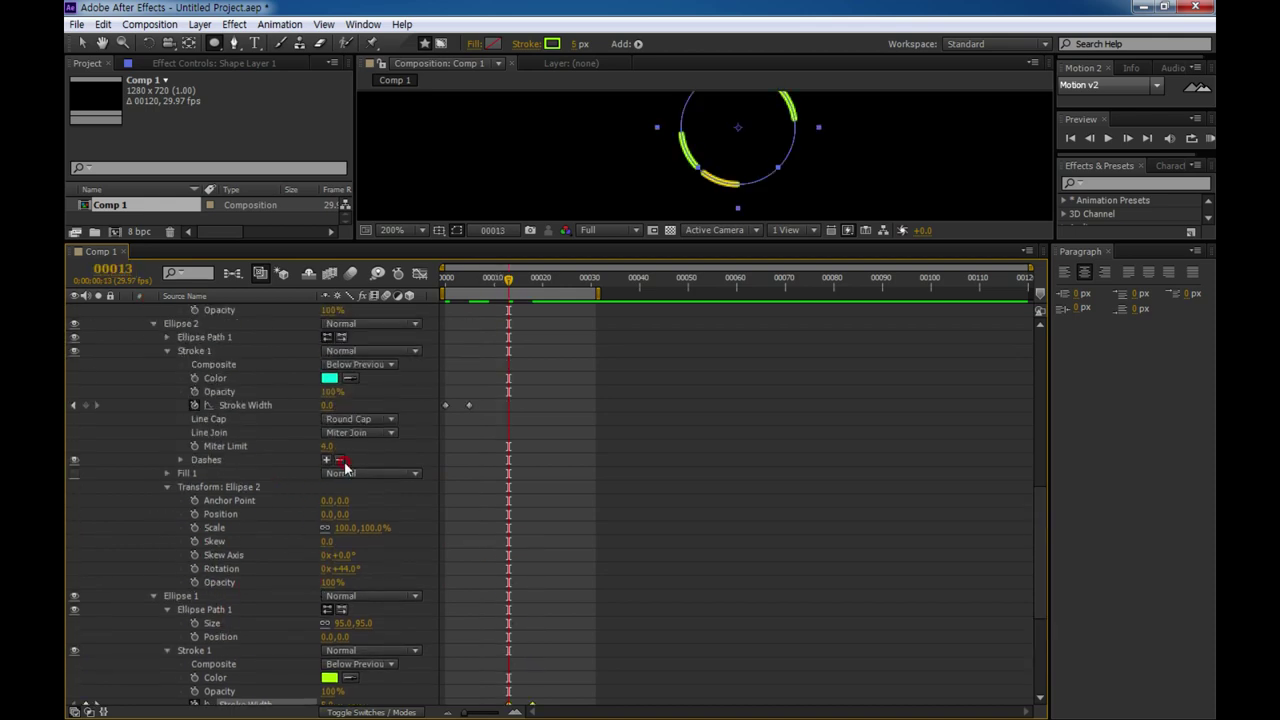
click(232, 408)
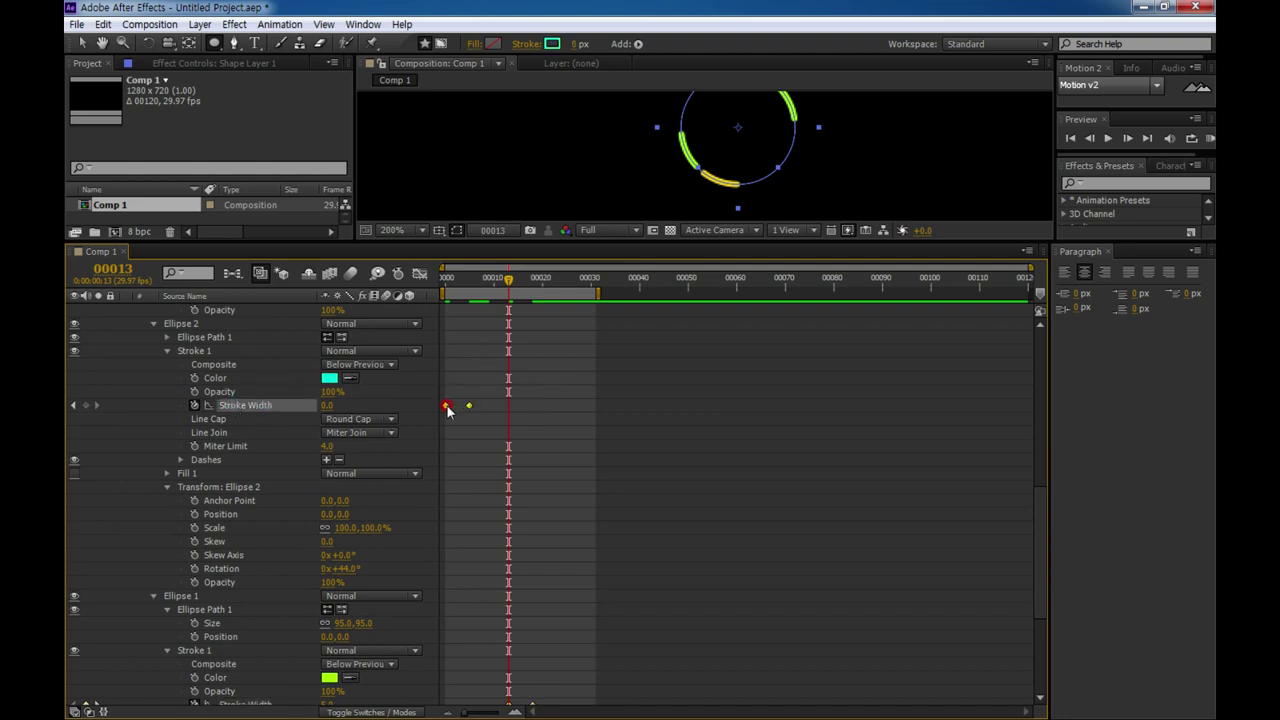
drag(447, 410, 508, 408)
scroll(262, 442, up, 2)
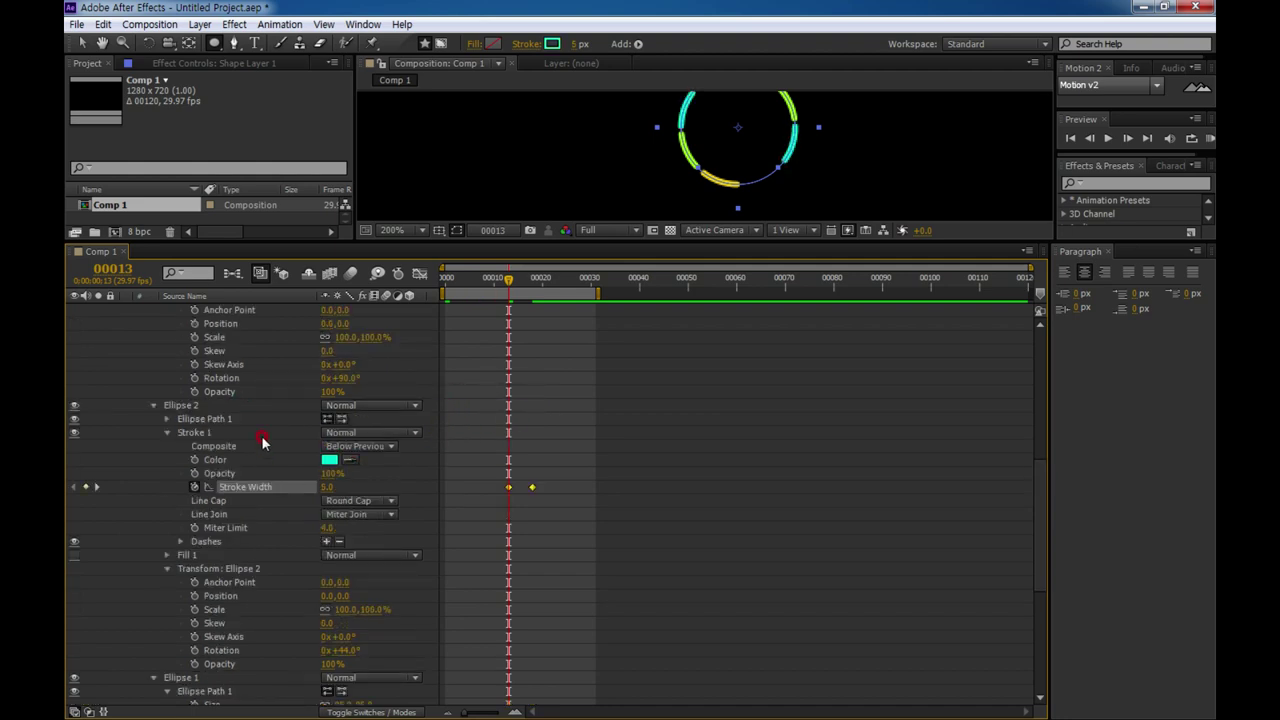
scroll(263, 437, up, 7)
click(246, 502)
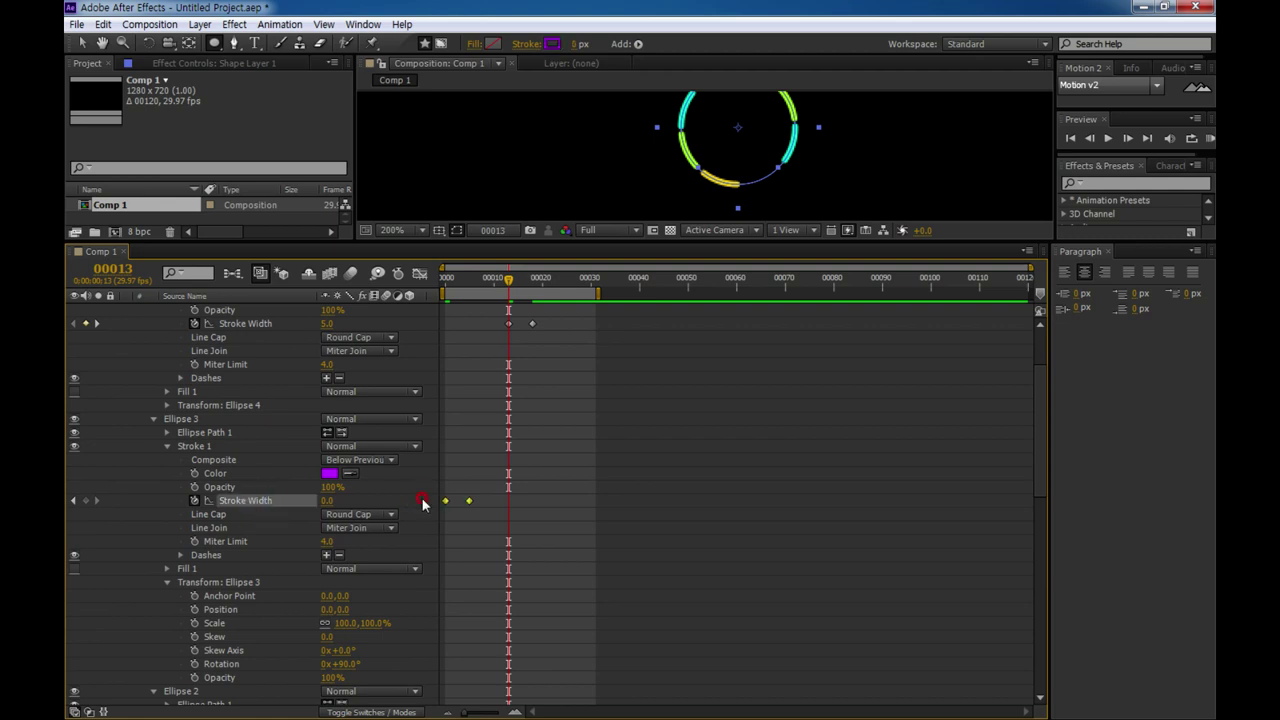
drag(446, 505, 508, 505)
scroll(495, 450, up, 2)
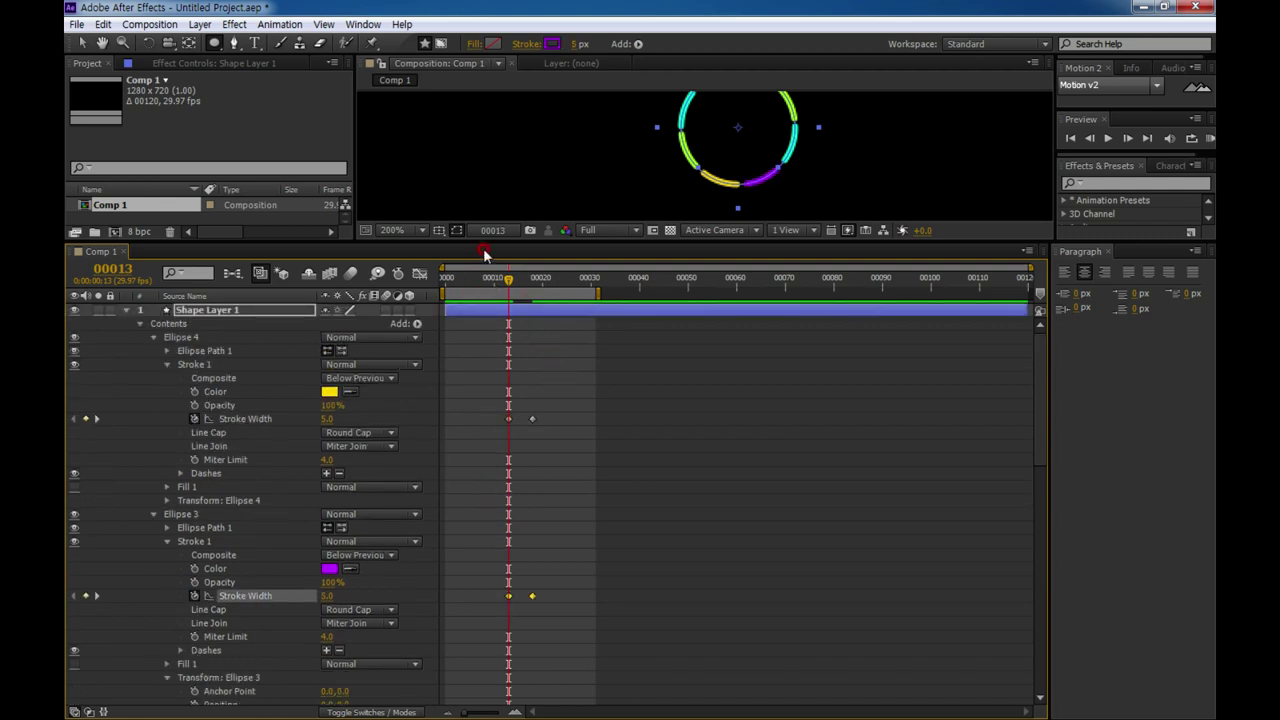
Step: Preview the aligned stroke-width animation in an enlarged viewer
drag(492, 243, 497, 465)
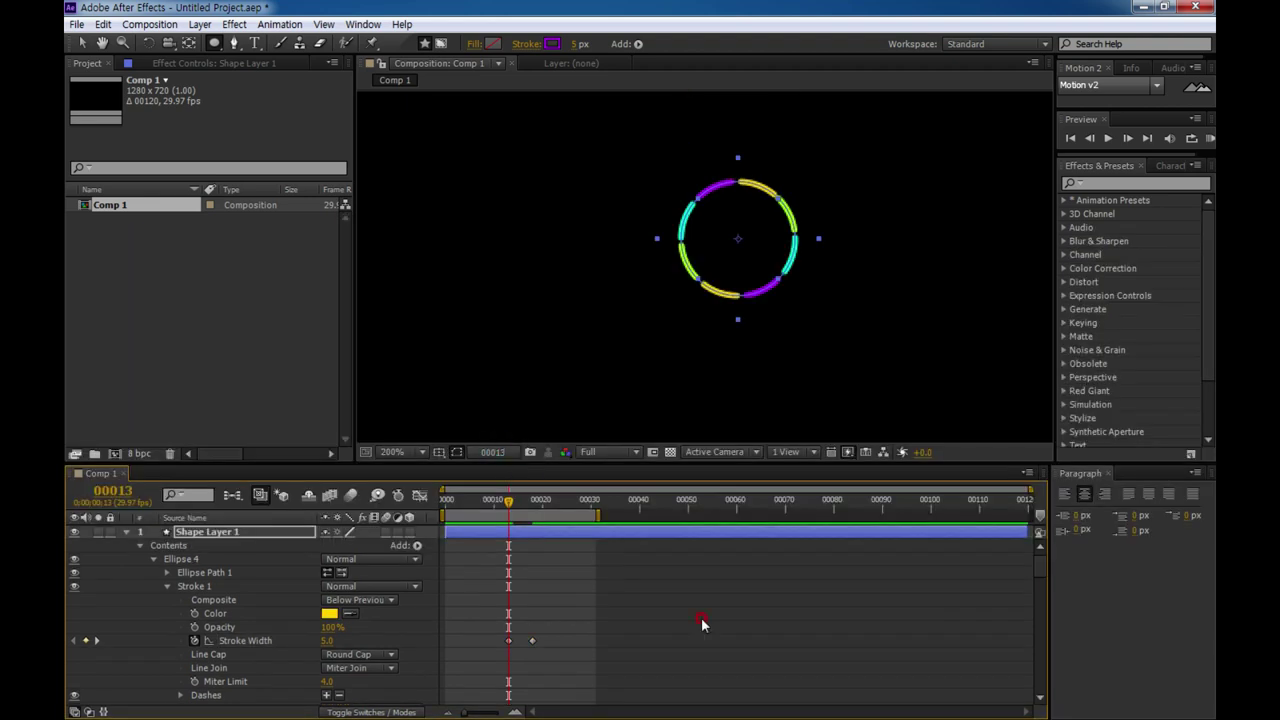
key(space)
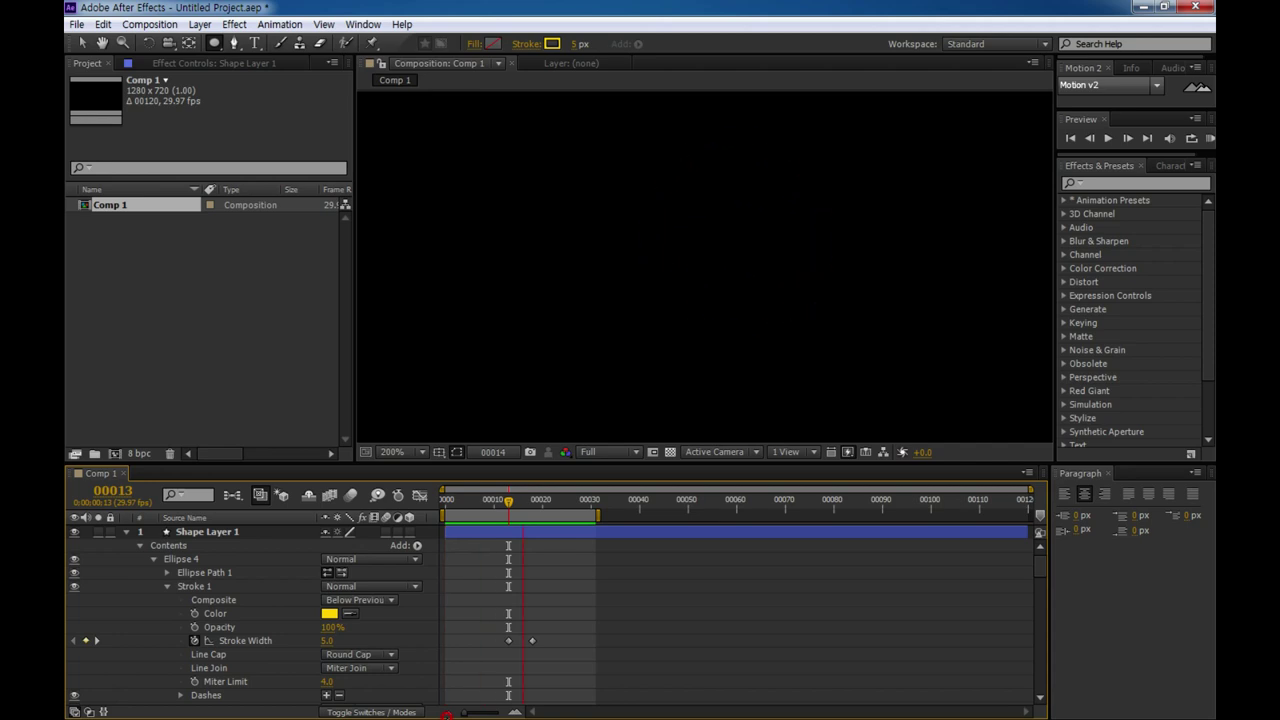
key(space)
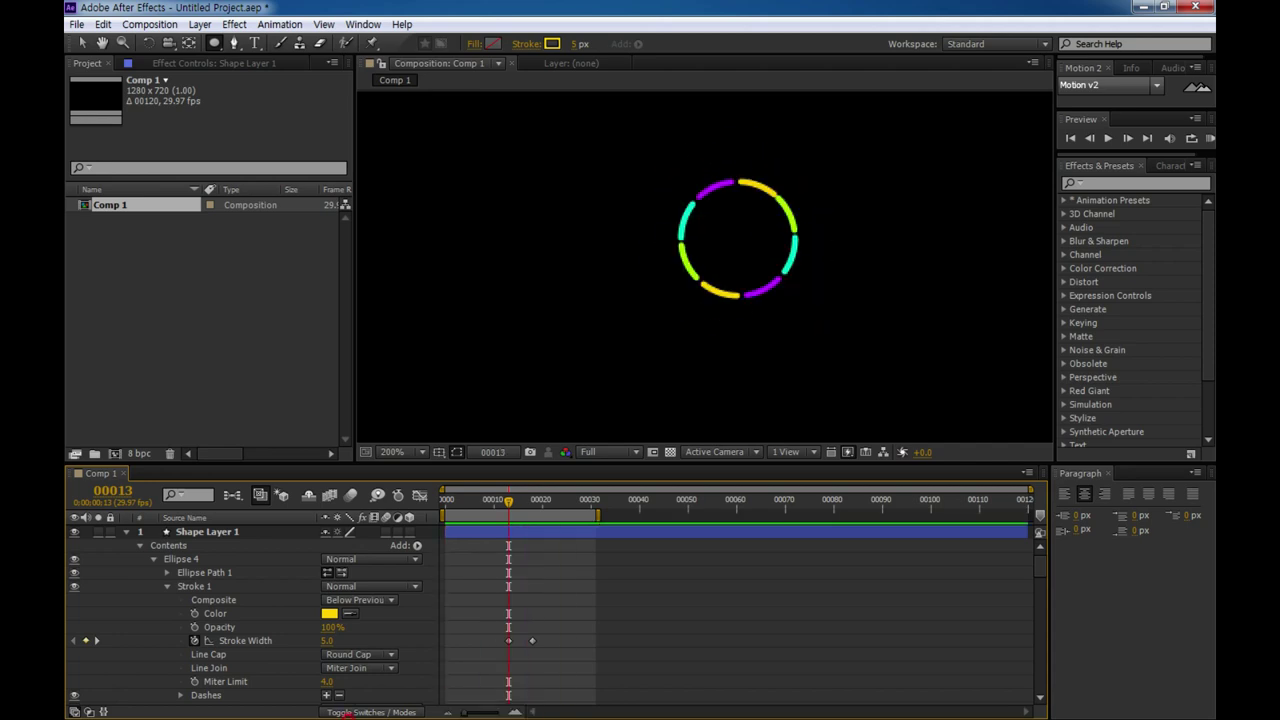
drag(395, 465, 395, 420)
Step: Apply Easy Ease (F9) to Shape Layer 1's keyframes at frame 20 and preview the result
click(207, 487)
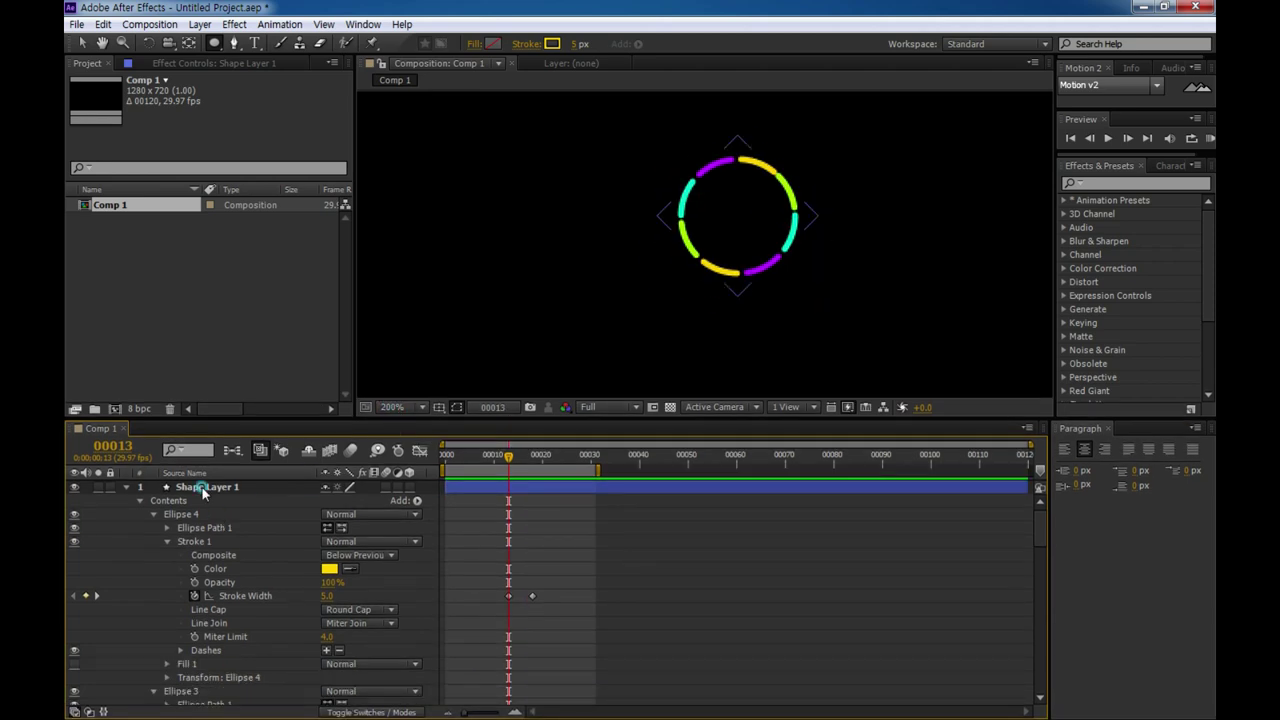
key(u)
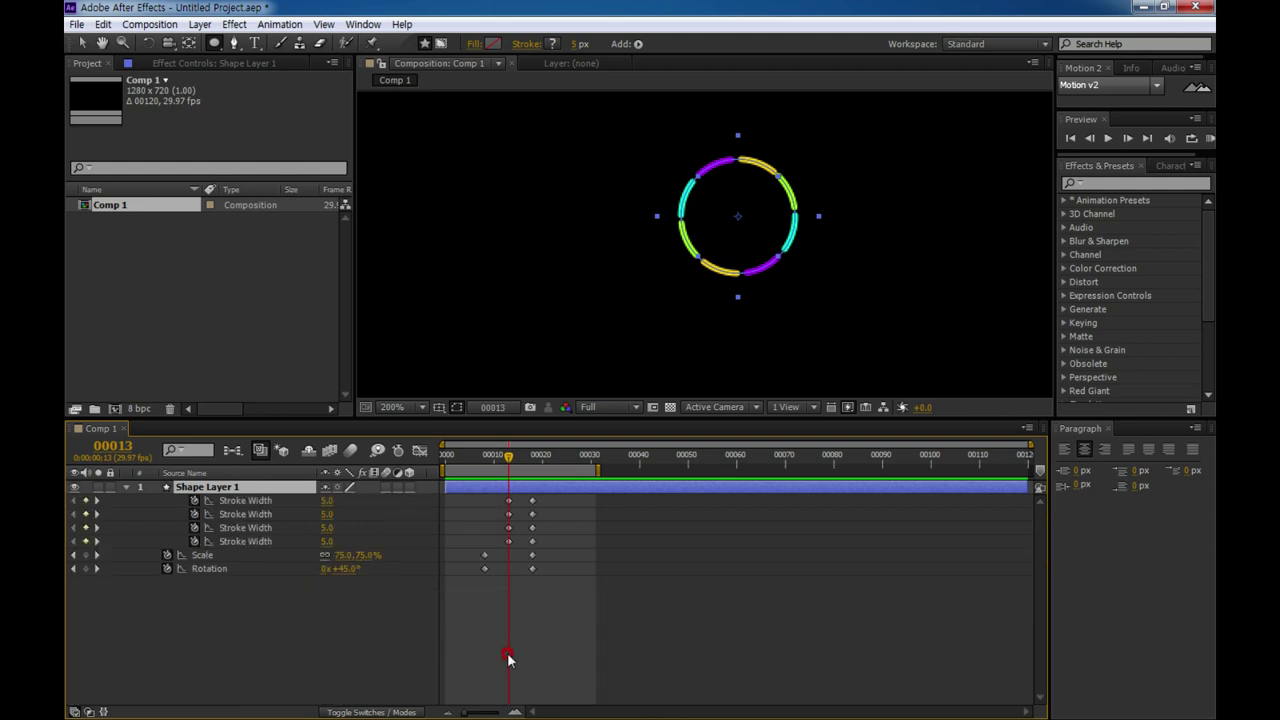
drag(565, 606, 522, 490)
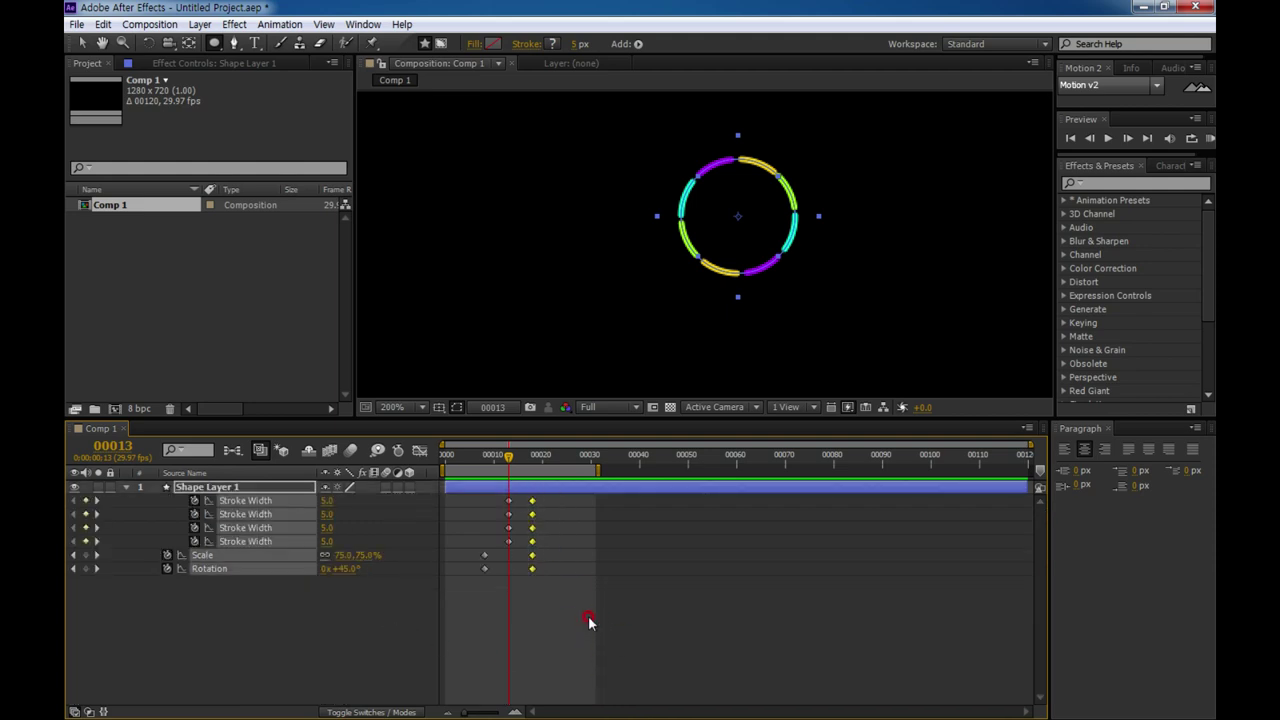
key(F9)
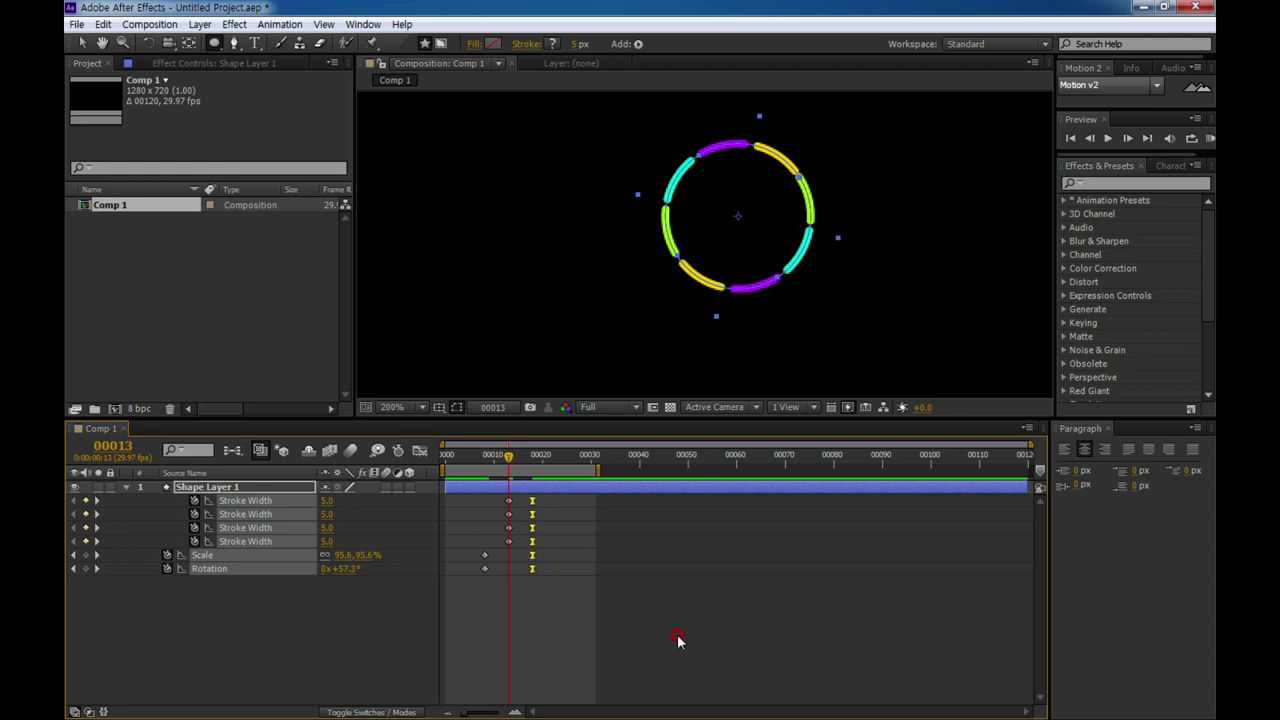
click(677, 640)
key(space)
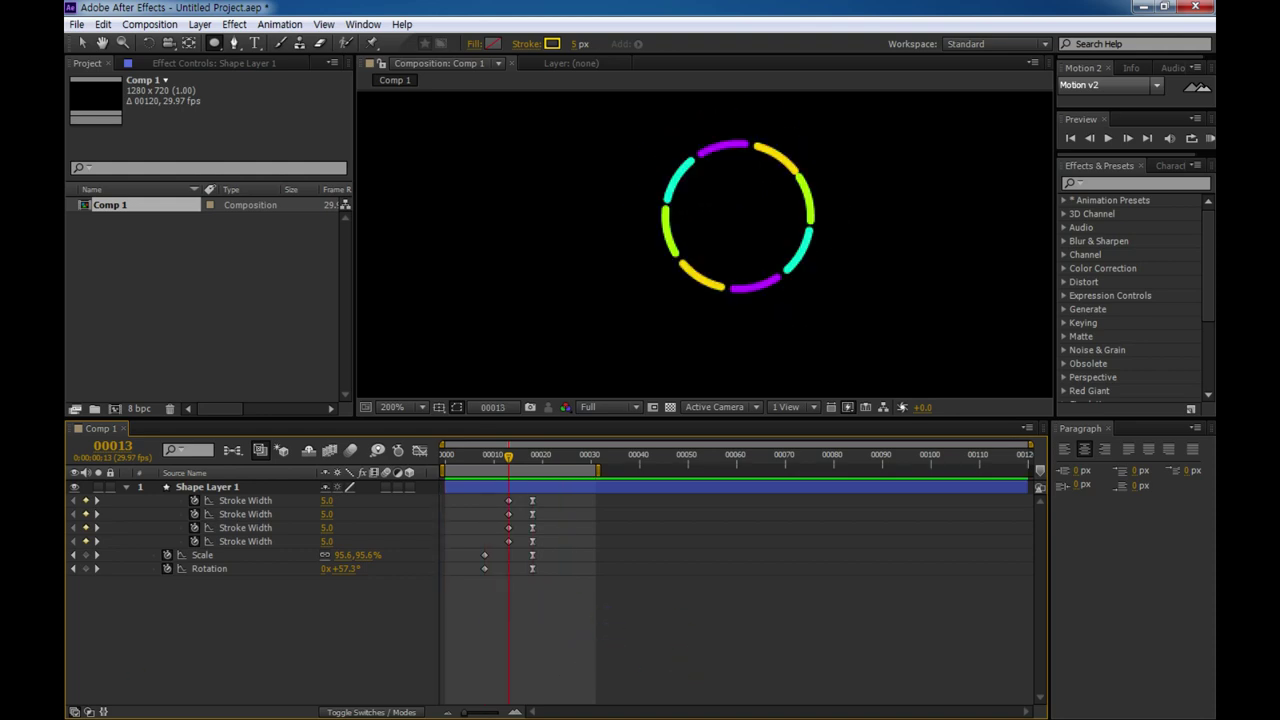
click(195, 328)
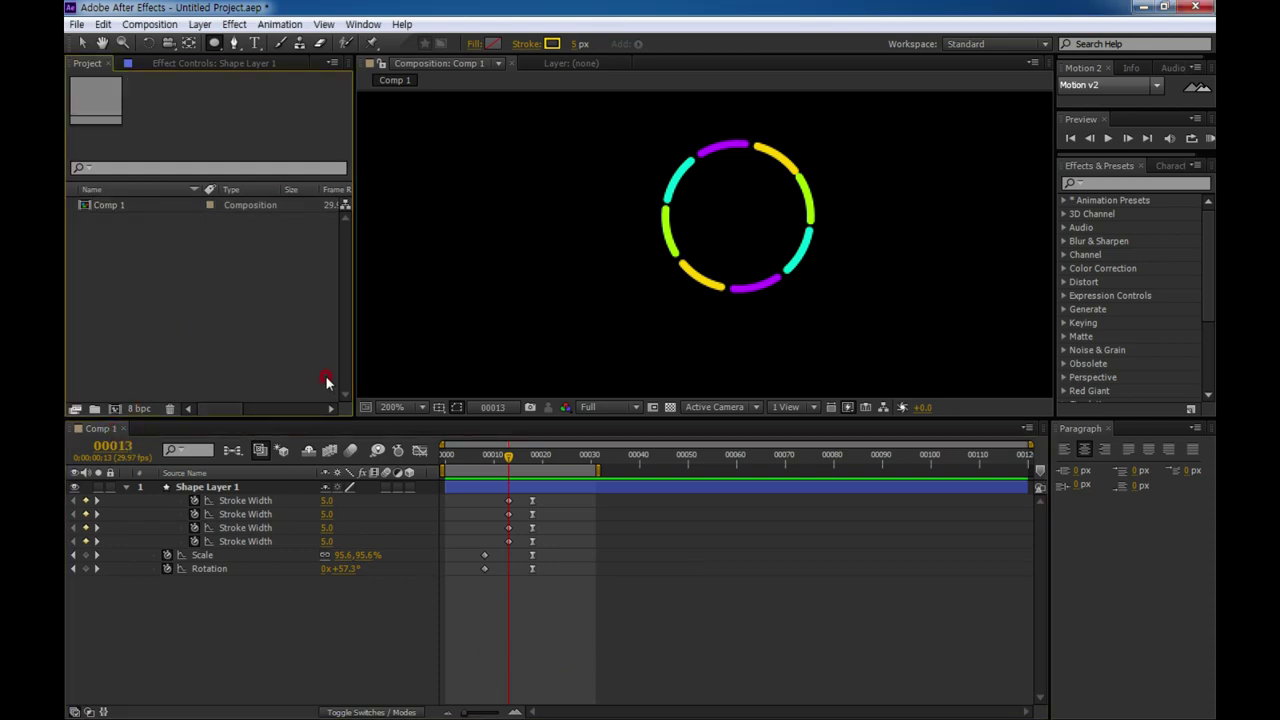
Step: Create Comp 2 and add a full-composition ellipse shape layer with the Ellipse Tool
click(115, 410)
click(763, 451)
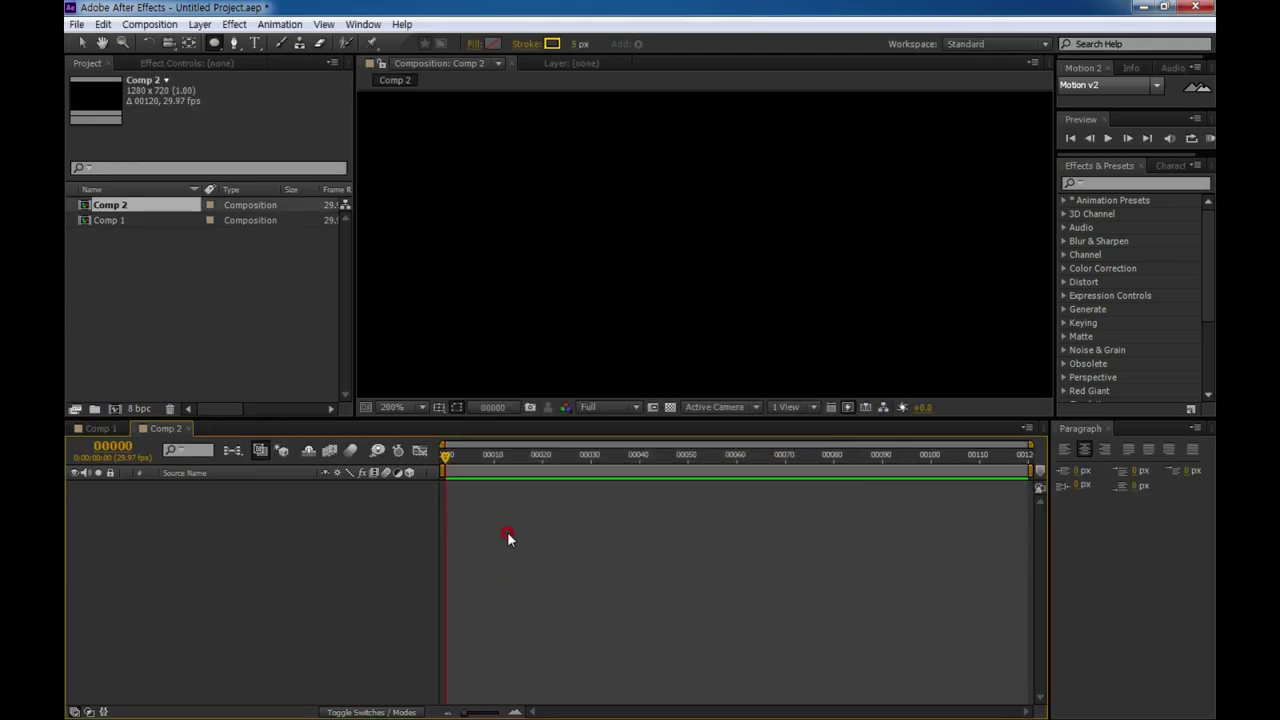
drag(530, 417, 532, 525)
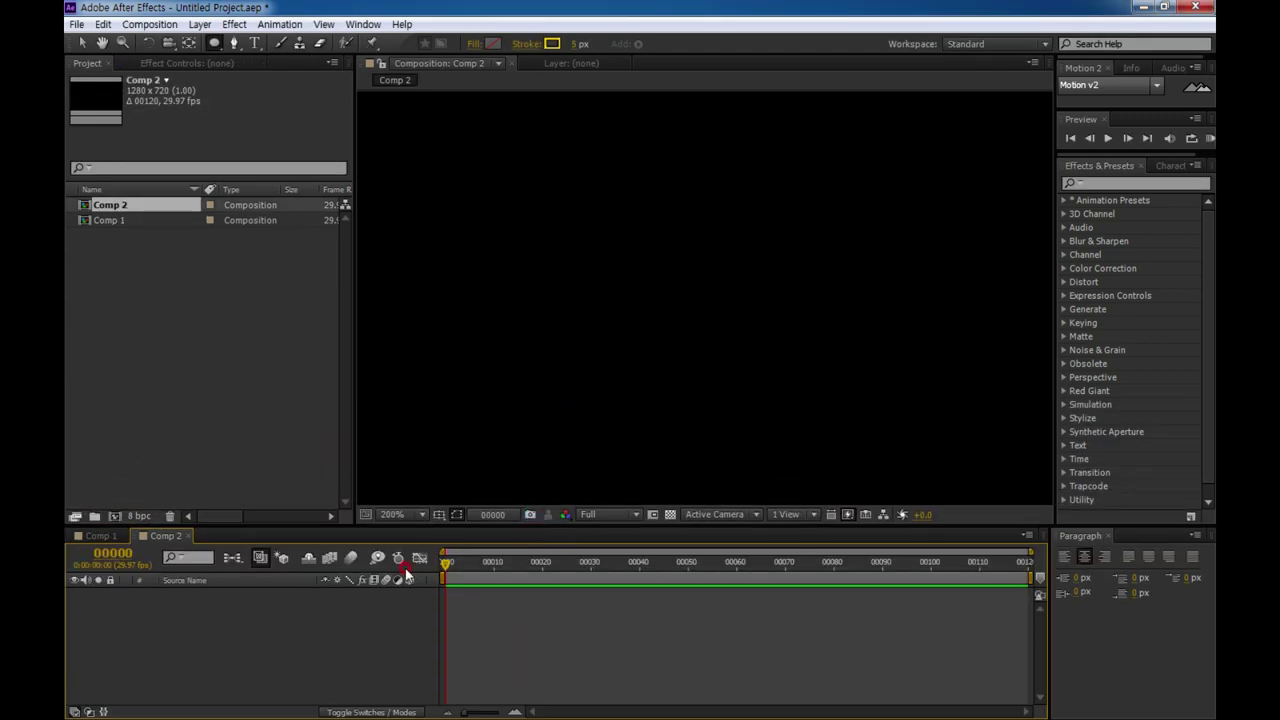
double_click(213, 43)
click(776, 357)
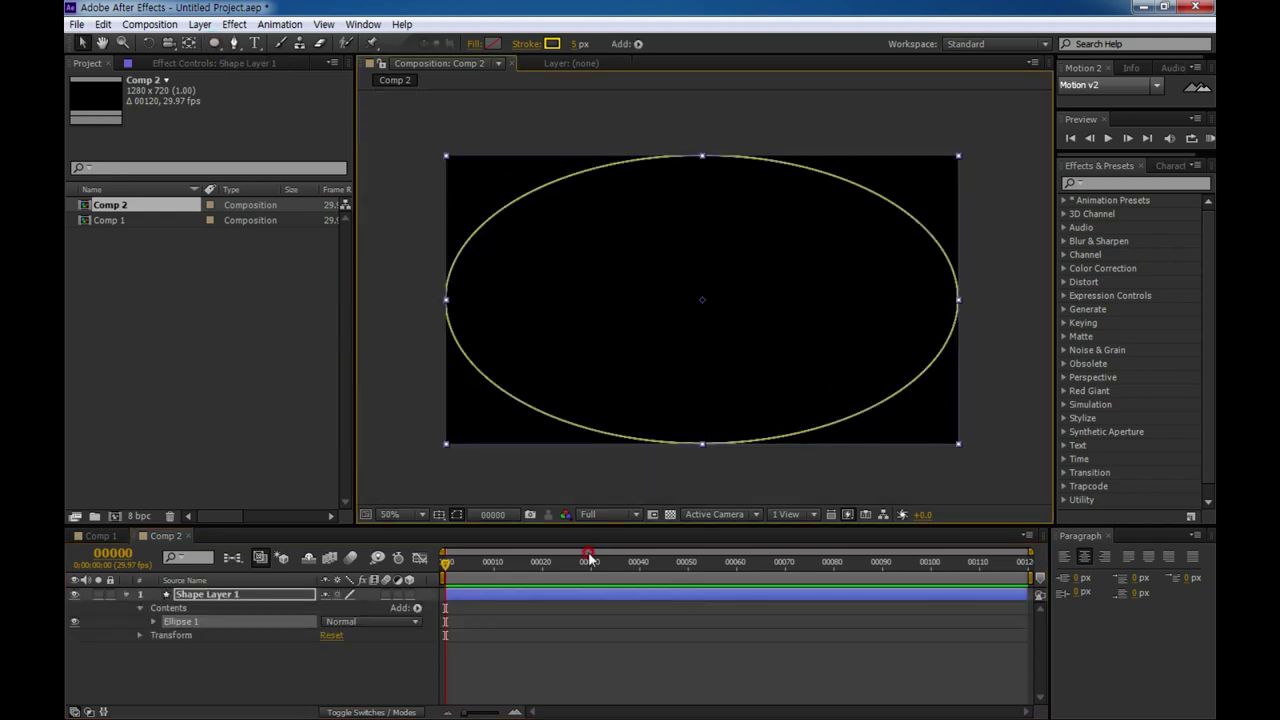
Step: Set Ellipse Path 1's Size to 300 × 300 with proportions linked
click(154, 622)
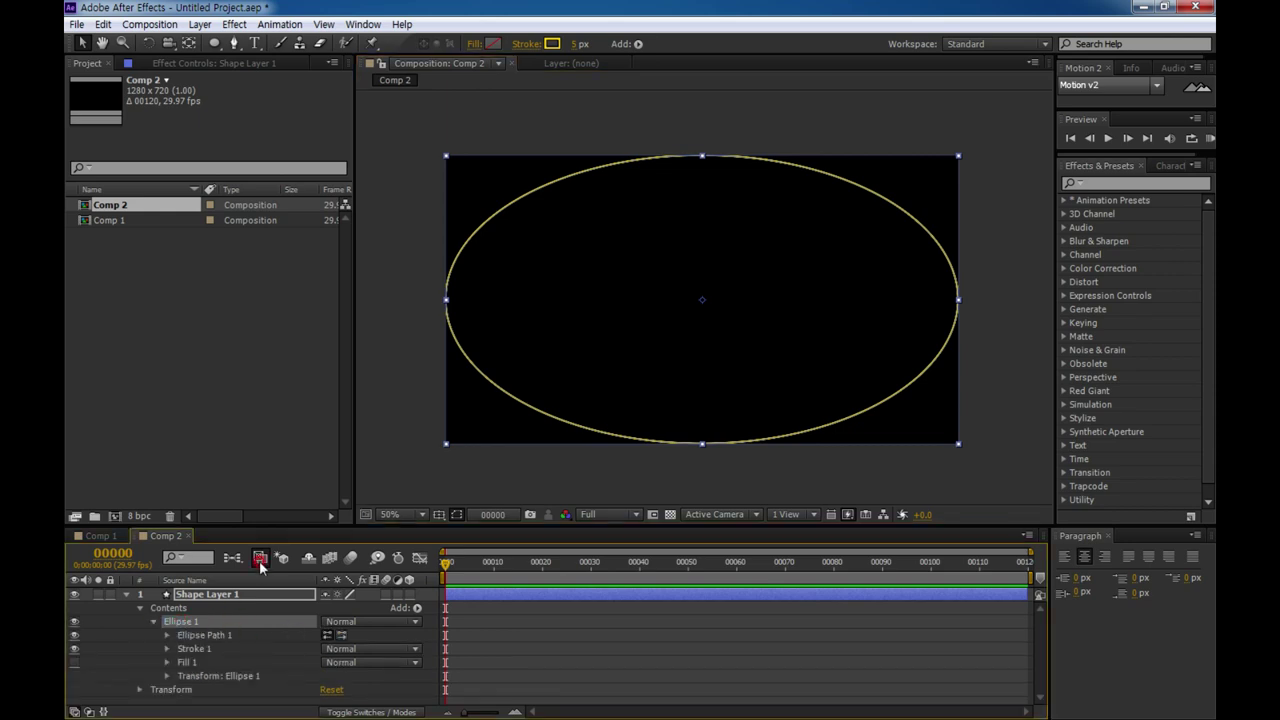
drag(386, 524, 388, 467)
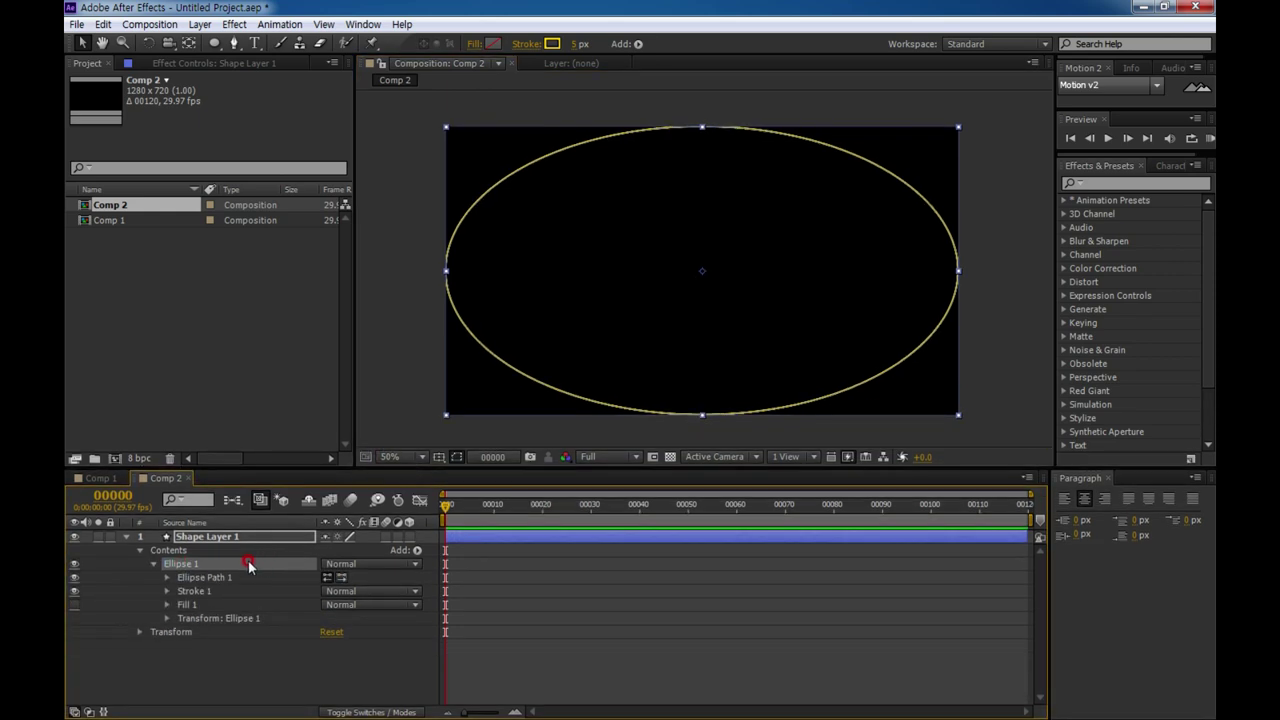
click(211, 580)
click(167, 578)
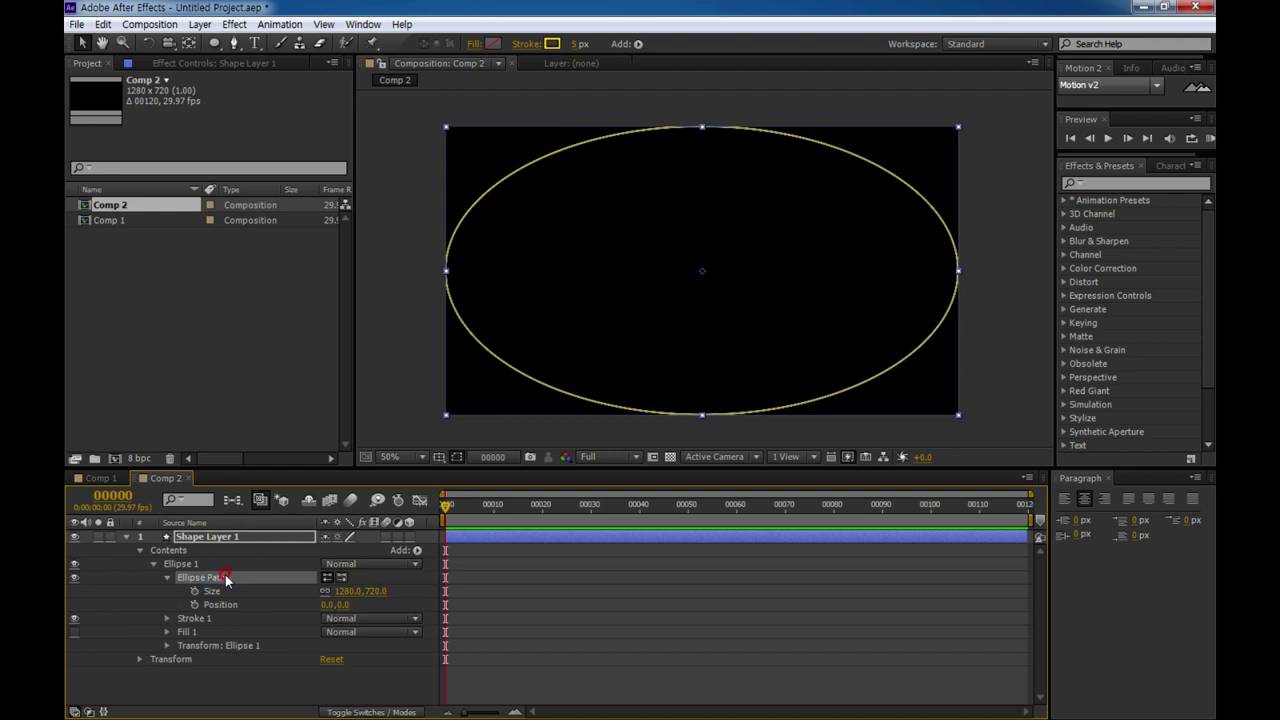
click(345, 591)
text(00)
click(287, 616)
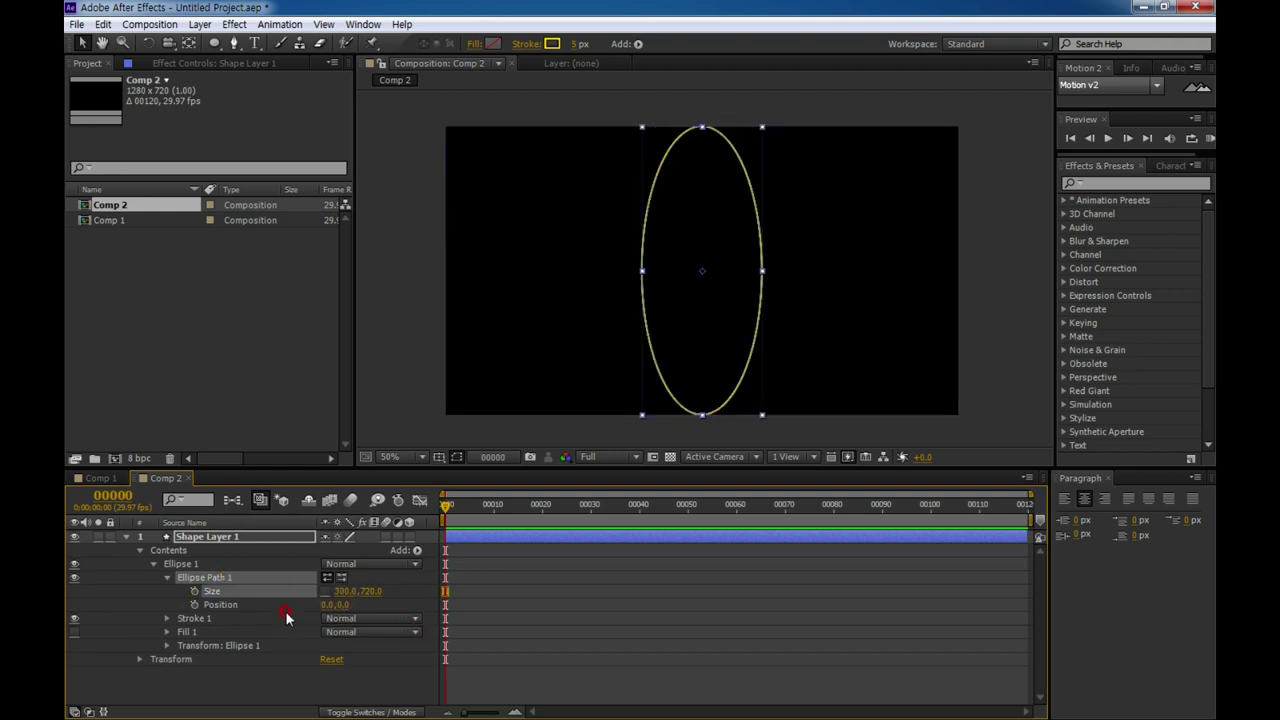
click(370, 591)
text(0)
click(307, 632)
click(325, 591)
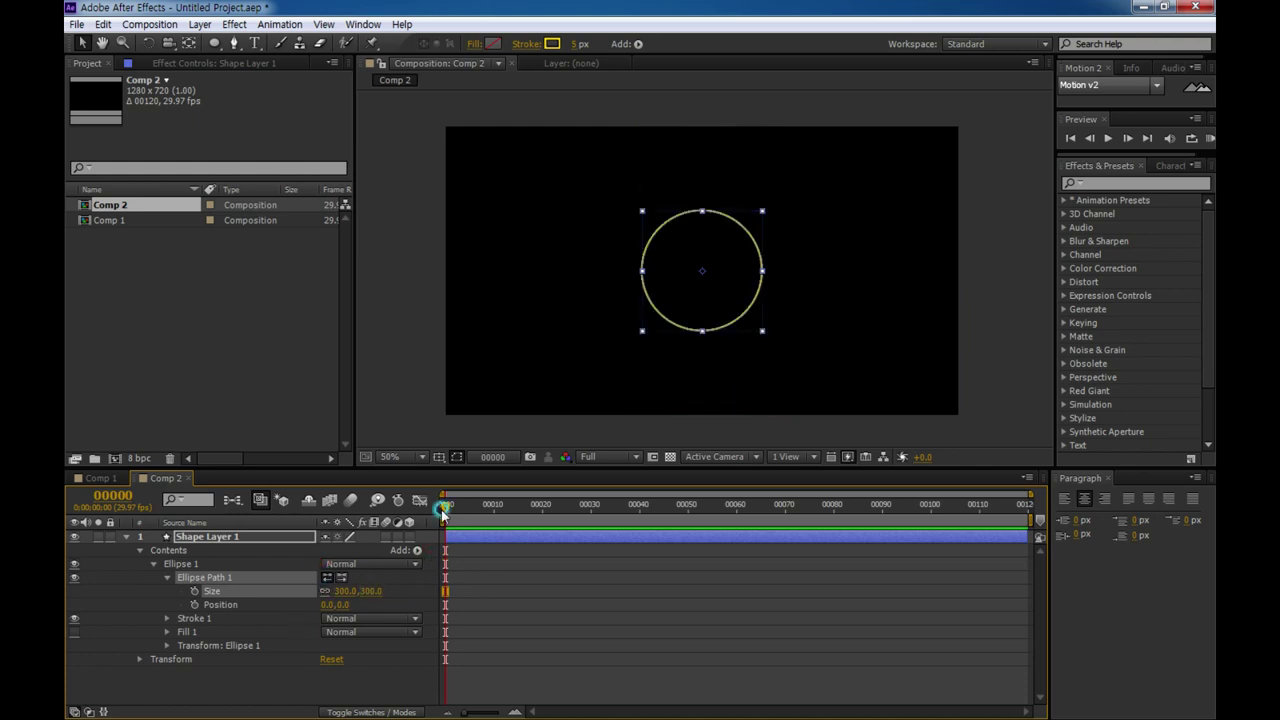
click(728, 303)
scroll(728, 303, up, 1)
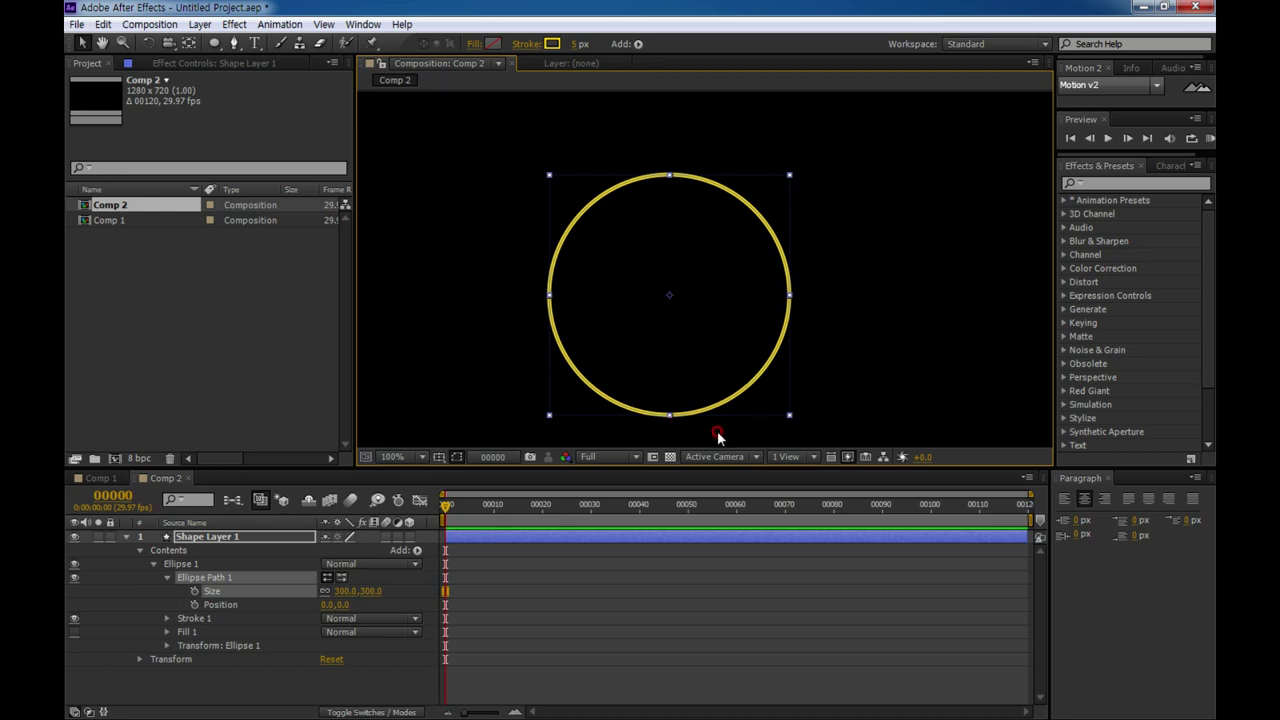
Step: Add a Trim Paths operator to the Ellipse 1 group of Shape Layer 1
click(327, 593)
click(182, 565)
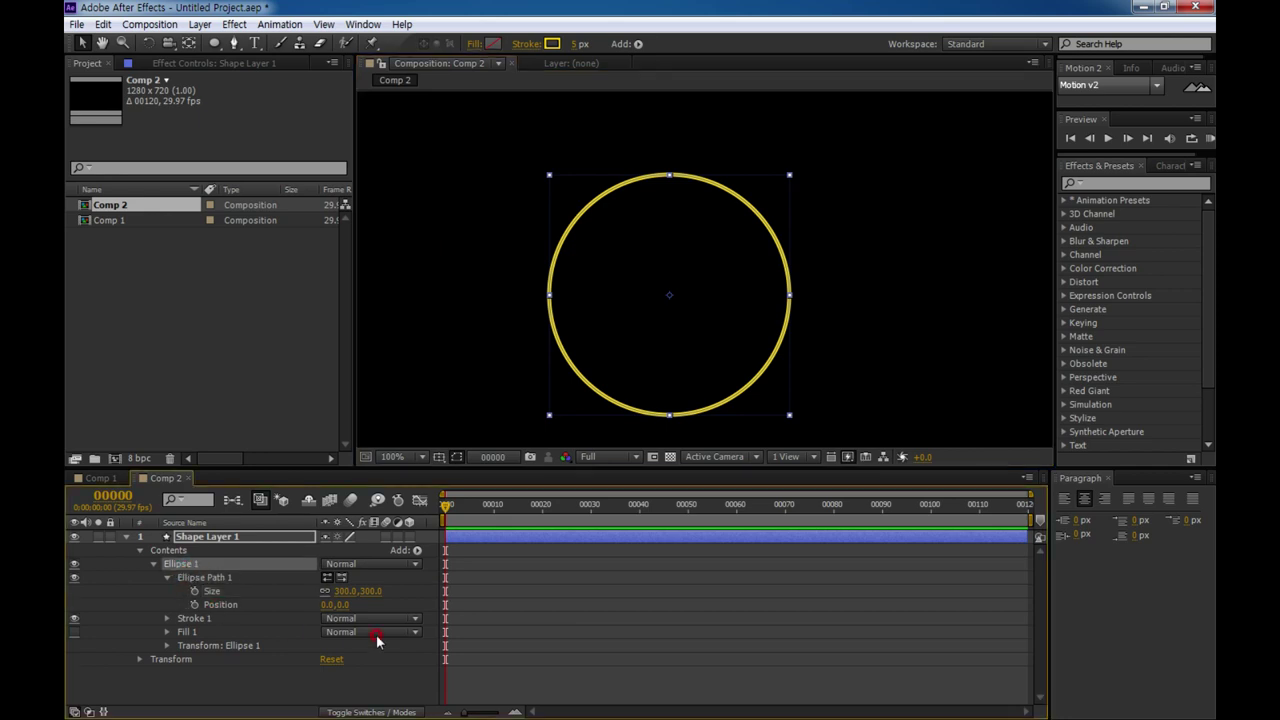
click(178, 551)
click(176, 566)
click(152, 564)
click(155, 565)
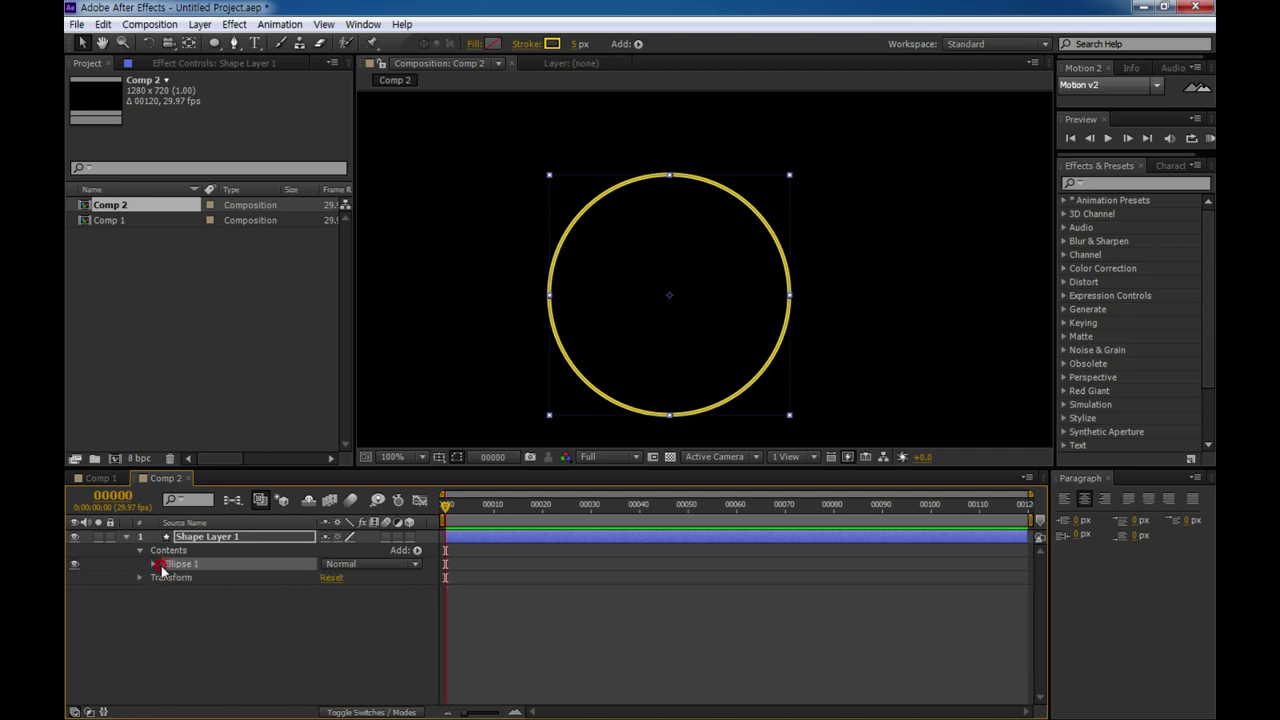
click(153, 565)
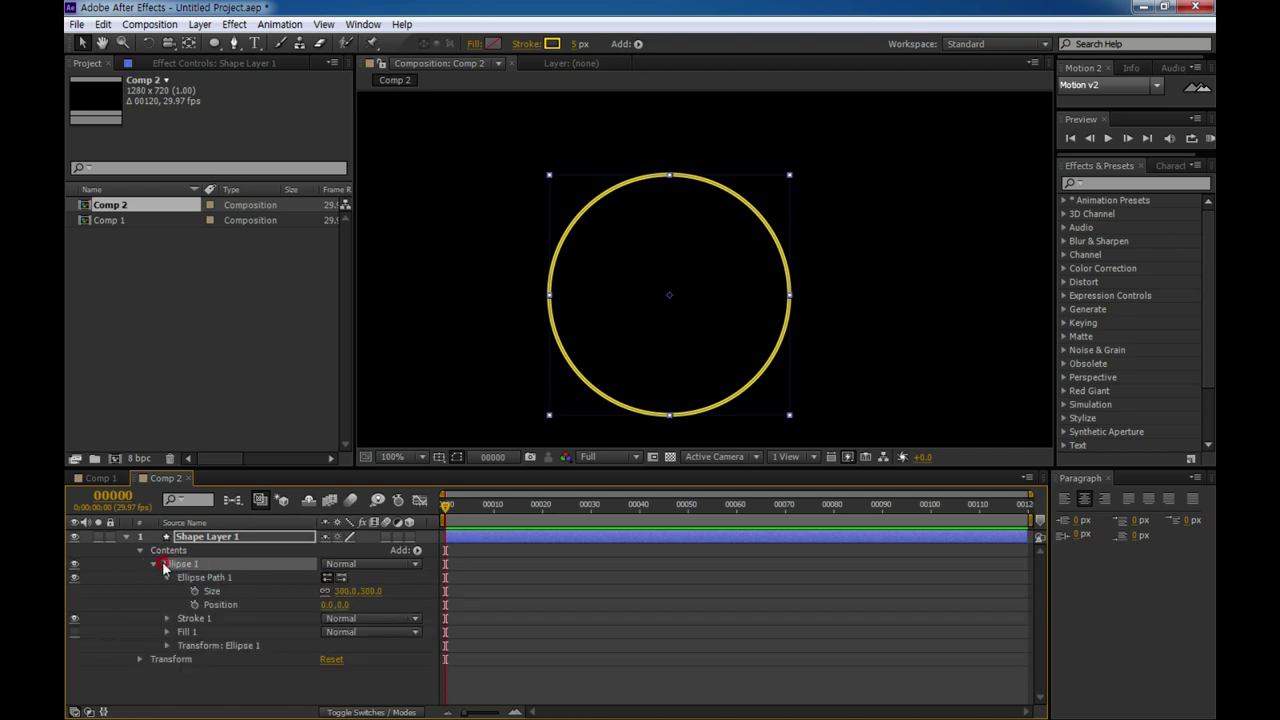
click(417, 551)
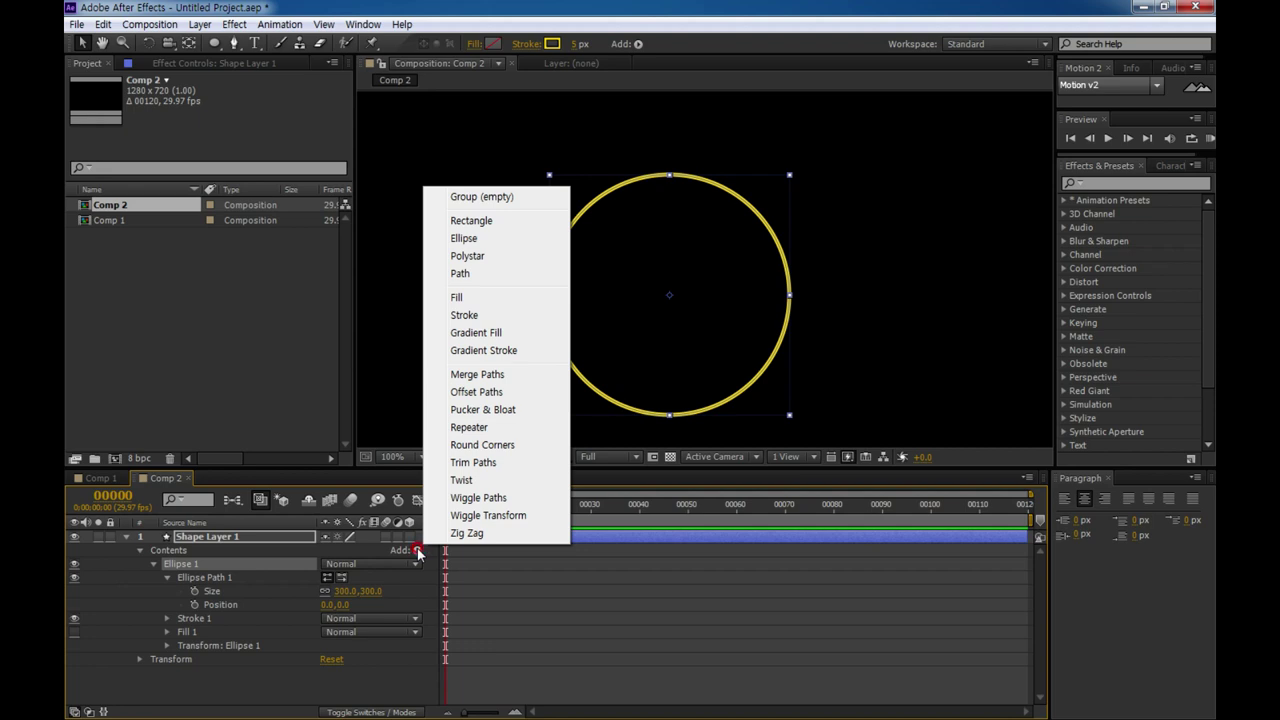
click(480, 462)
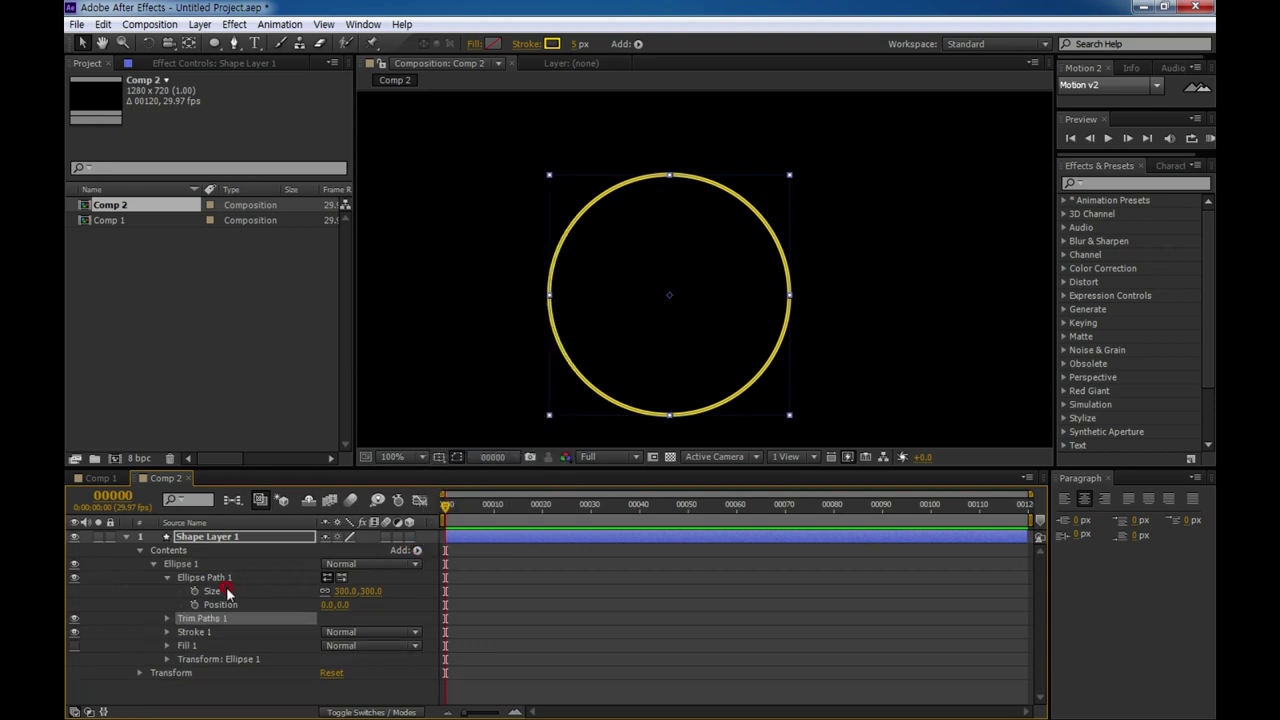
Step: Move Trim Paths 1 to sit directly below Ellipse 1 and show its Start, End and Offset
click(167, 619)
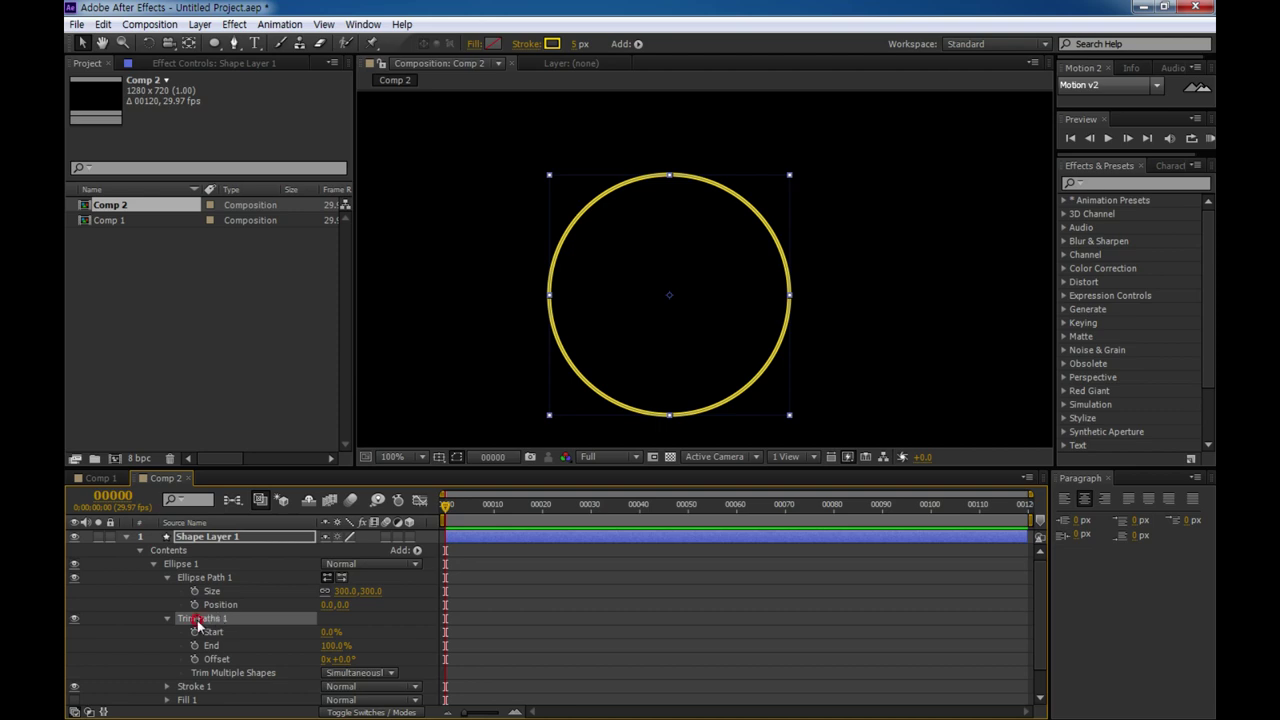
click(170, 615)
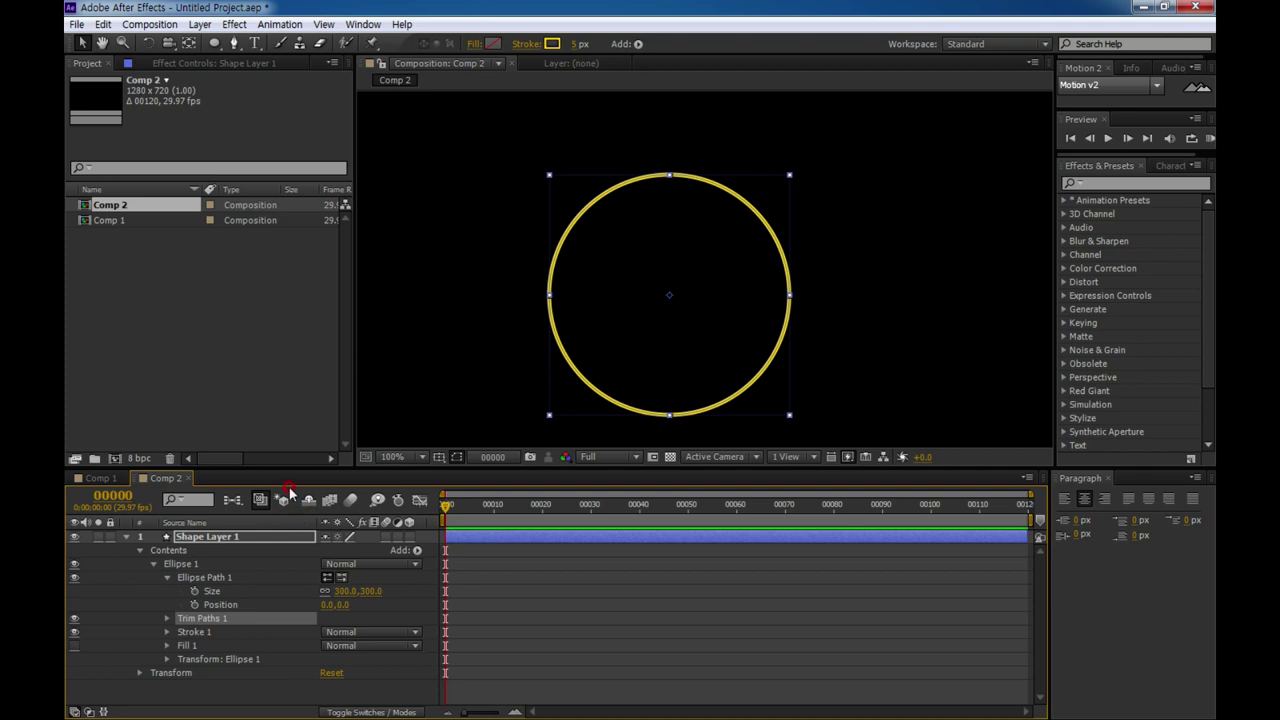
drag(295, 467, 305, 392)
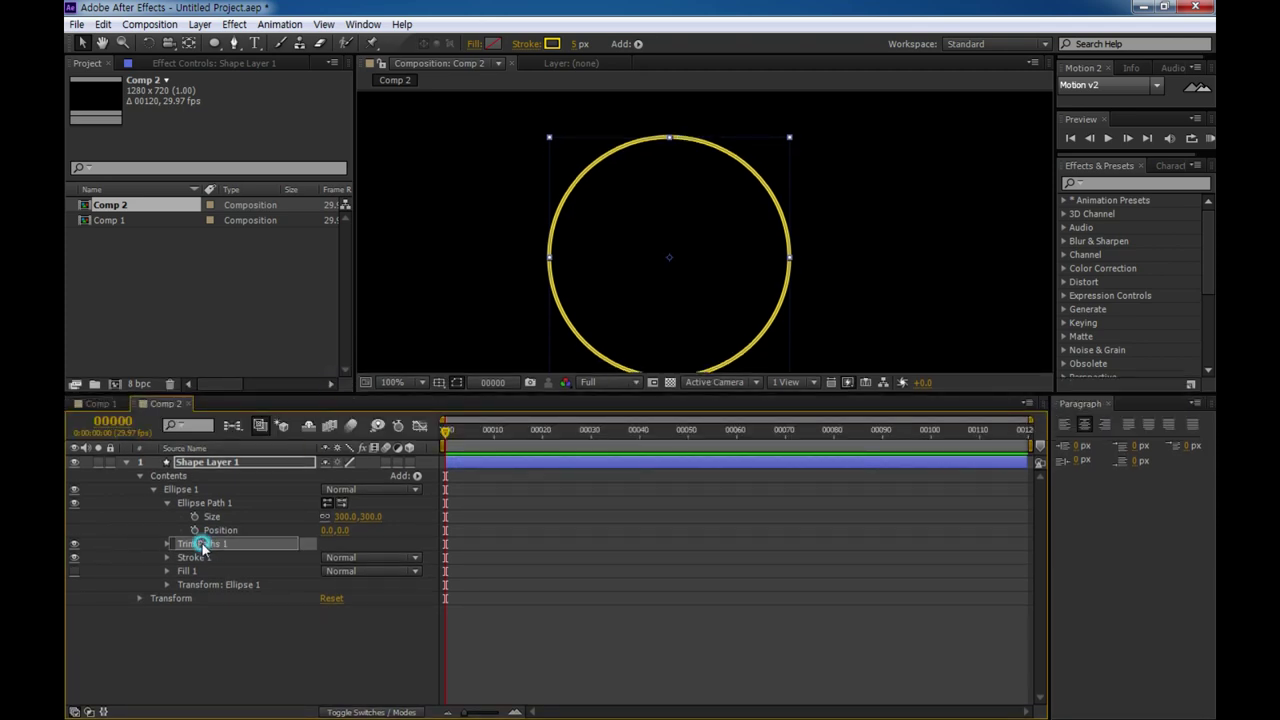
click(170, 600)
drag(200, 543, 186, 482)
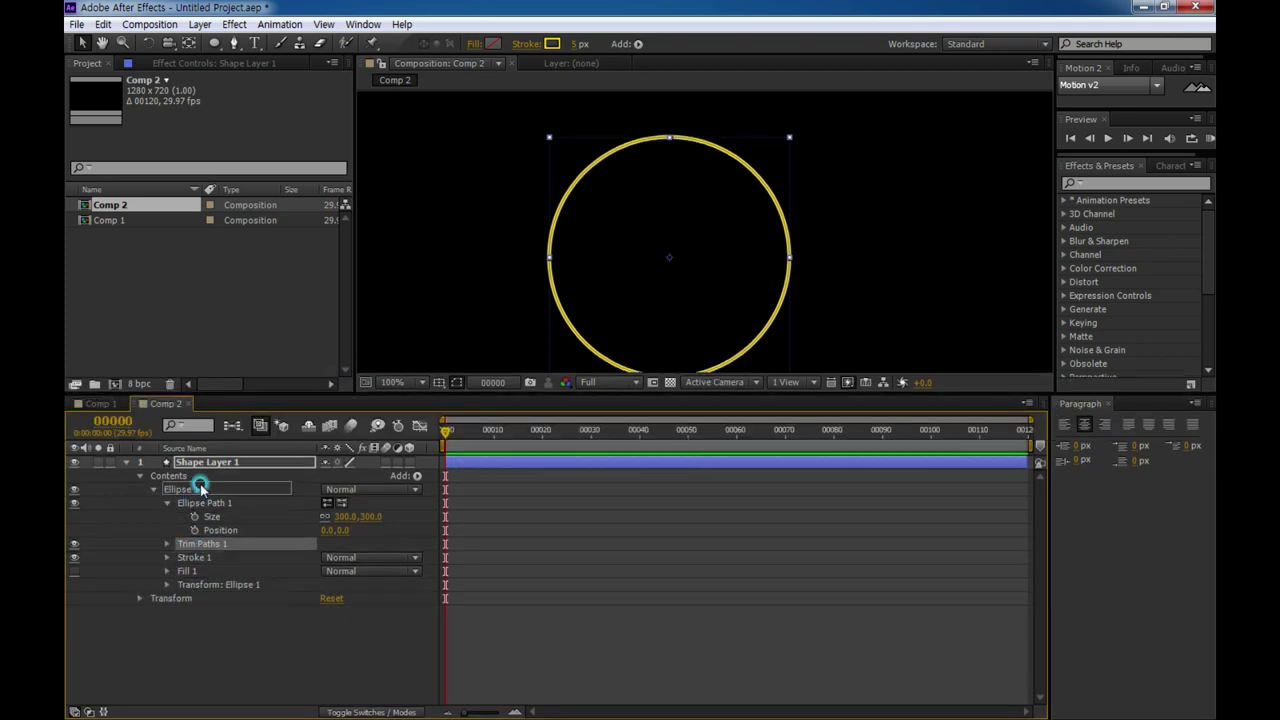
click(154, 503)
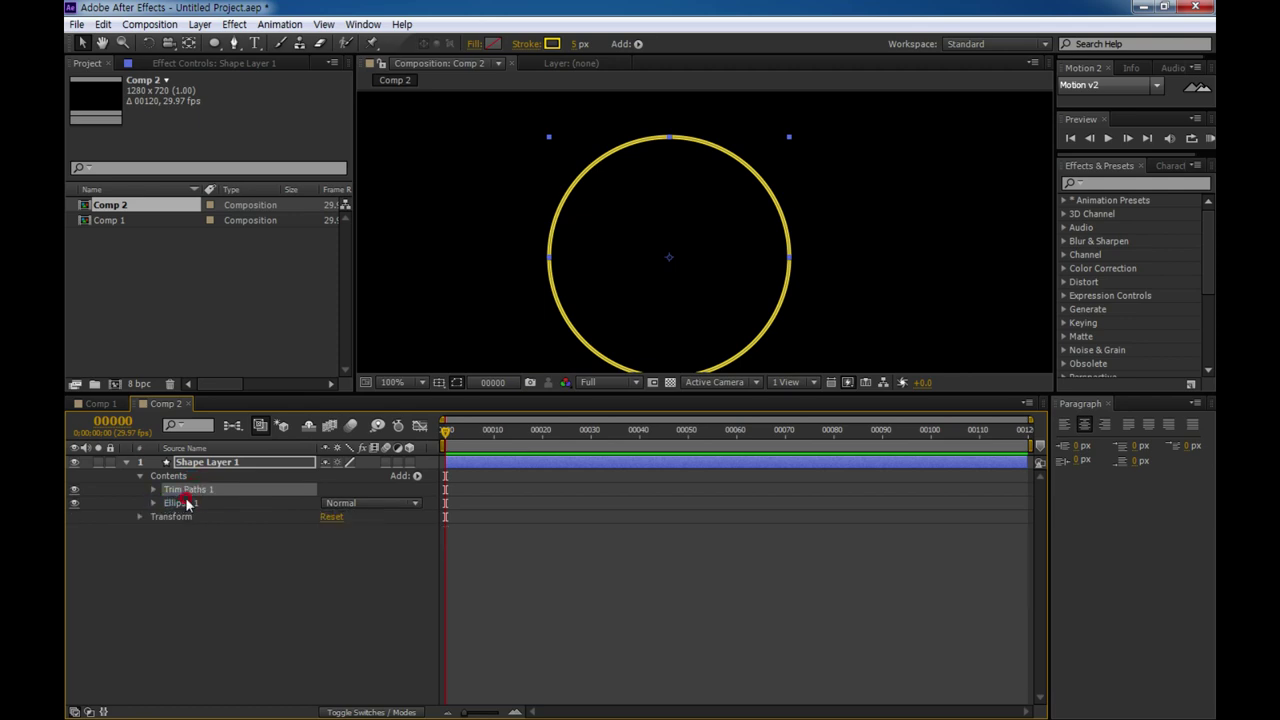
drag(188, 494, 182, 508)
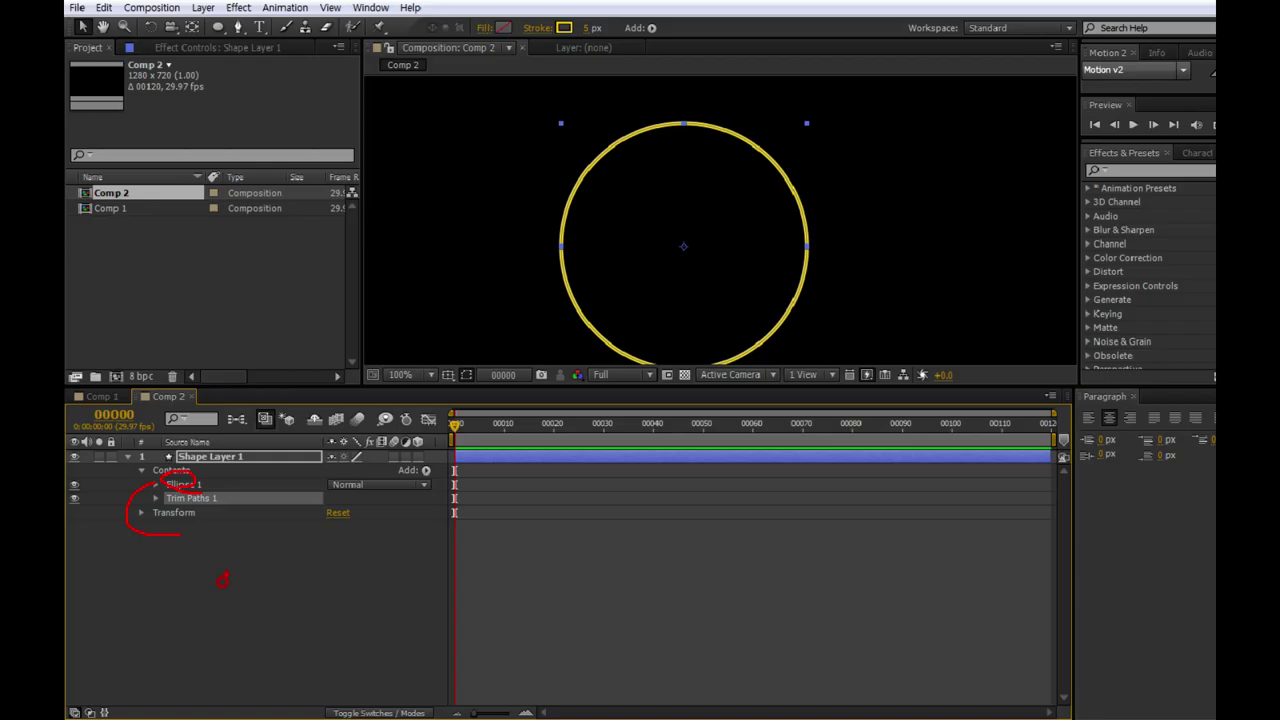
click(153, 503)
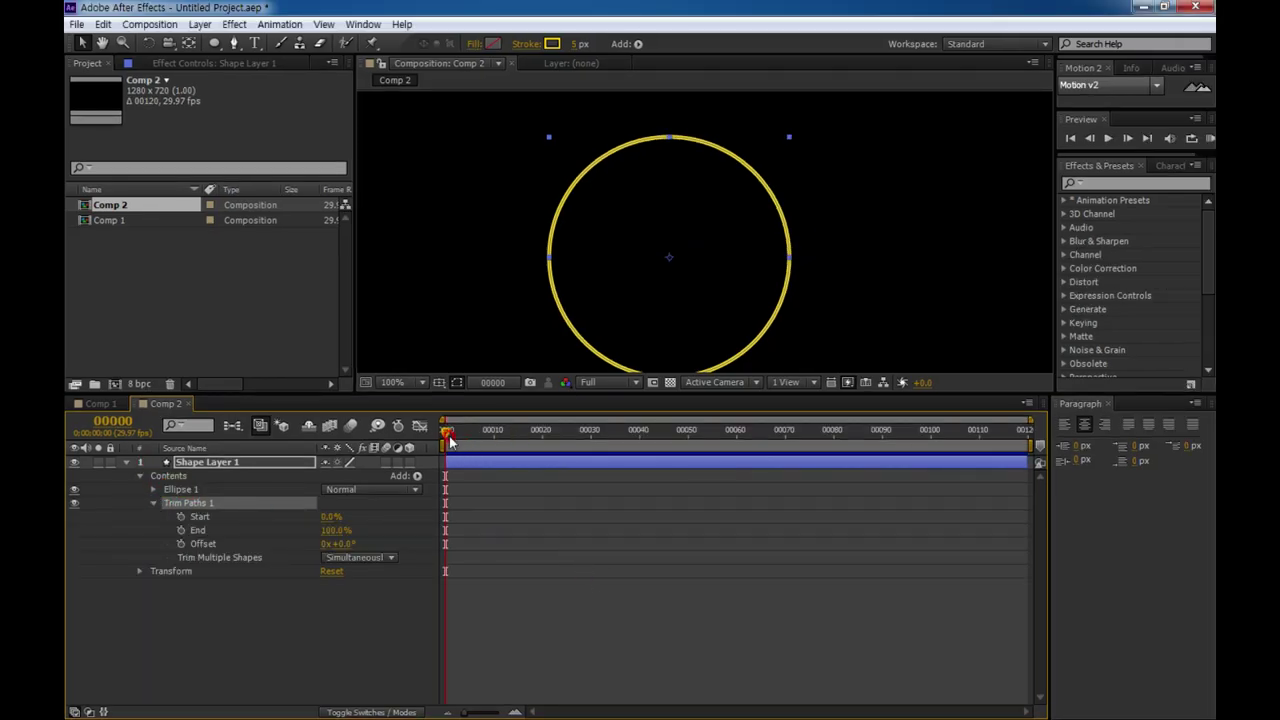
Step: Keyframe Trim Paths End from 0% at frame 3 to 100% at frame 15
drag(449, 436, 459, 436)
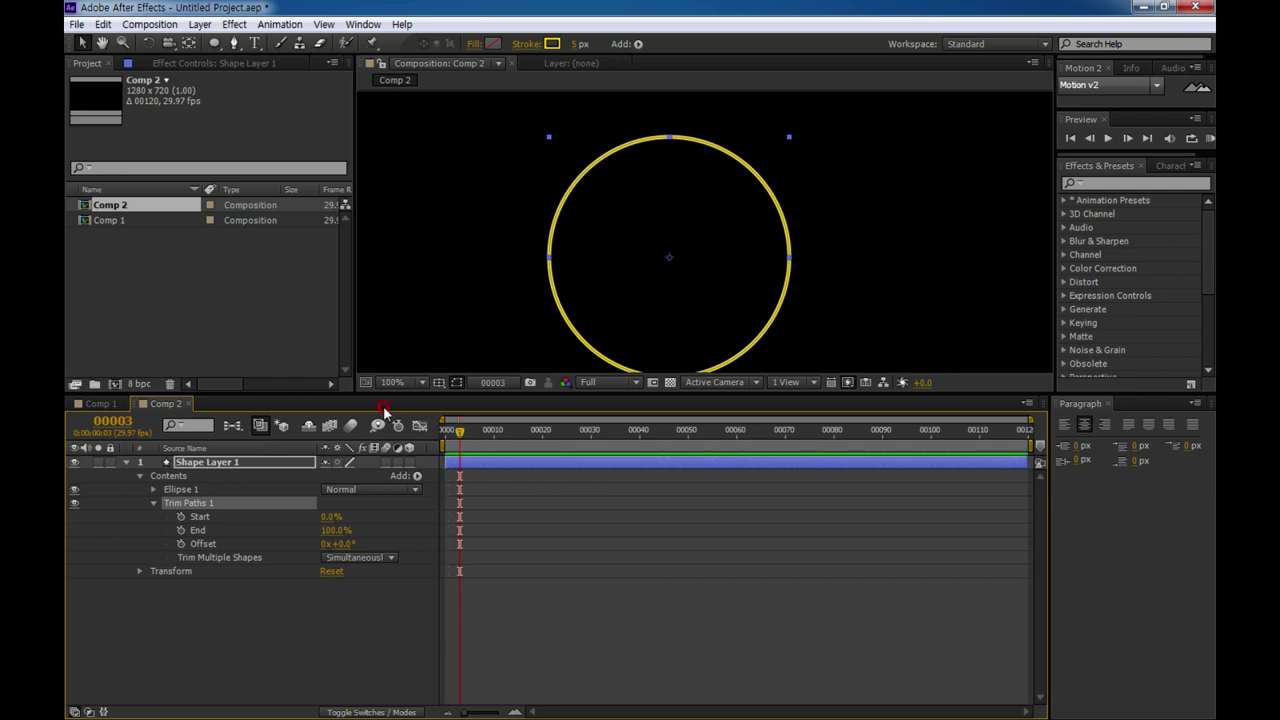
click(181, 530)
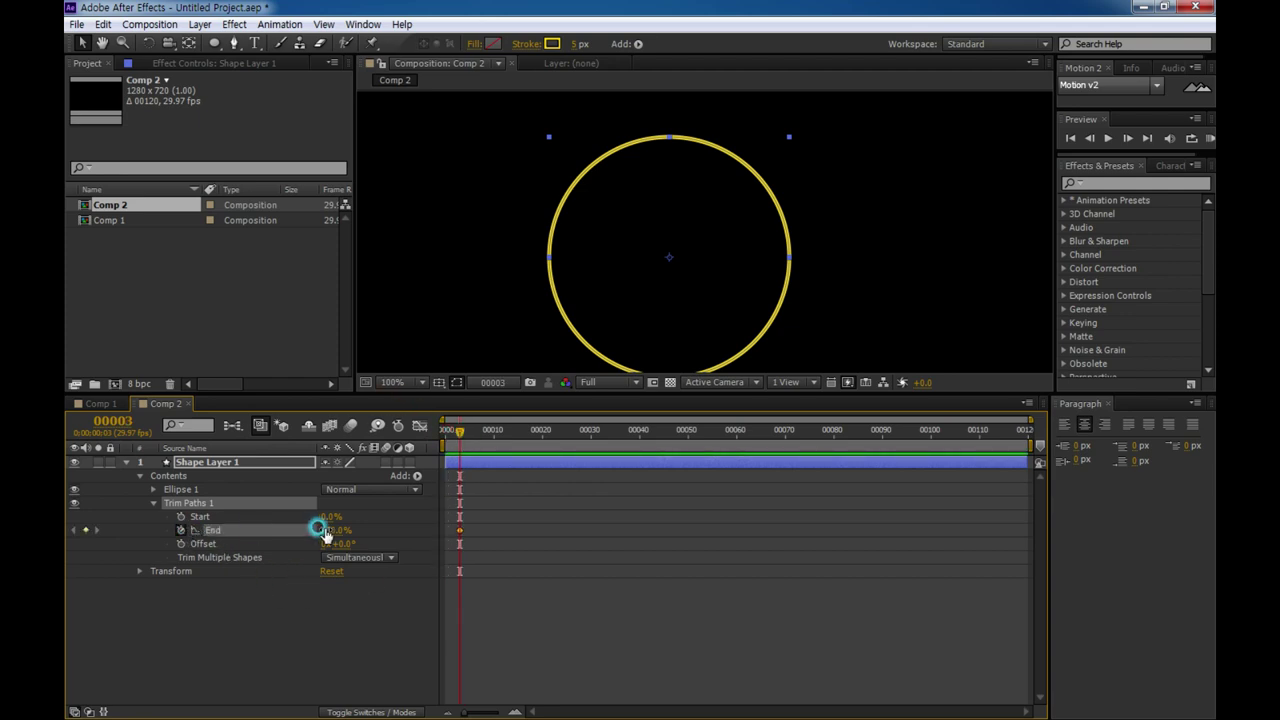
click(334, 530)
text(0)
key(Return)
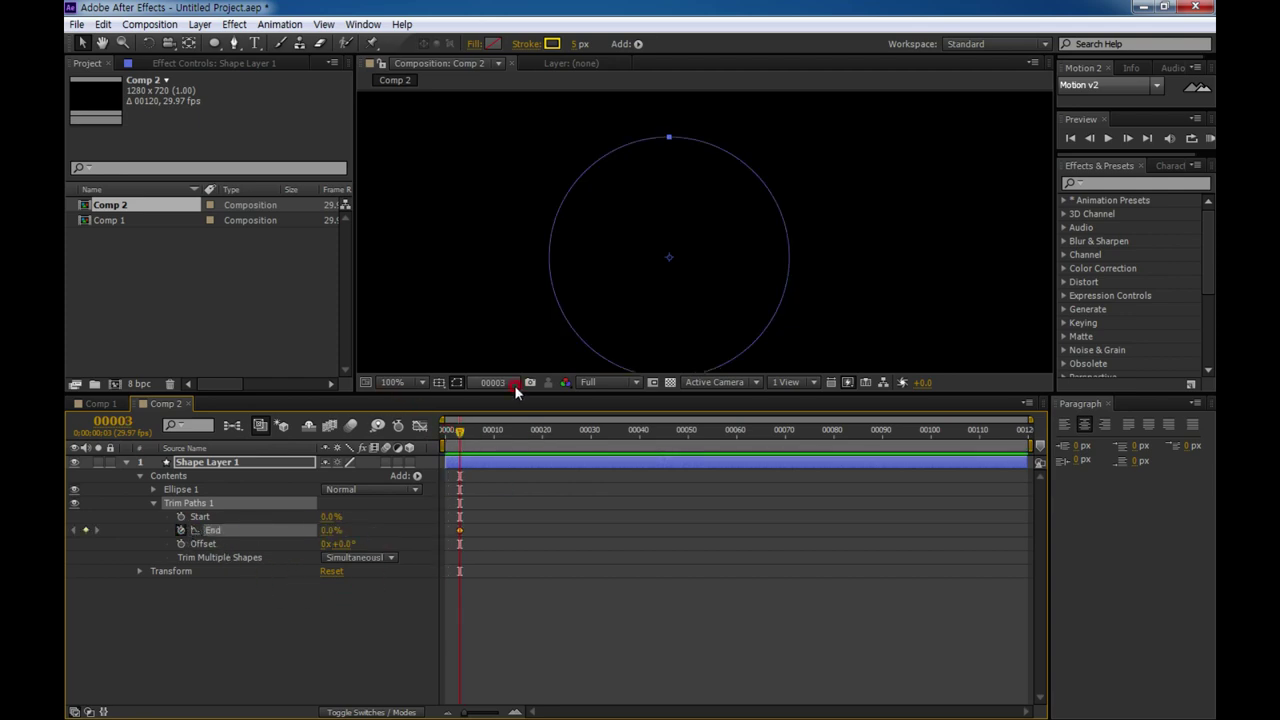
drag(459, 436, 518, 436)
click(322, 531)
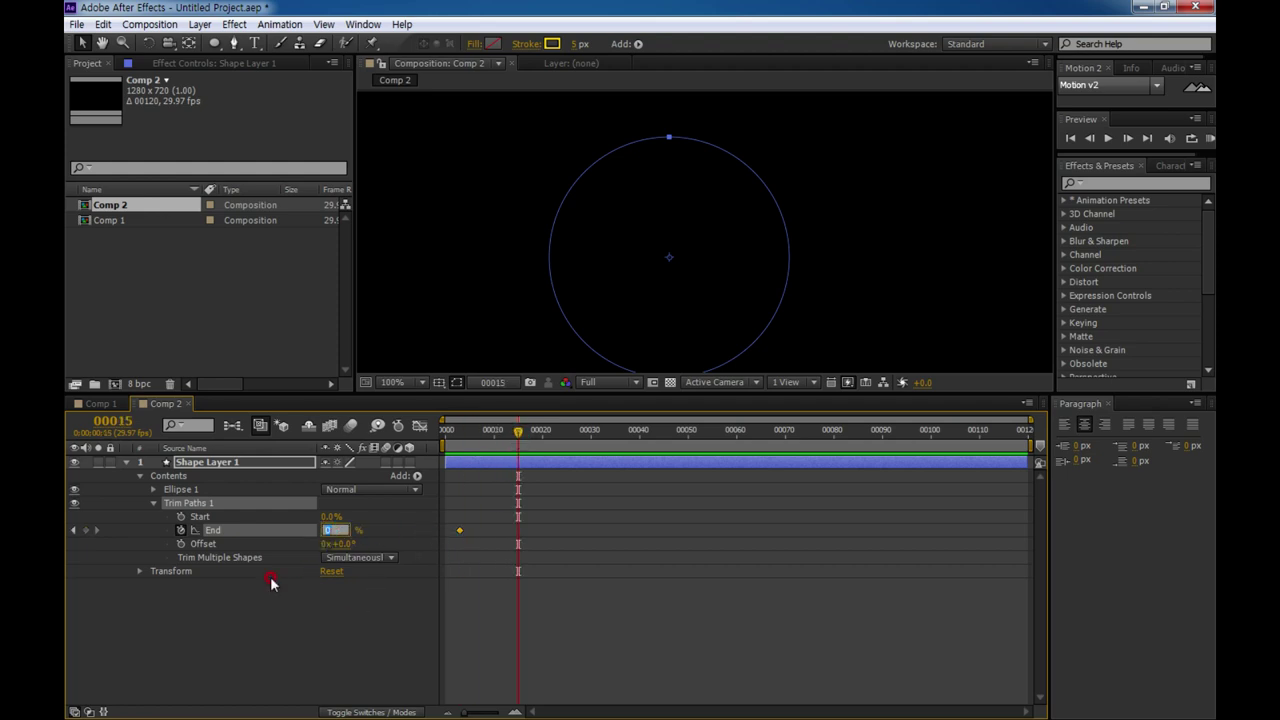
text(100)
key(Return)
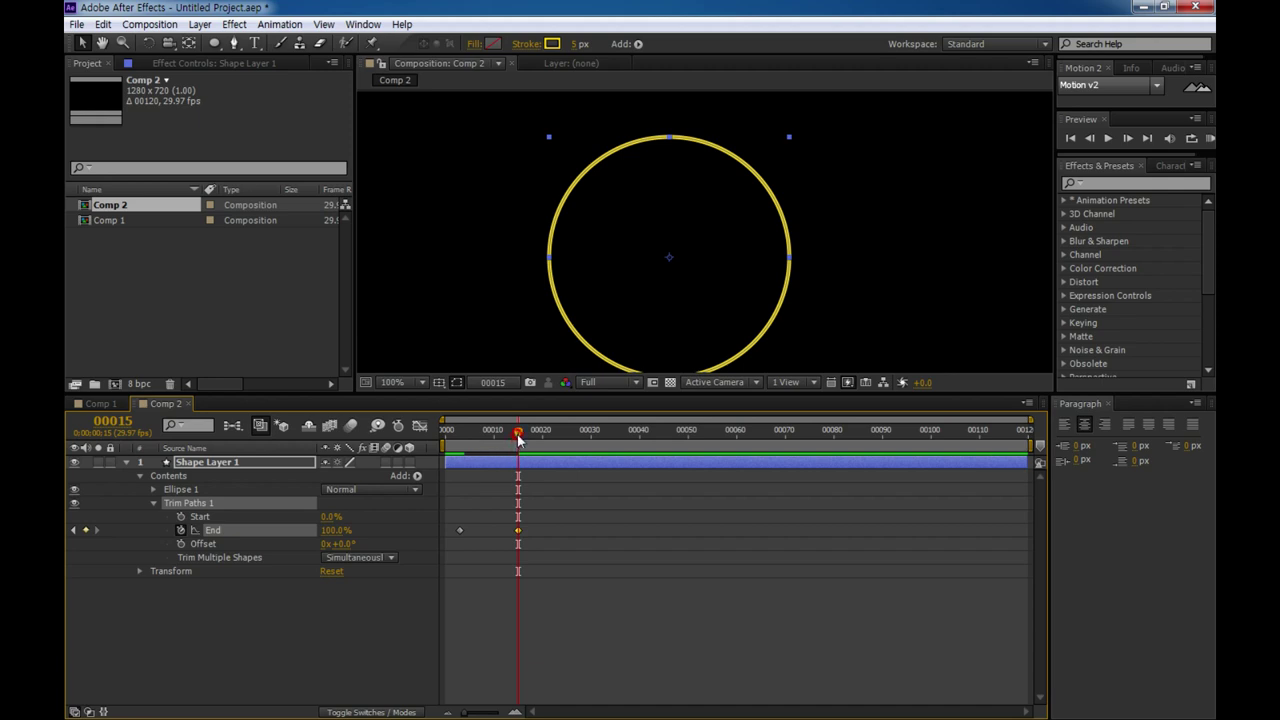
Step: Keyframe Trim Paths Start from 0% at frame 23 to 100% at frame 30
drag(518, 432, 561, 442)
click(296, 511)
click(195, 517)
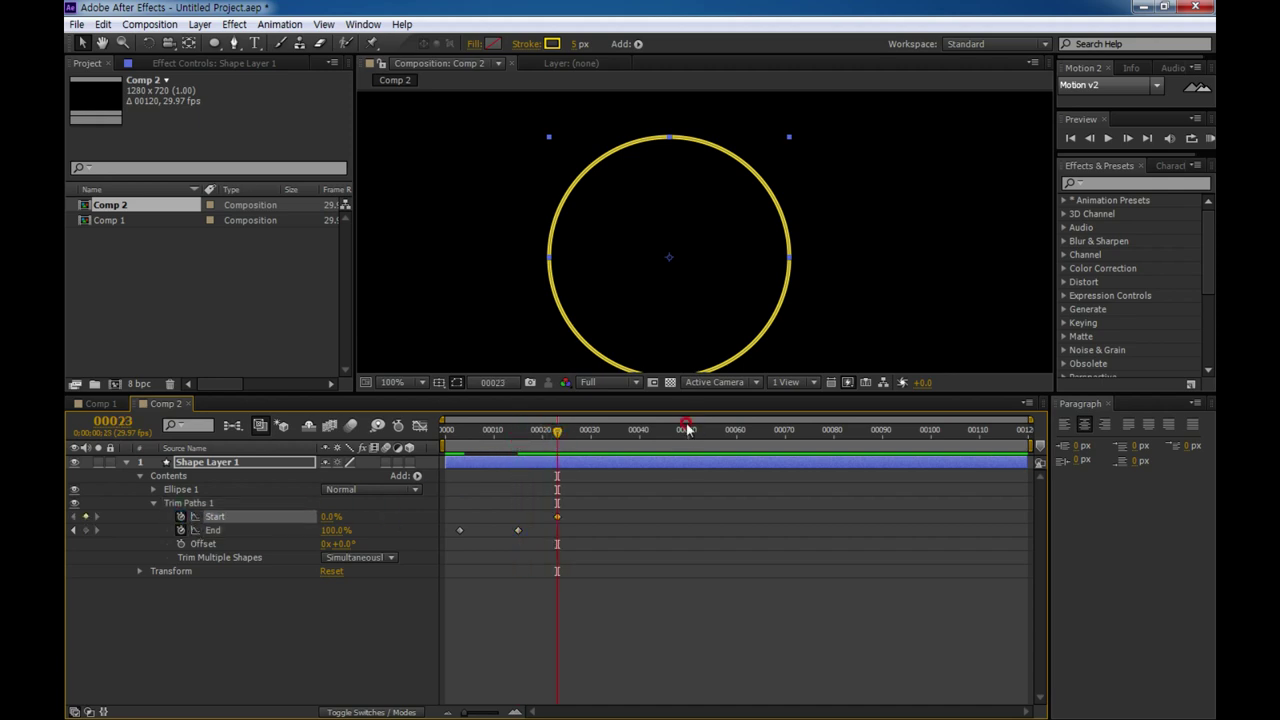
drag(558, 437, 591, 432)
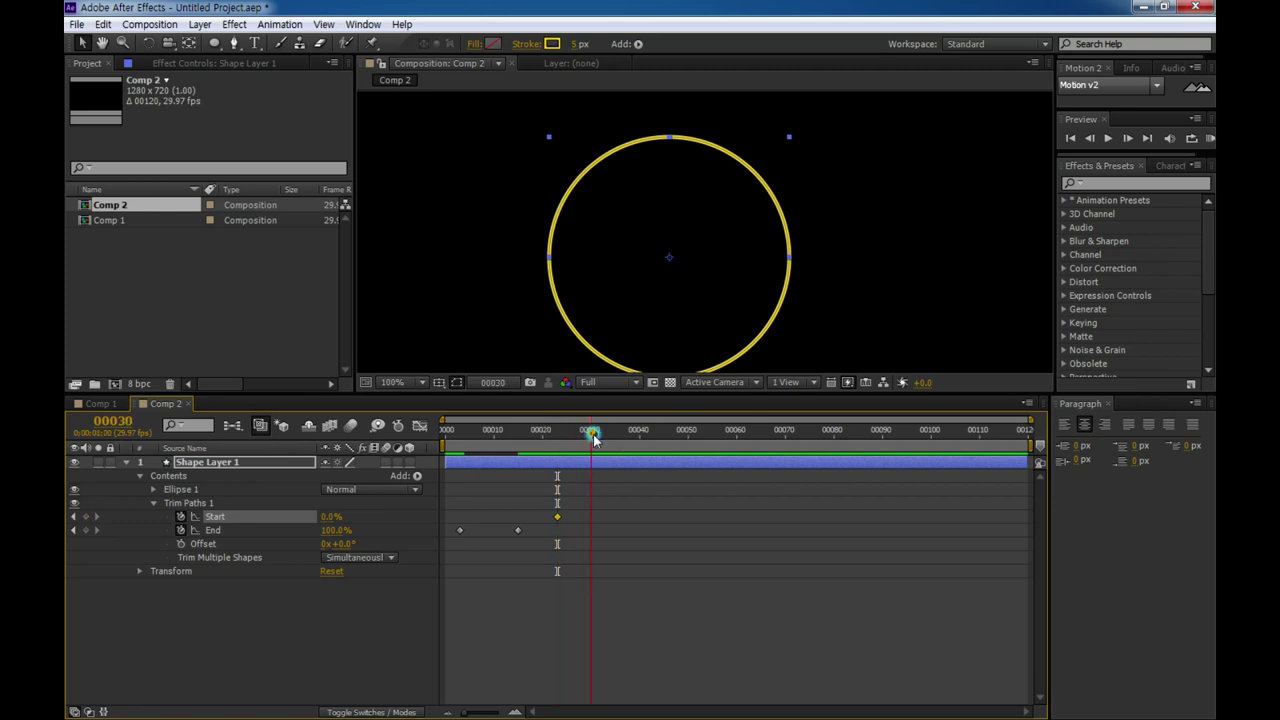
click(322, 519)
click(232, 603)
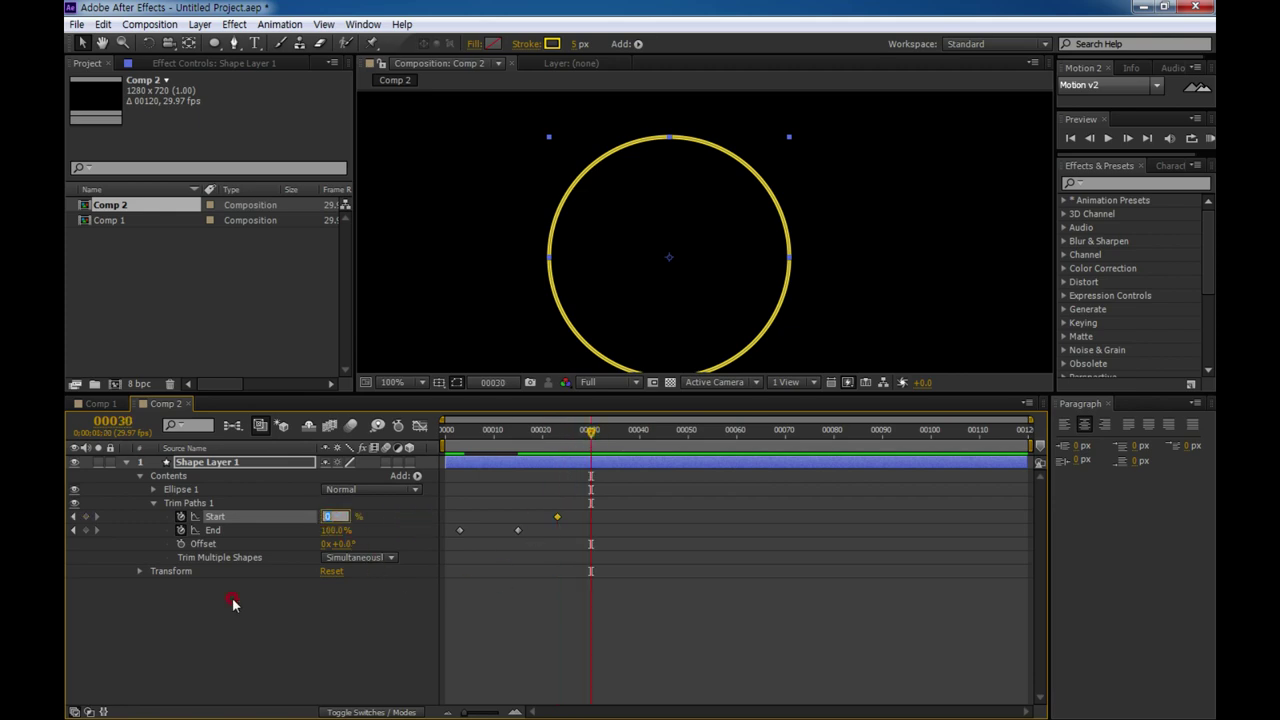
text(100)
click(240, 606)
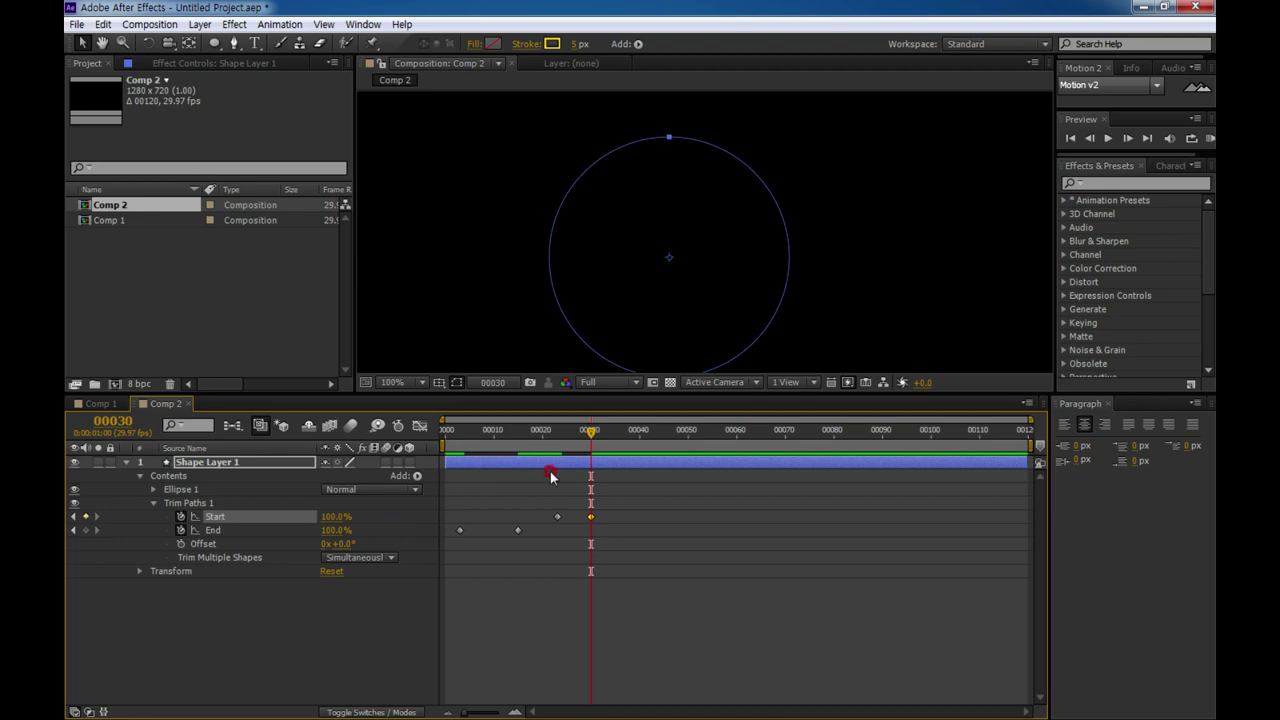
Step: End the work area at frame 50 and preview the draw-on animation from the start
drag(592, 437, 690, 437)
key(n)
key(Home)
click(700, 660)
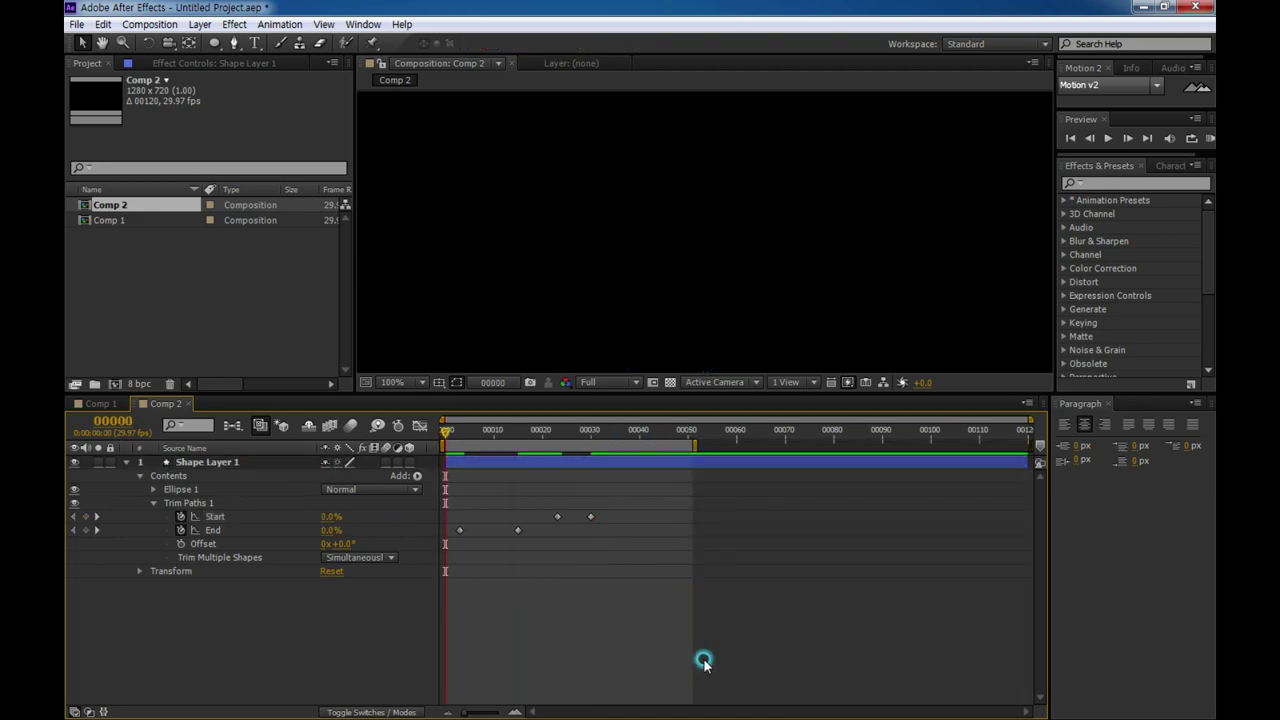
key(space)
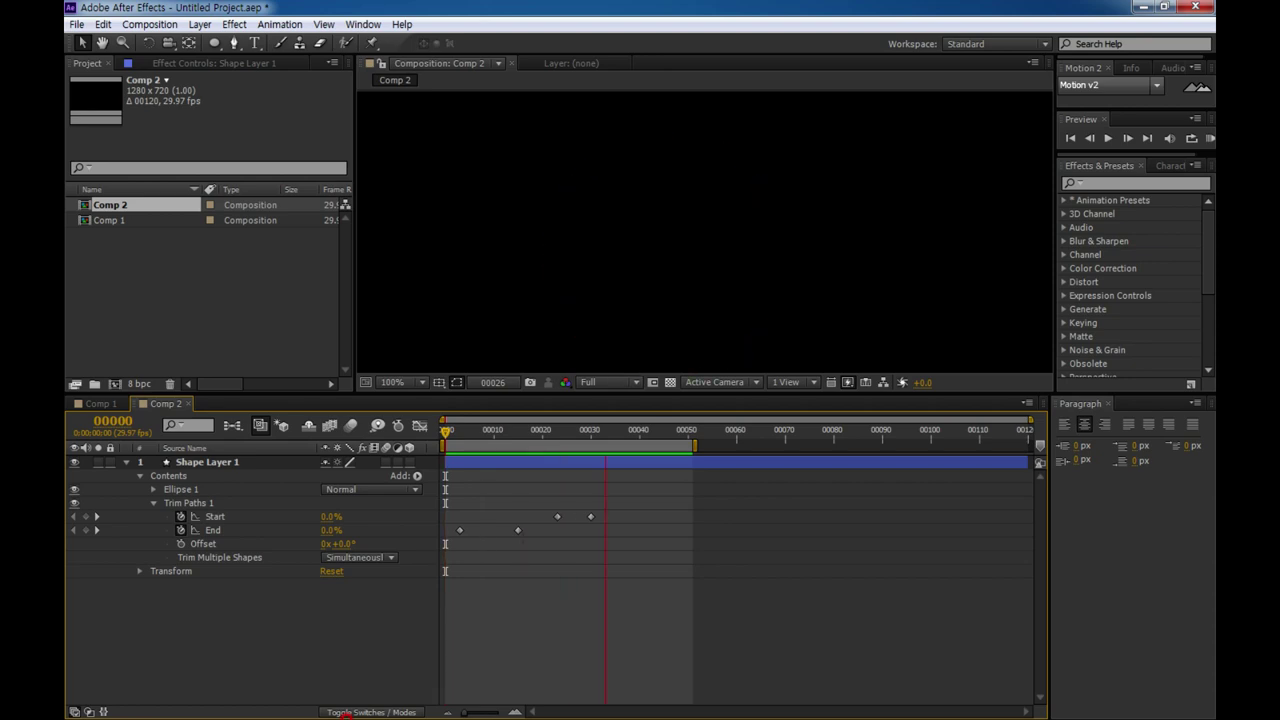
key(space)
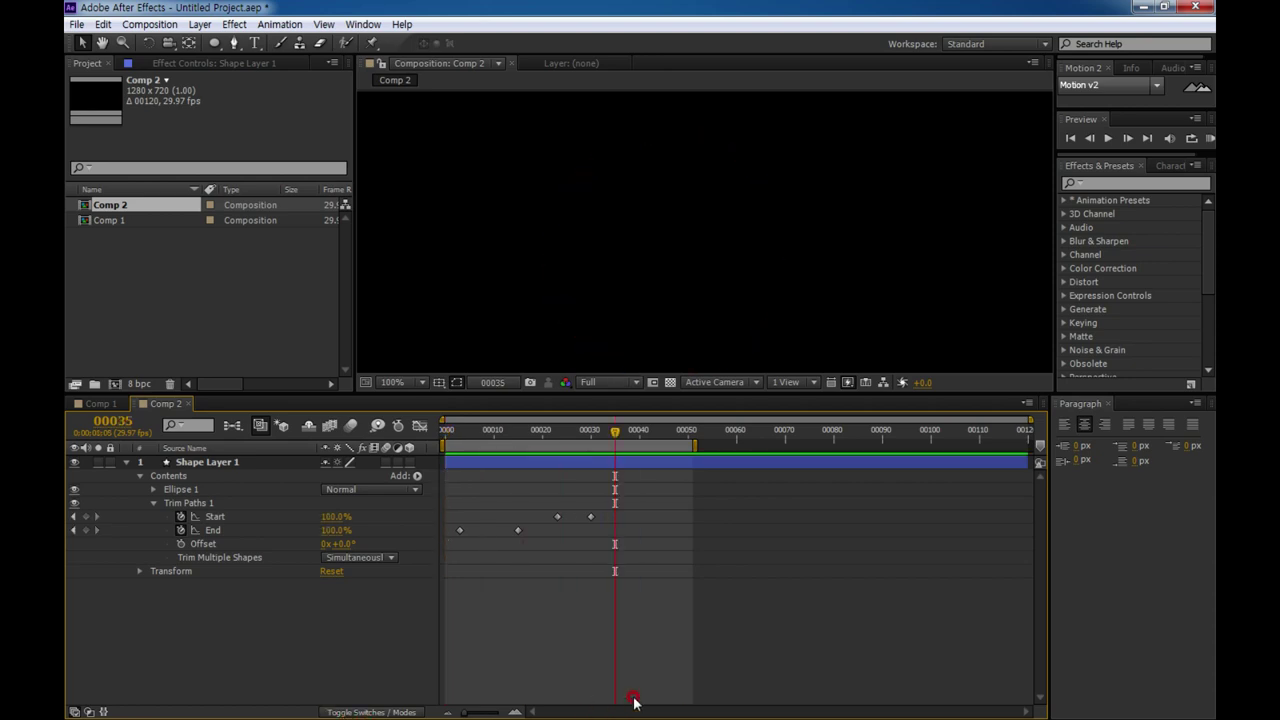
Step: Review the Trim Paths keyframes, park at frame 19 and collapse Shape Layer 1
drag(629, 598, 434, 489)
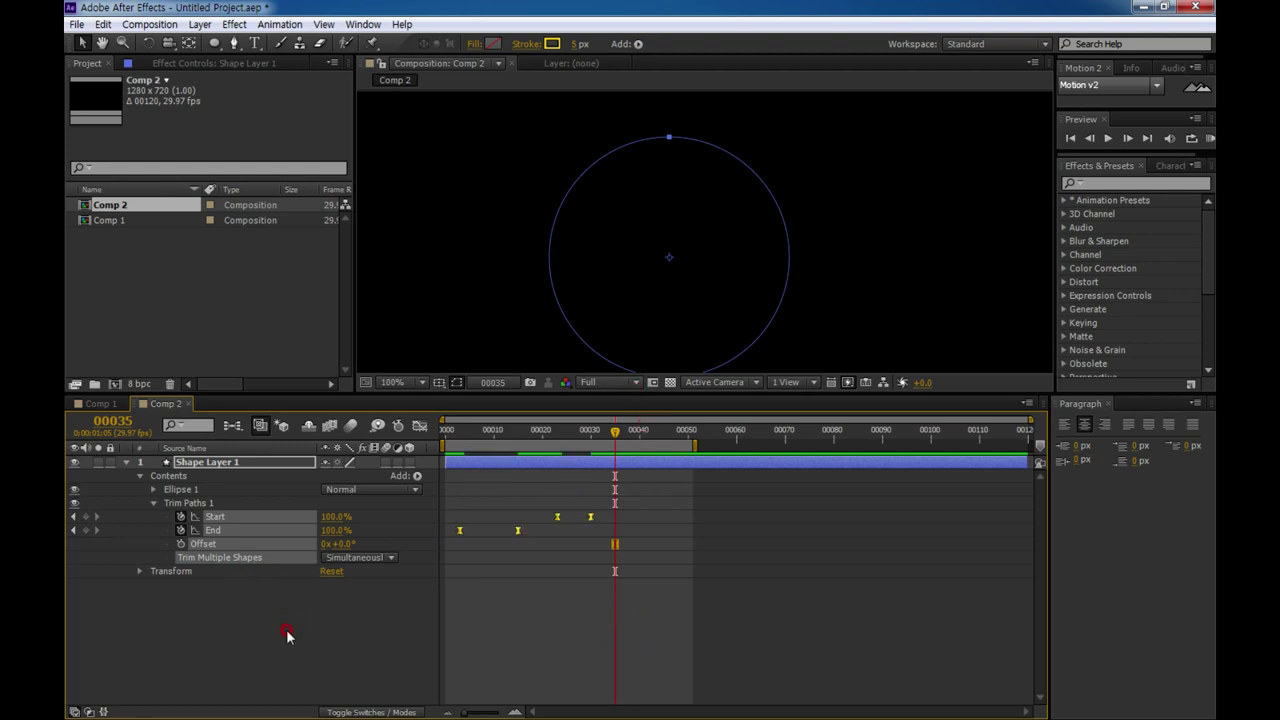
click(222, 463)
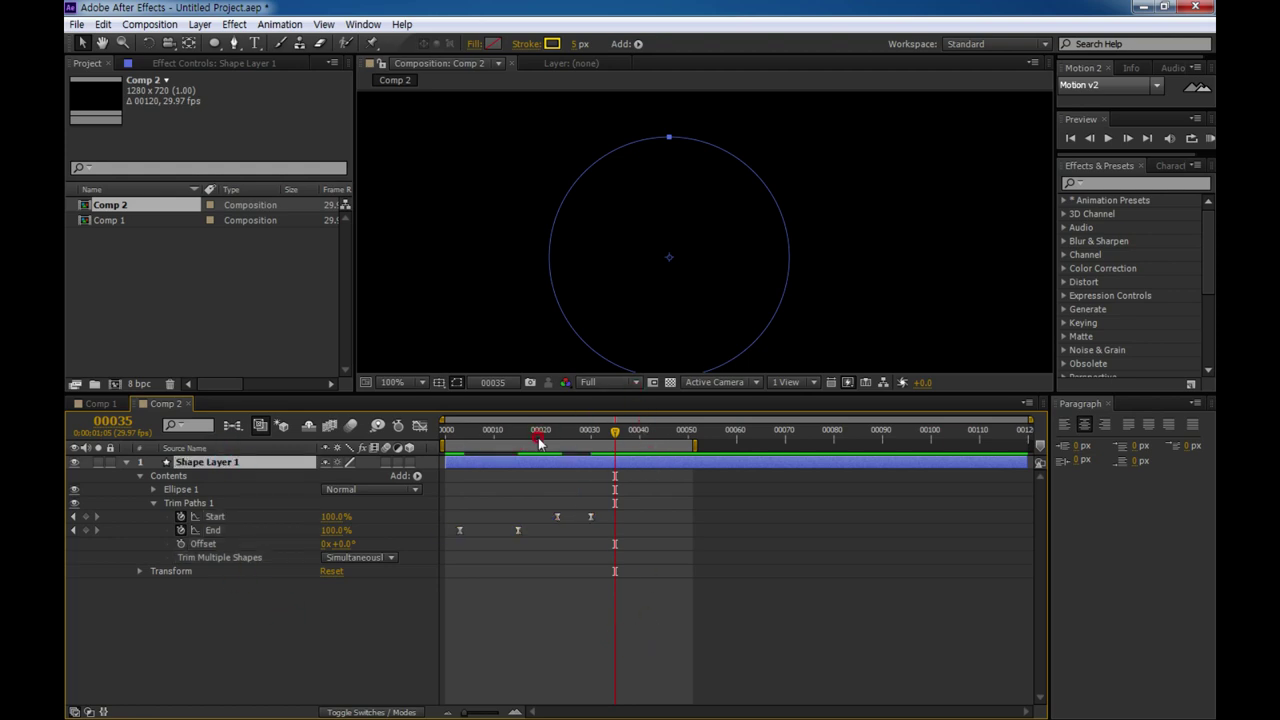
click(538, 437)
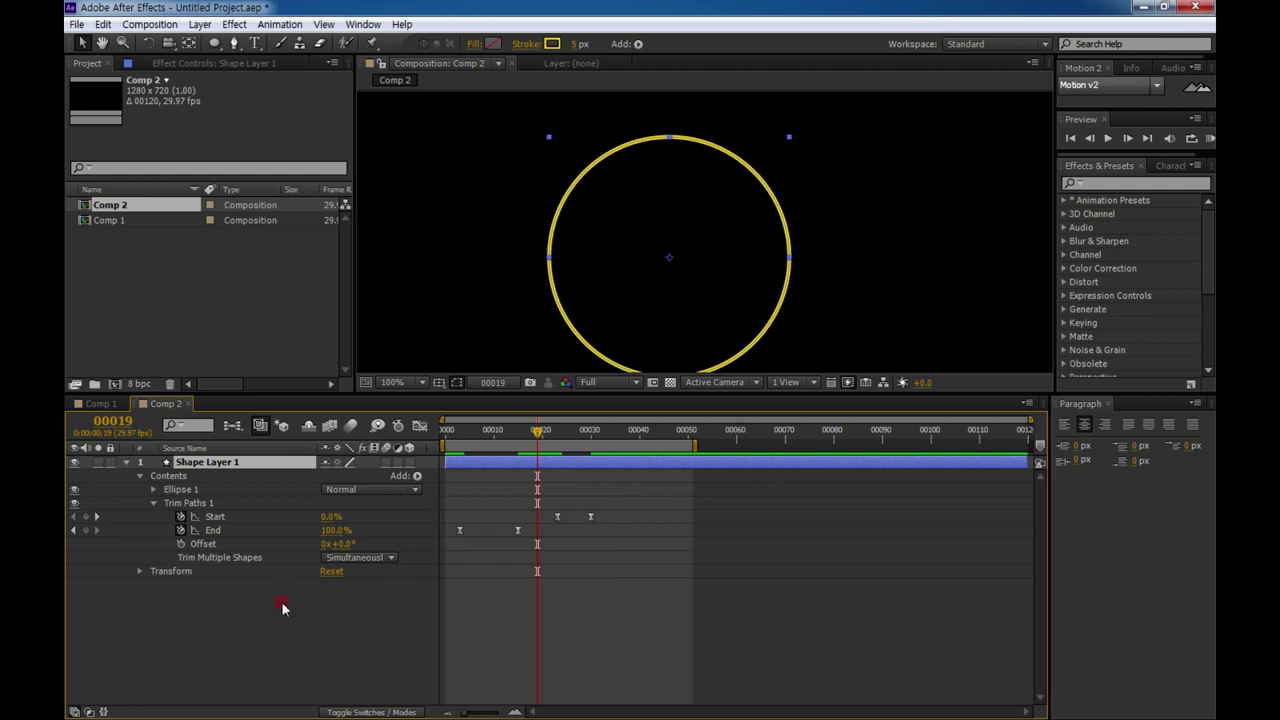
click(127, 463)
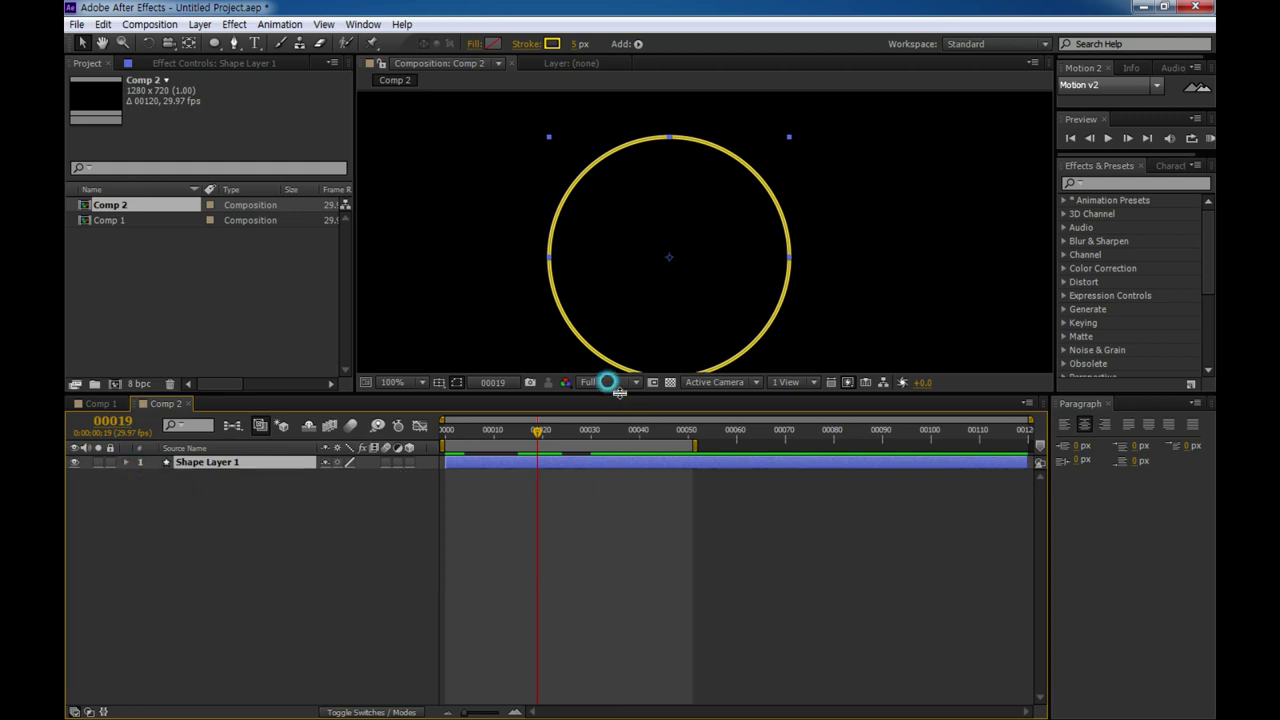
drag(620, 393, 612, 437)
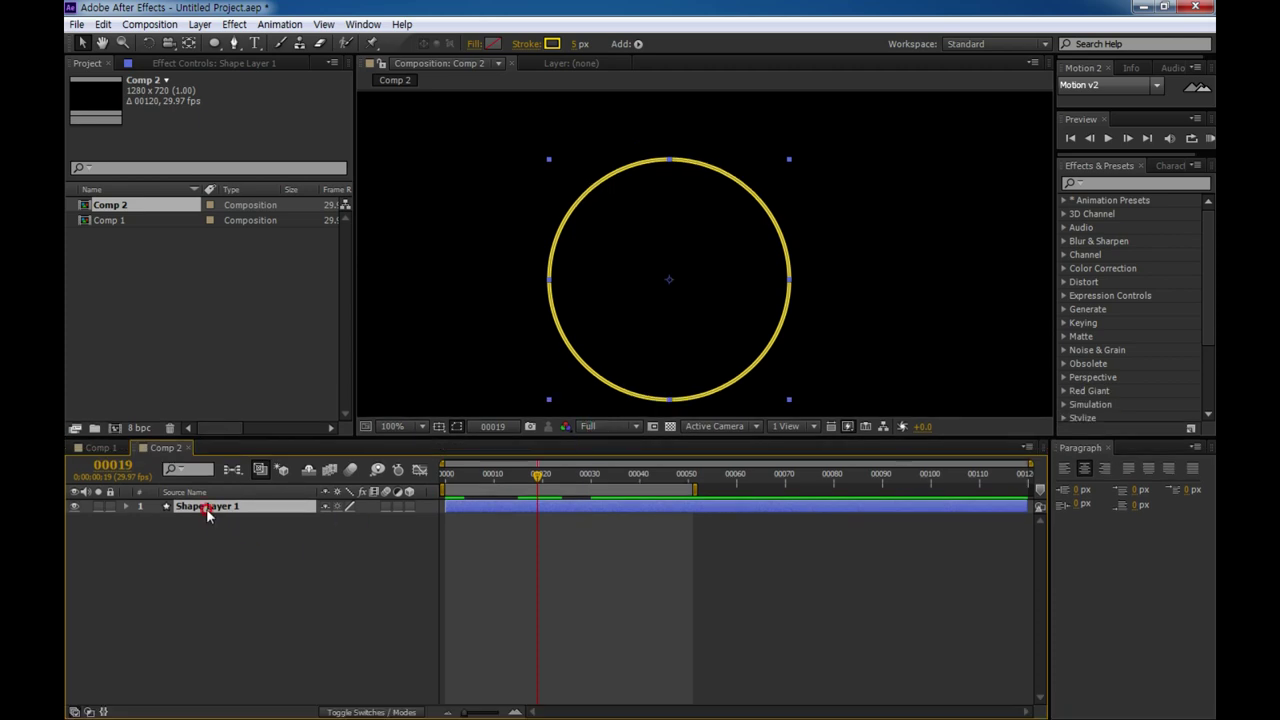
Step: Duplicate Shape Layer 1 and shrink the copy's Ellipse Path Size to 242
key(ctrl+d)
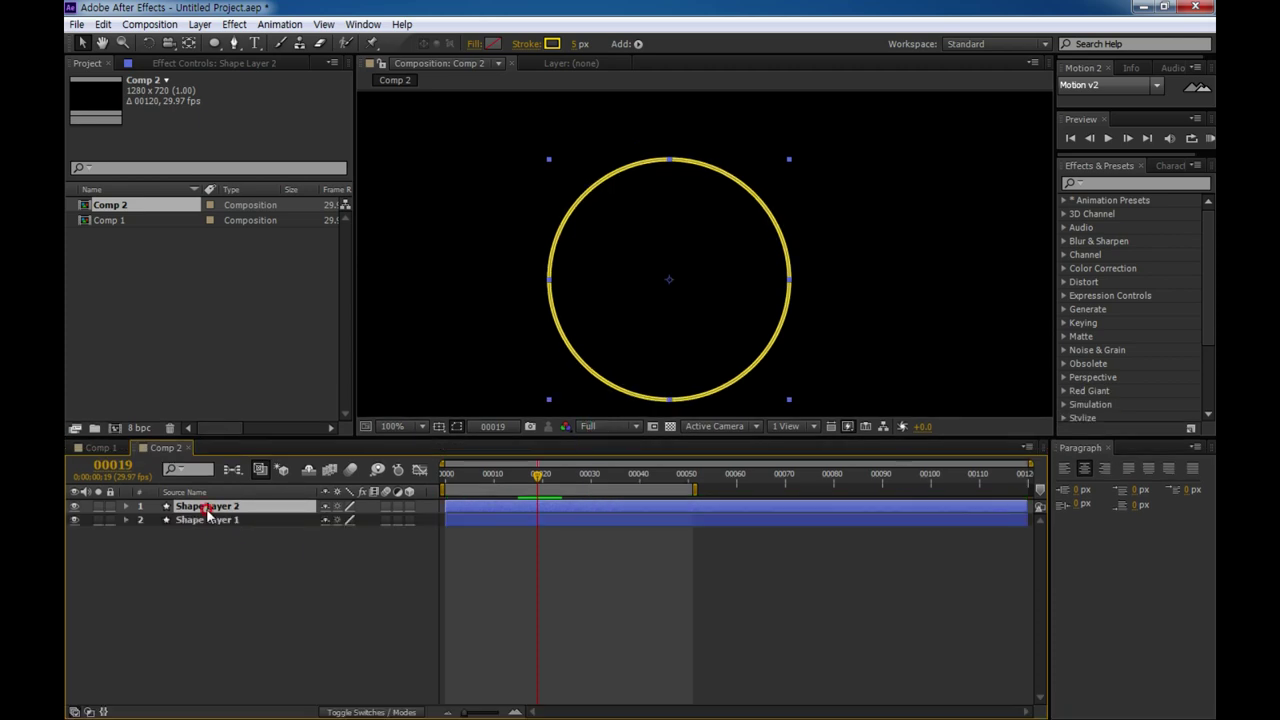
click(126, 506)
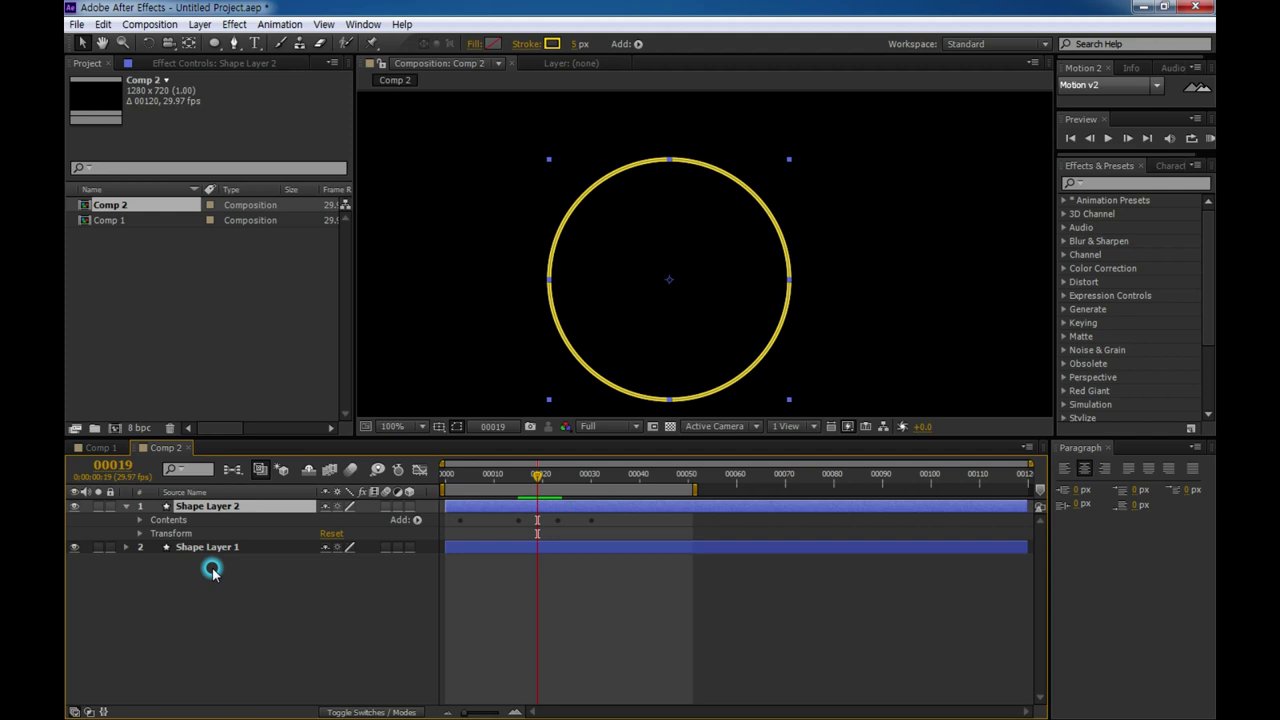
click(145, 520)
click(139, 520)
click(157, 533)
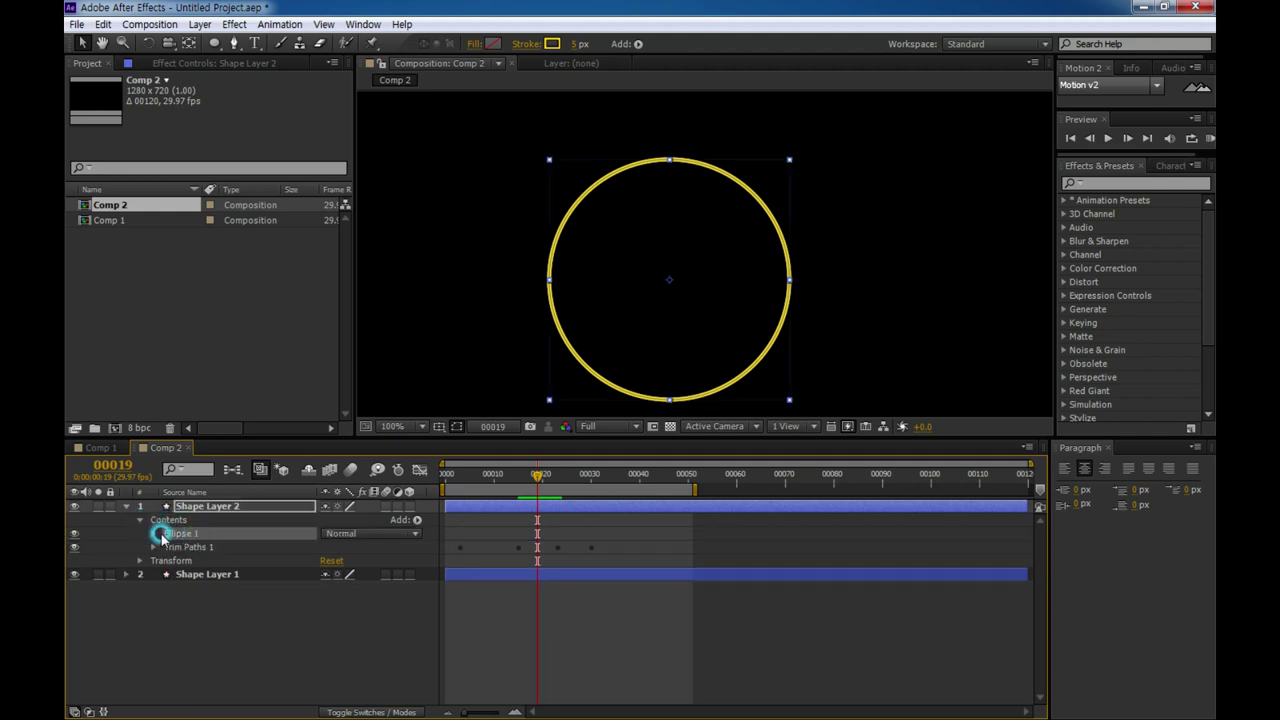
click(153, 533)
click(172, 547)
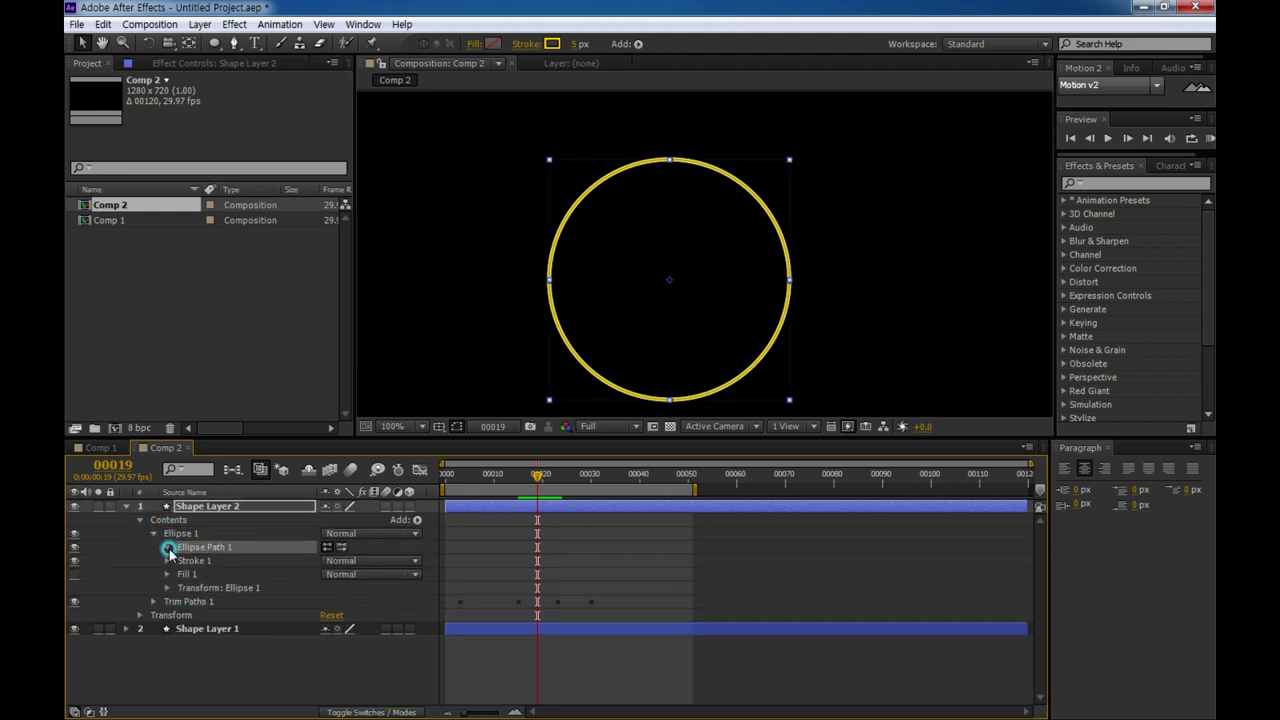
click(167, 547)
click(195, 560)
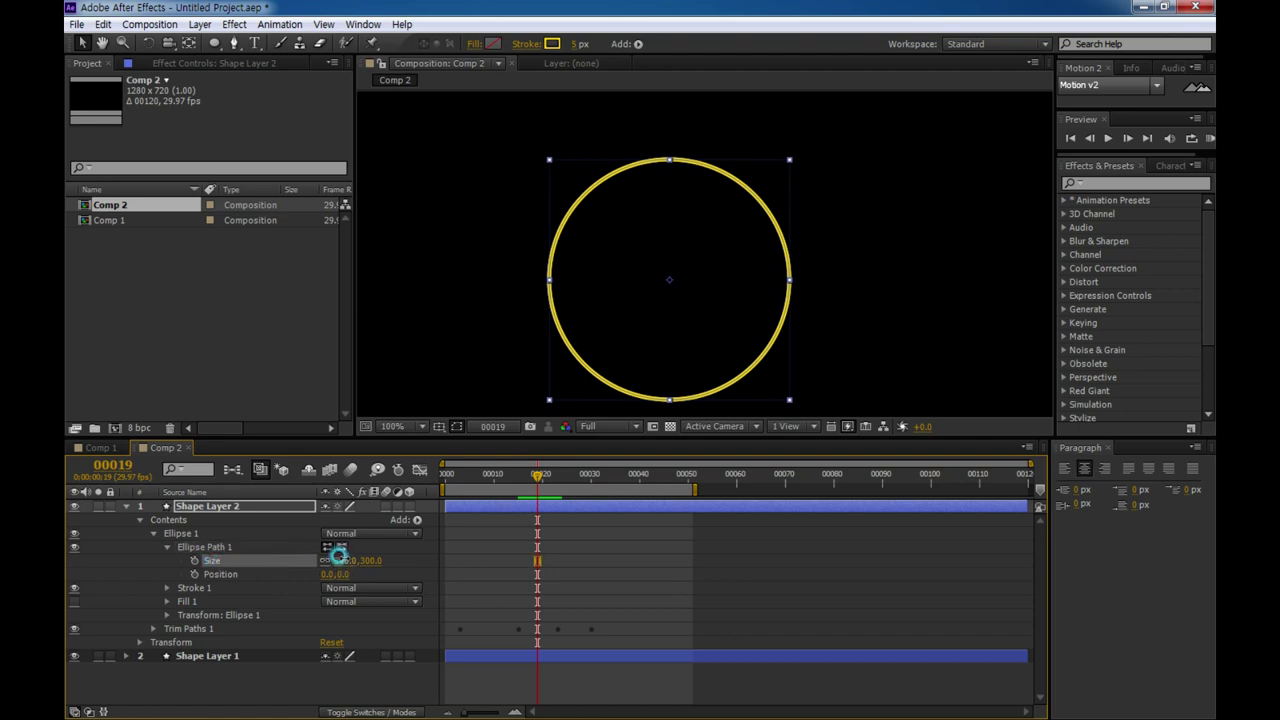
drag(340, 560, 306, 566)
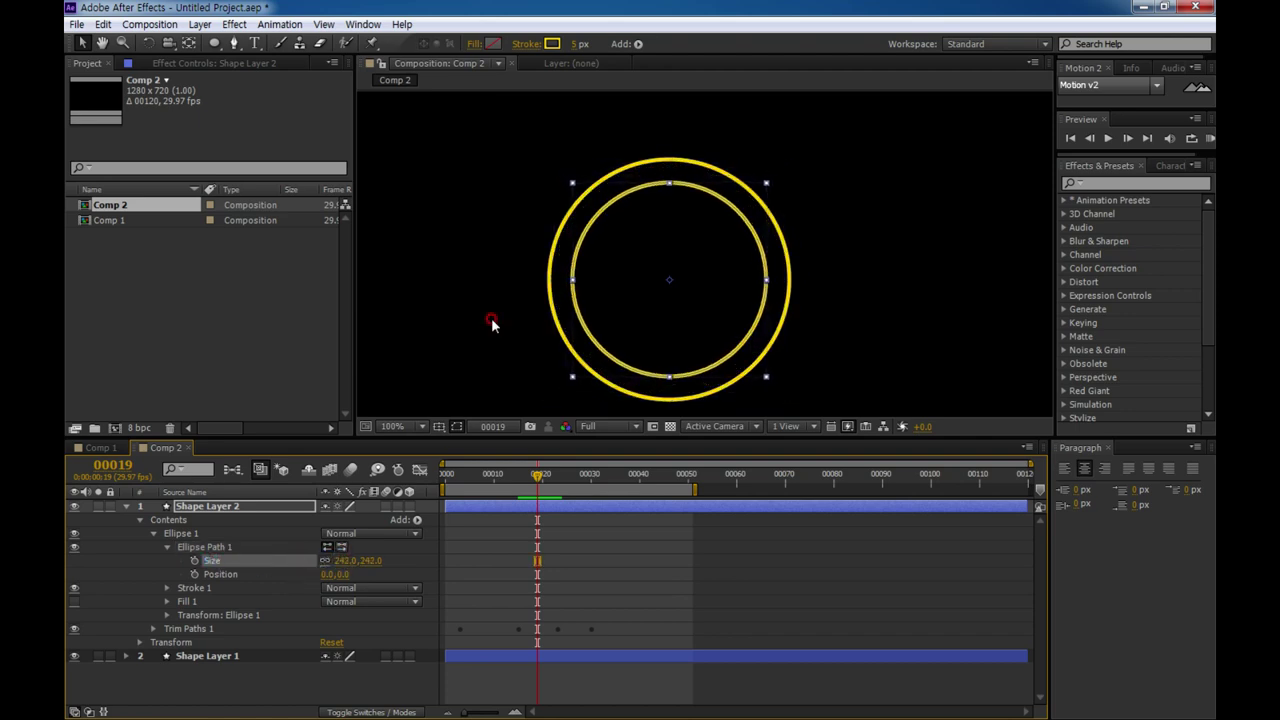
Step: Thicken the inner ring's stroke to about 25 px and color it cyan
drag(572, 49, 566, 55)
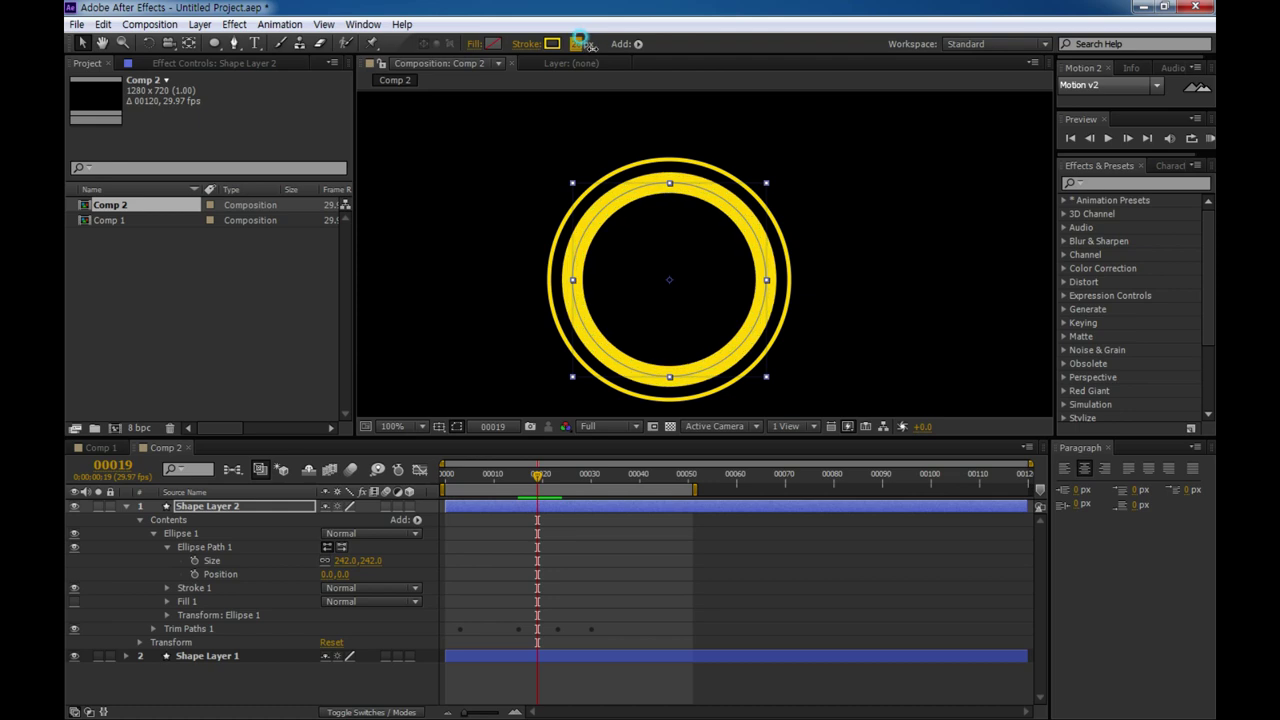
click(552, 44)
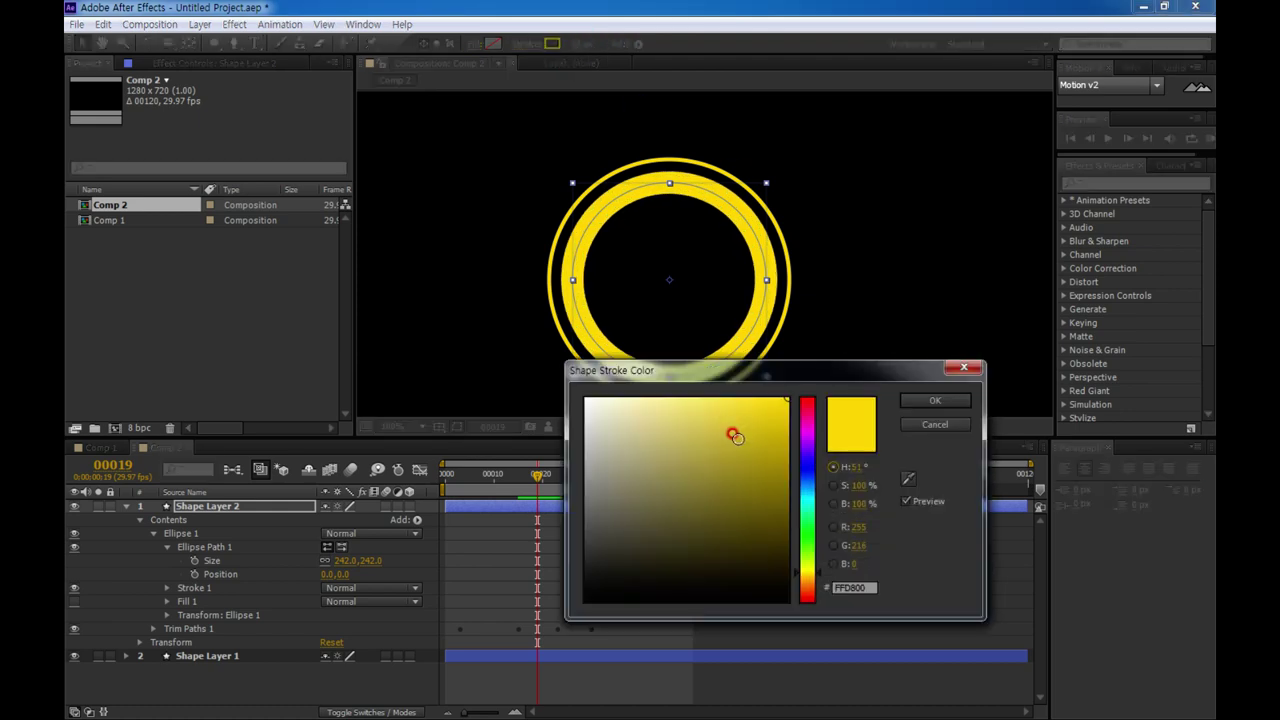
click(806, 488)
drag(806, 488, 804, 494)
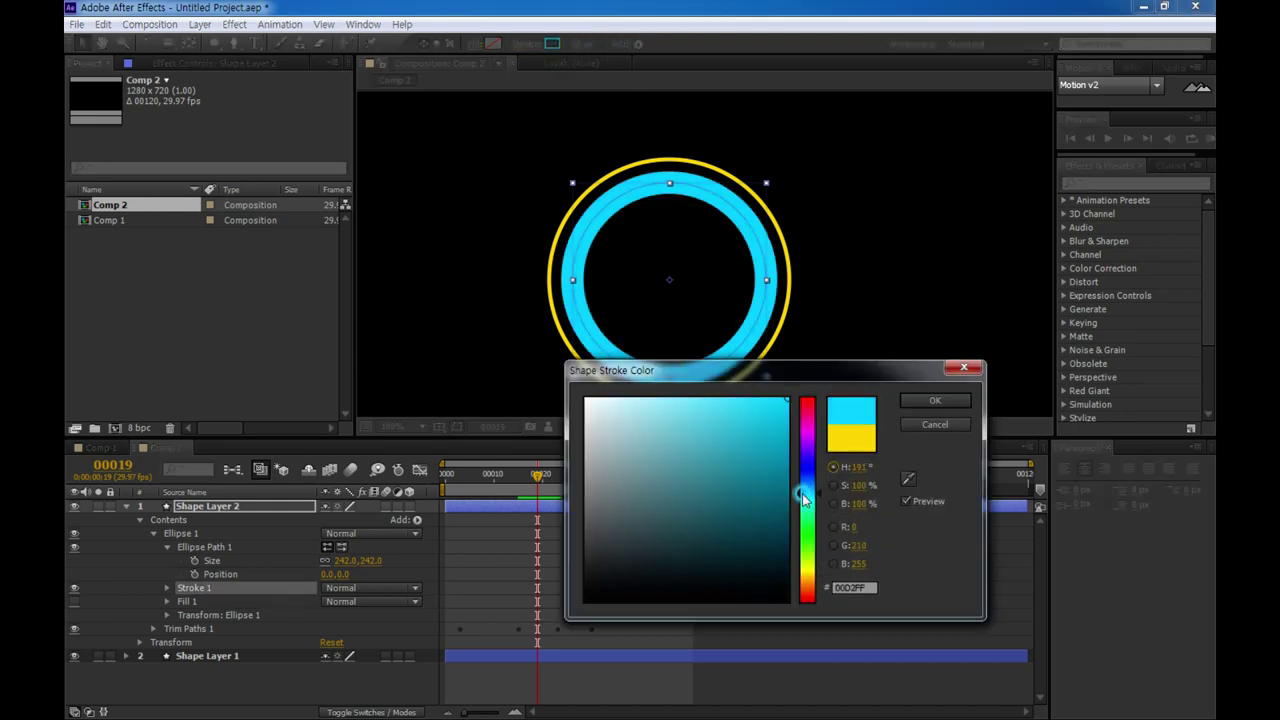
click(950, 401)
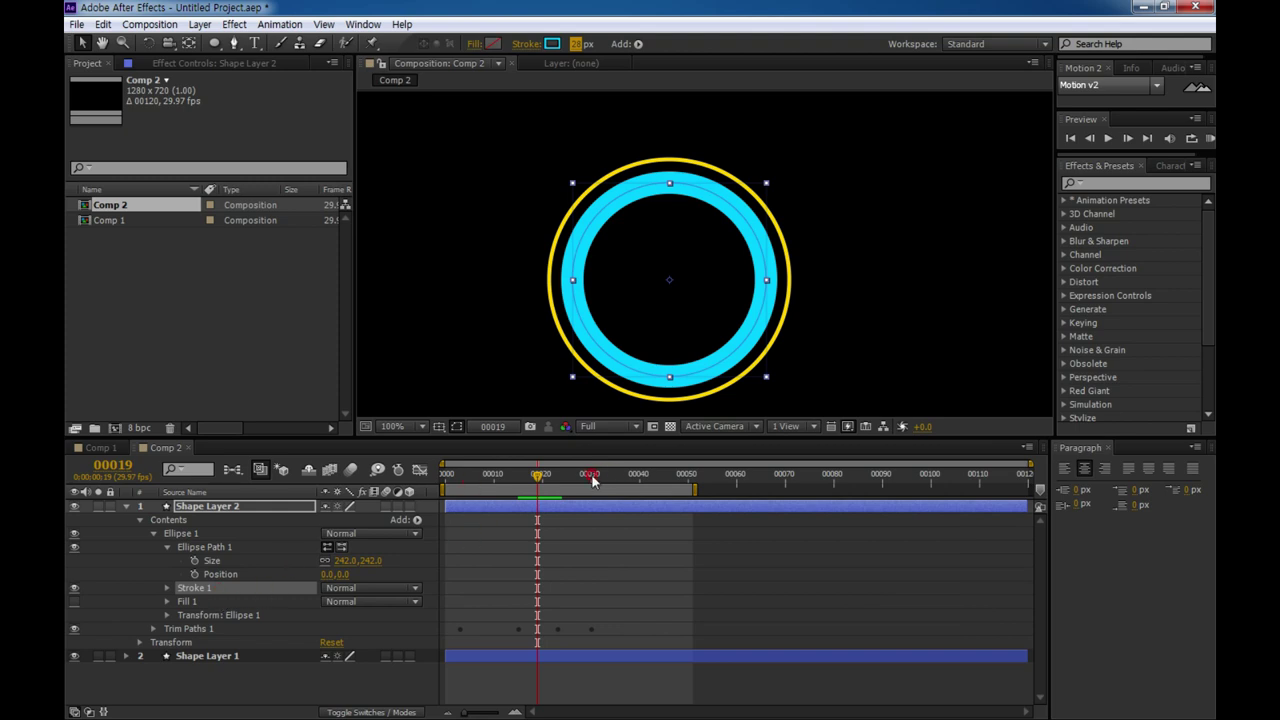
mouse_move(538, 474)
mouse_down()
mouse_move(434, 493)
mouse_move(510, 490)
mouse_up()
Step: Rotate the yellow ring's Ellipse 1 transform by 49° on Shape Layer 1
click(134, 657)
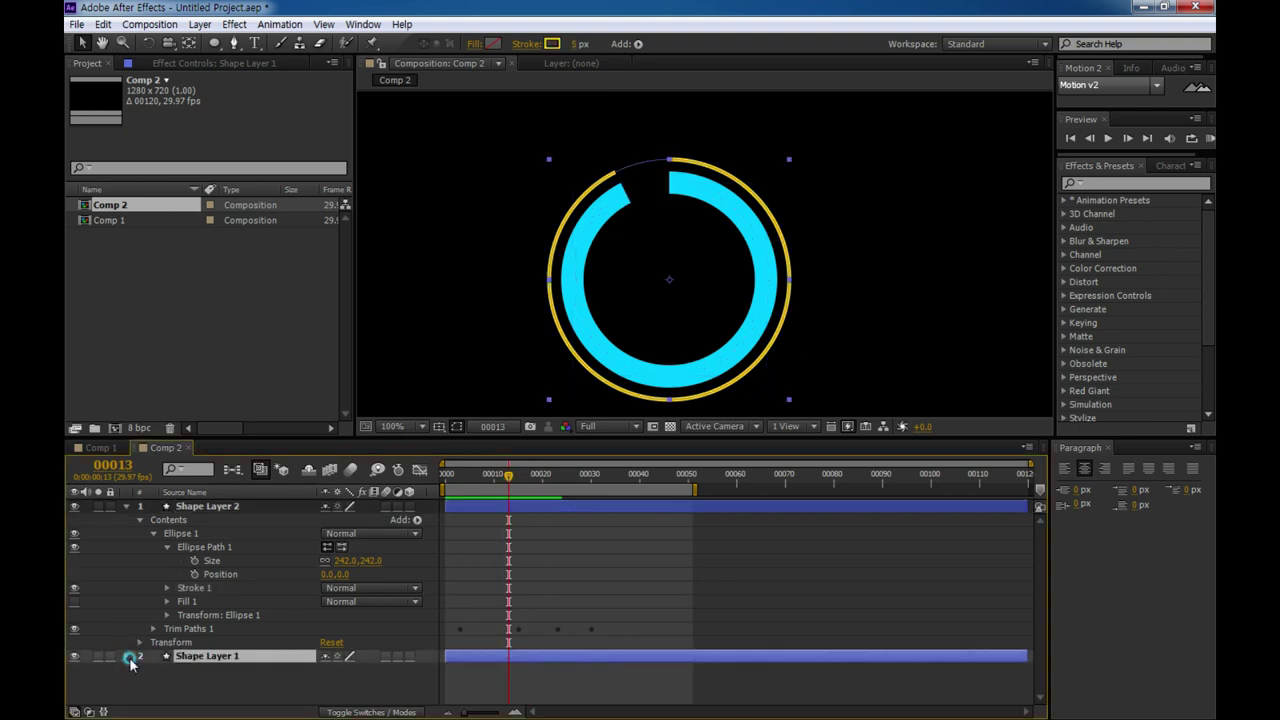
click(127, 656)
drag(357, 437, 357, 298)
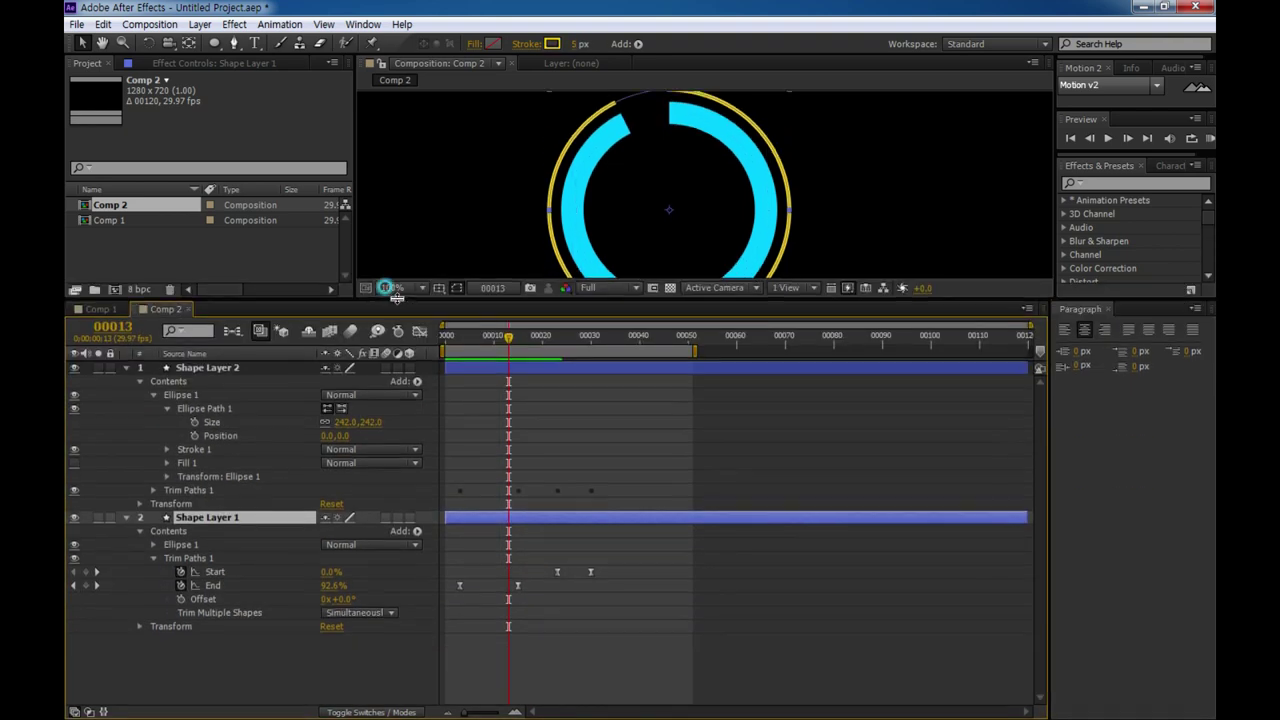
click(153, 558)
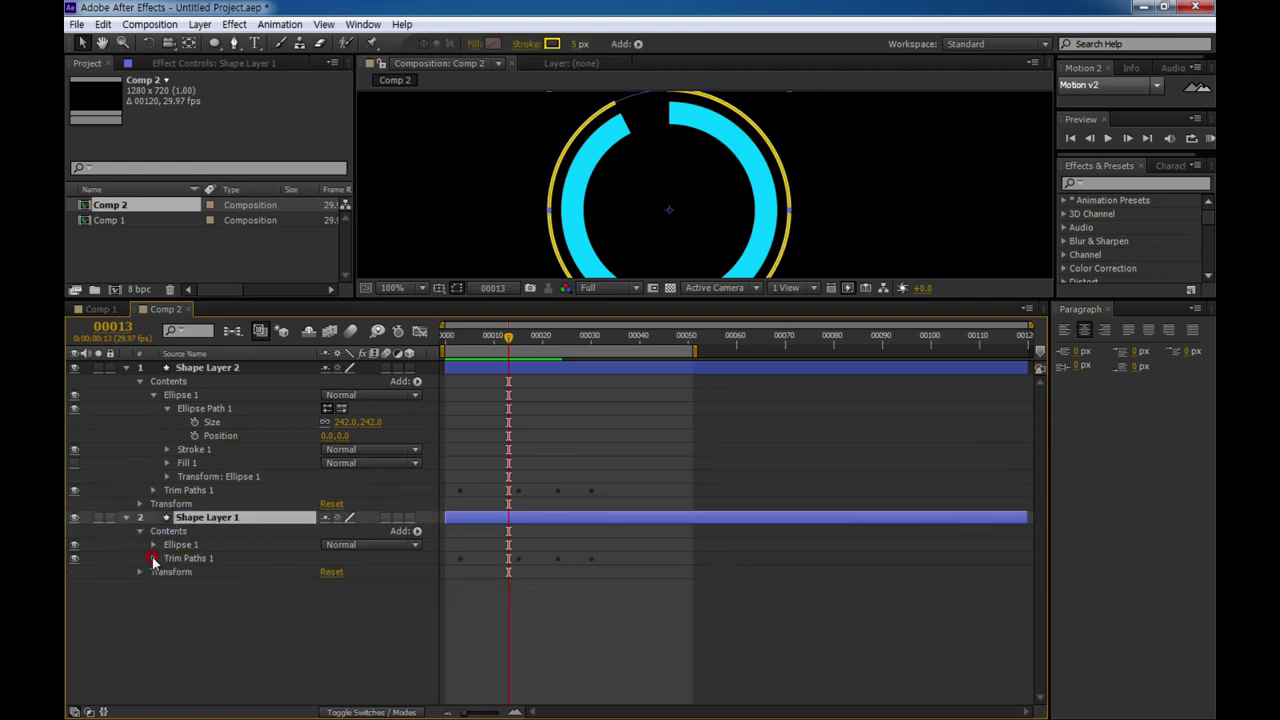
click(162, 546)
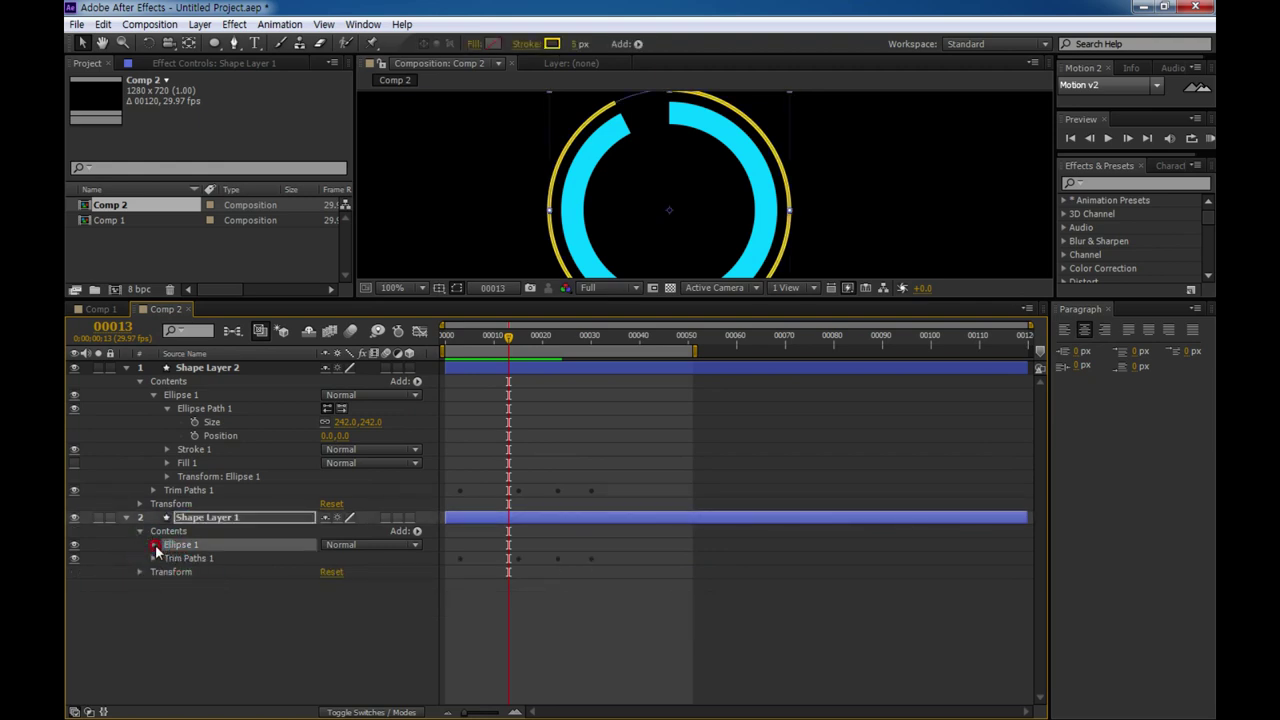
click(154, 545)
click(197, 628)
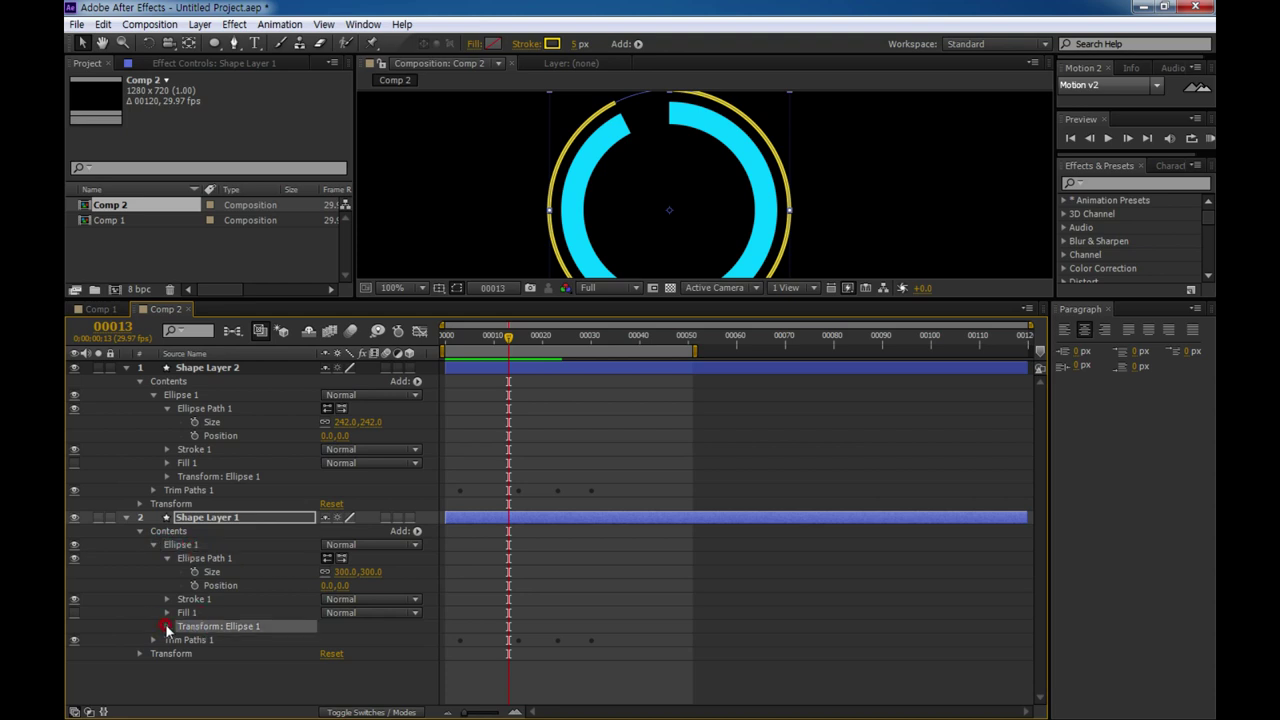
click(167, 626)
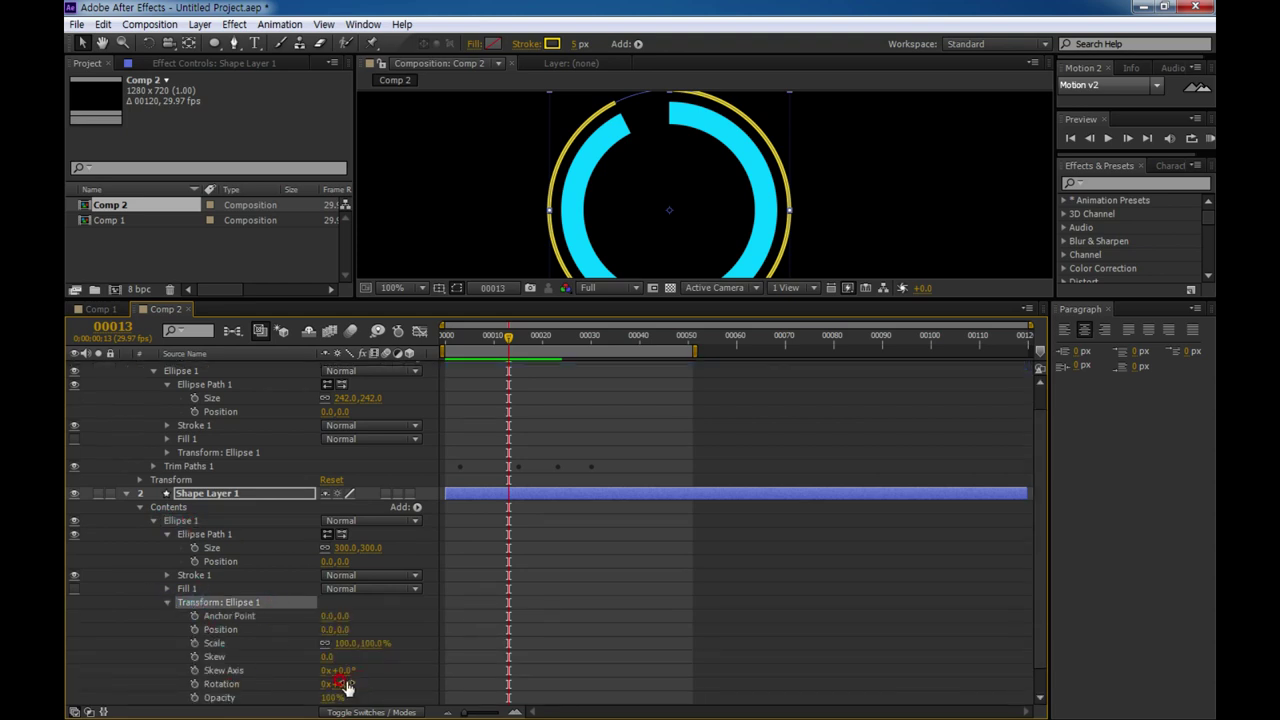
drag(345, 686, 446, 629)
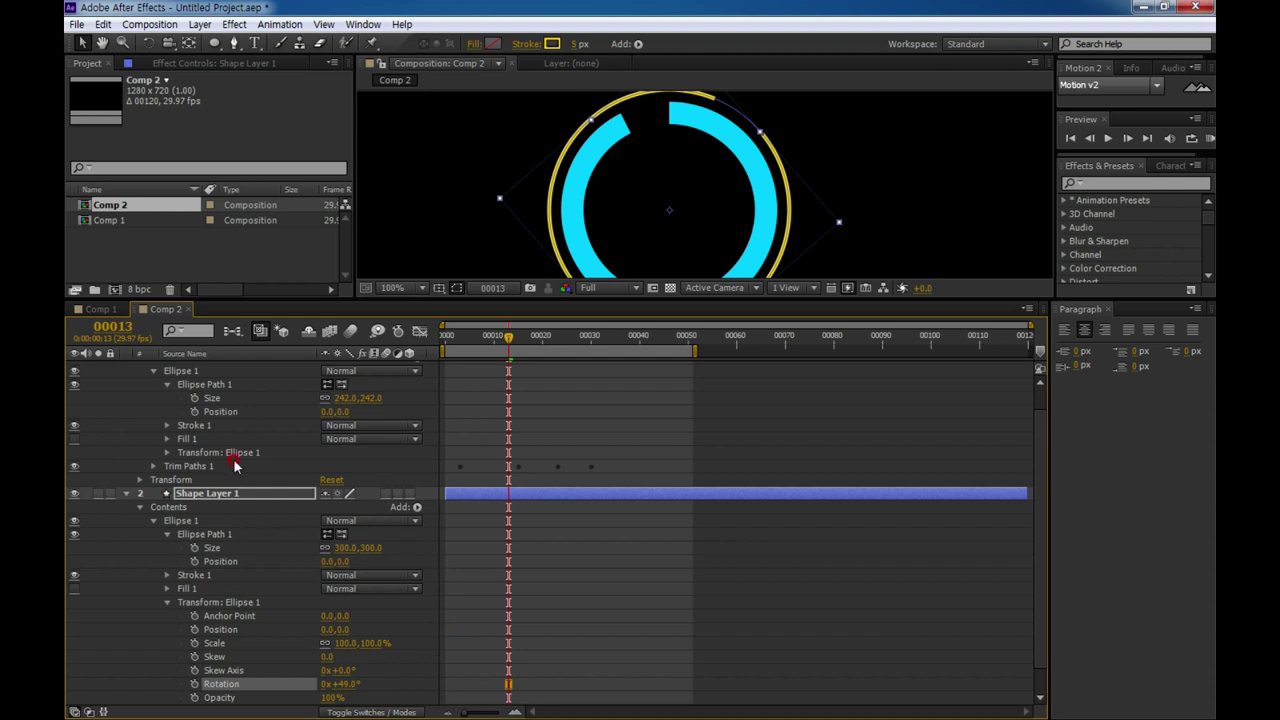
scroll(260, 490, up, 1)
Step: Rotate the cyan ring's Ellipse 1 transform on Shape Layer 2 to 56°
click(220, 368)
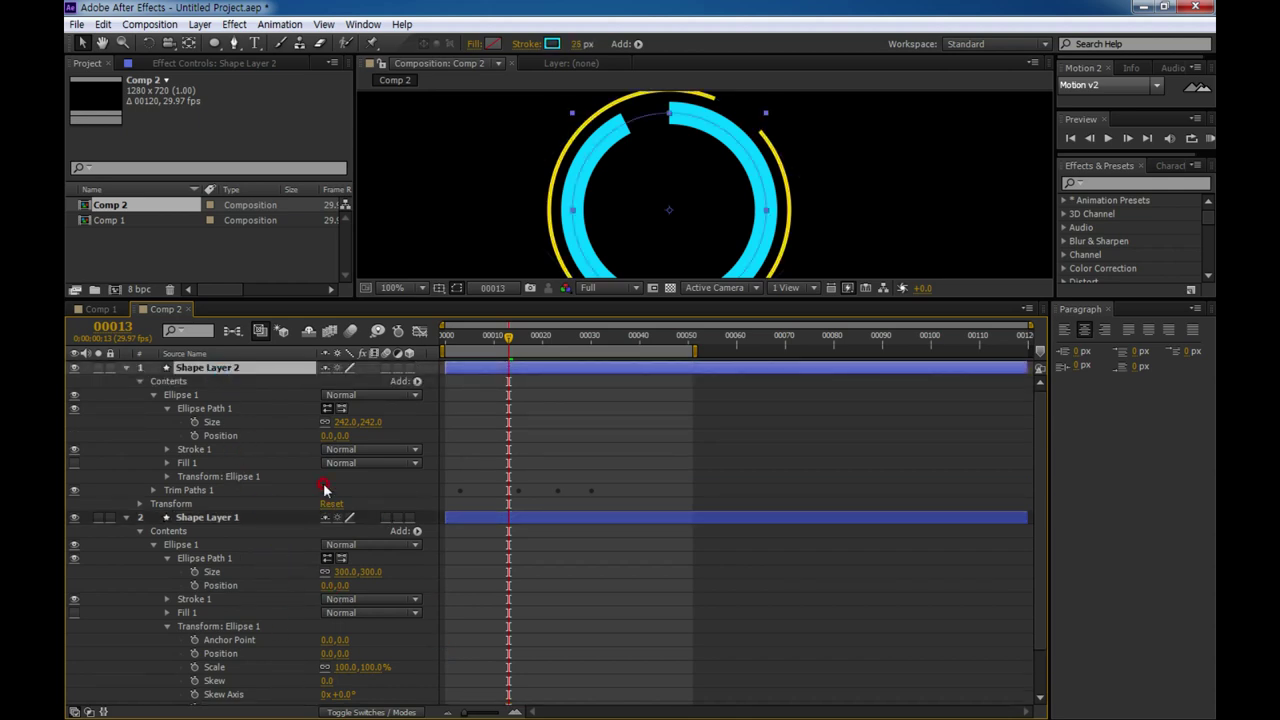
click(210, 478)
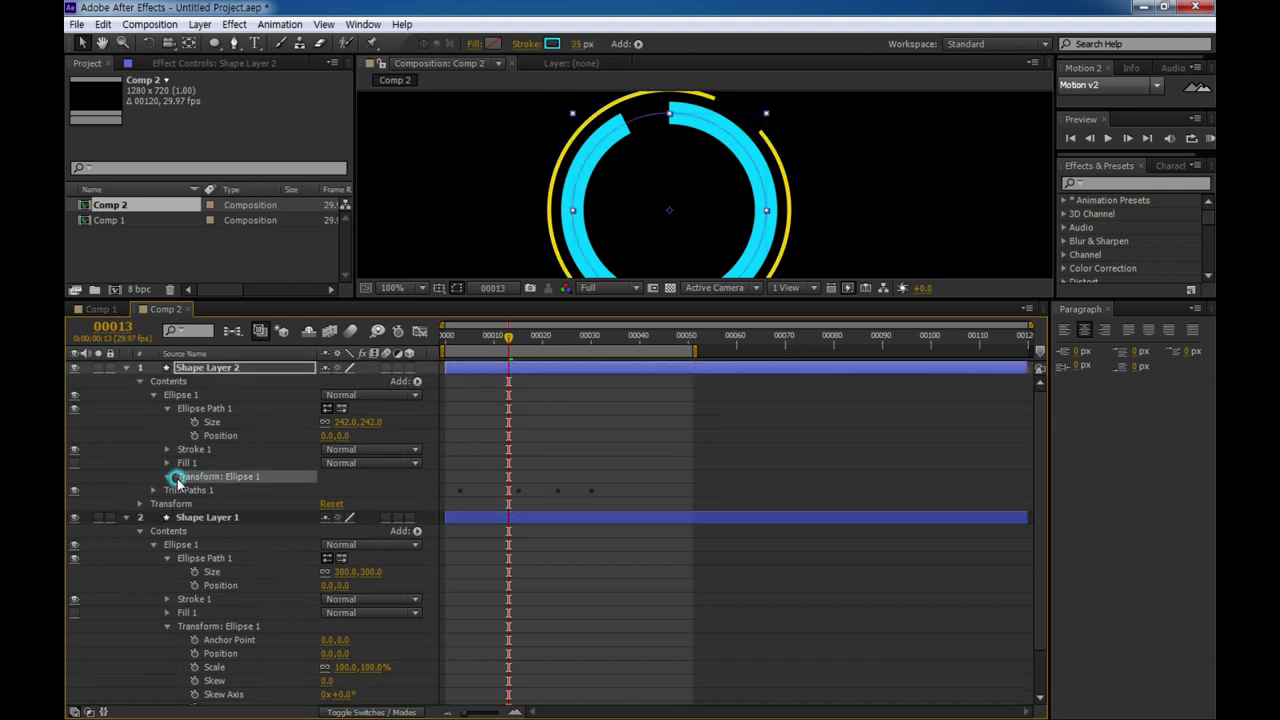
click(167, 477)
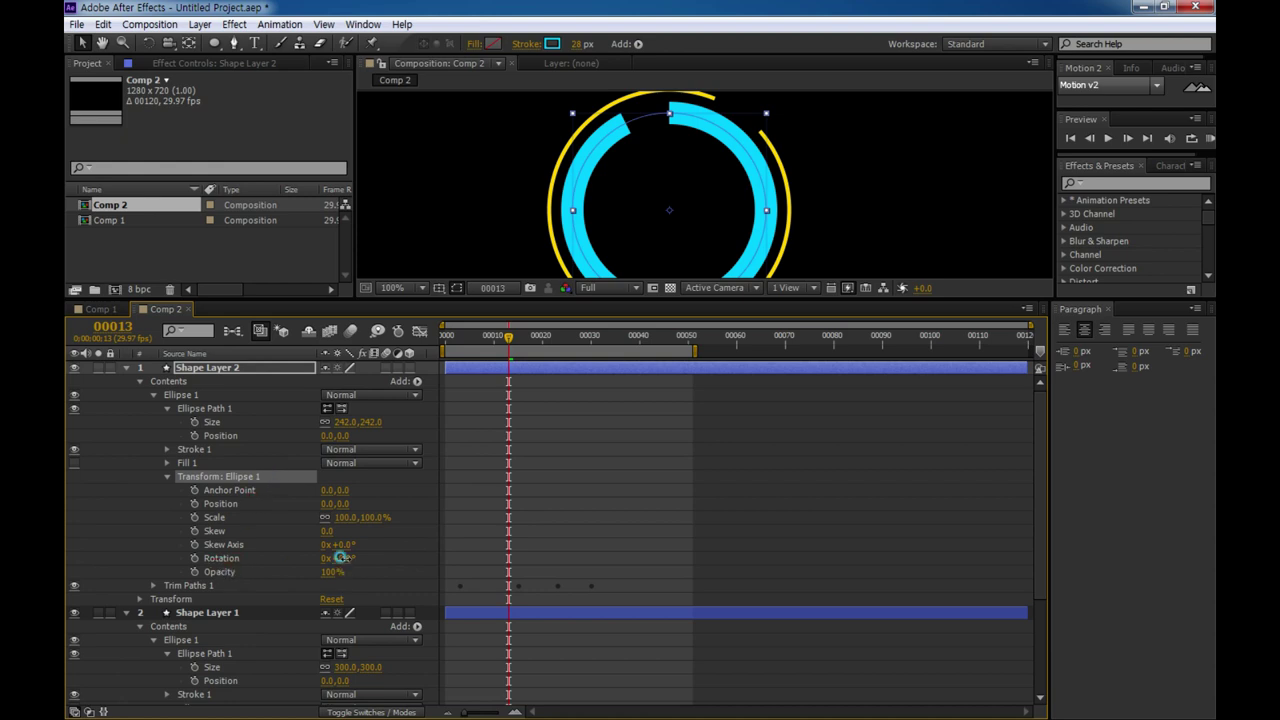
drag(341, 557, 387, 557)
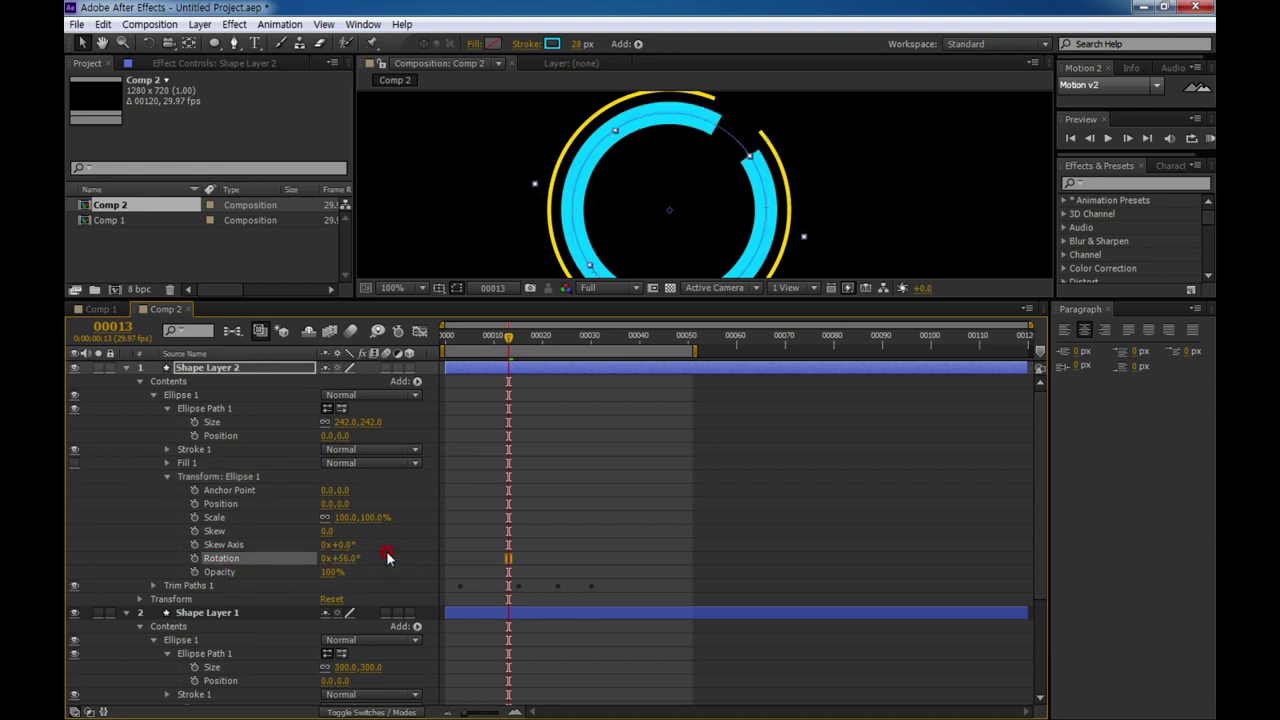
Step: Collapse both layers, enlarge the viewer, settle on frame 12 and select Shape Layer 1
click(126, 368)
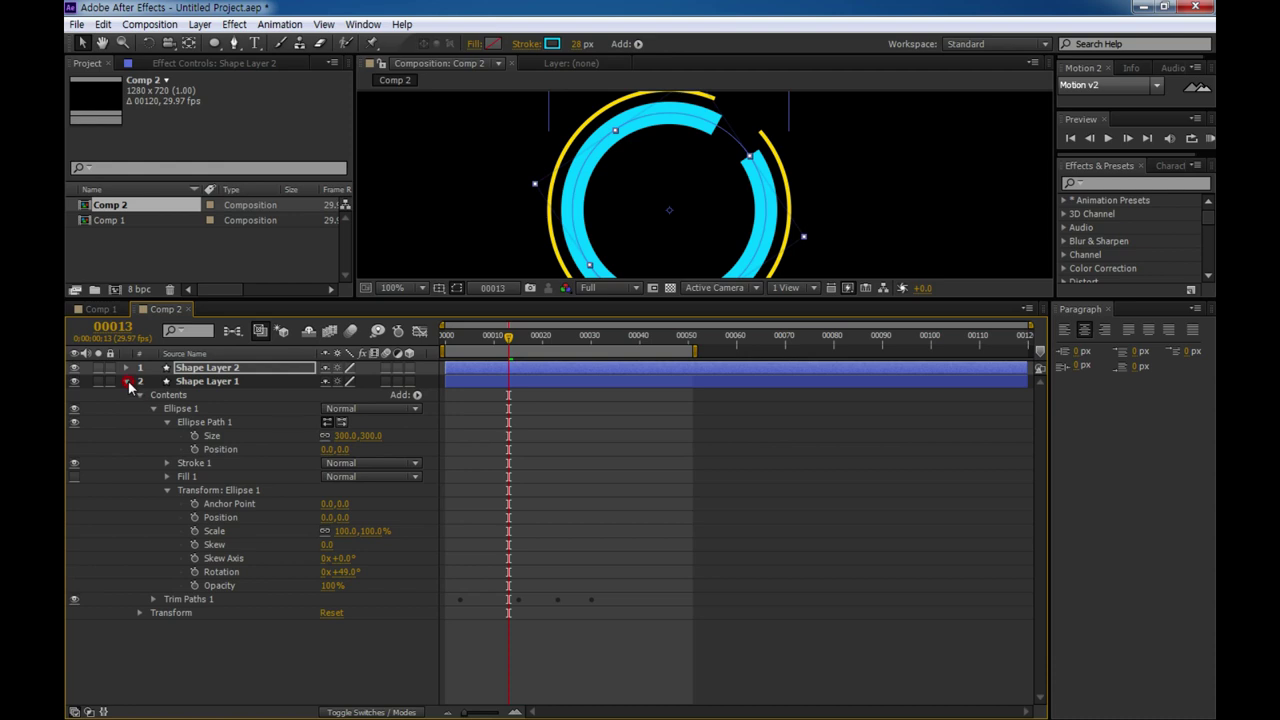
click(127, 382)
mouse_move(529, 306)
mouse_down()
mouse_move(529, 409)
mouse_move(509, 456)
mouse_up()
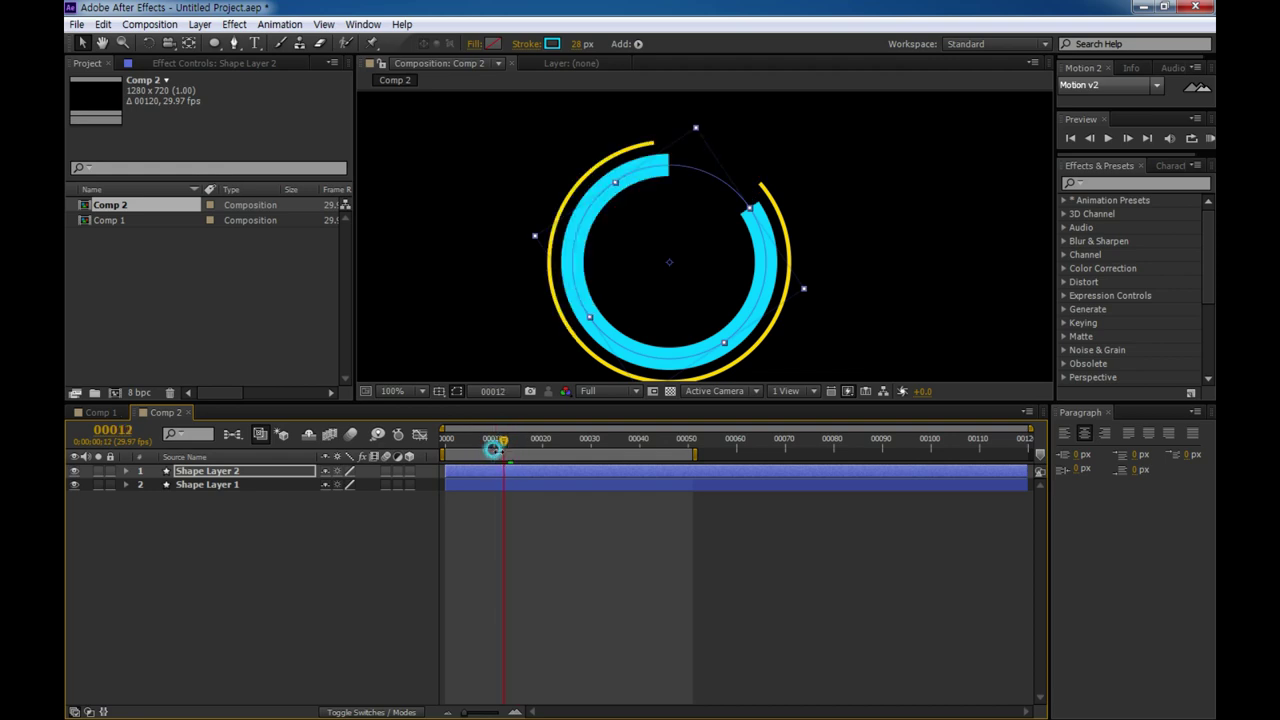
drag(509, 456, 503, 446)
click(205, 485)
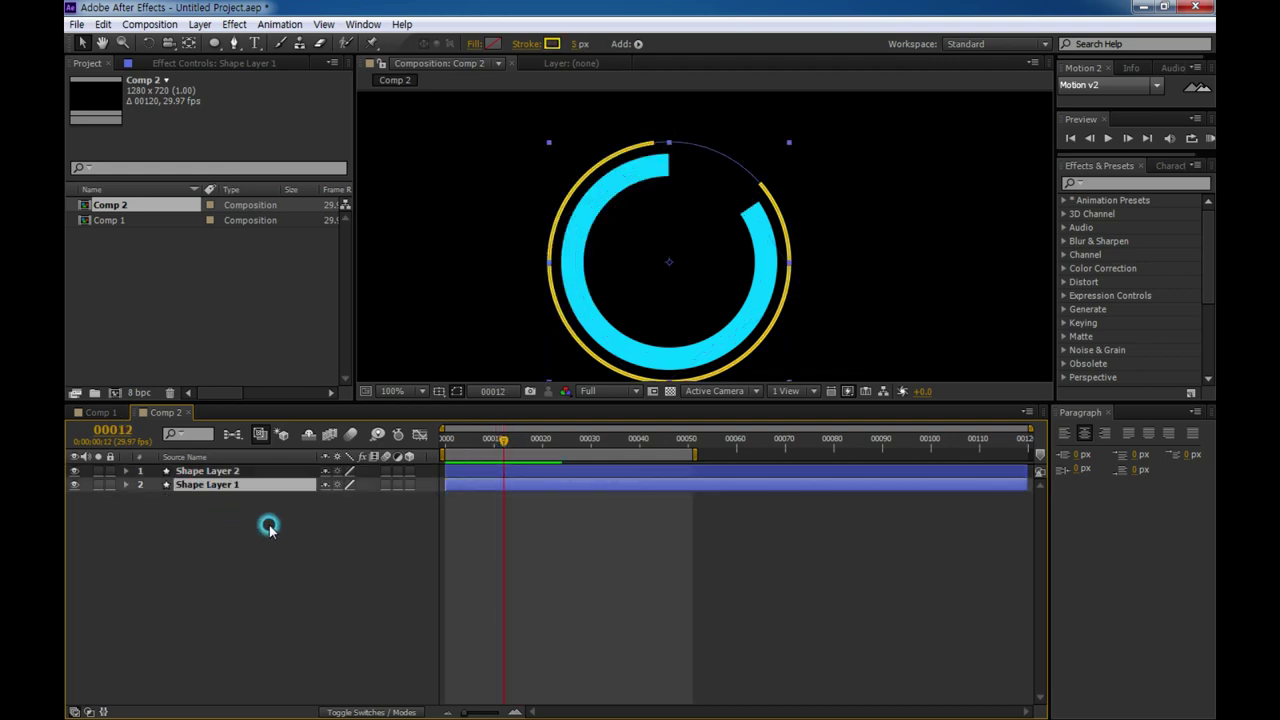
Step: Duplicate the yellow ring's layer and shrink the copy's Ellipse Path Size to 194
key(ctrl+d)
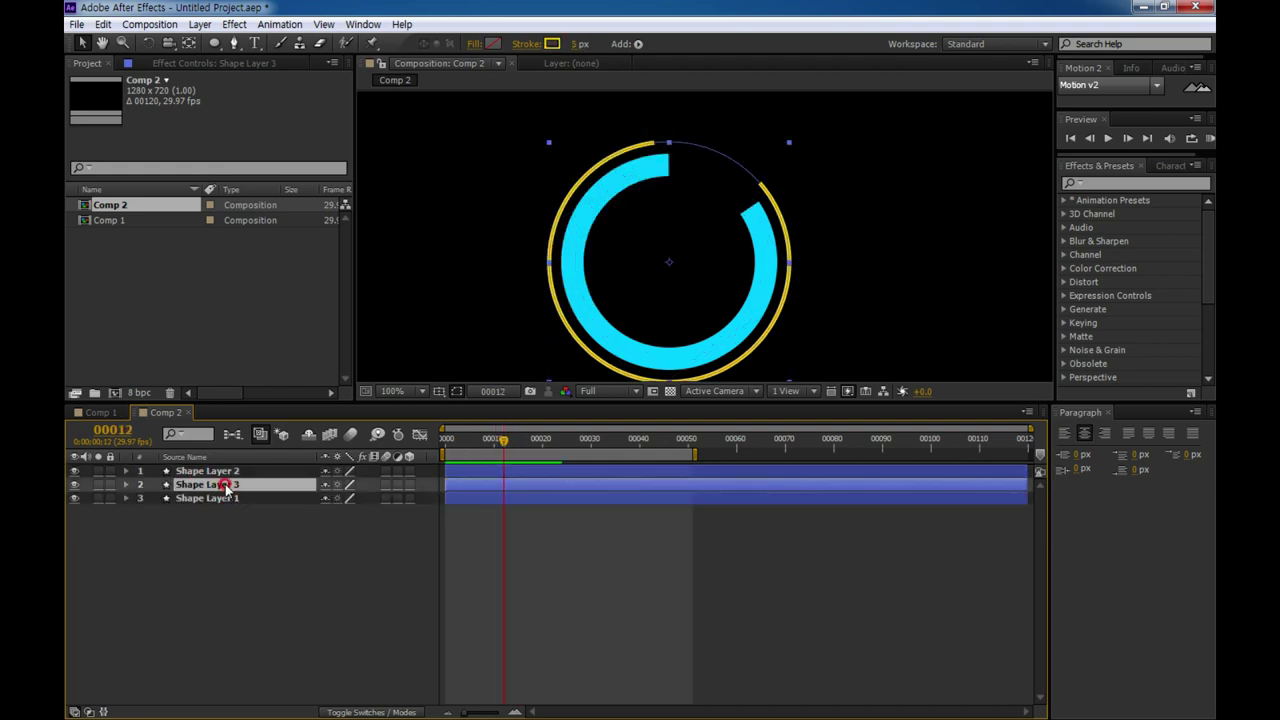
click(125, 484)
click(146, 499)
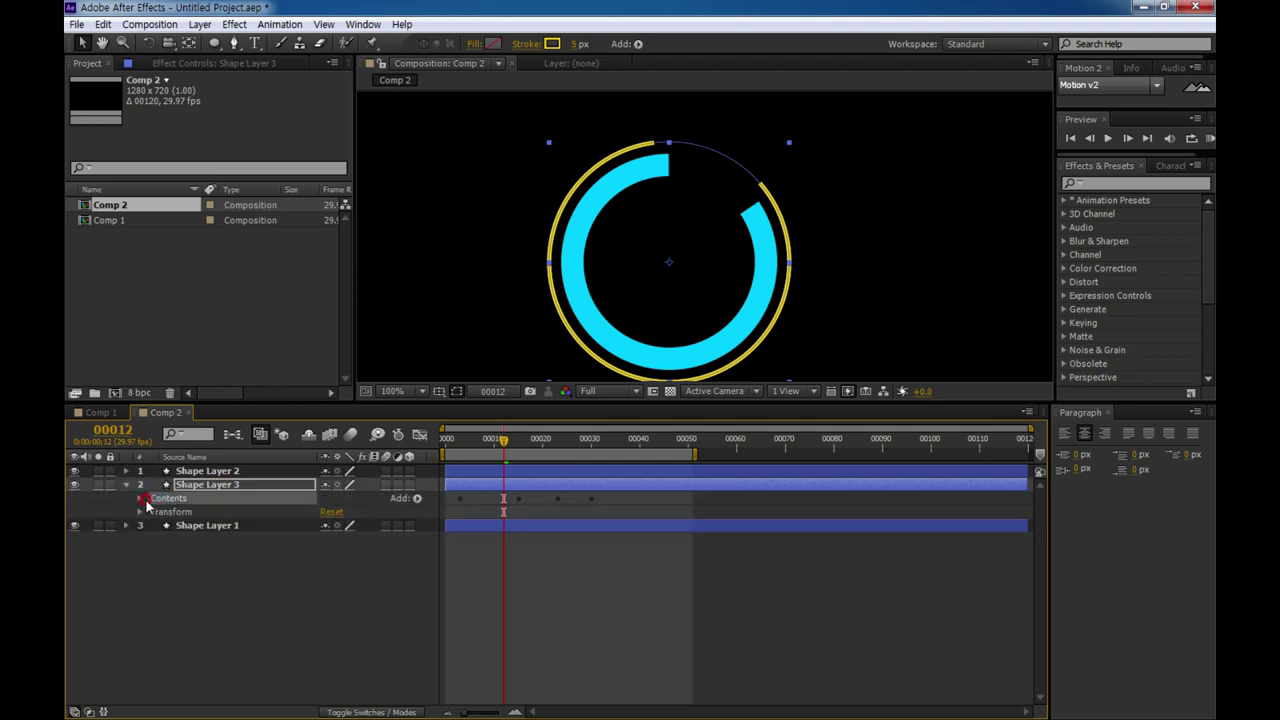
click(140, 499)
click(153, 512)
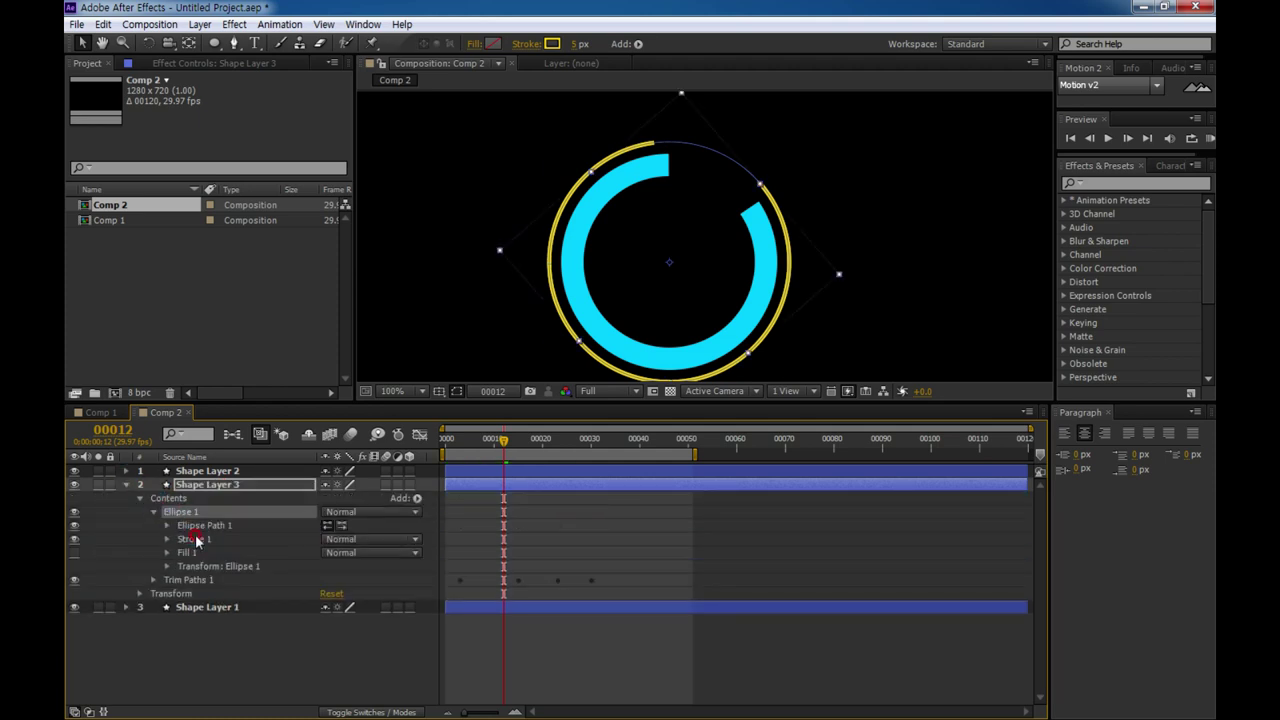
click(166, 525)
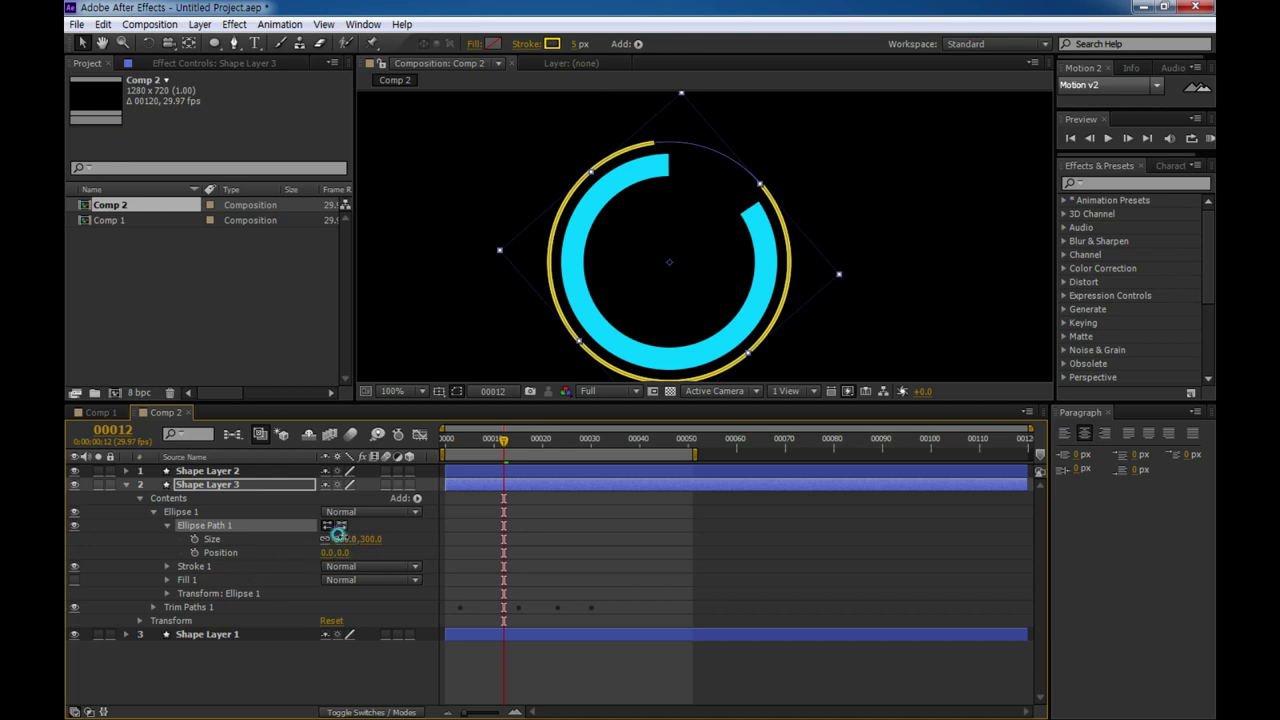
drag(336, 539, 266, 550)
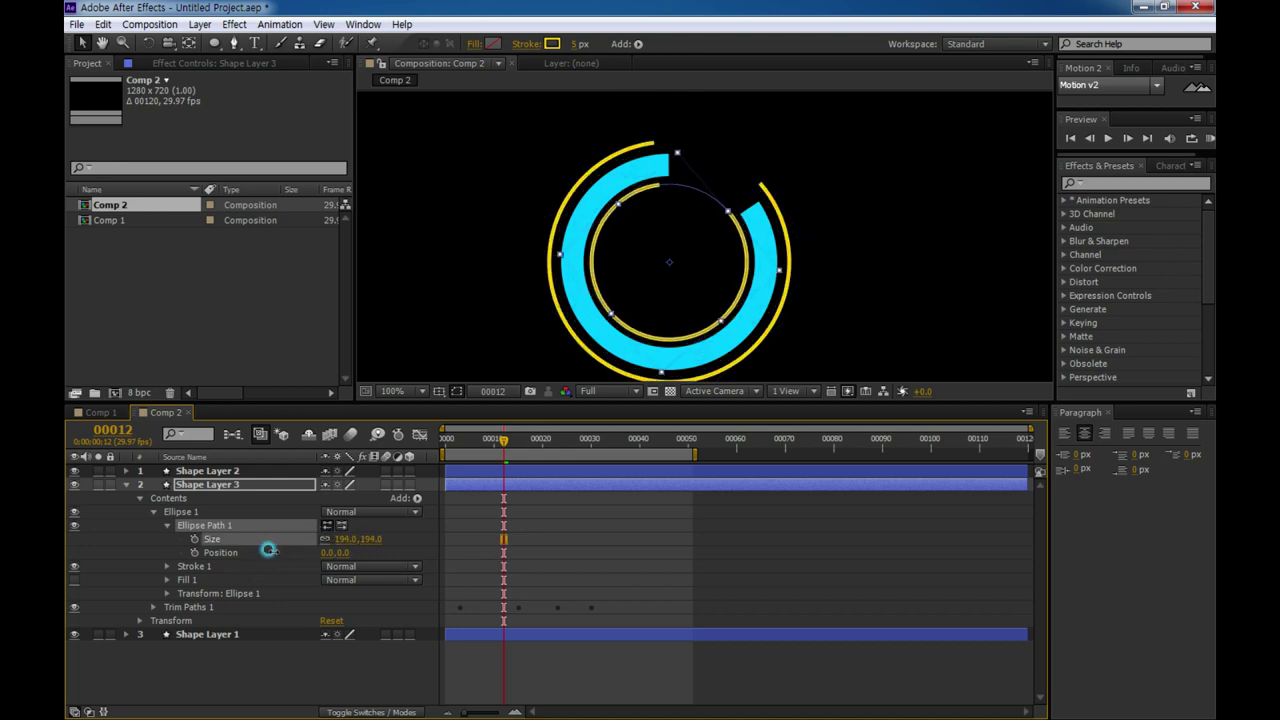
Step: Give the new ring a near-white FCF9E5 stroke, 11 px wide
click(552, 43)
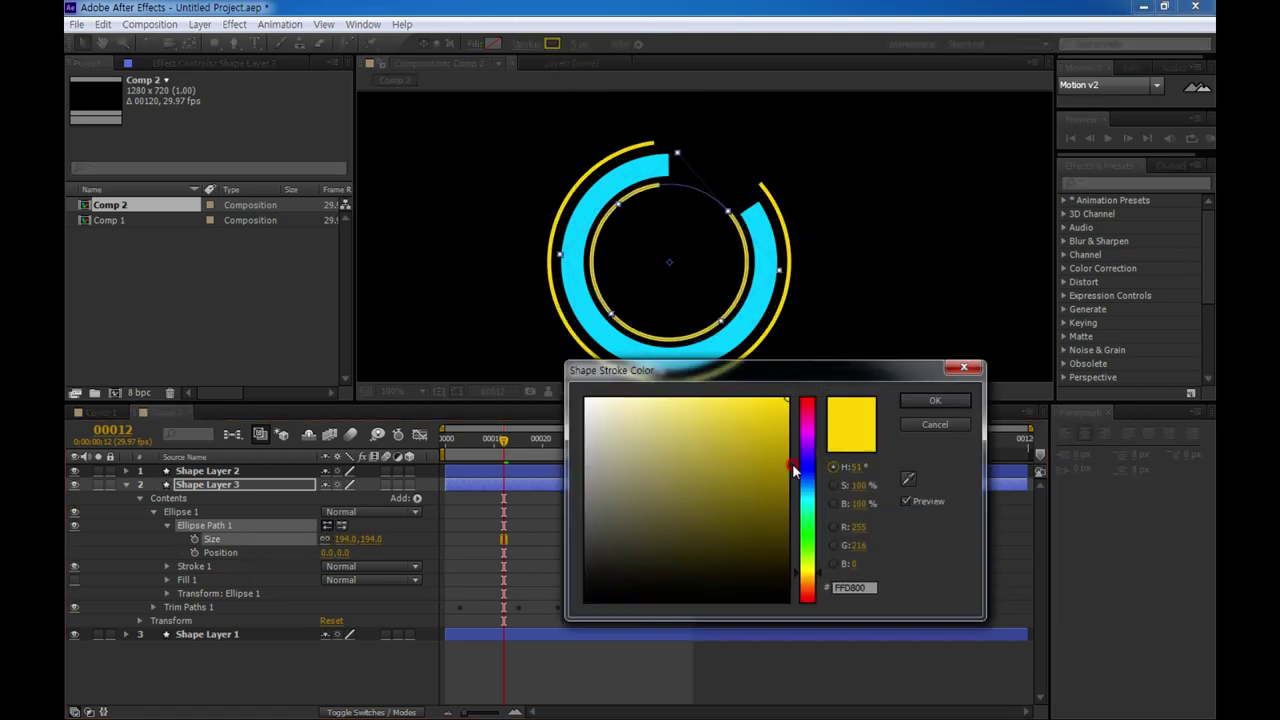
click(727, 418)
drag(730, 422, 602, 400)
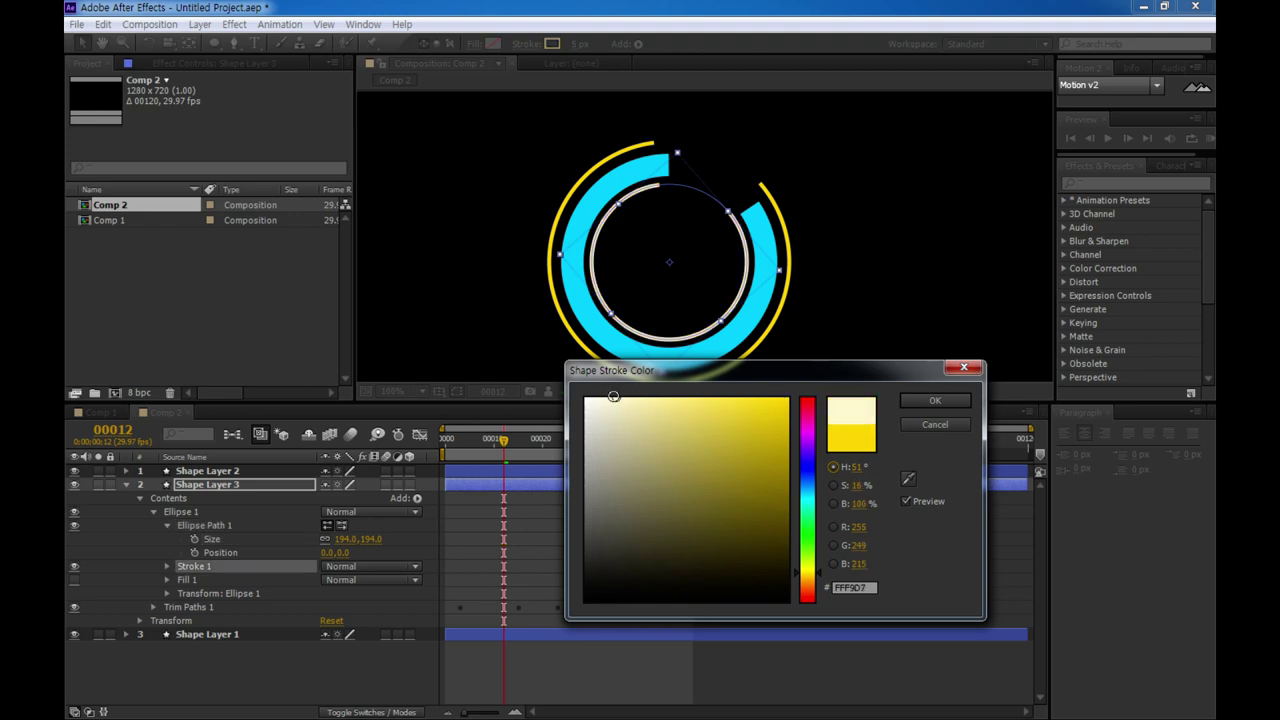
click(918, 400)
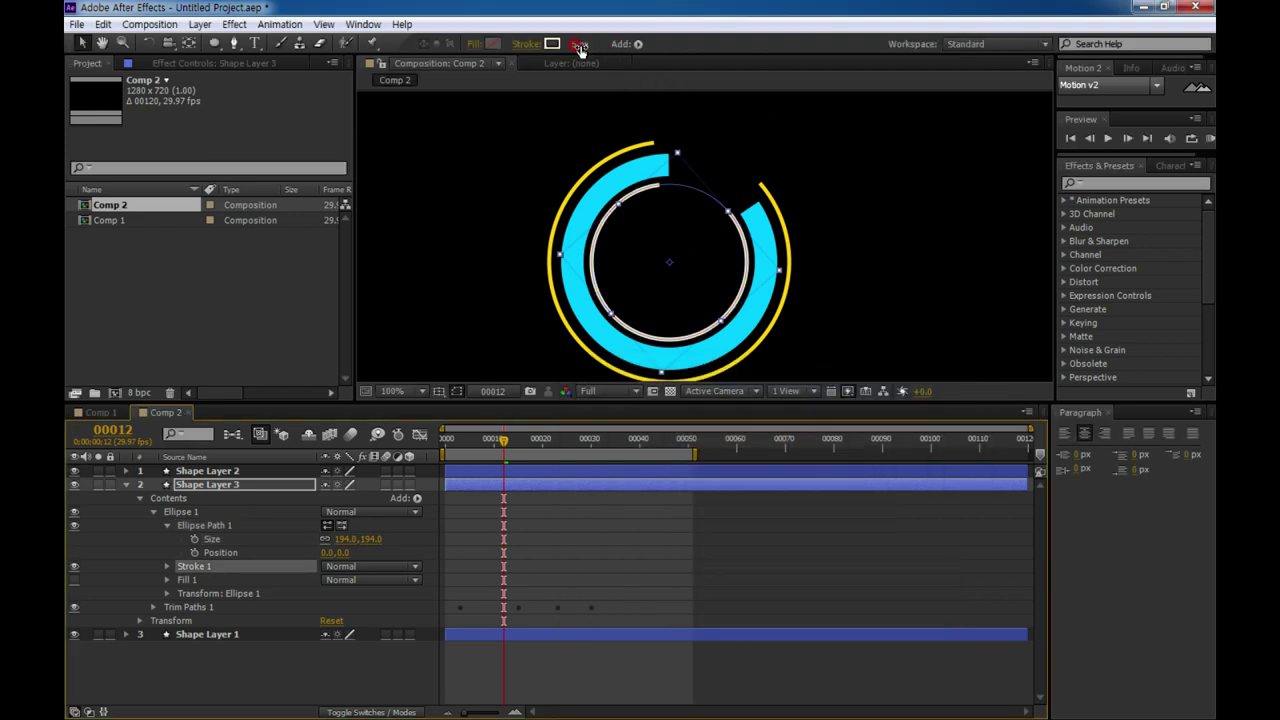
drag(580, 47, 576, 38)
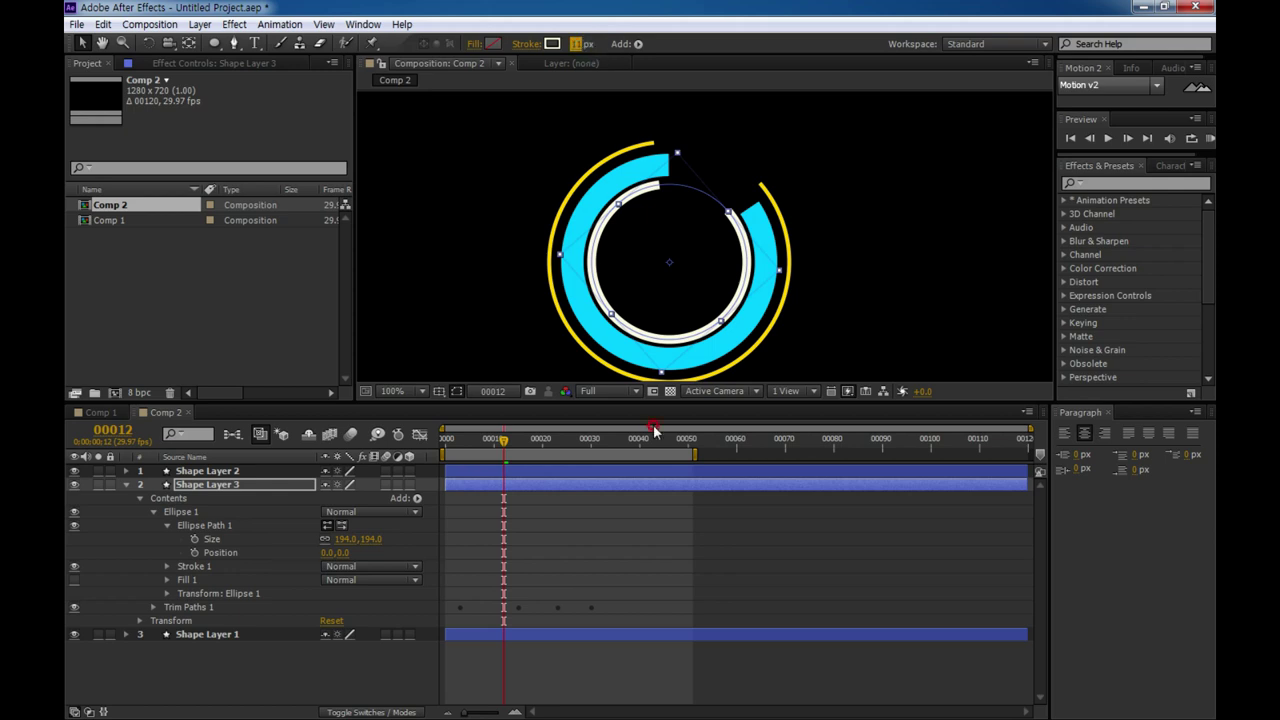
Step: Rotate the white ring's Ellipse 1 transform to 43°
click(207, 594)
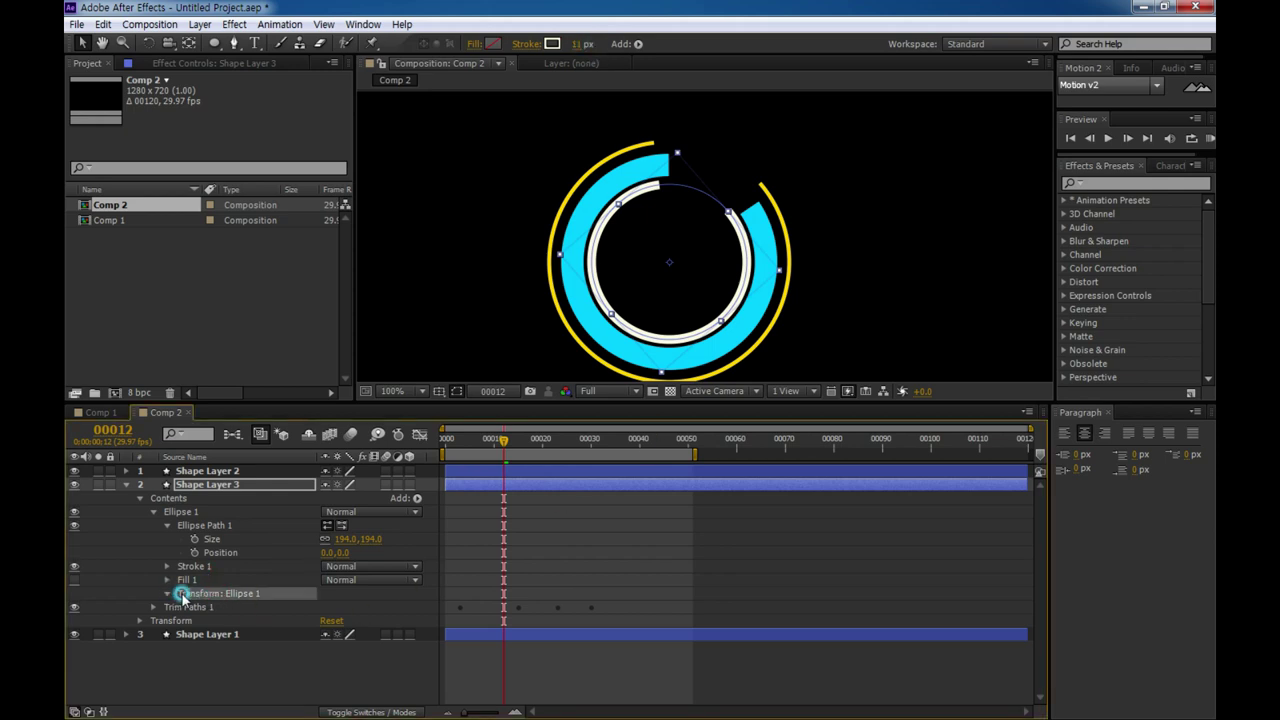
click(167, 593)
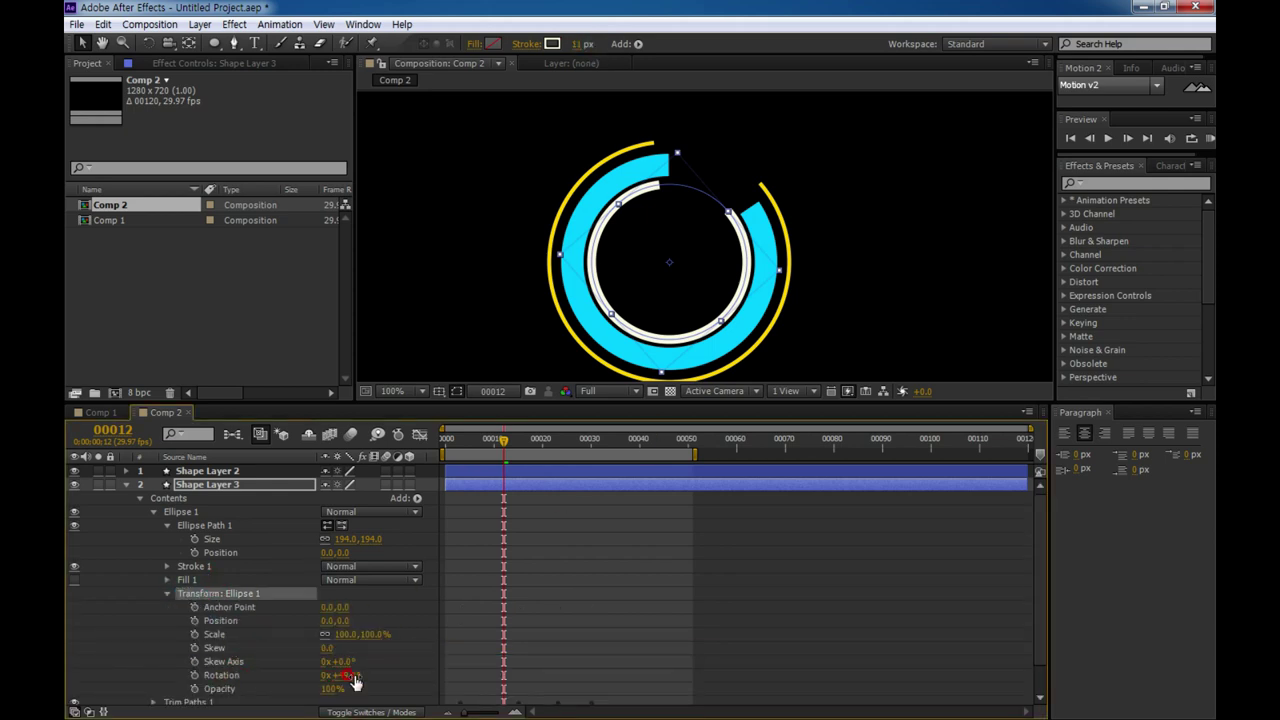
mouse_move(346, 676)
mouse_down()
mouse_move(364, 676)
mouse_move(330, 676)
mouse_up()
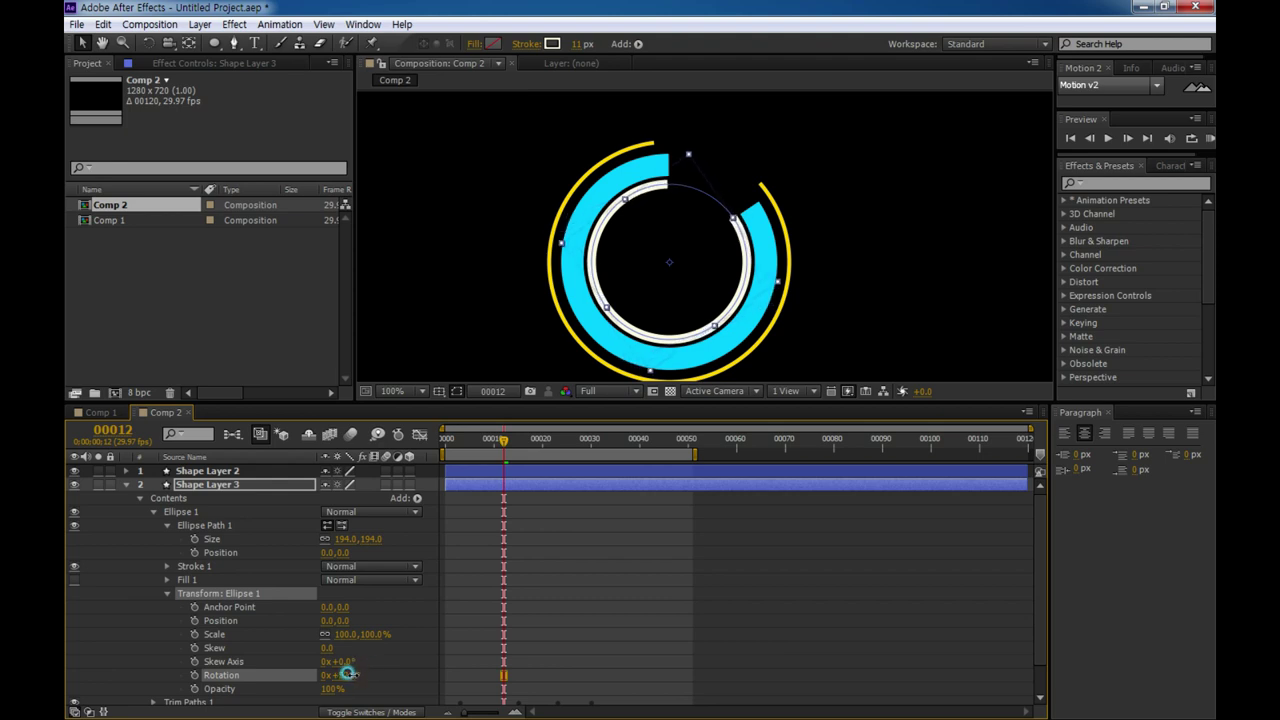
click(498, 470)
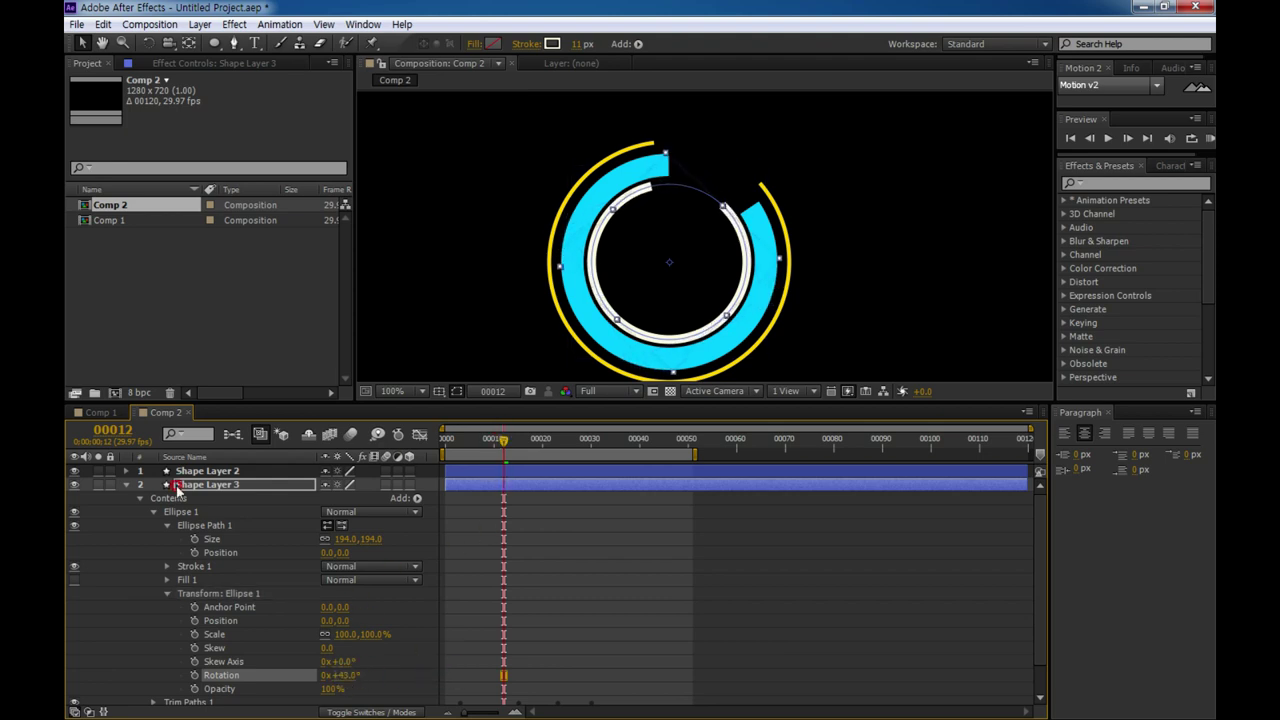
Step: Duplicate the cyan ring's layer and change the copy's stroke color to green
key(ctrl+d)
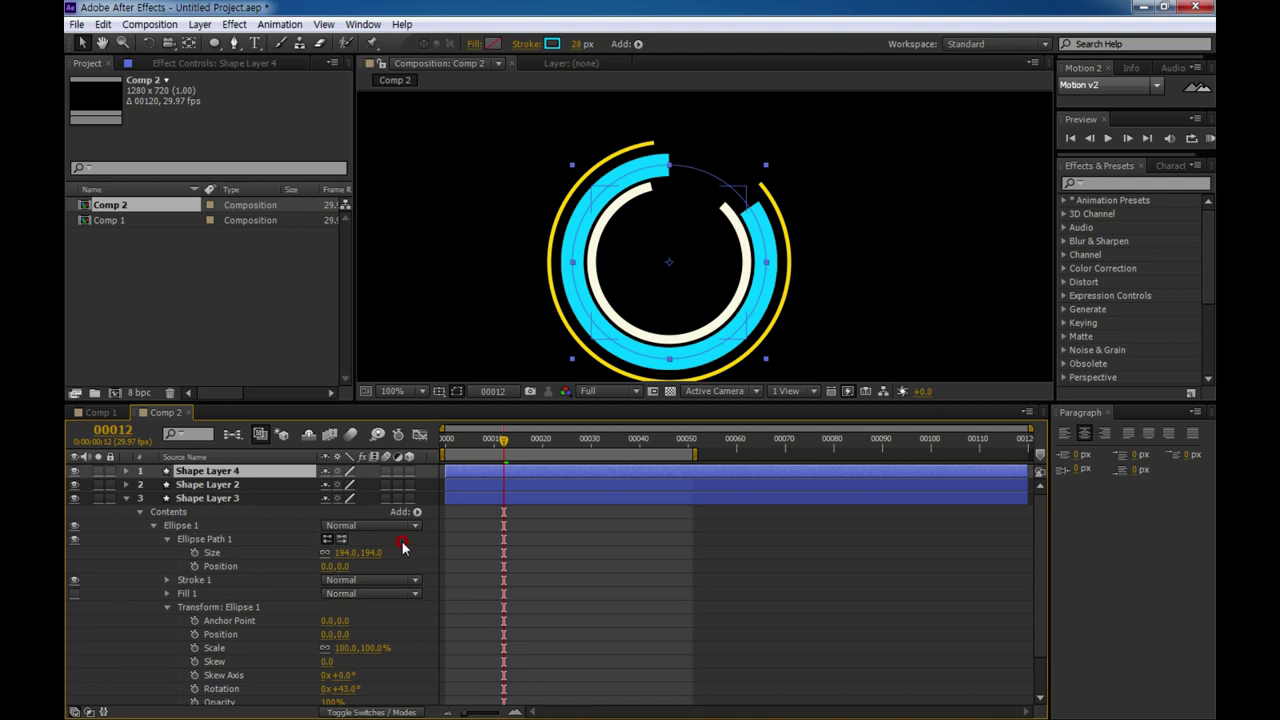
click(530, 44)
click(498, 117)
click(552, 44)
drag(806, 467, 806, 522)
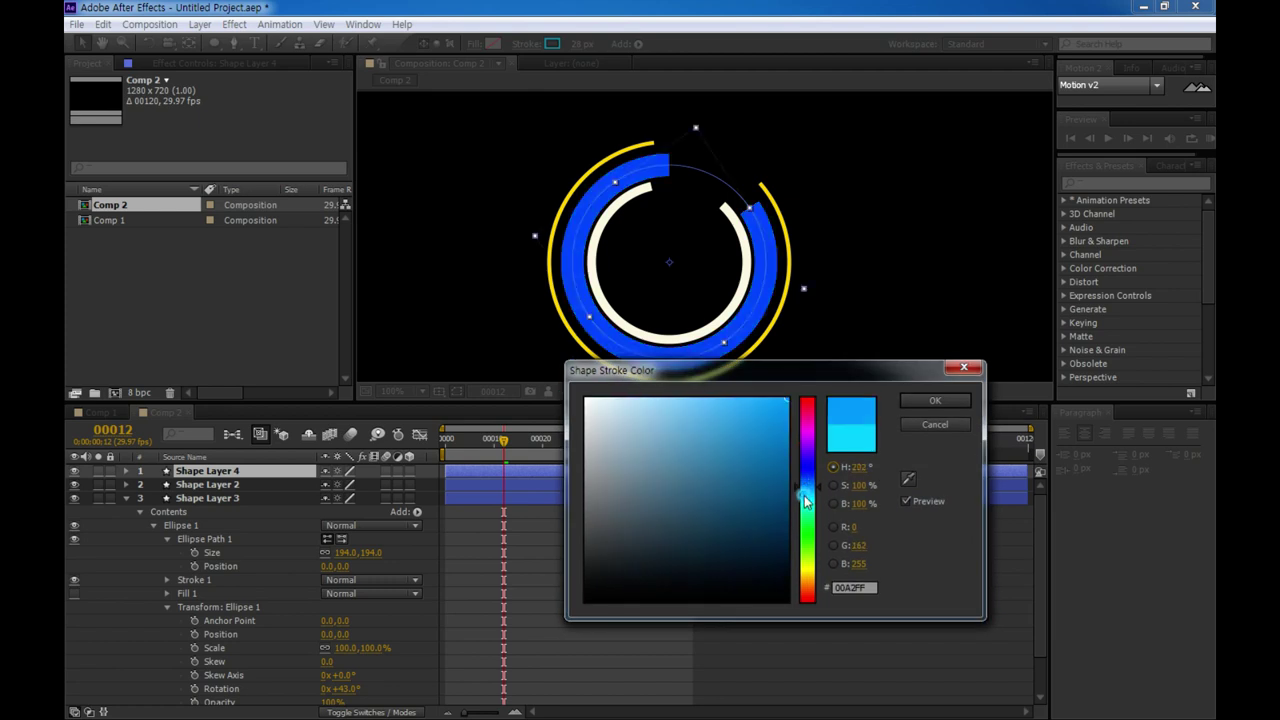
click(933, 401)
Step: Set the green ring's Ellipse Path Size to 153 and thin its stroke to 15 px
click(268, 472)
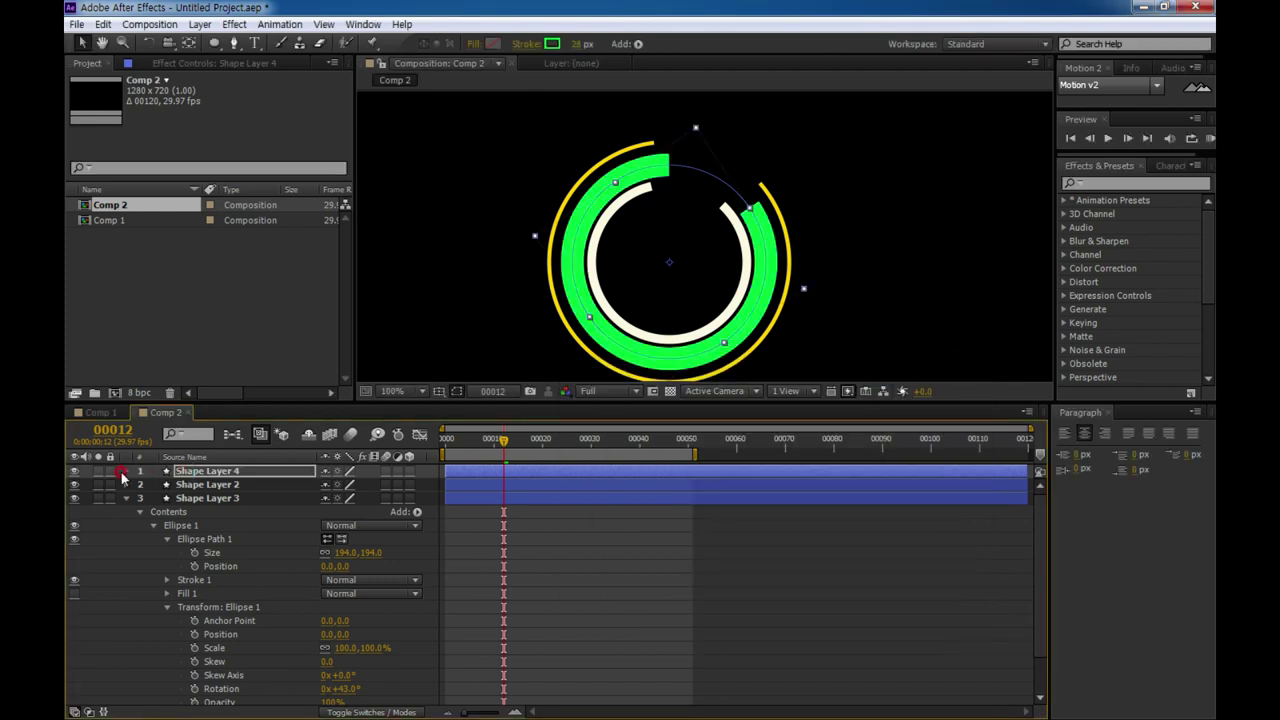
click(125, 471)
click(142, 485)
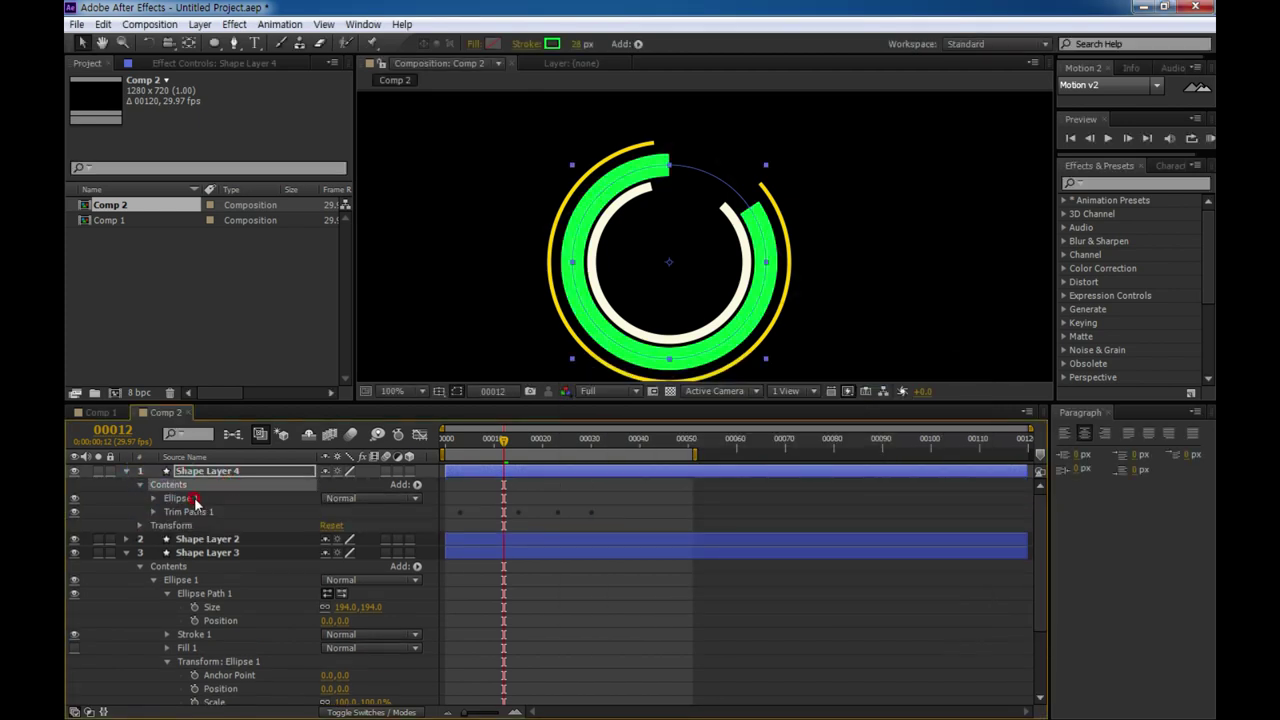
click(170, 498)
click(153, 498)
click(204, 511)
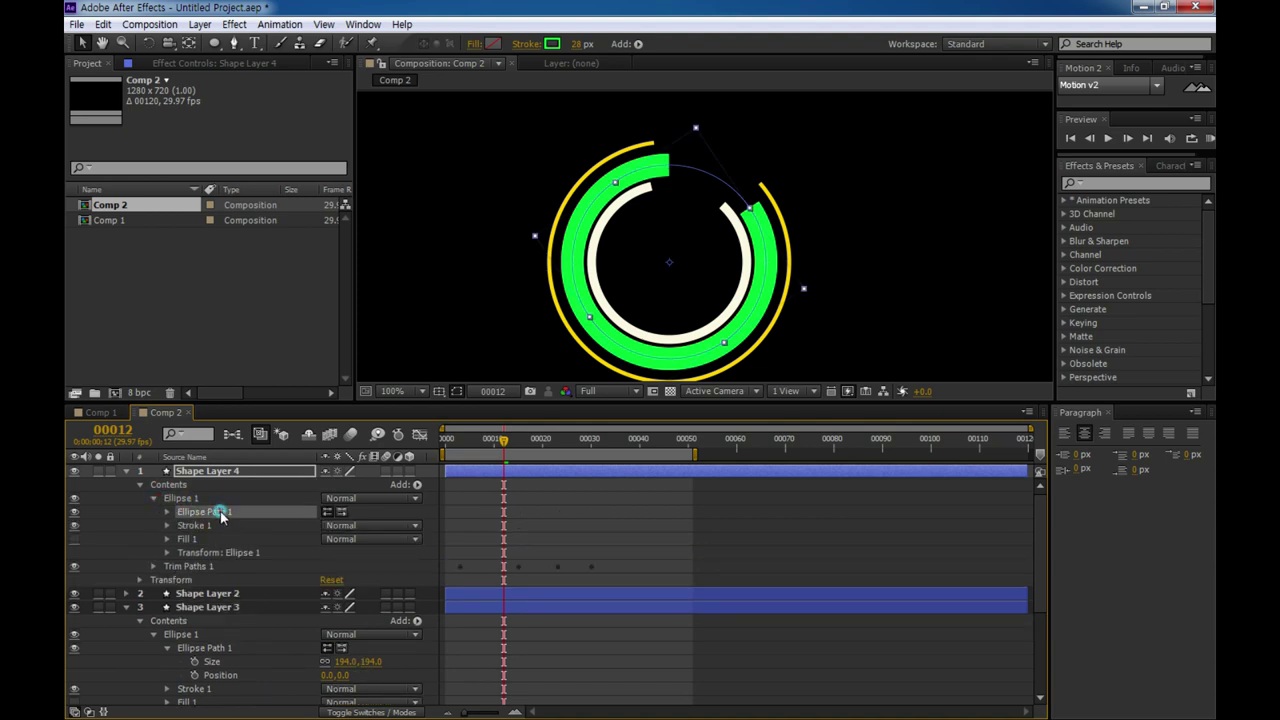
click(167, 511)
drag(343, 537, 272, 537)
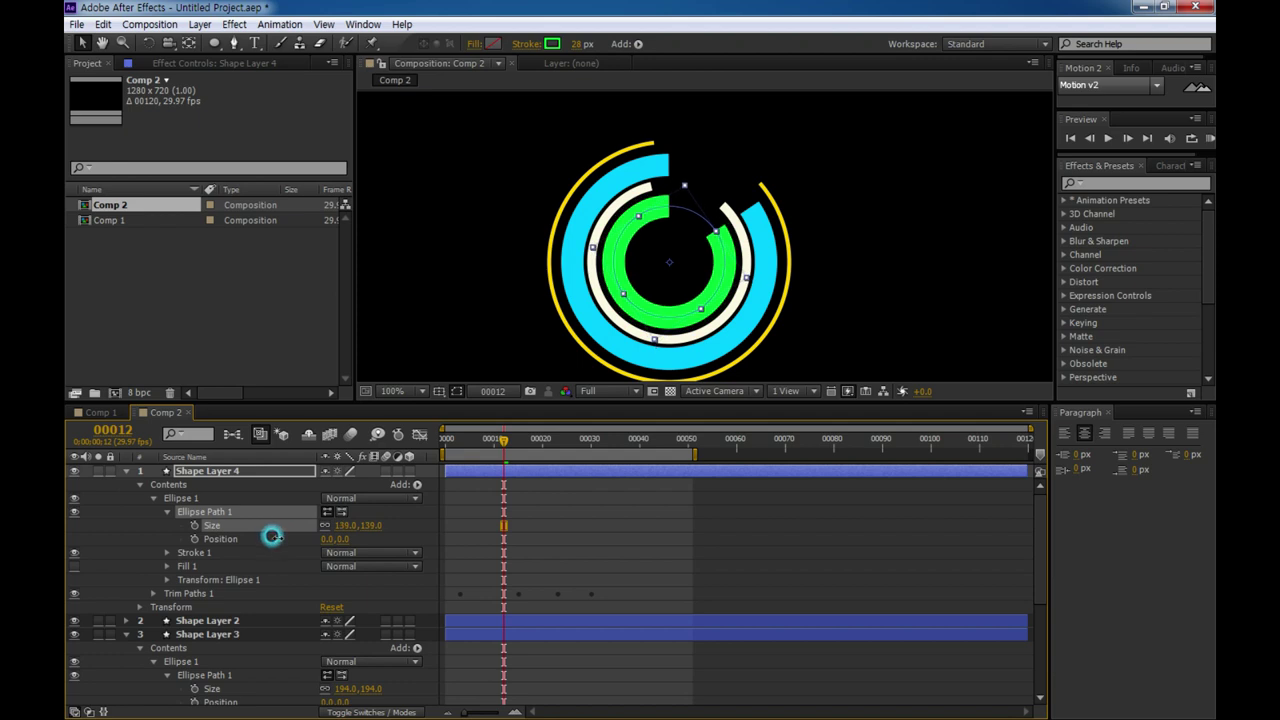
click(575, 44)
text(15)
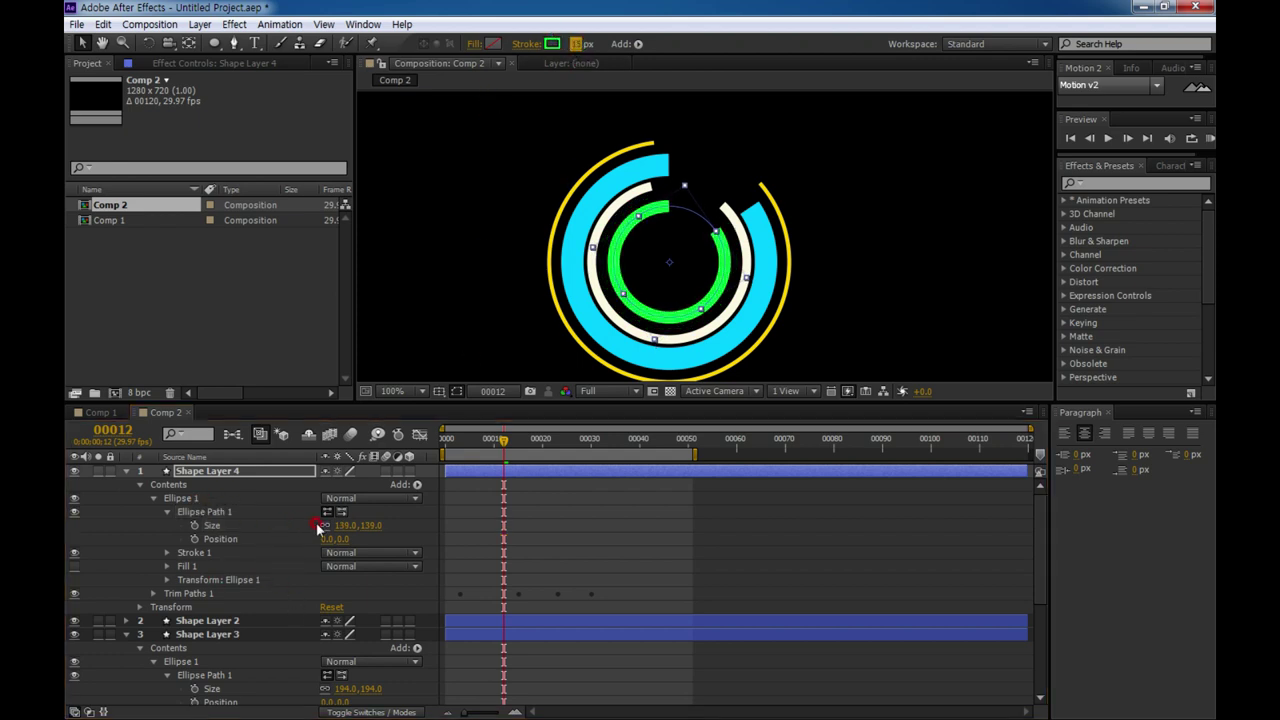
drag(342, 525, 356, 525)
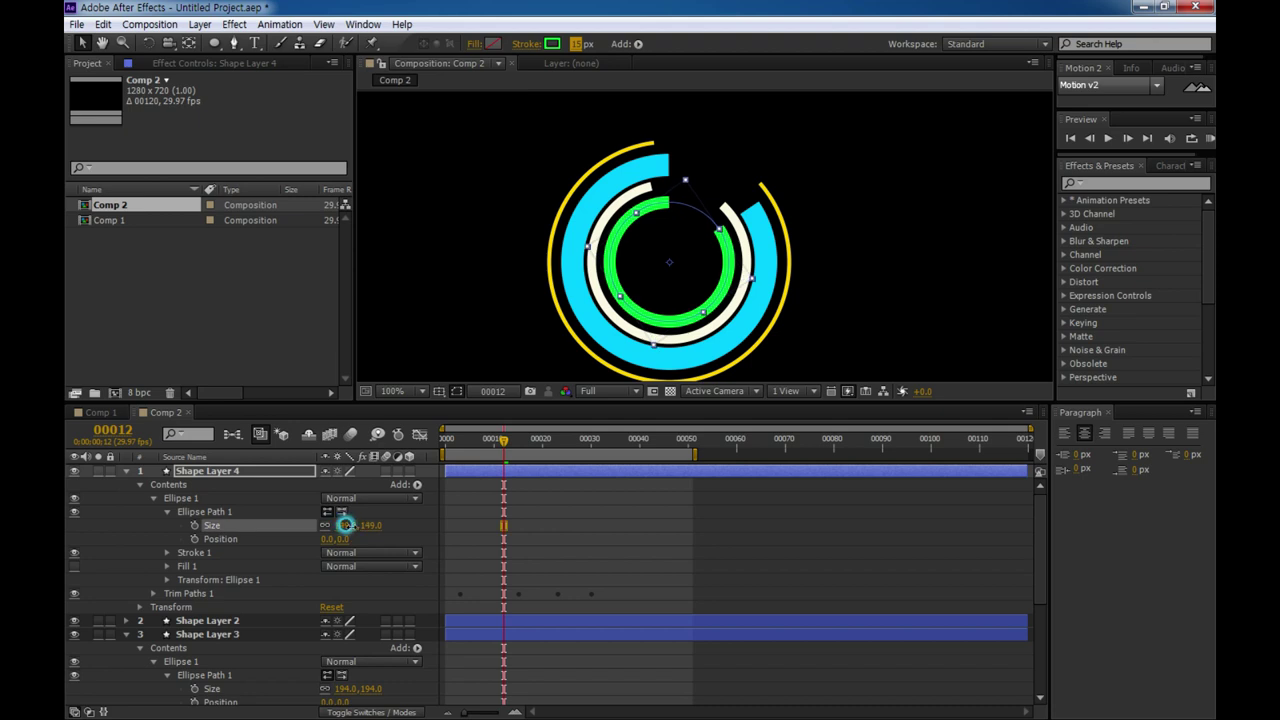
Step: Rotate the green ring's Ellipse 1 transform to 50°
click(197, 581)
click(167, 581)
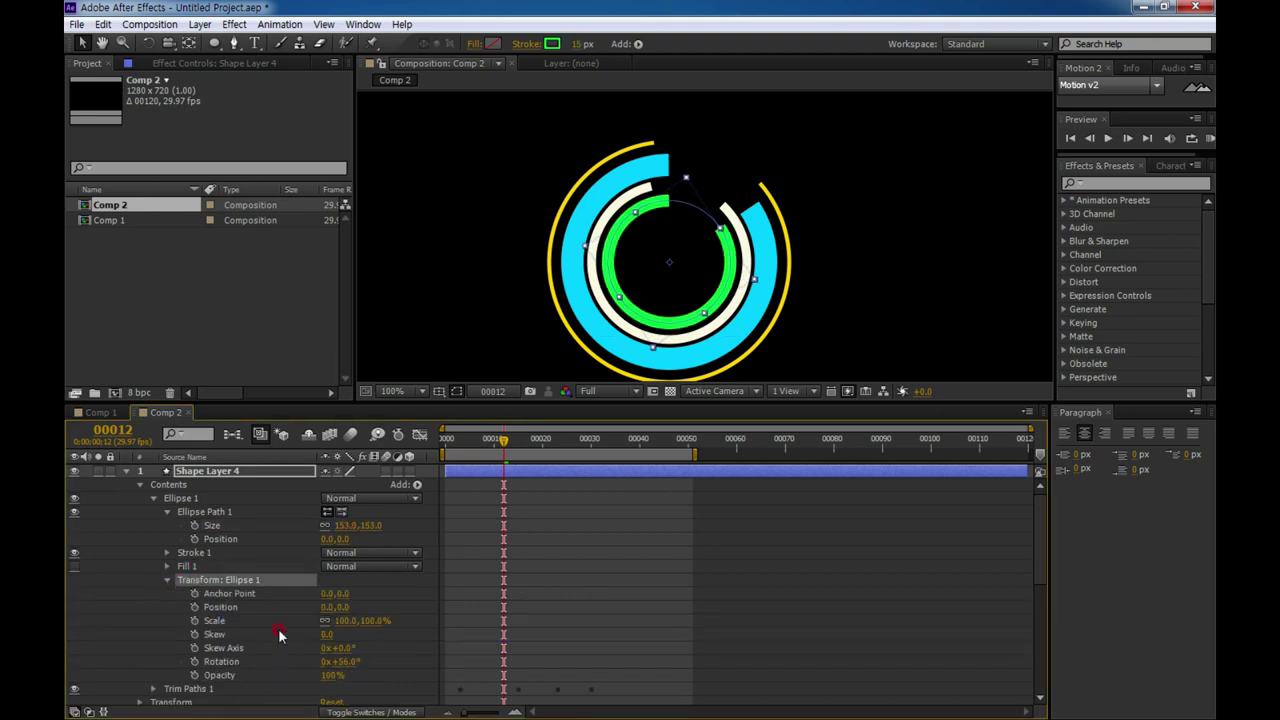
drag(336, 664, 345, 664)
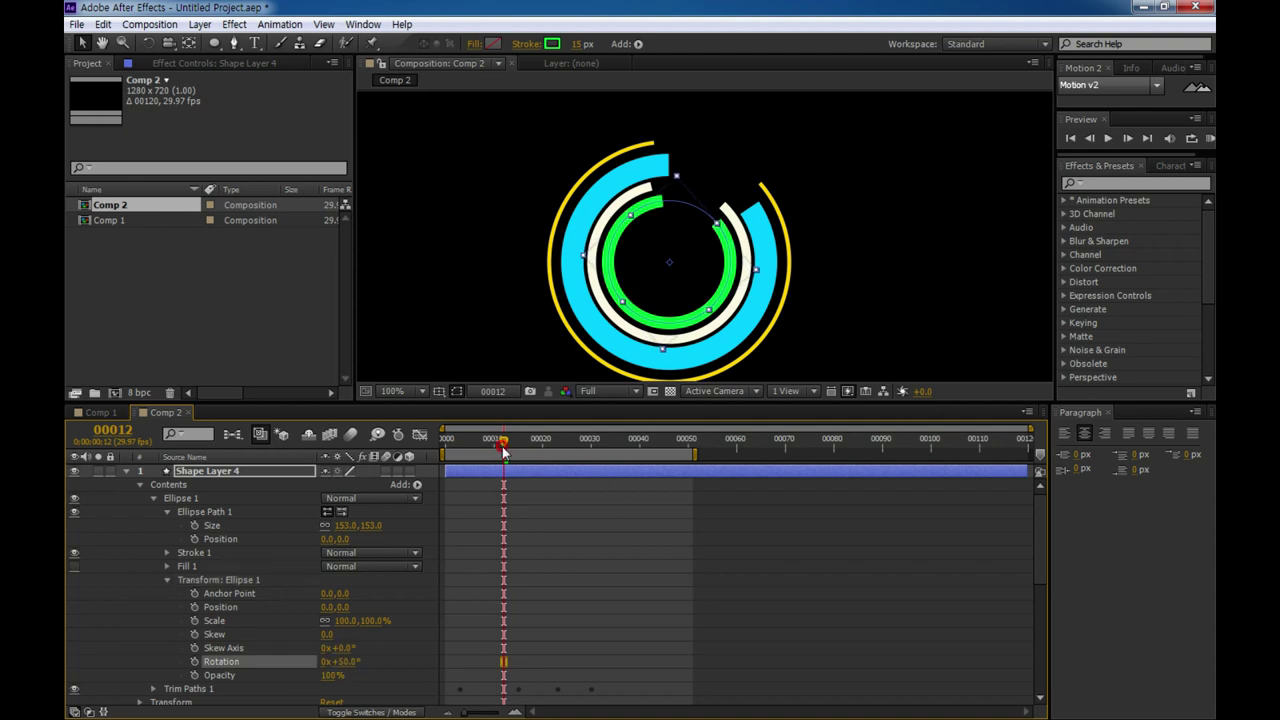
click(209, 474)
Step: Duplicate the green ring's layer and shrink the copy's ellipse to size 109
key(ctrl+d)
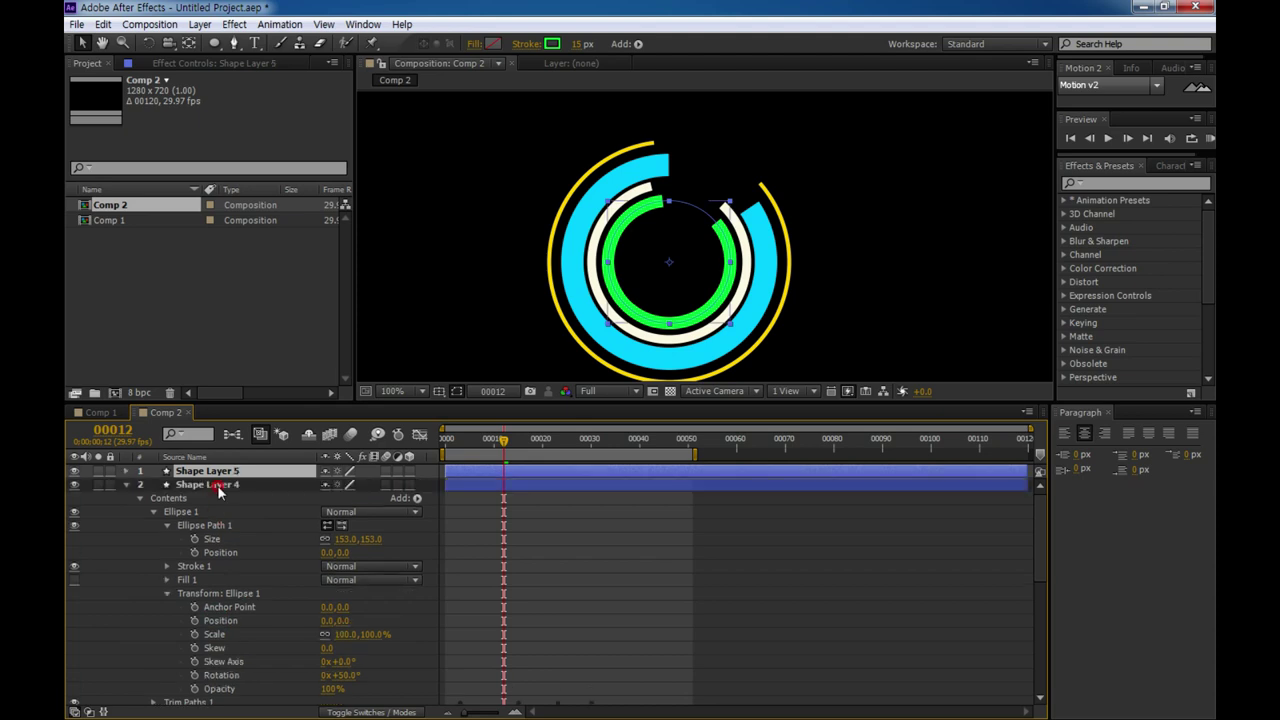
click(125, 471)
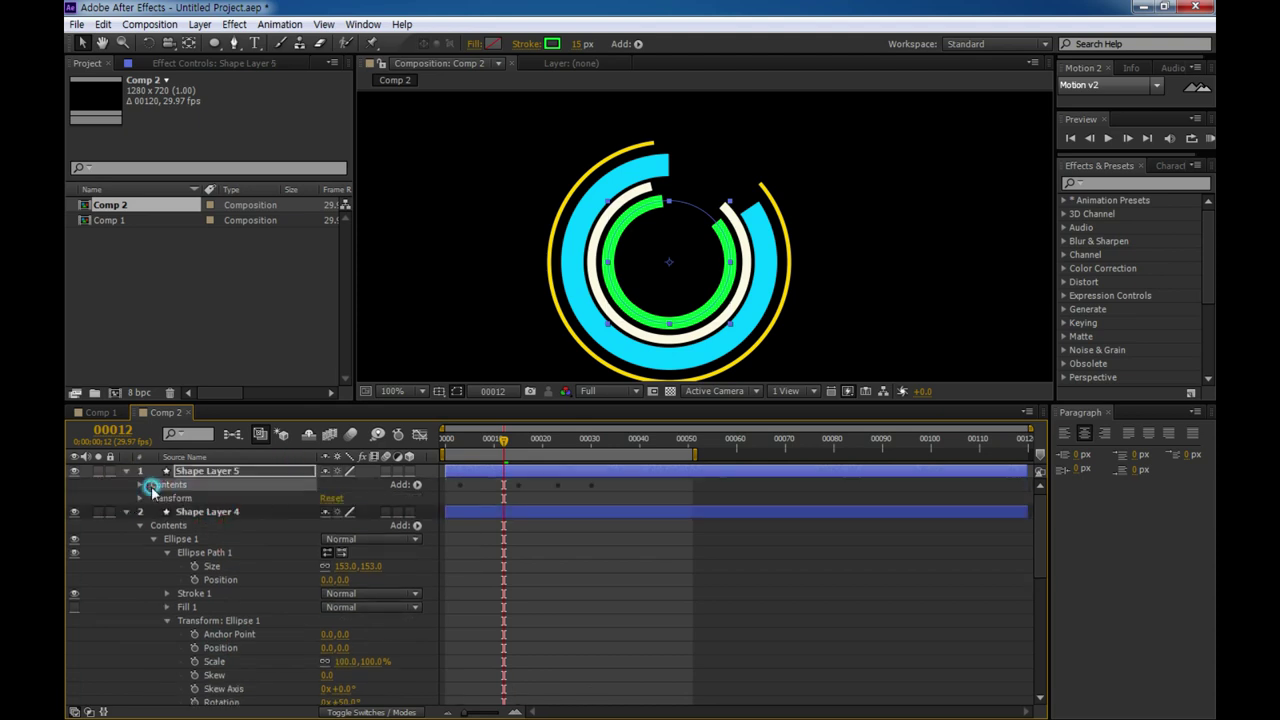
click(141, 485)
click(141, 485)
click(178, 498)
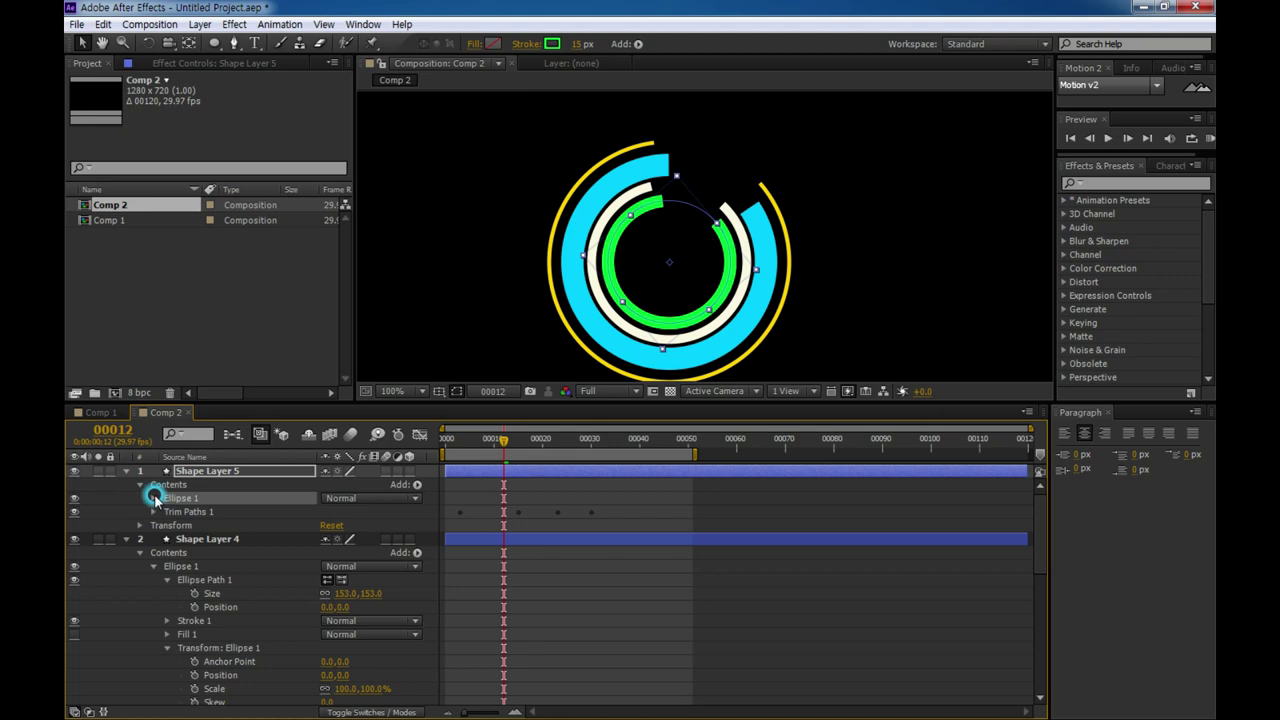
click(153, 498)
click(157, 512)
click(167, 512)
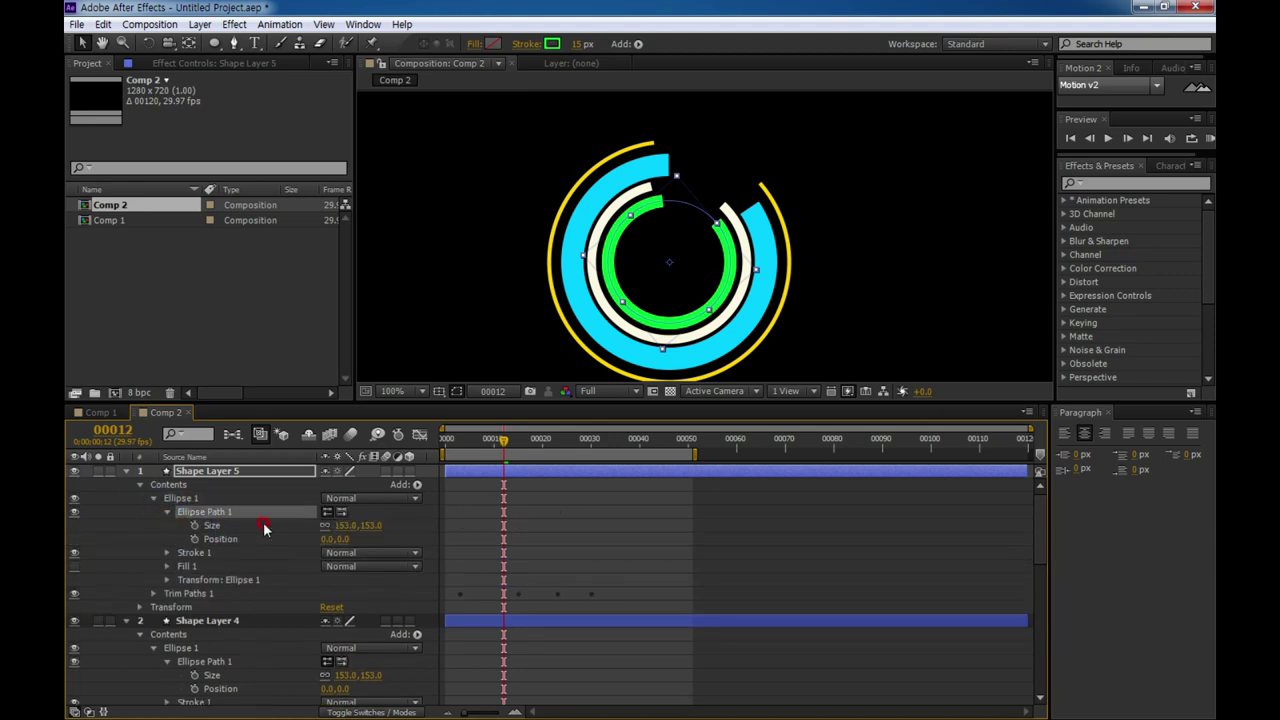
drag(350, 534, 327, 527)
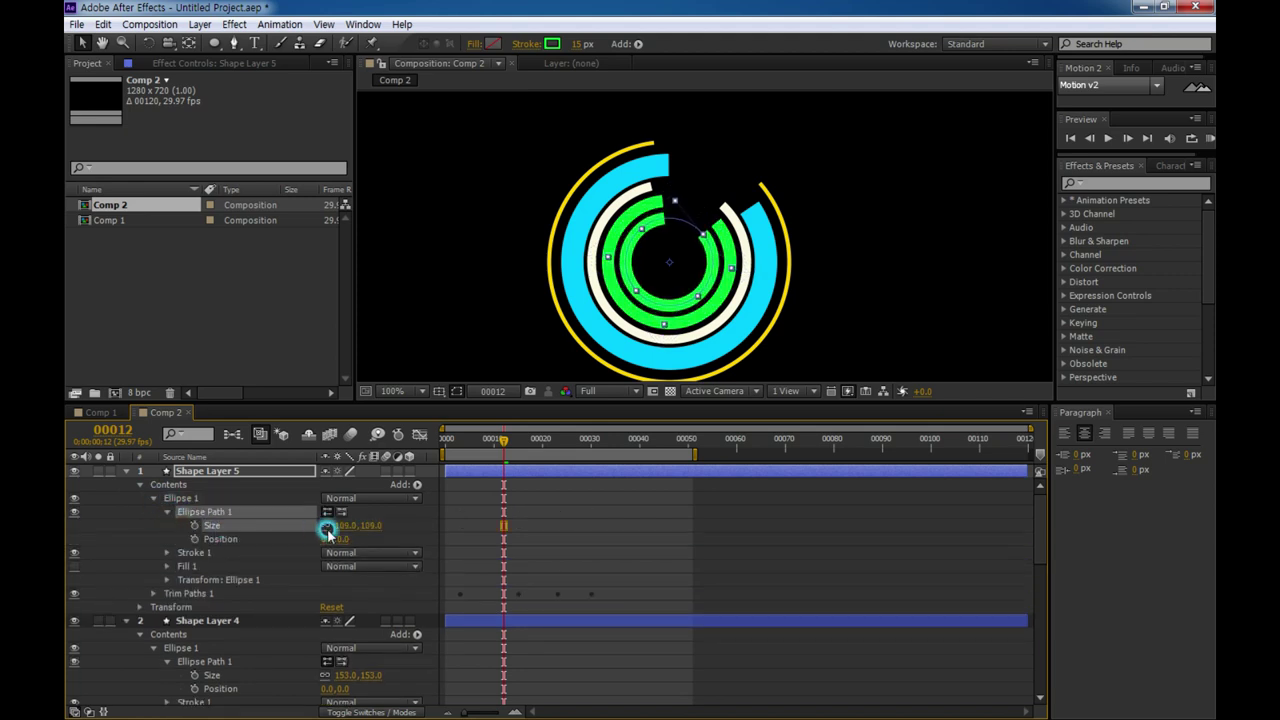
Step: Change the ring's stroke to pink E876FC and shrink it to size 91
click(551, 44)
drag(807, 481, 807, 436)
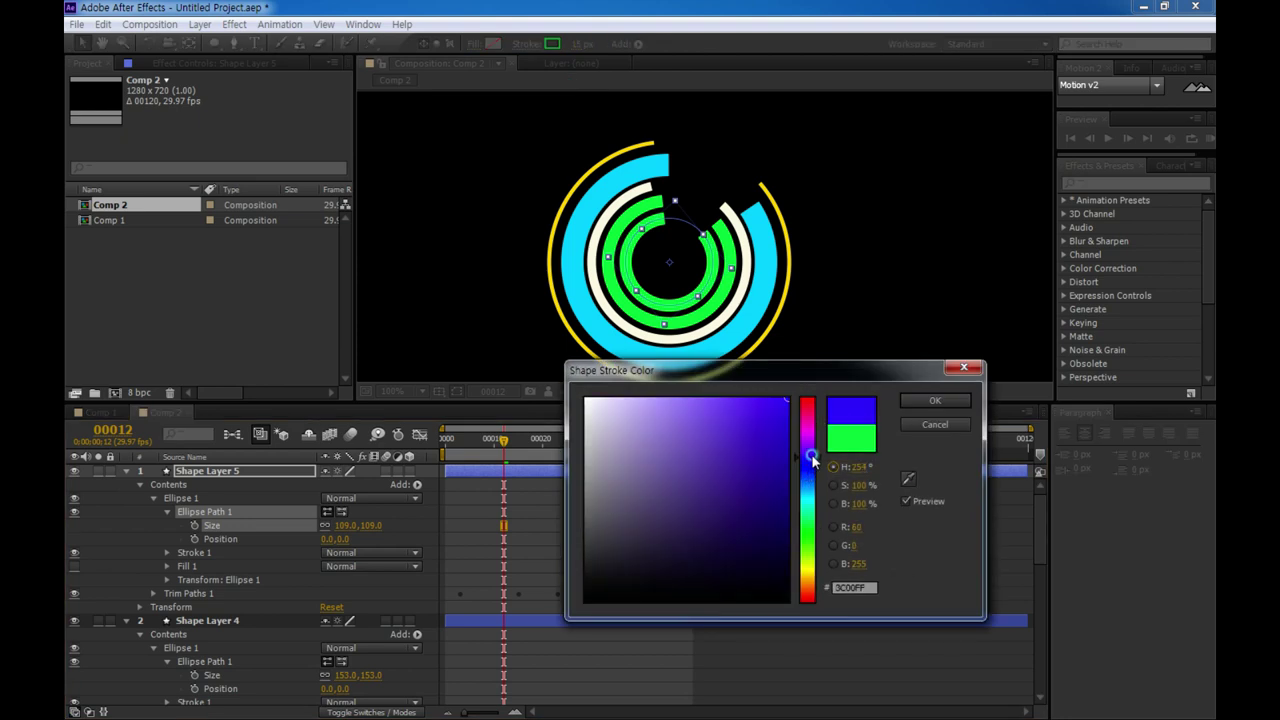
drag(722, 412, 693, 399)
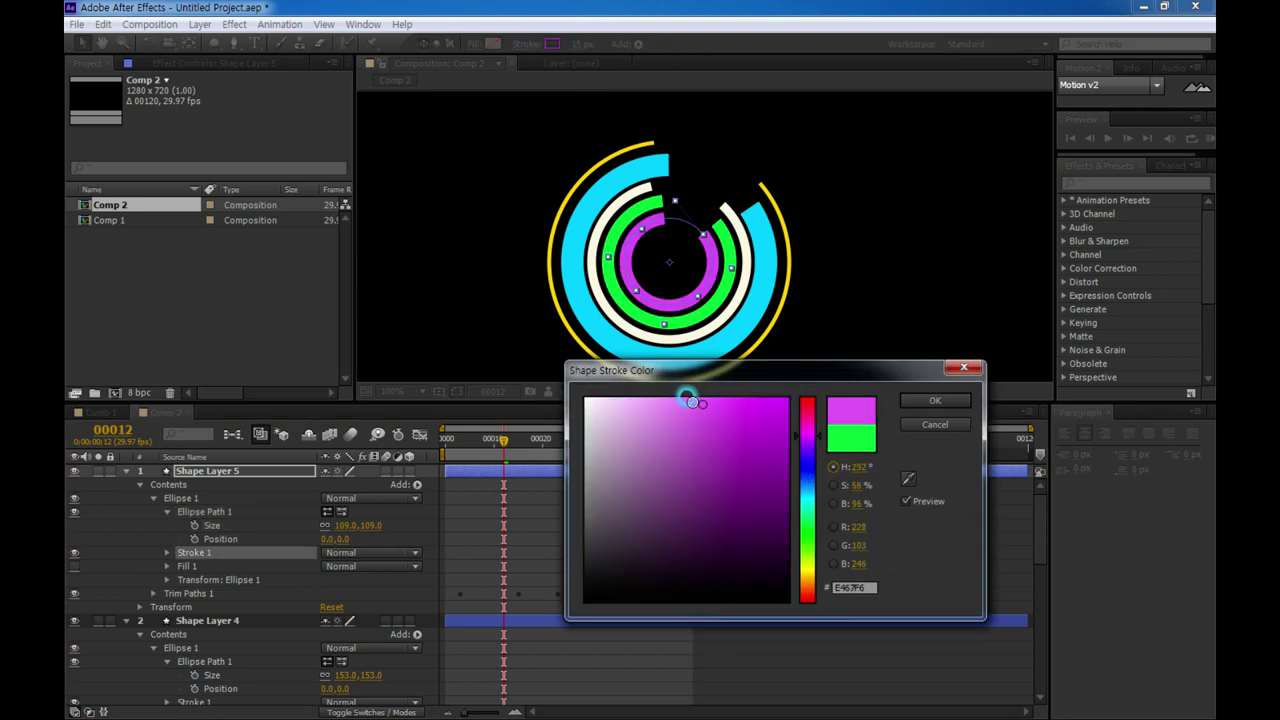
click(912, 401)
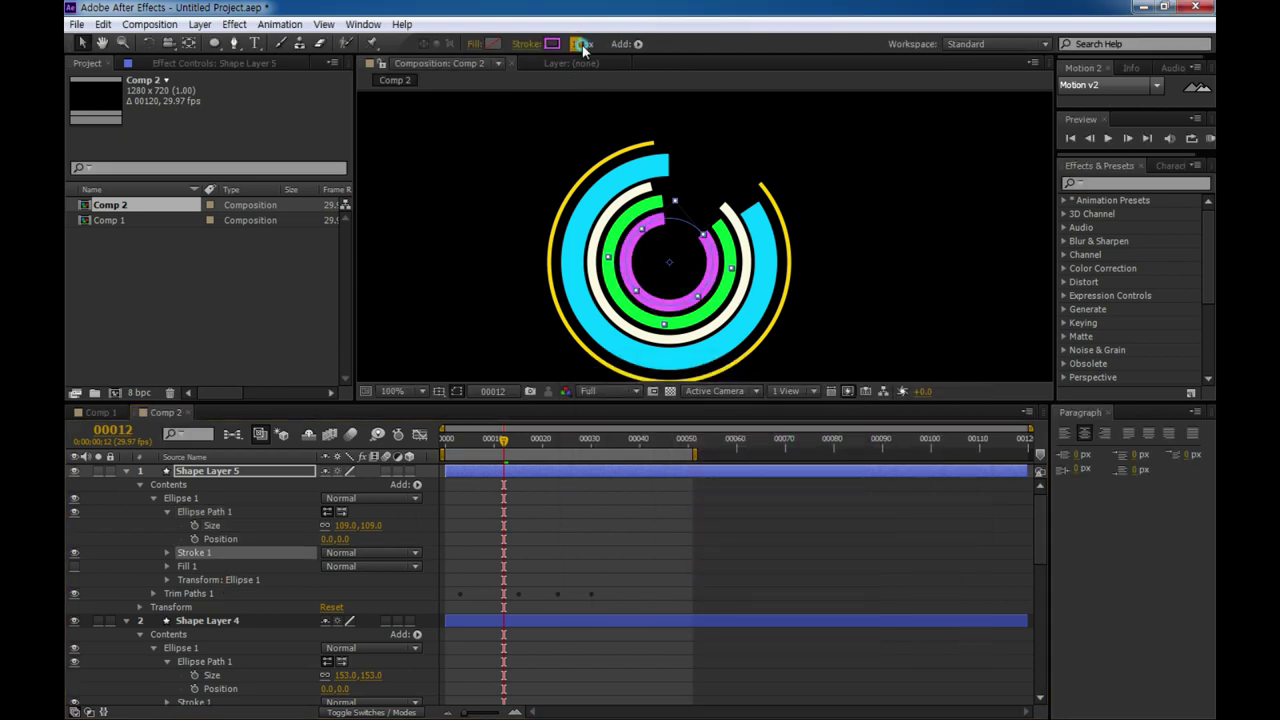
click(495, 564)
drag(340, 532, 325, 525)
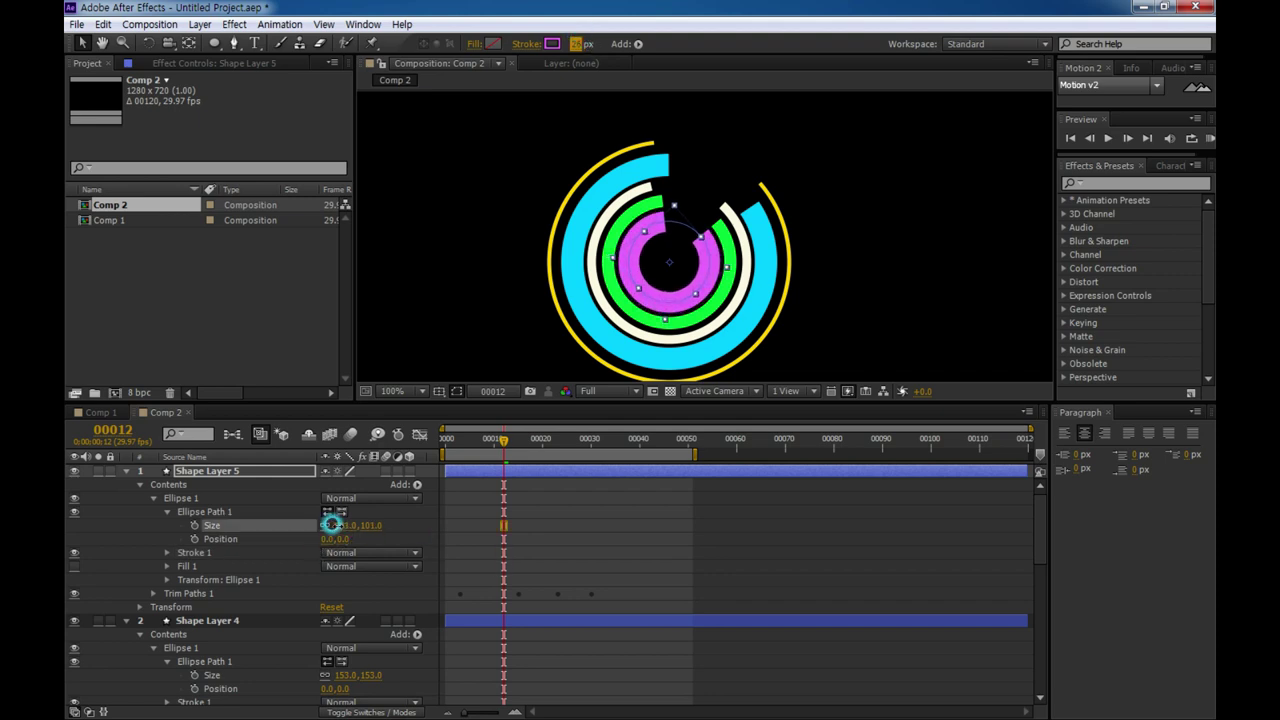
Step: Rotate the pink ring's Ellipse 1 transform to 65° and return to the comp start
click(200, 594)
click(200, 580)
click(167, 580)
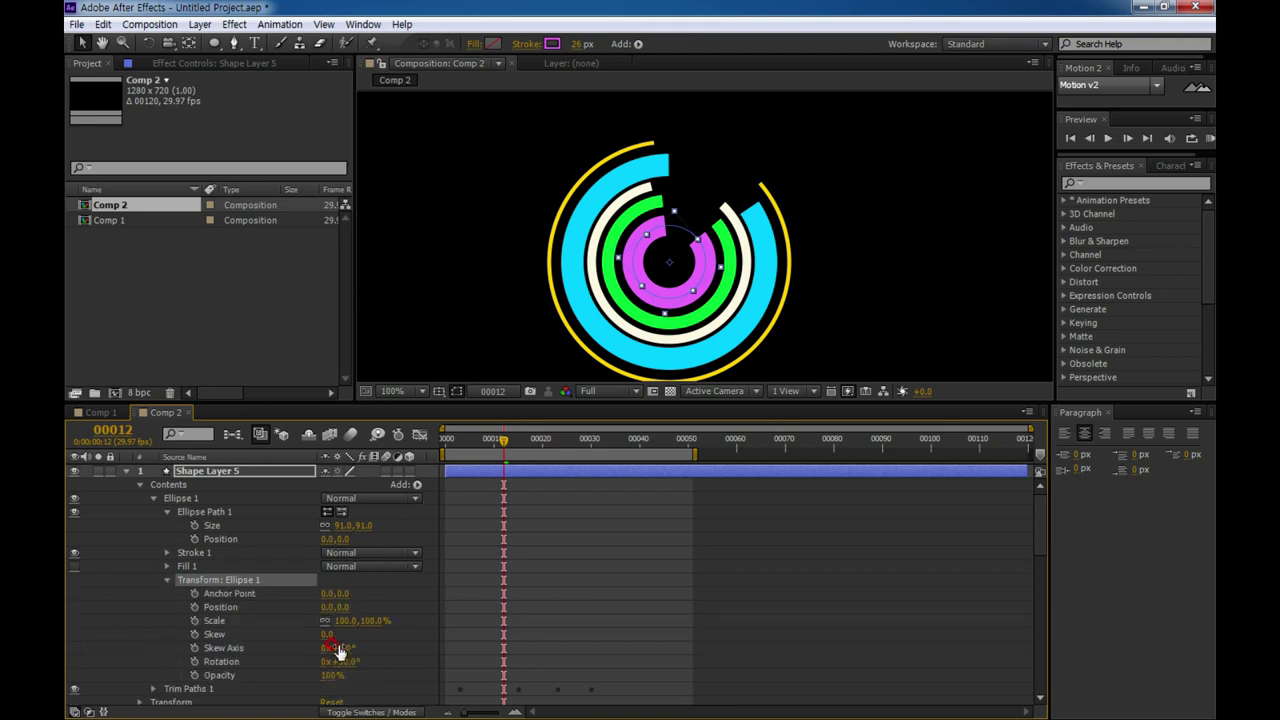
drag(343, 666, 350, 662)
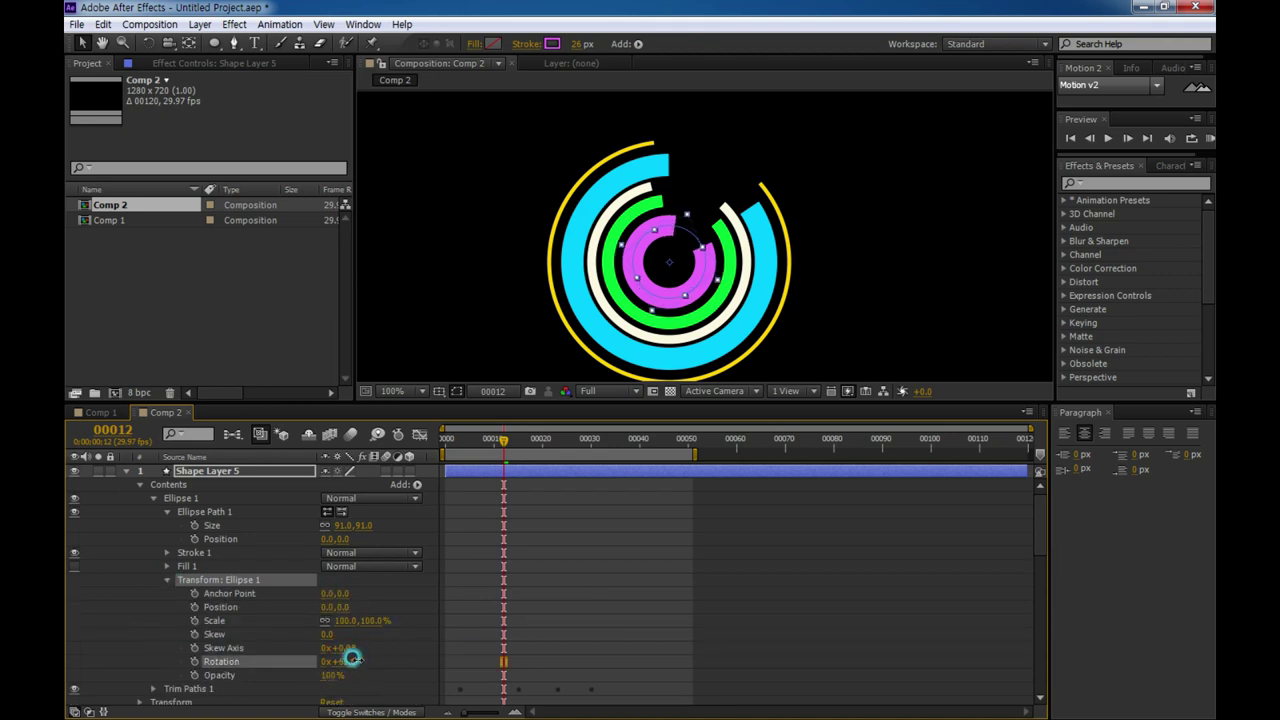
drag(505, 447, 394, 443)
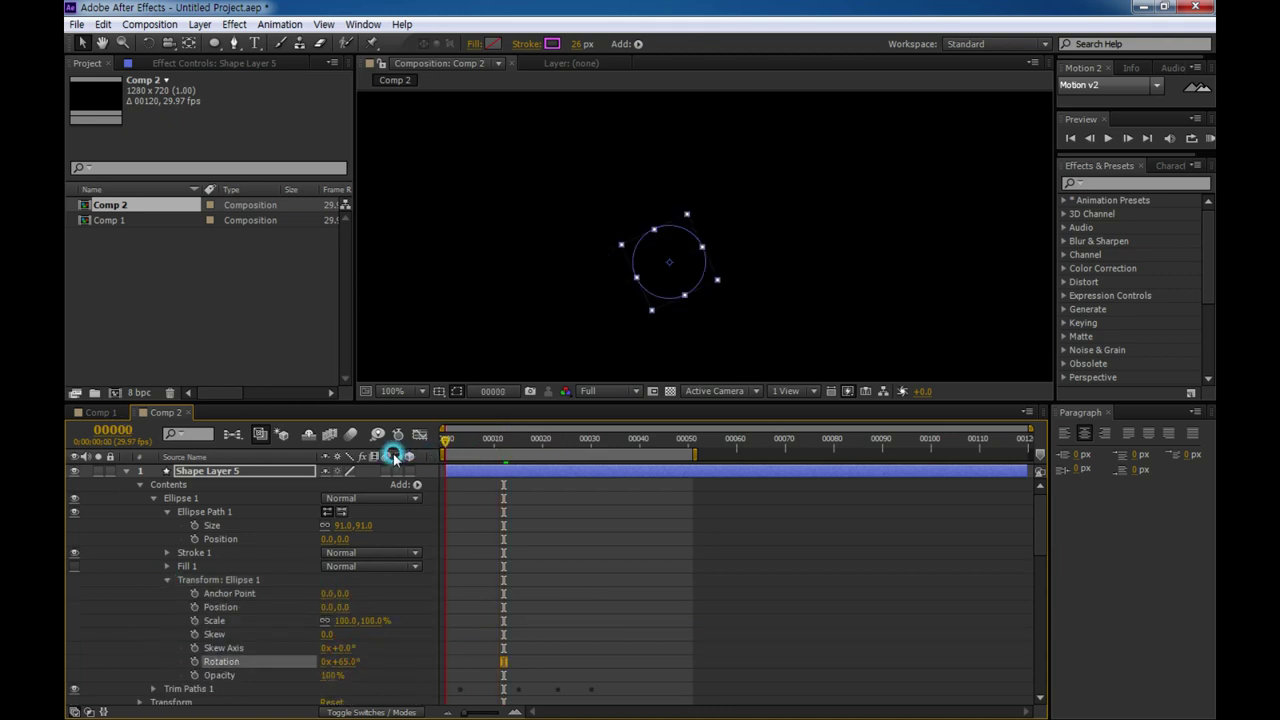
Step: Preview the five-ring animation and scrub to frame 8 to see partly drawn rings
click(720, 646)
key(space)
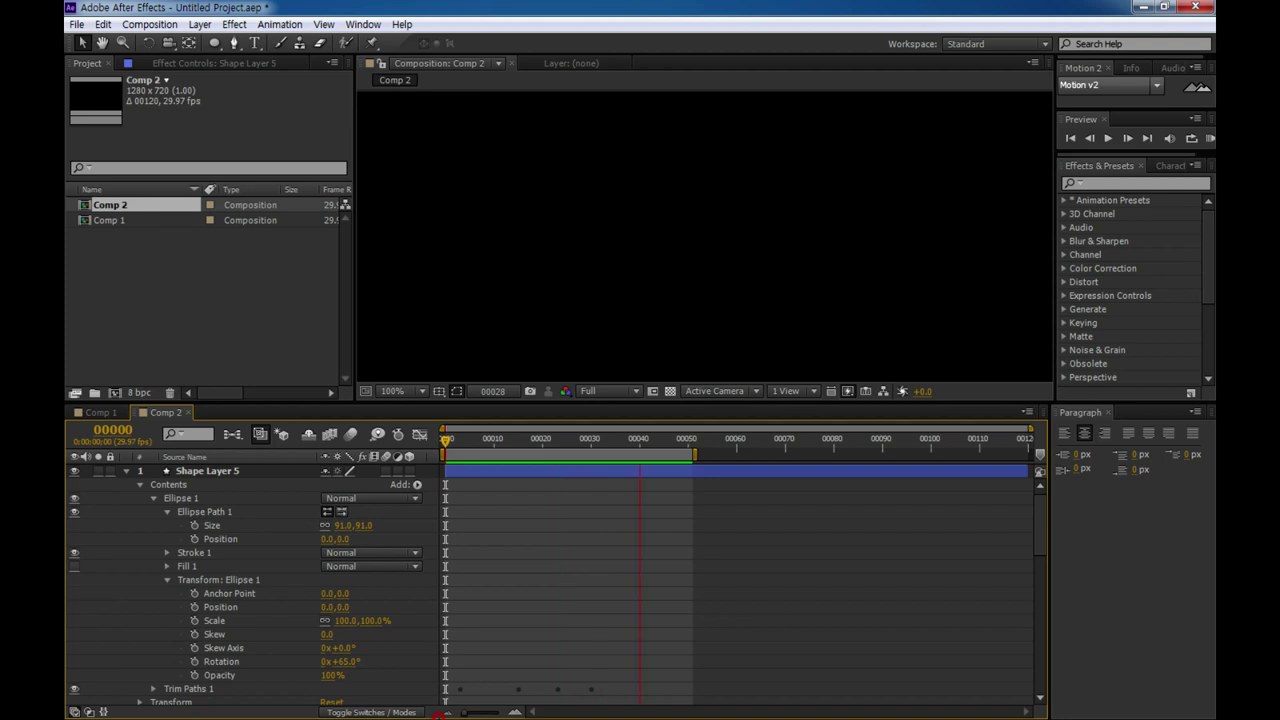
click(500, 440)
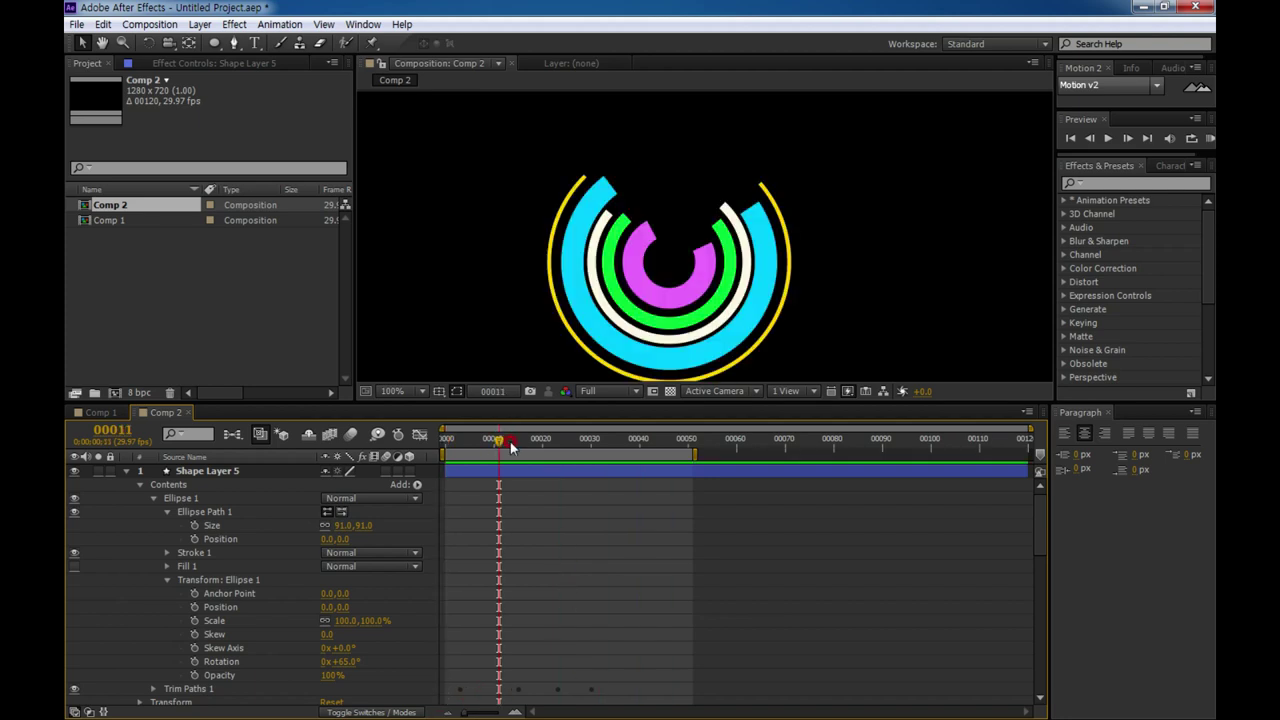
drag(503, 450, 480, 449)
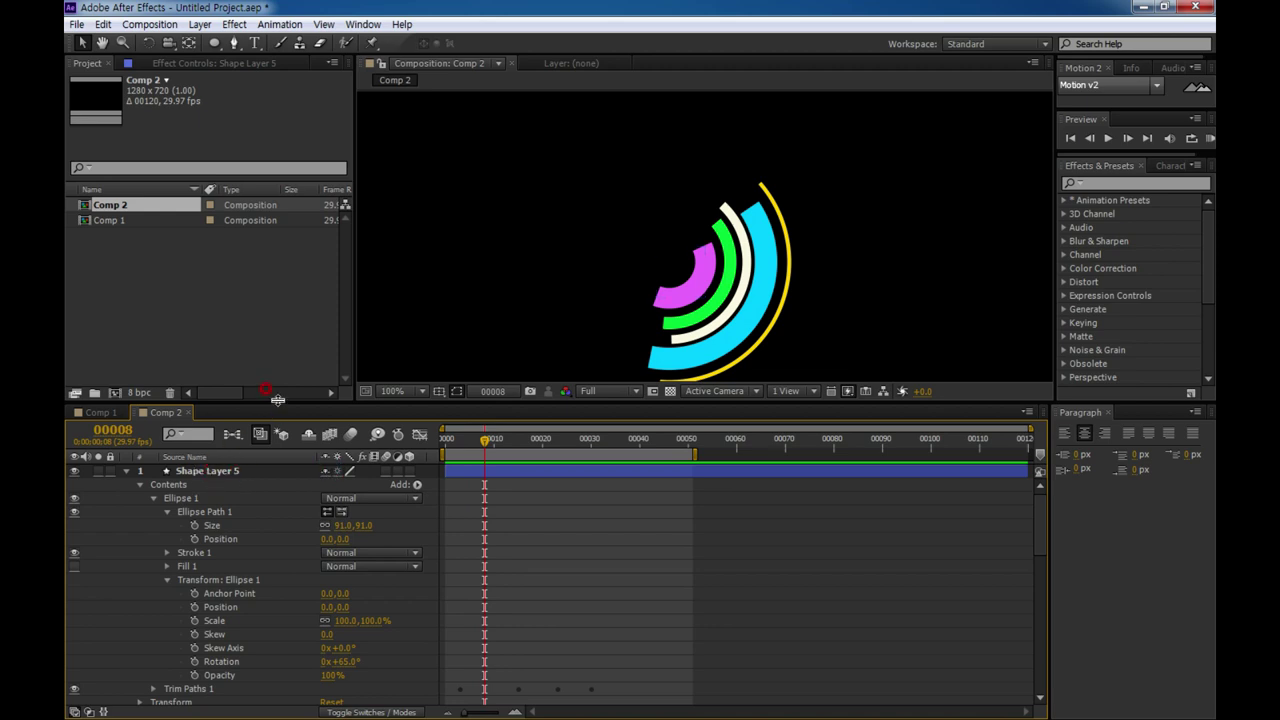
drag(278, 399, 278, 371)
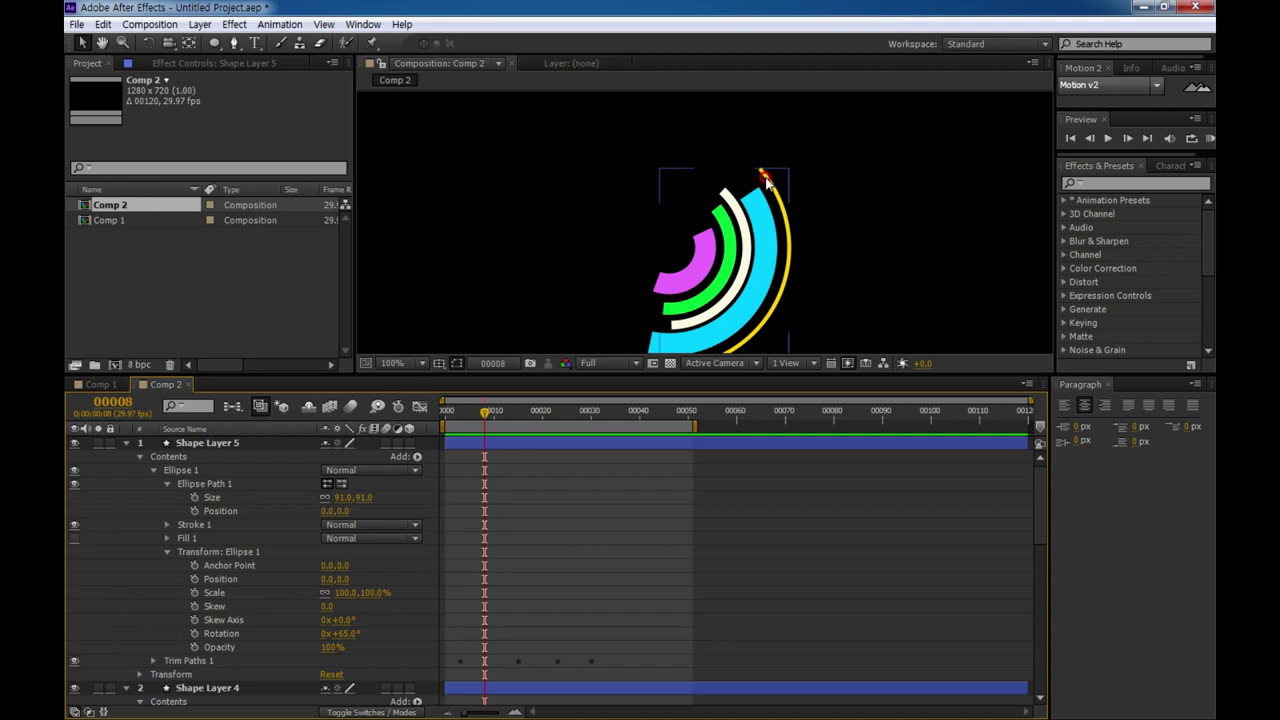
Step: Collapse Shape Layers 5 and 4, then reverse the path direction of Shape Layer 3's off-white ring
click(727, 198)
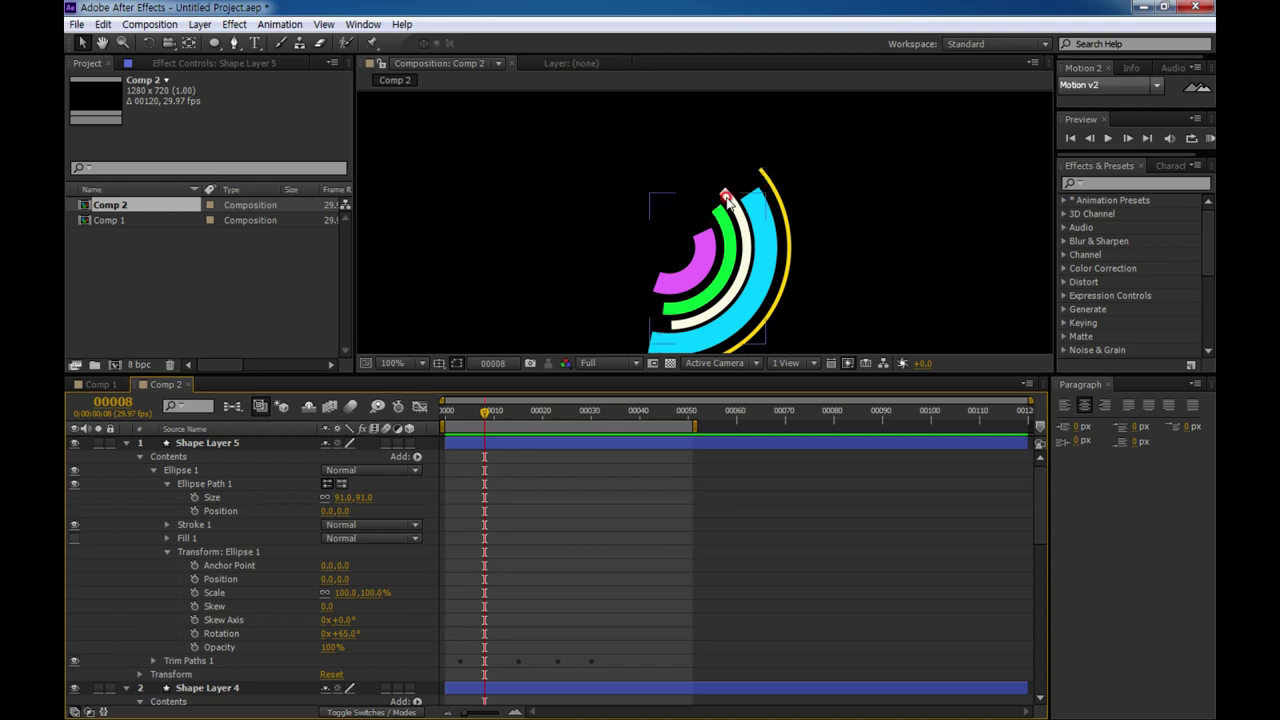
click(252, 457)
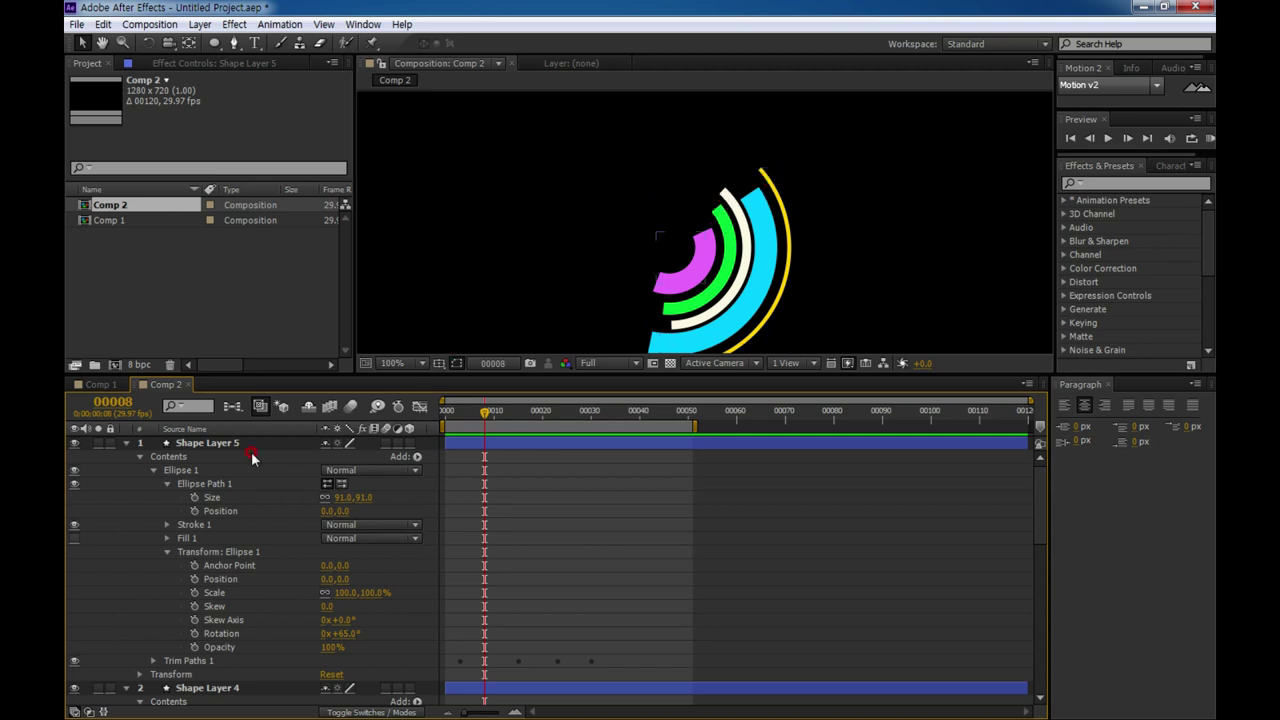
click(122, 443)
click(126, 456)
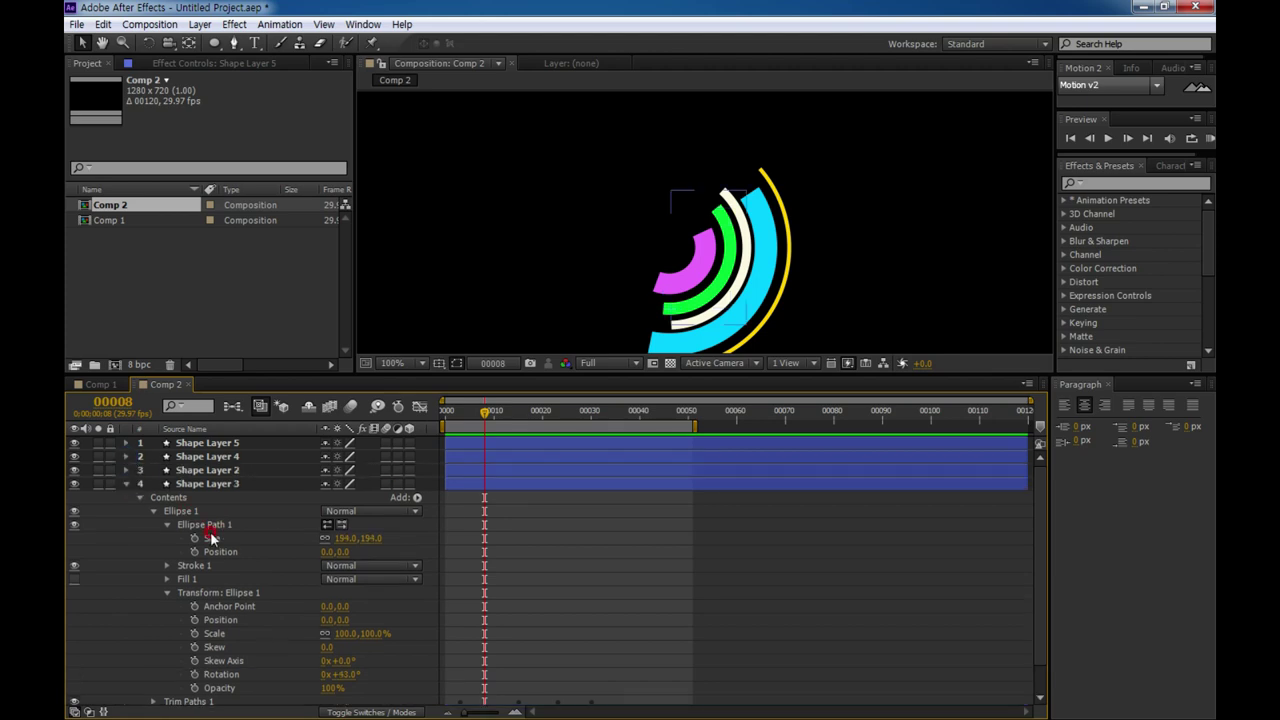
click(128, 484)
click(126, 484)
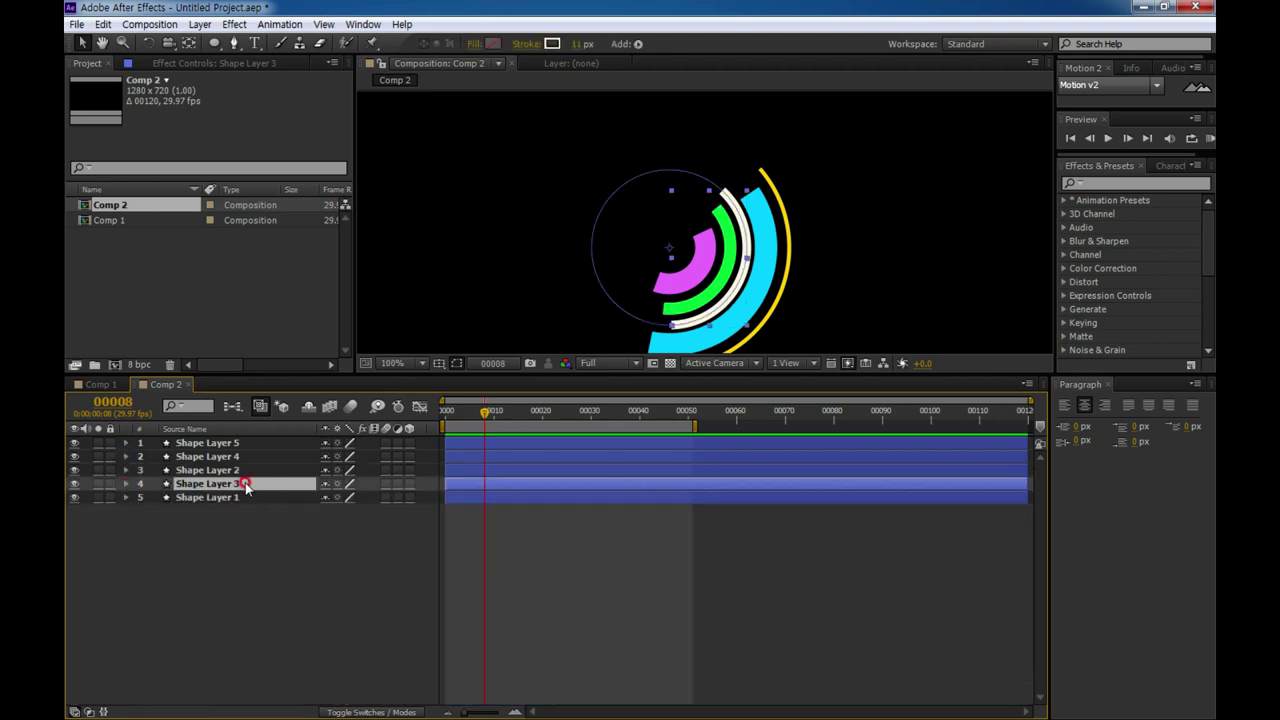
click(126, 485)
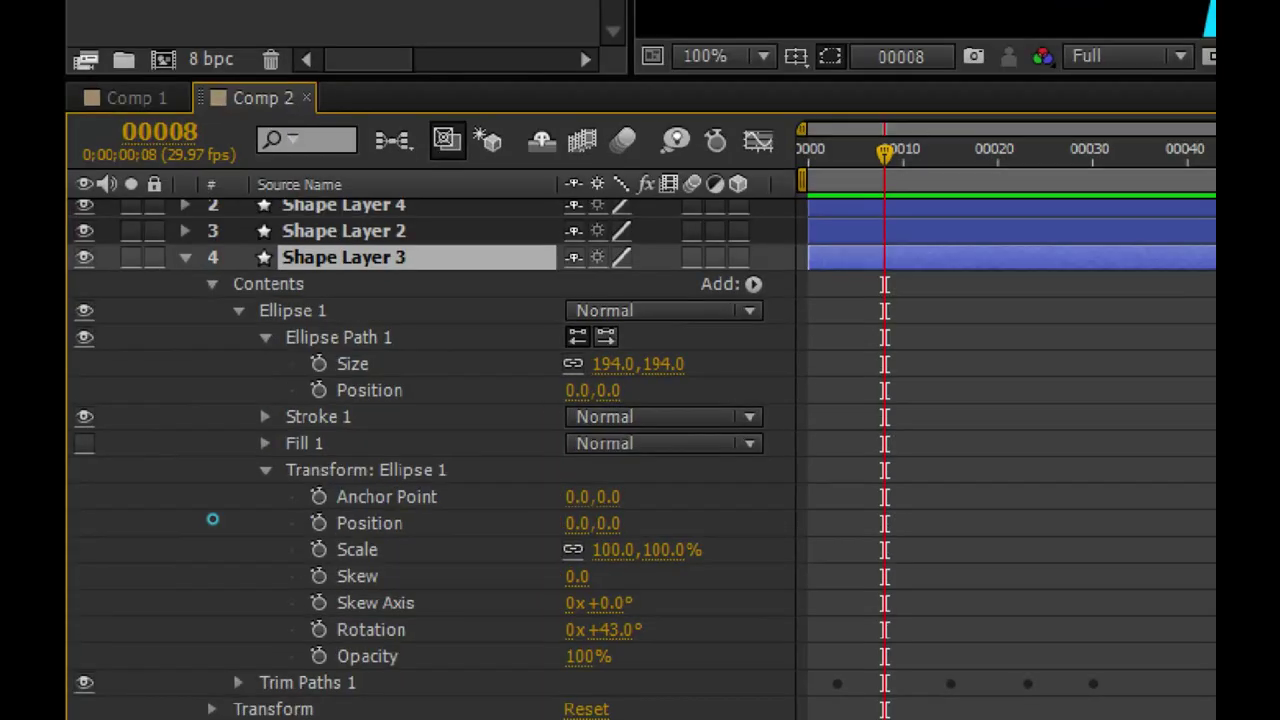
drag(167, 517, 256, 516)
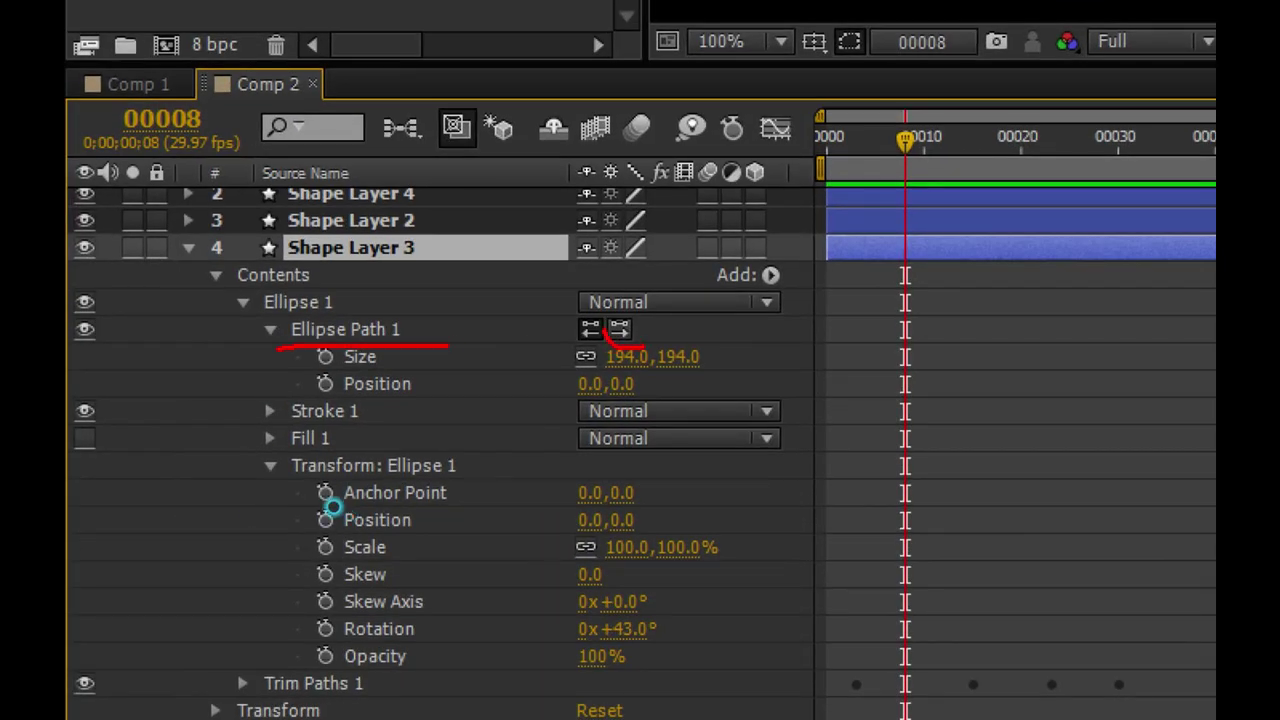
drag(608, 345, 606, 342)
key(Escape)
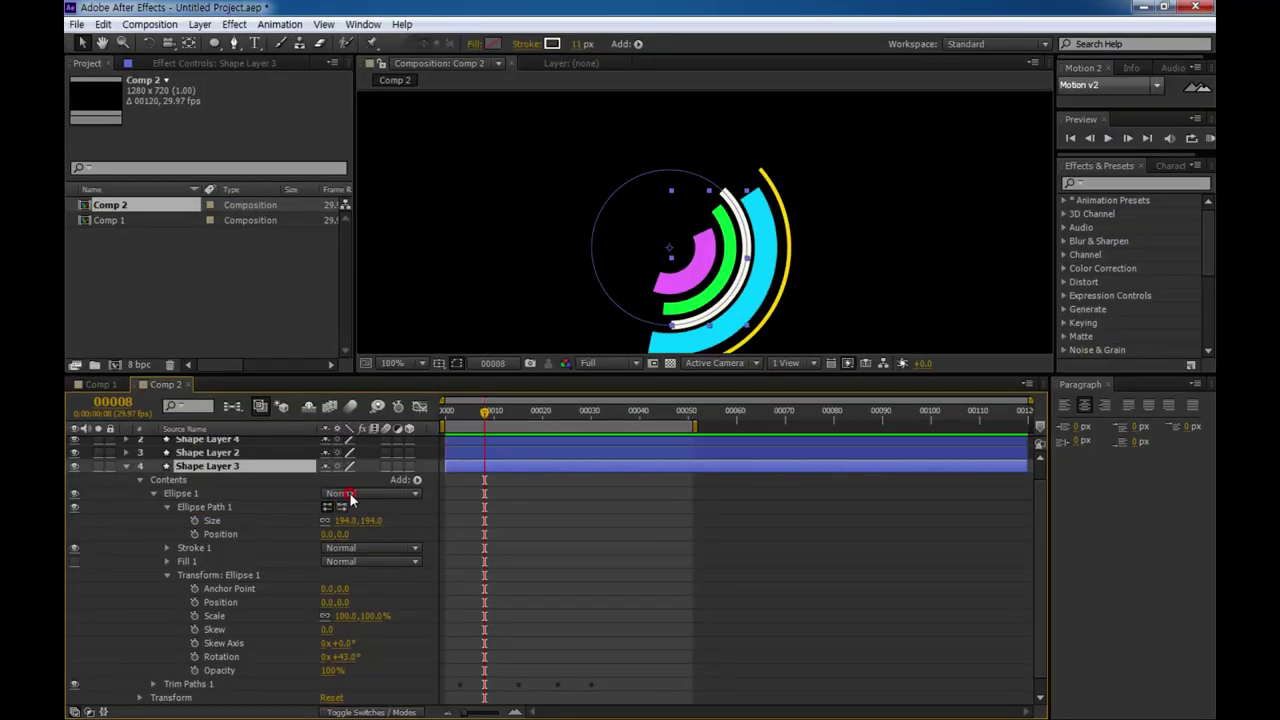
click(340, 507)
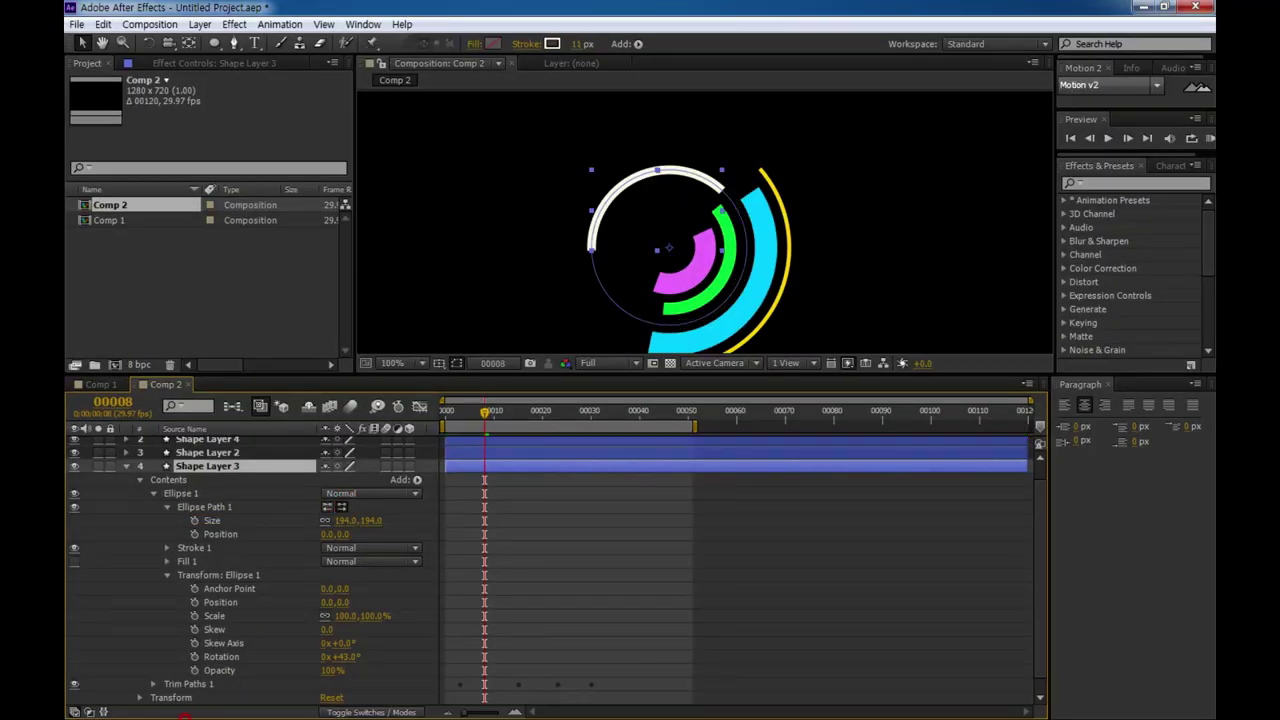
click(130, 470)
Step: Reverse Shape Layer 1's Ellipse Path direction, return to frame 0 and enlarge the viewer
click(205, 480)
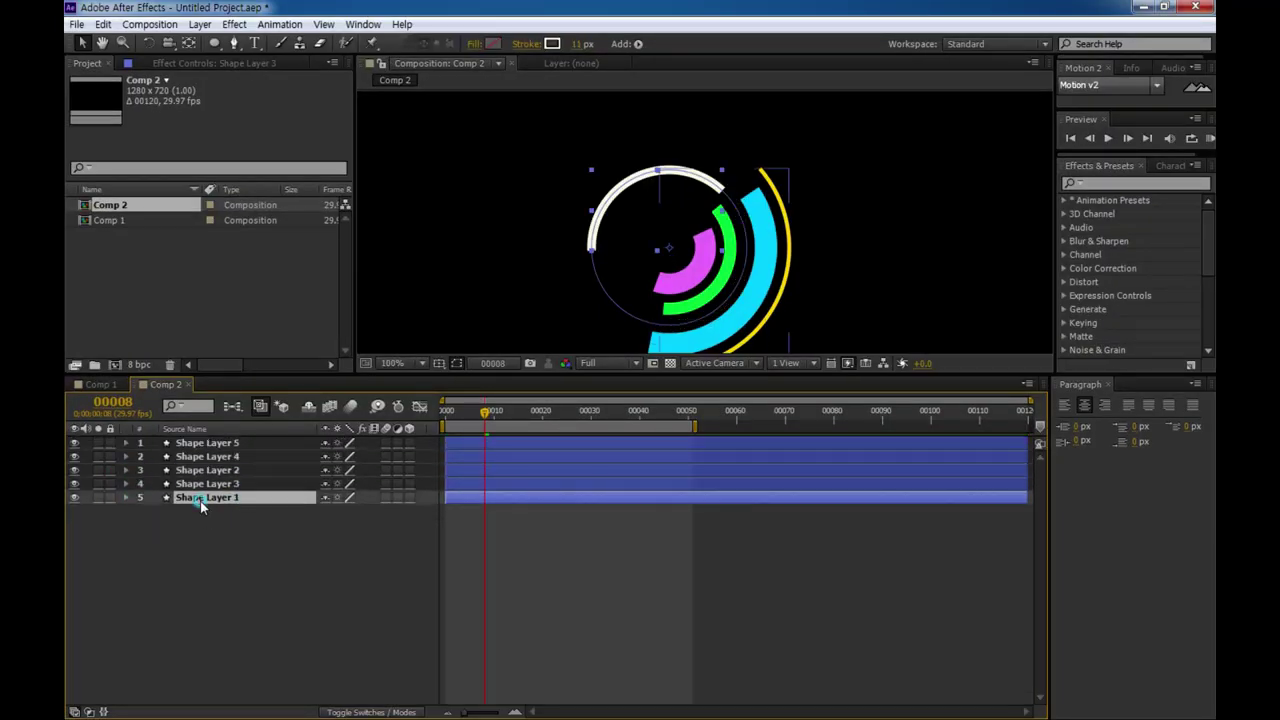
click(126, 480)
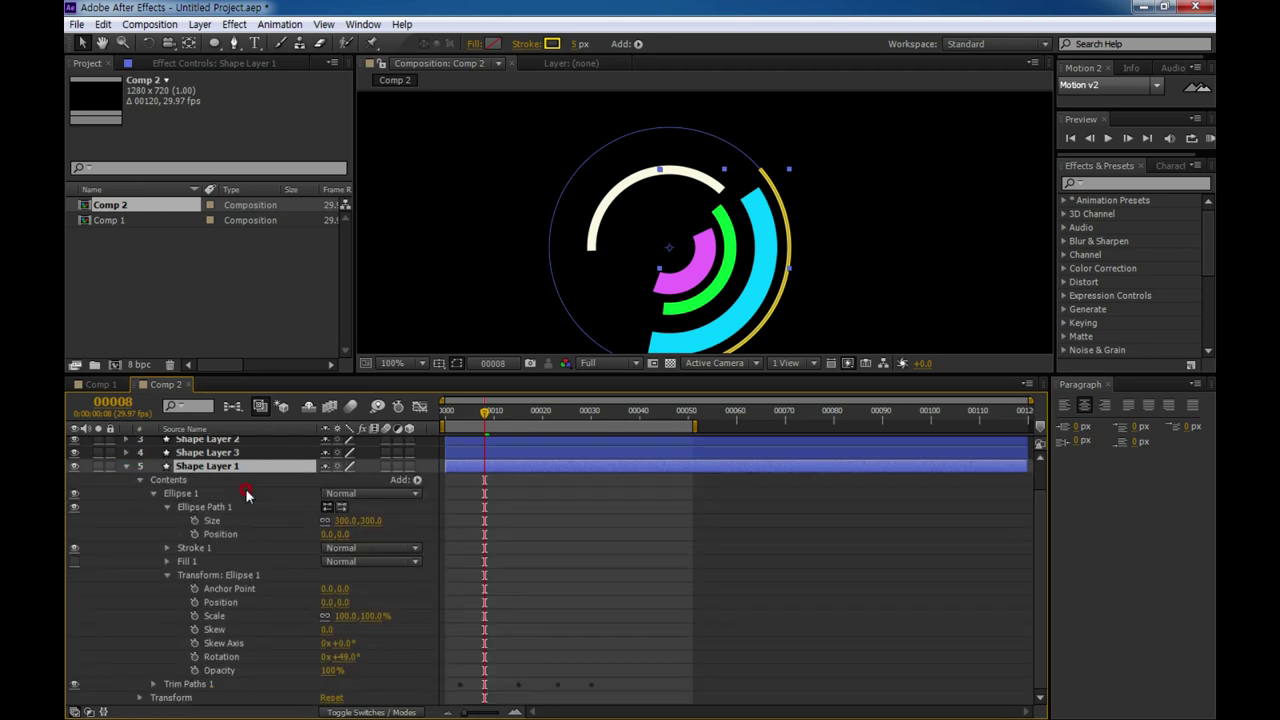
click(340, 507)
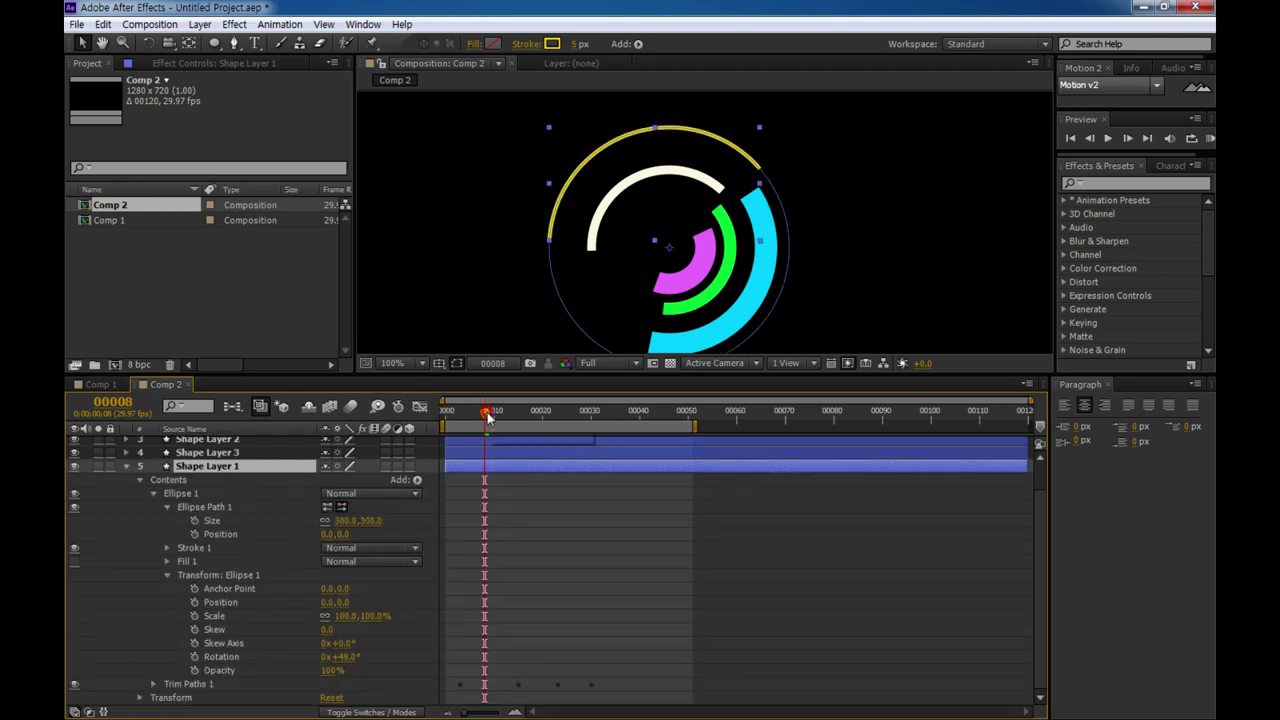
drag(487, 412, 445, 412)
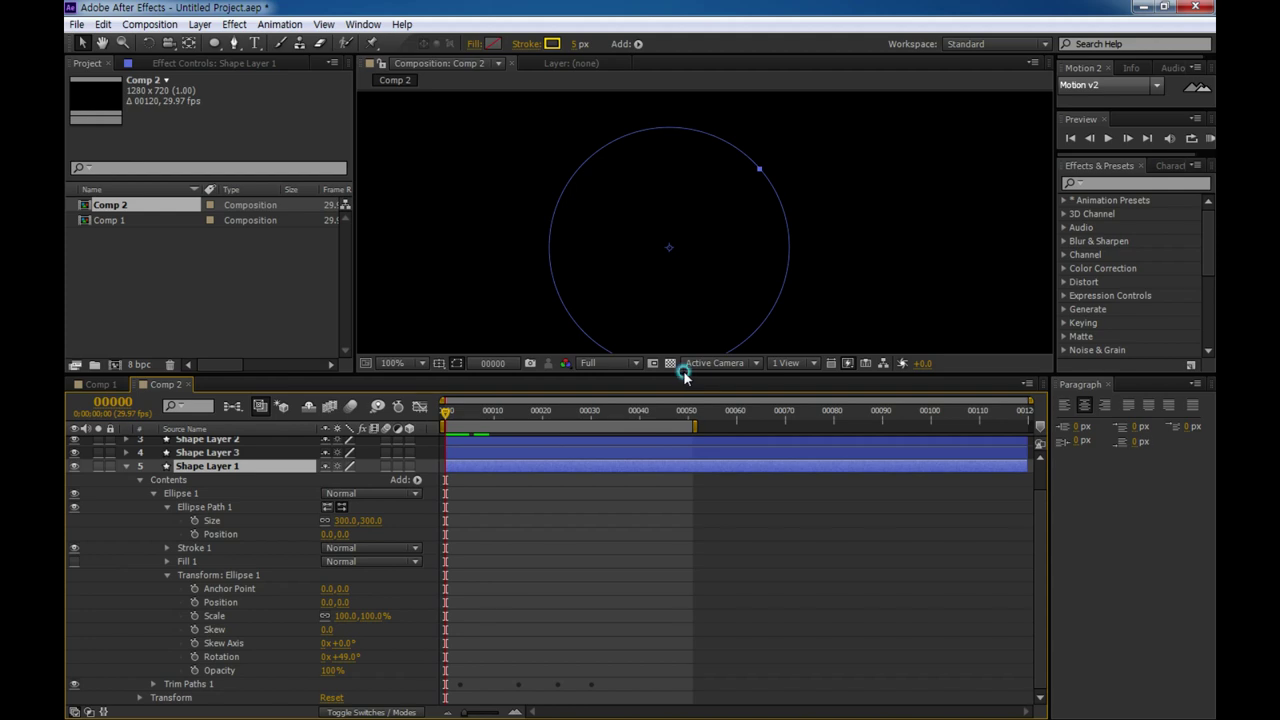
drag(676, 372, 678, 489)
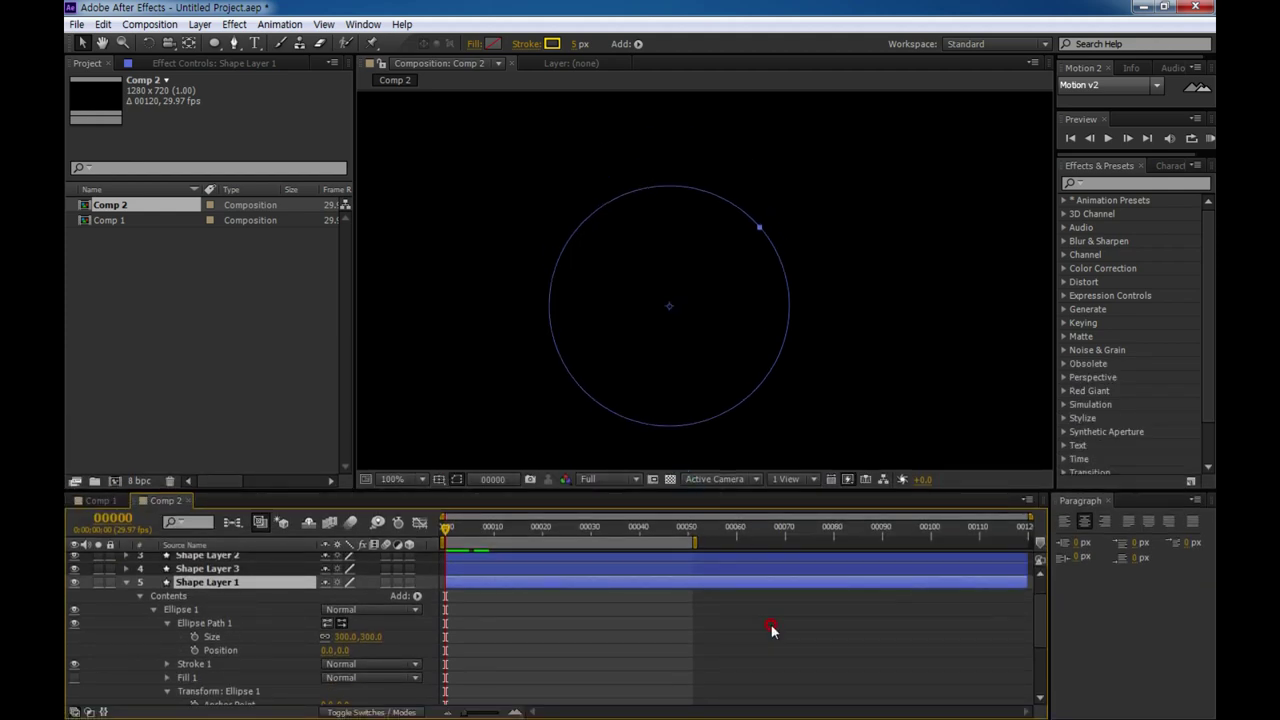
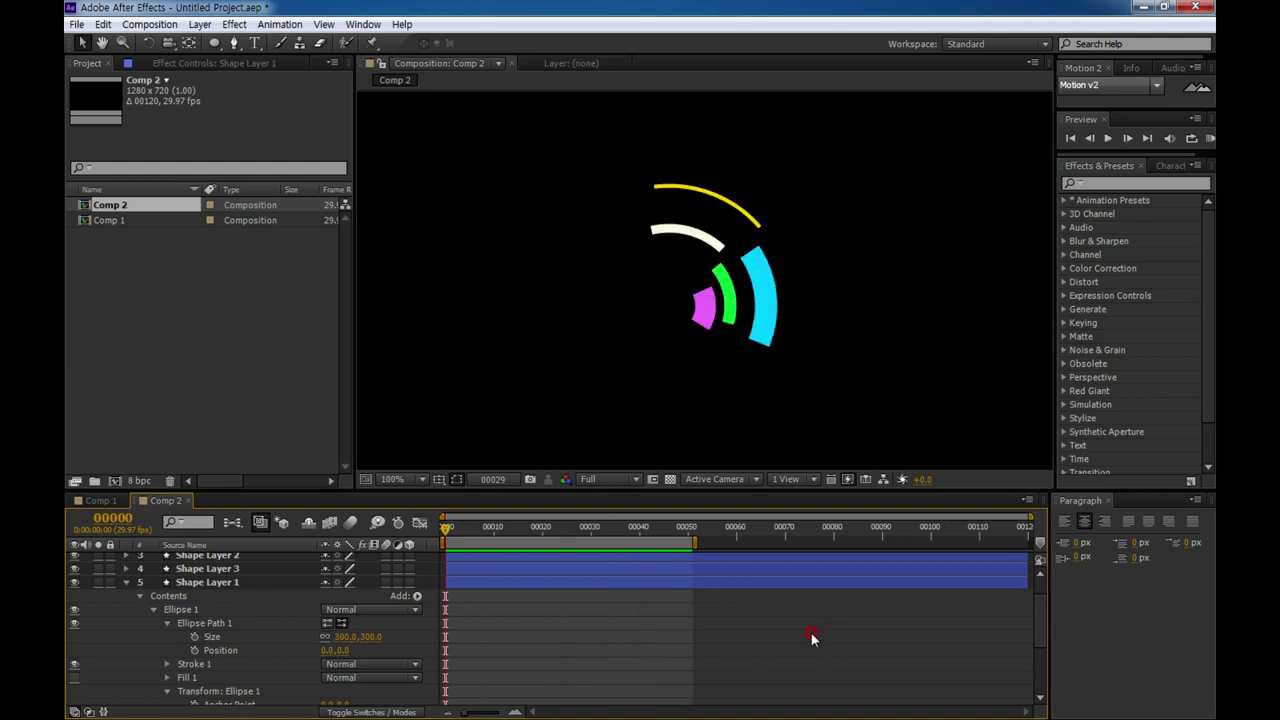
Step: Stop the Comp 2 preview and start a new 1280×720, 29.97 fps, 120-frame Comp 3
click(183, 338)
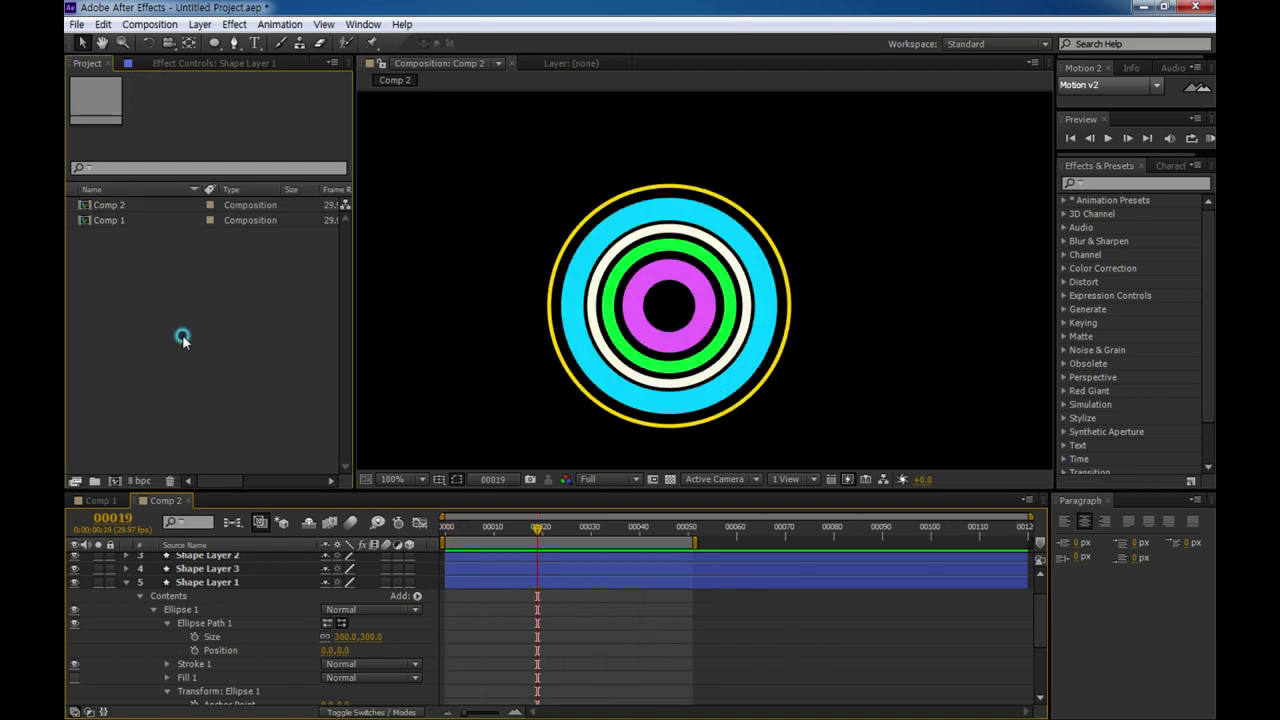
click(135, 373)
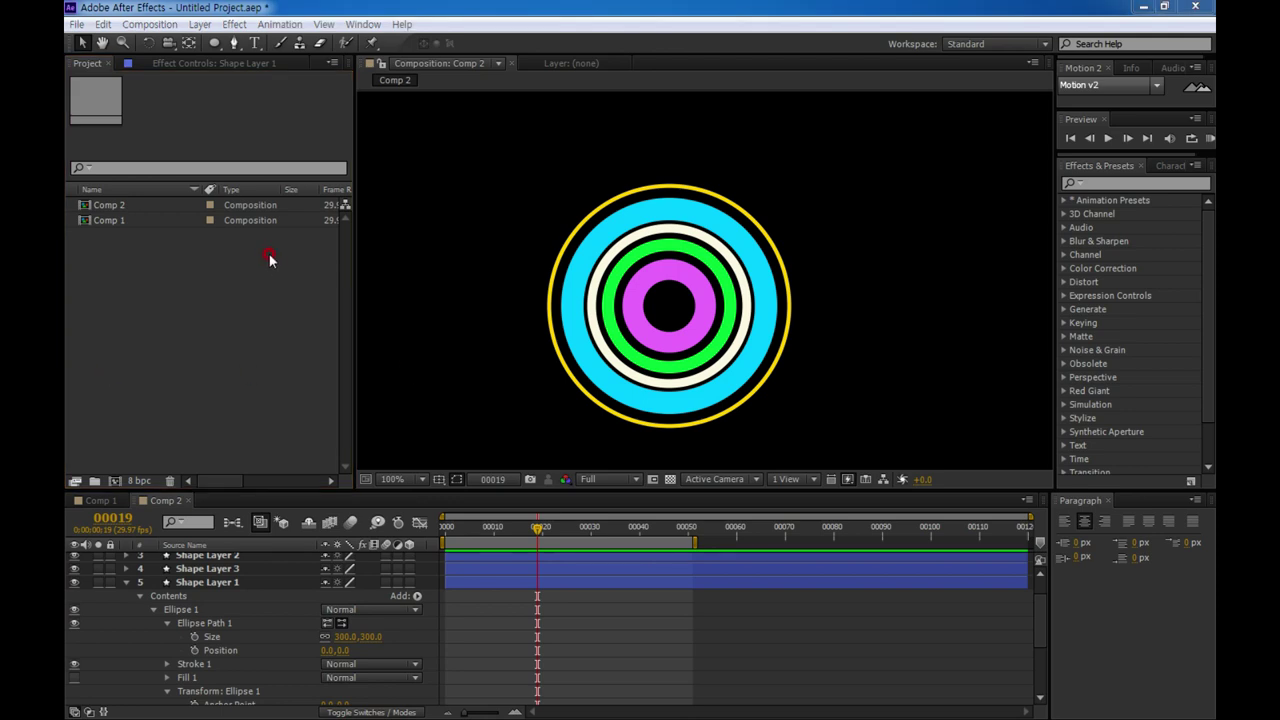
click(243, 388)
click(117, 481)
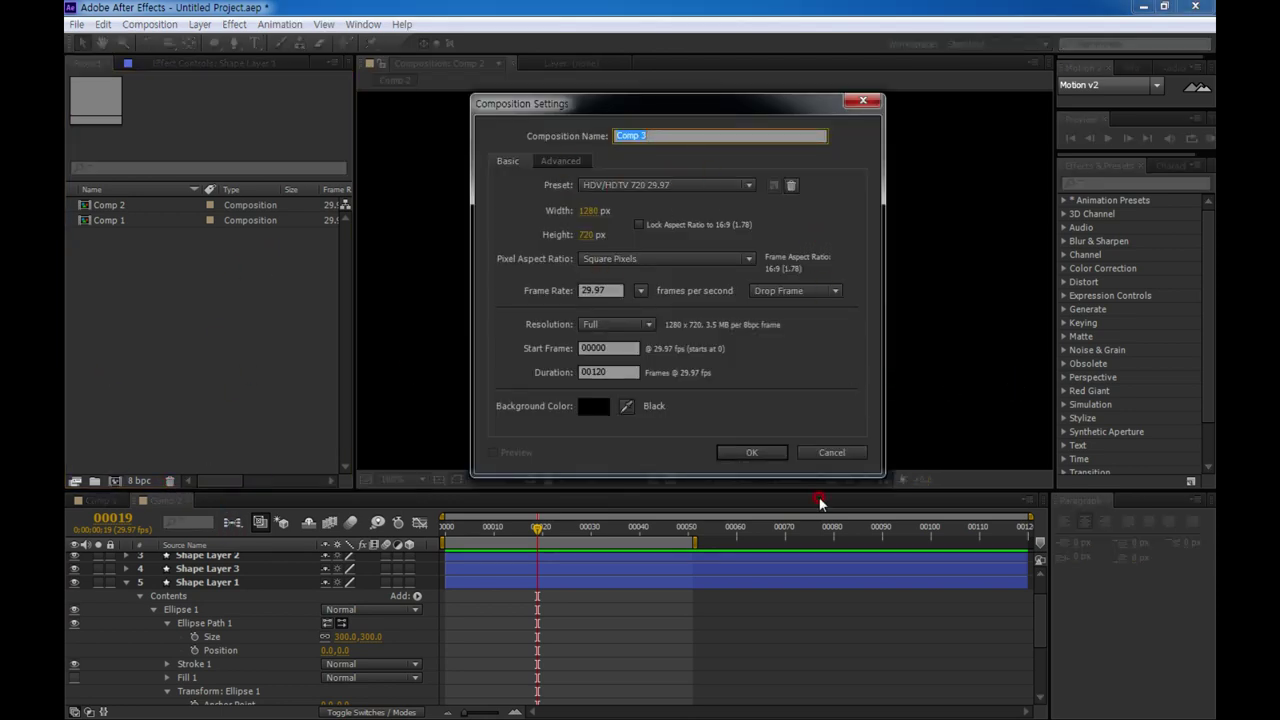
Step: Create the empty Comp 3 and show the grid and title/action-safe overlays on it
click(771, 455)
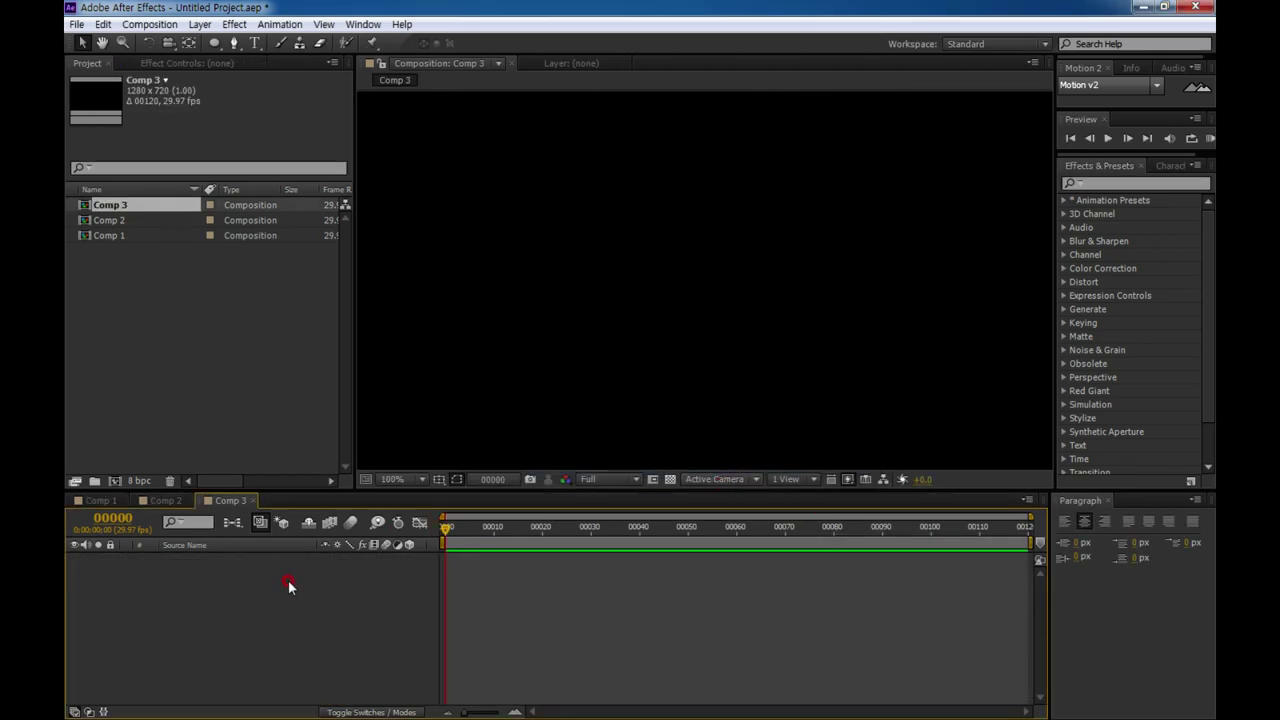
click(440, 480)
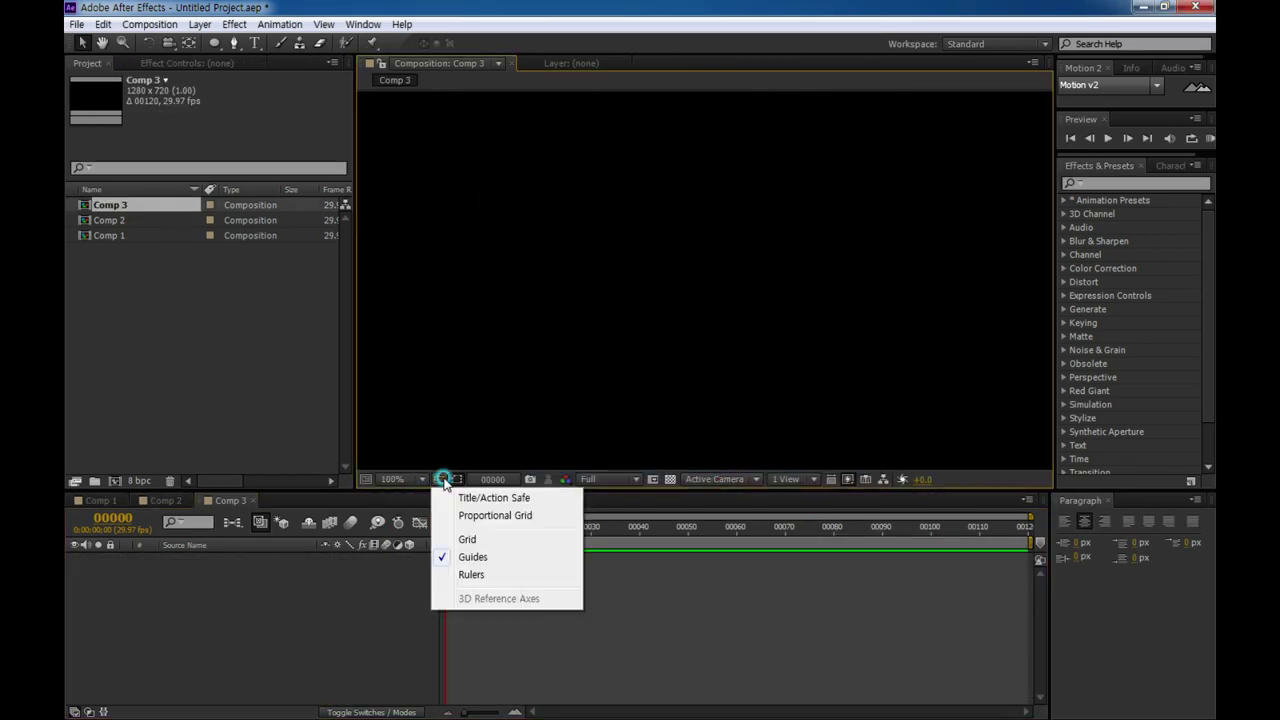
click(471, 540)
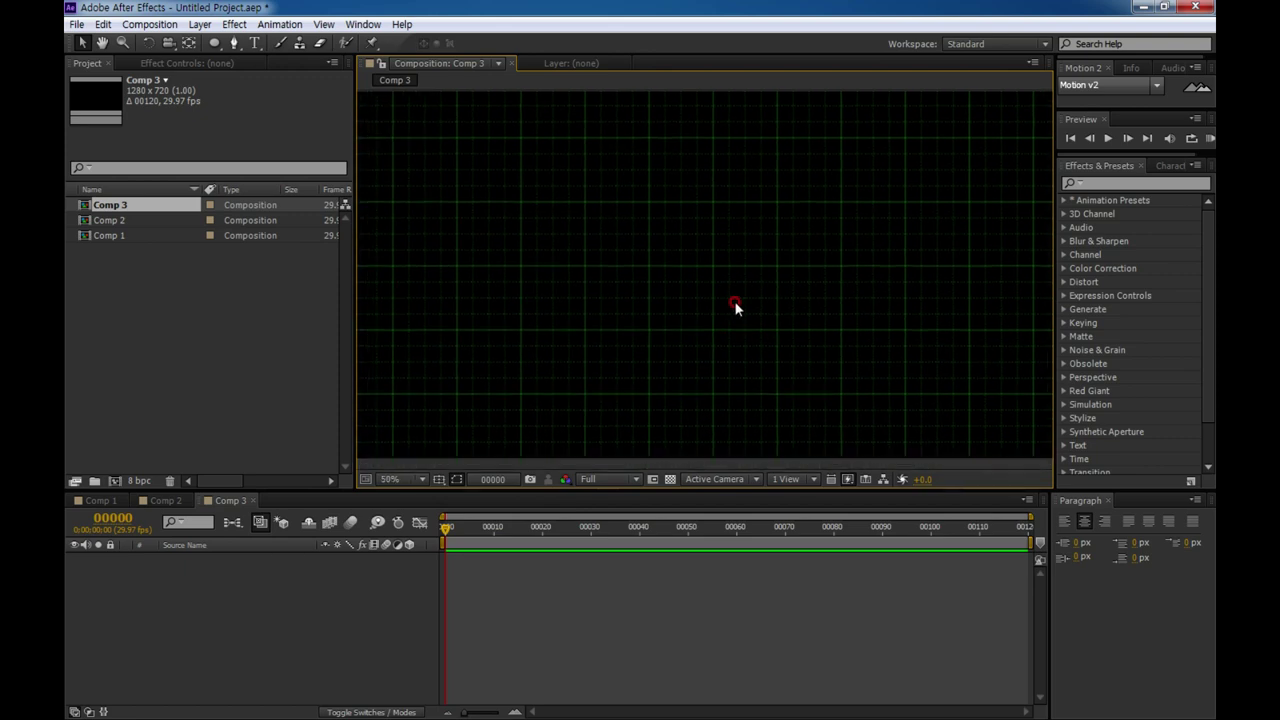
scroll(737, 306, down, 4)
click(446, 480)
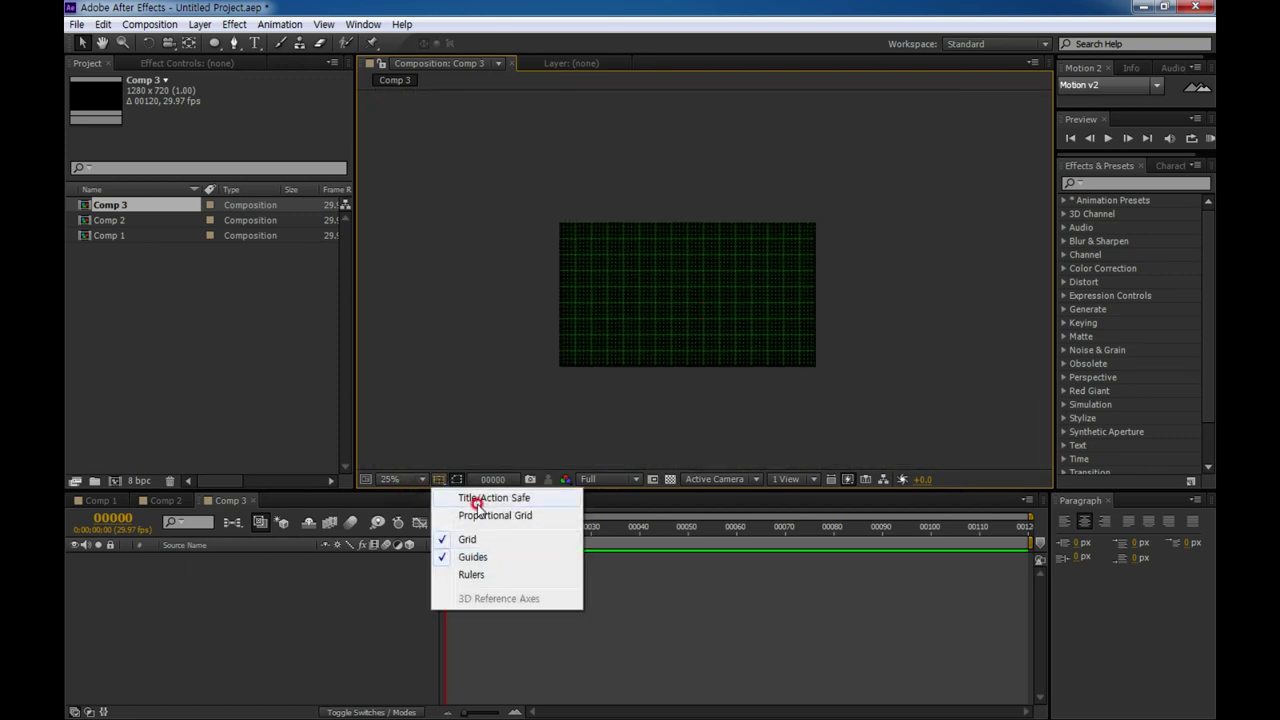
click(452, 498)
scroll(695, 318, up, 2)
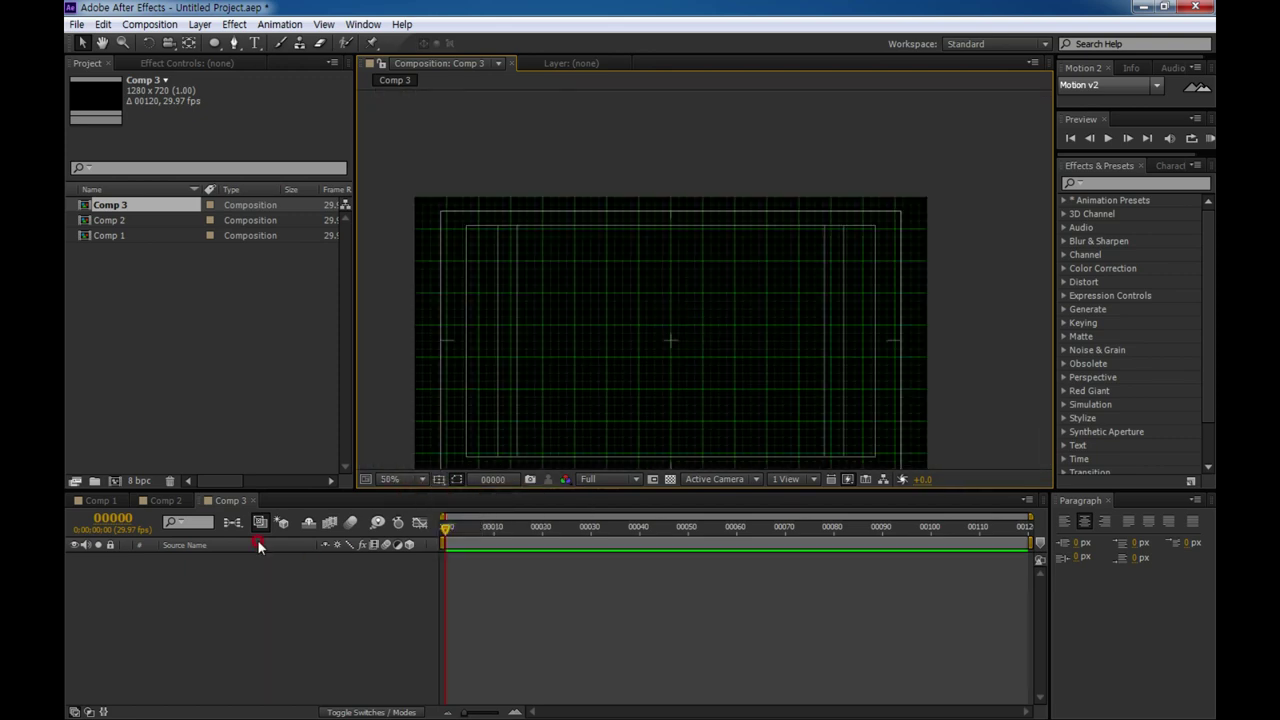
click(212, 44)
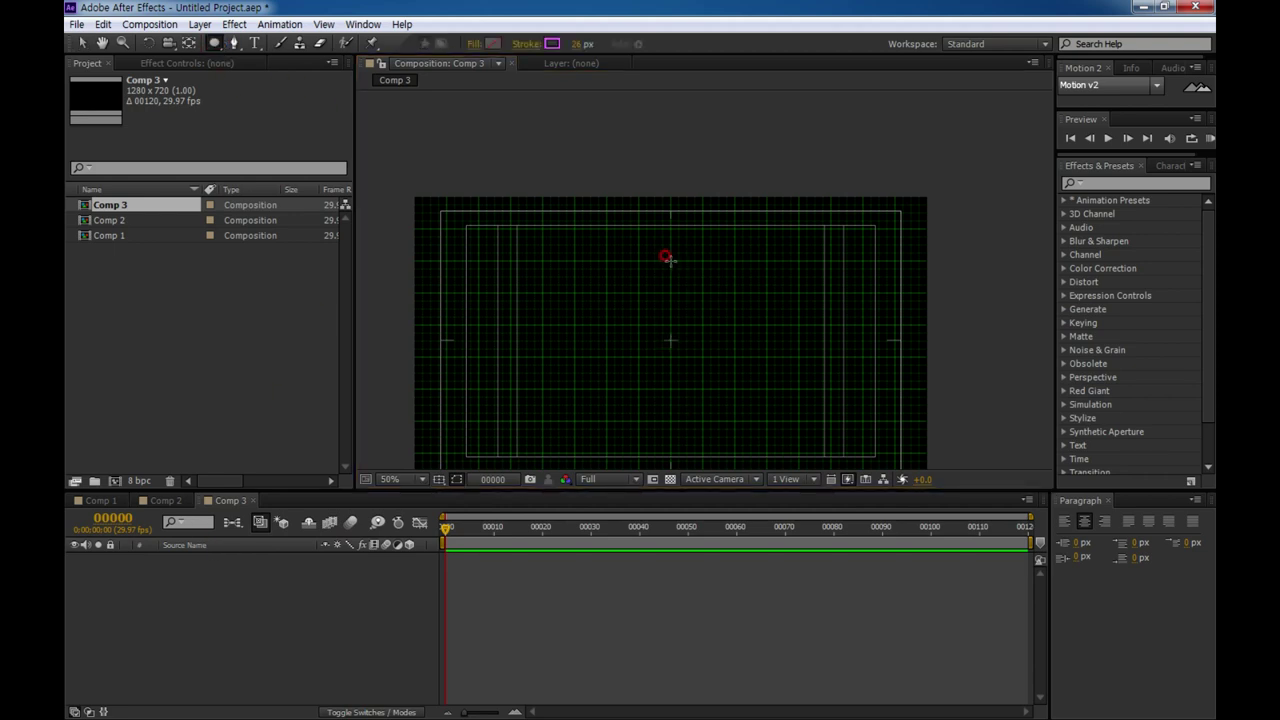
Step: Draw a circle above the centre and set its Ellipse Path Size to 232
drag(666, 257, 674, 265)
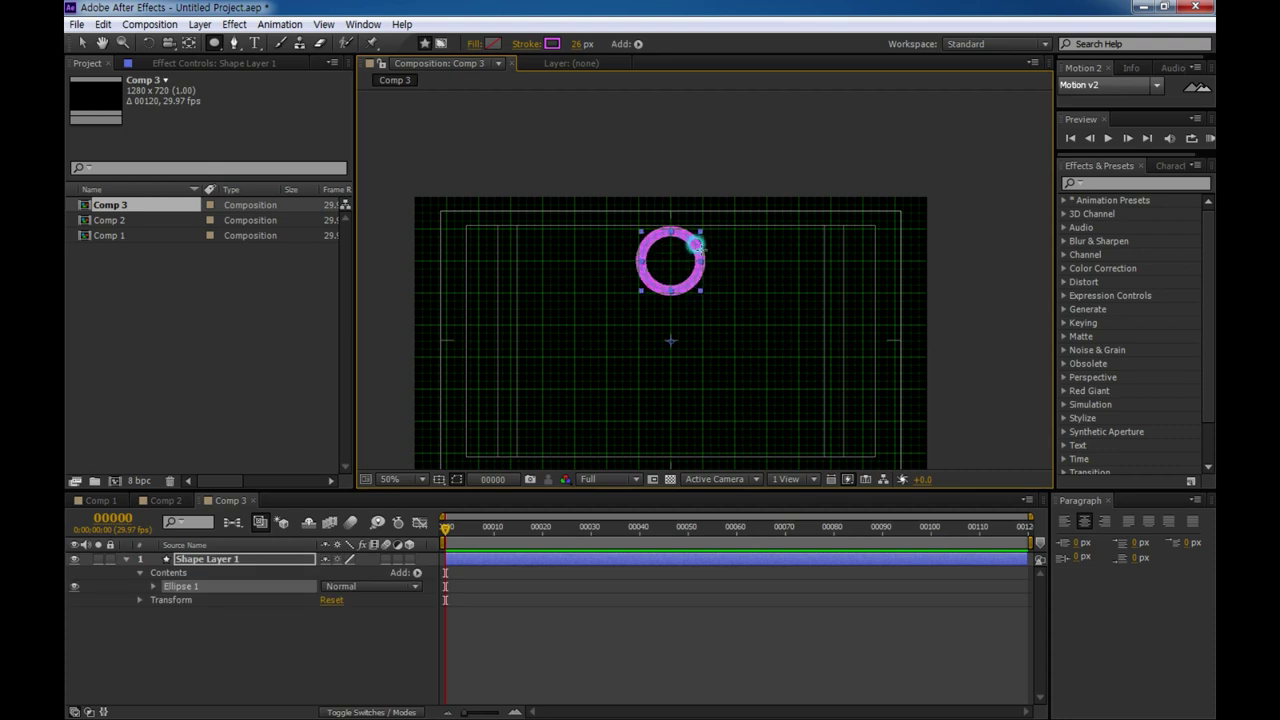
drag(680, 256, 706, 228)
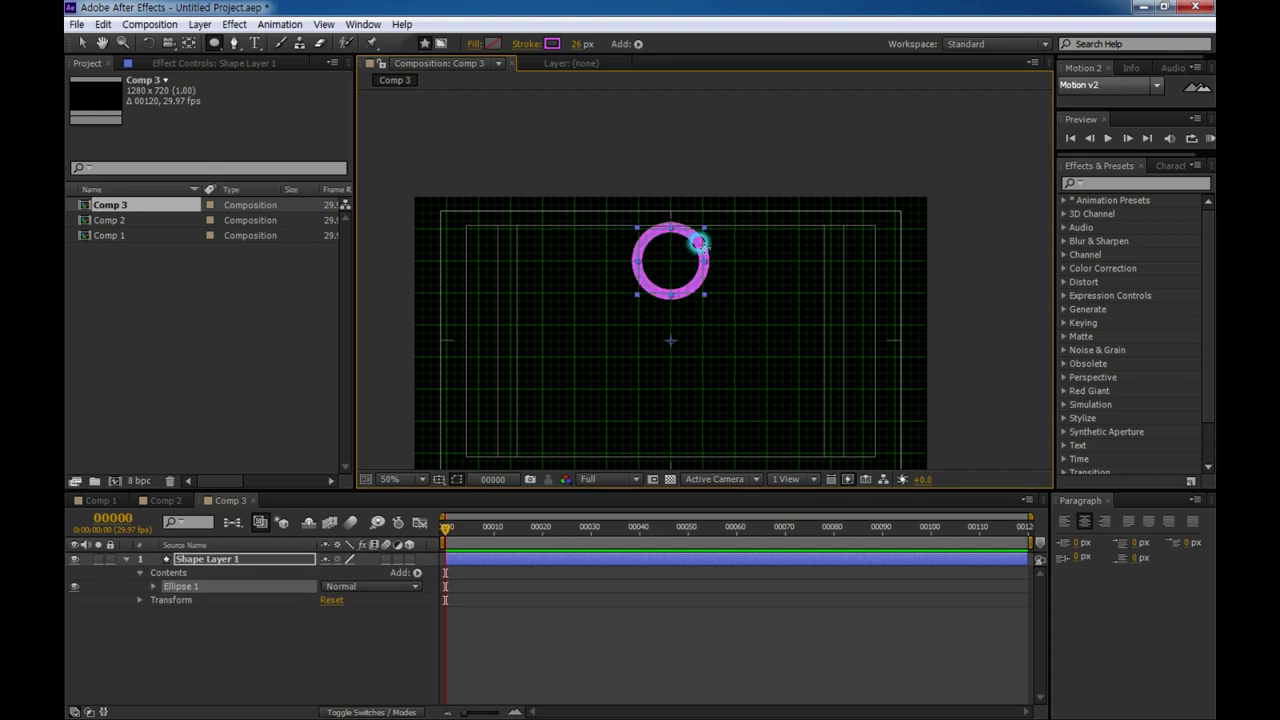
click(155, 588)
click(198, 601)
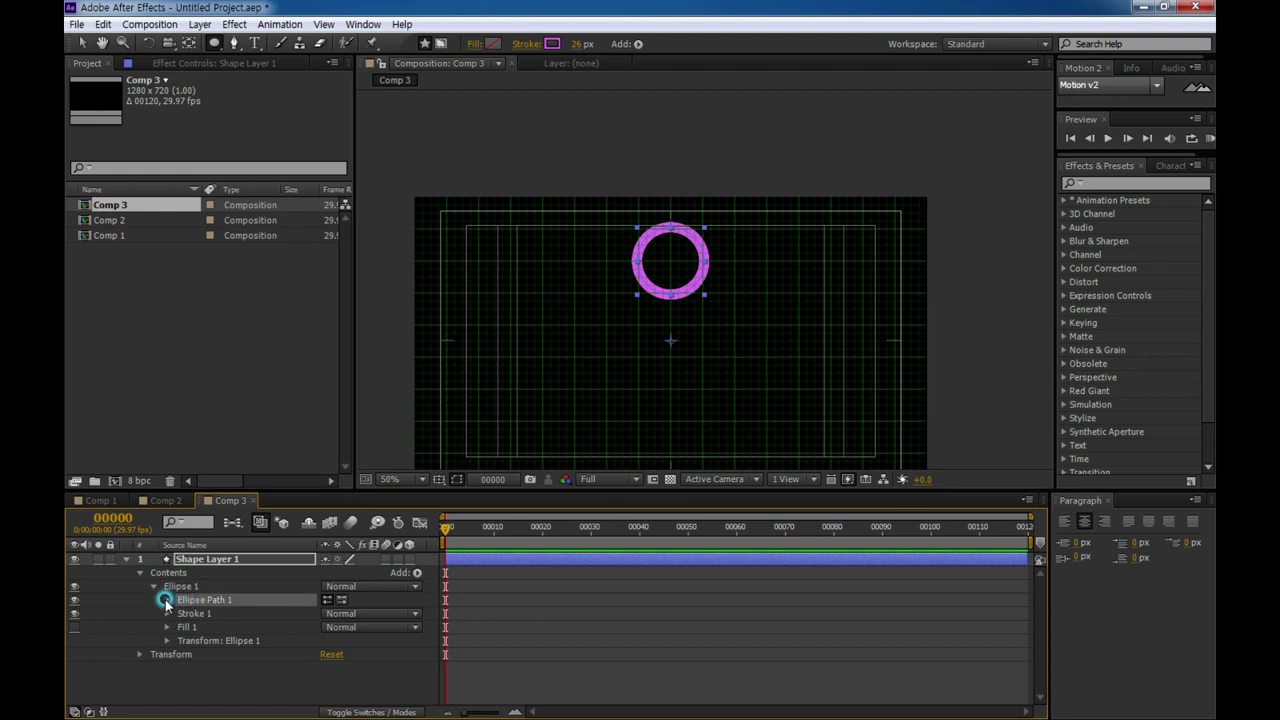
click(166, 600)
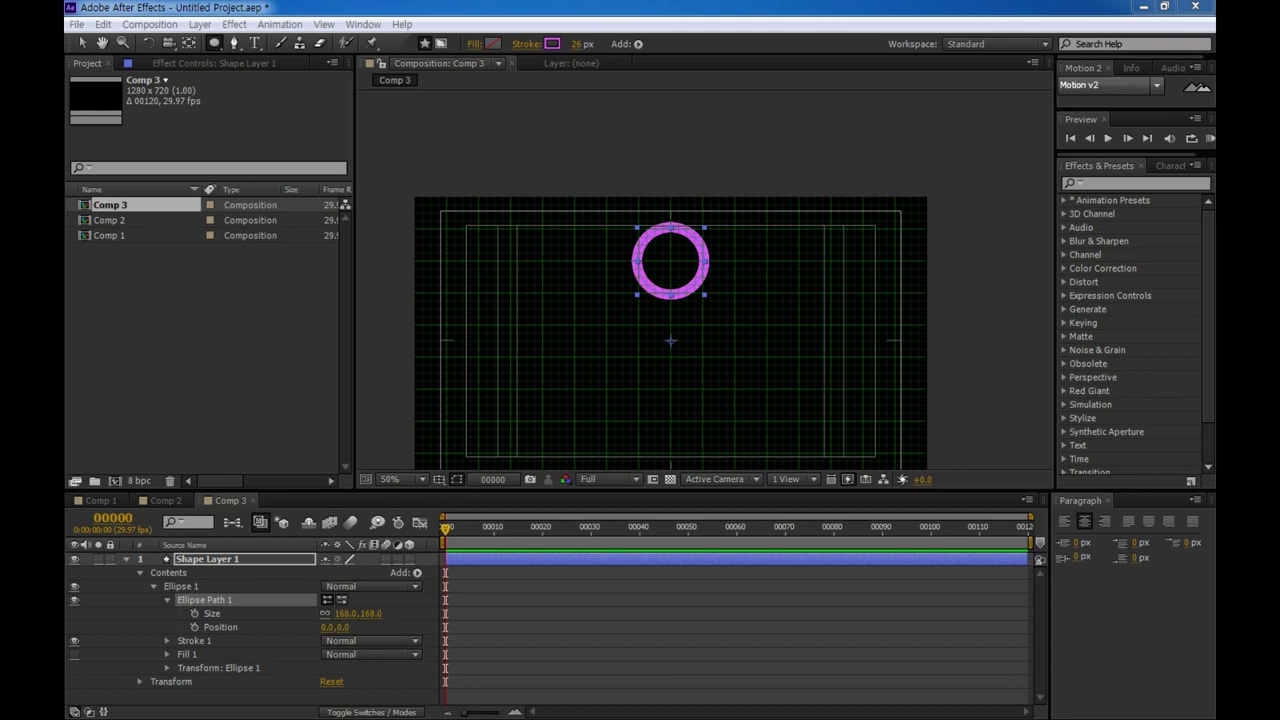
click(346, 613)
text(232)
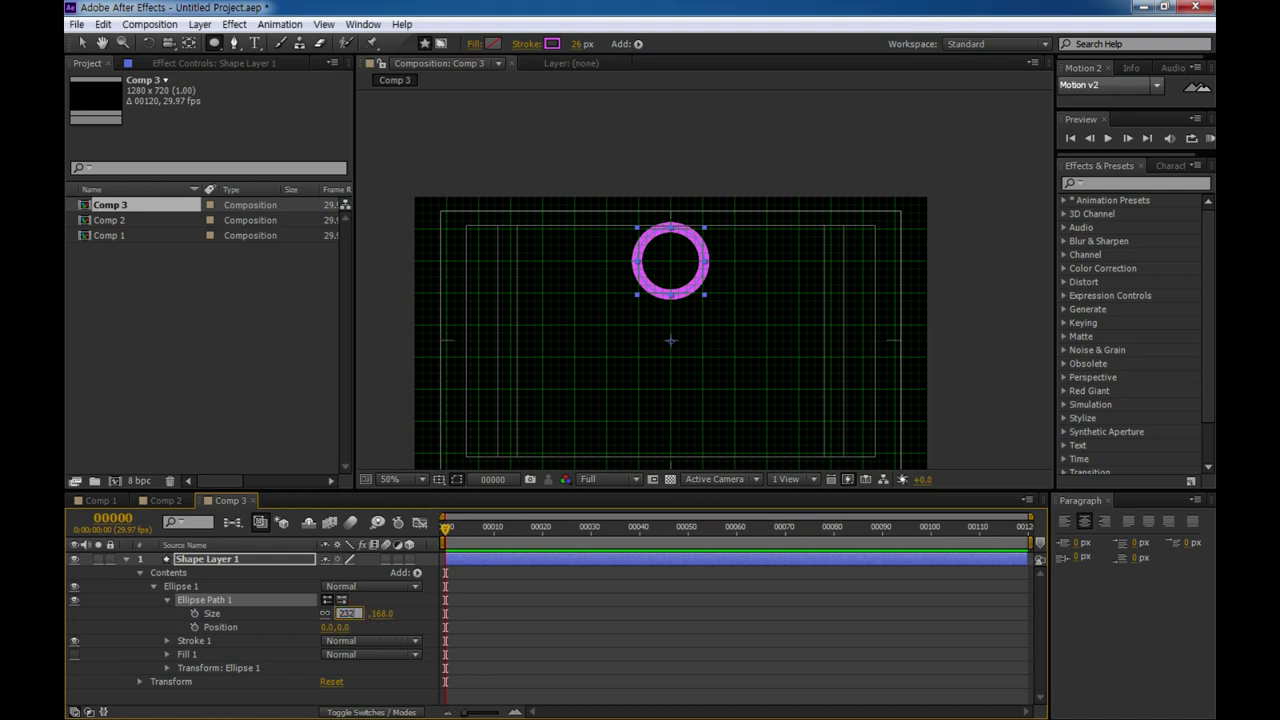
click(212, 710)
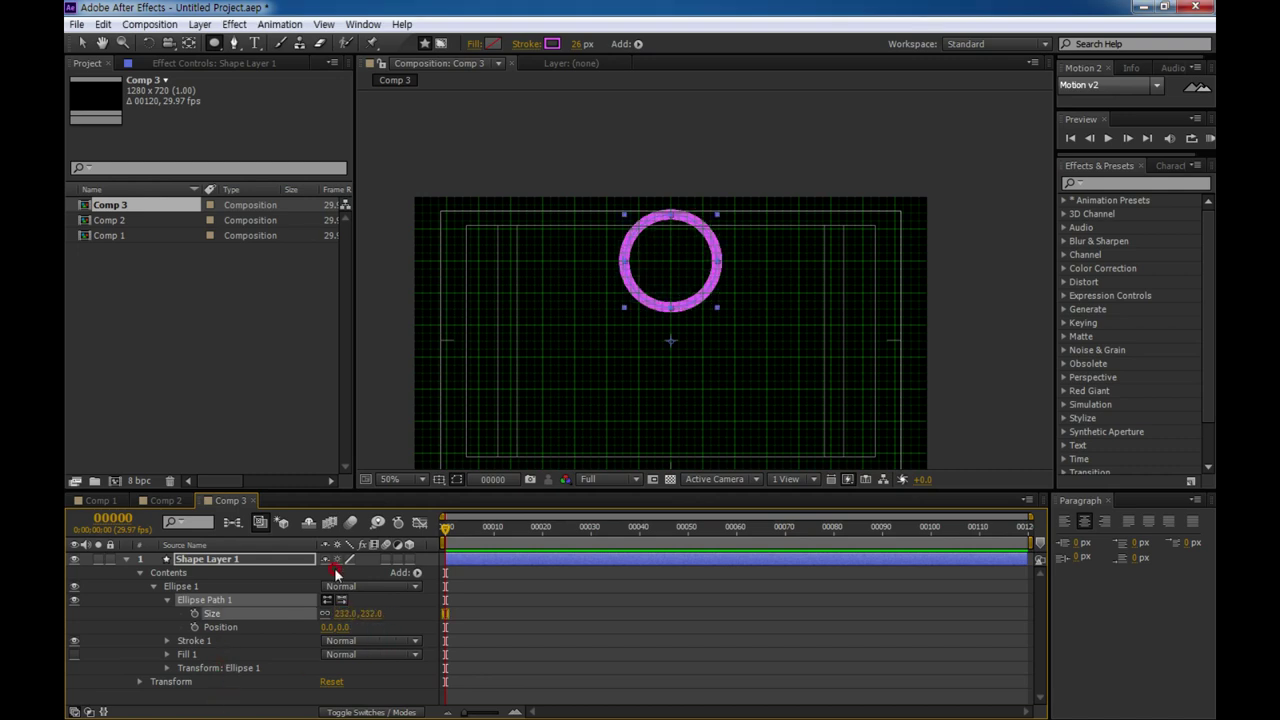
Step: Set the circle's stroke width to 2 px
click(580, 43)
text(2)
click(492, 247)
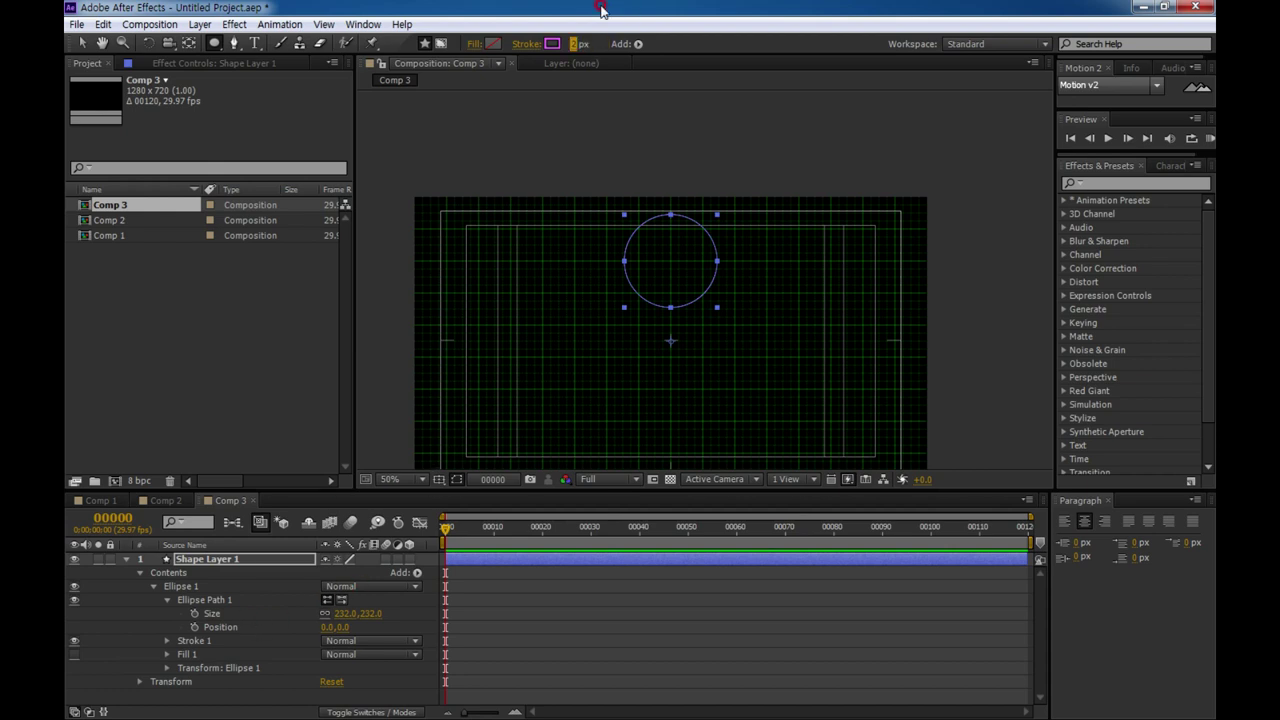
Step: Make the ring's stroke white and hide the grid and title/action-safe guides
click(552, 43)
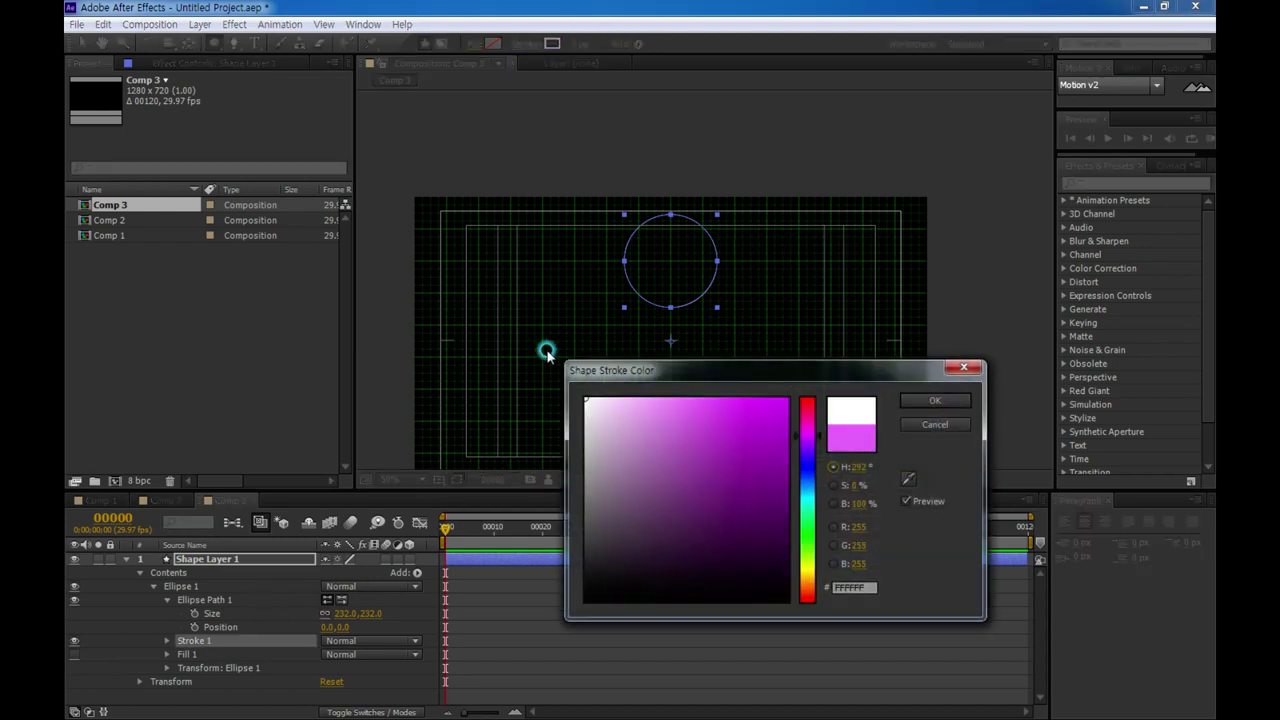
click(935, 400)
click(439, 480)
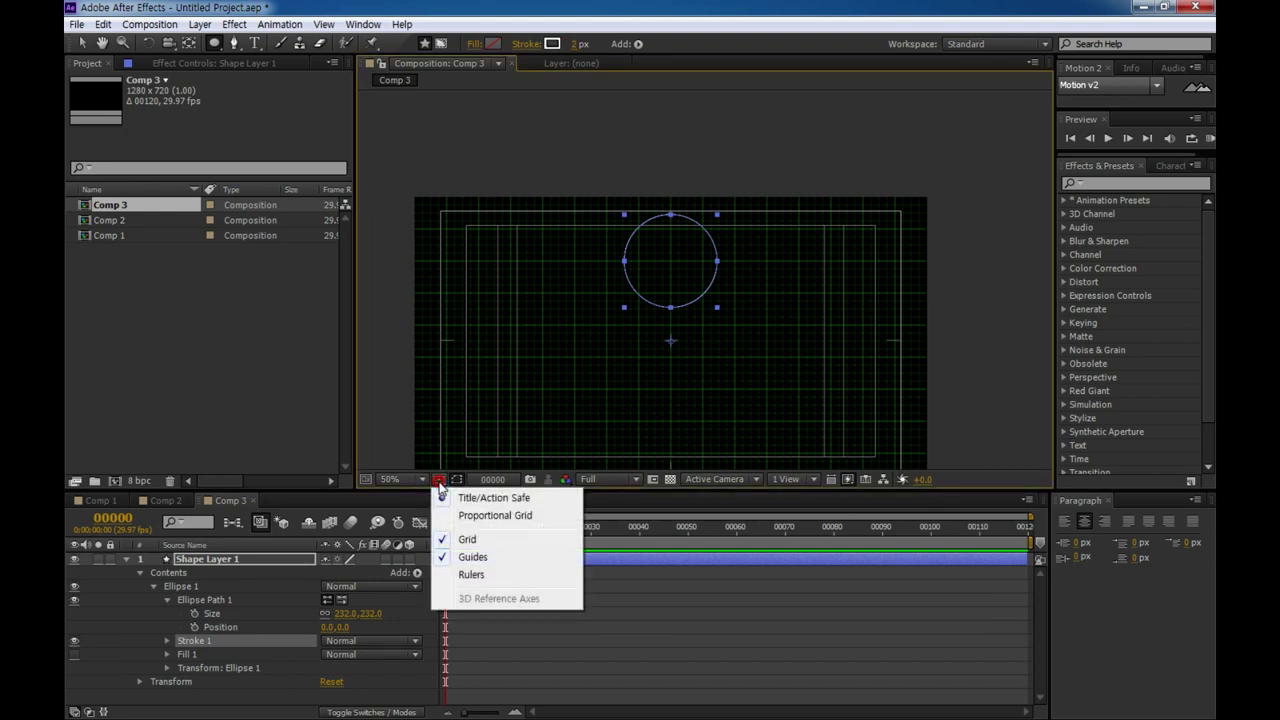
click(467, 539)
click(439, 480)
click(475, 498)
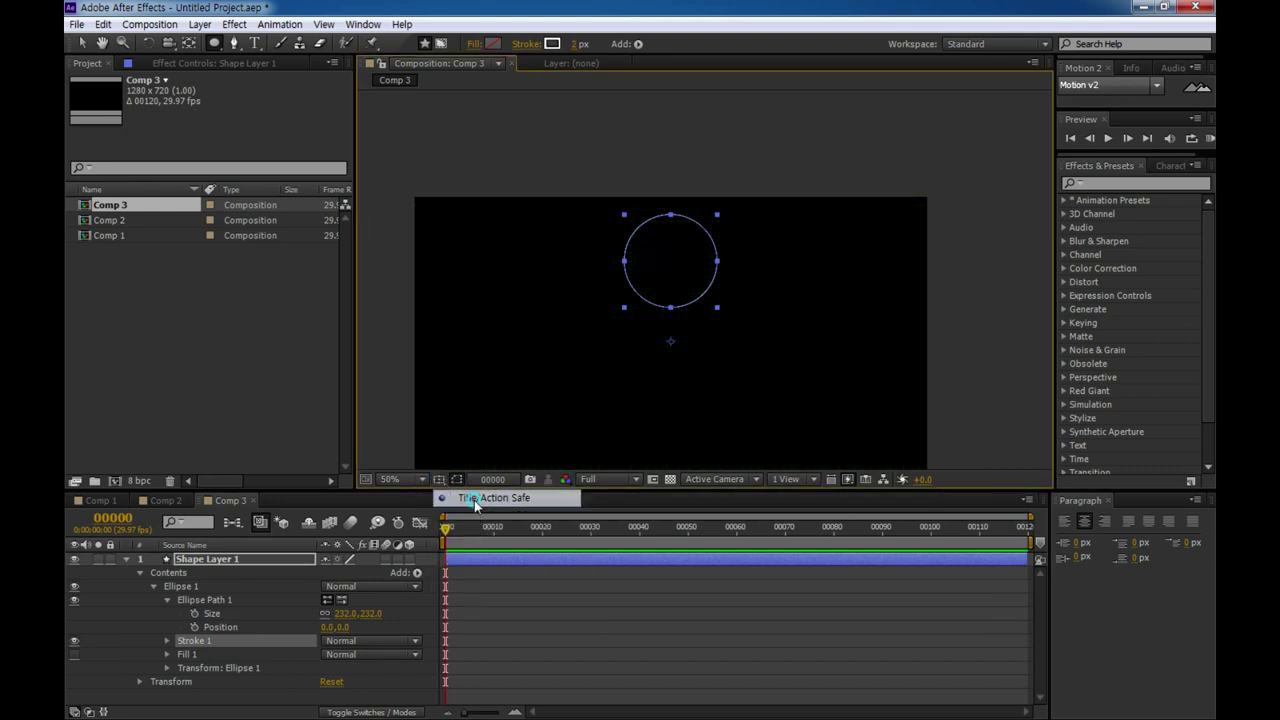
Step: Open Transform: Ellipse 1, with the ellipse positioned at 0,-200
click(326, 677)
click(157, 670)
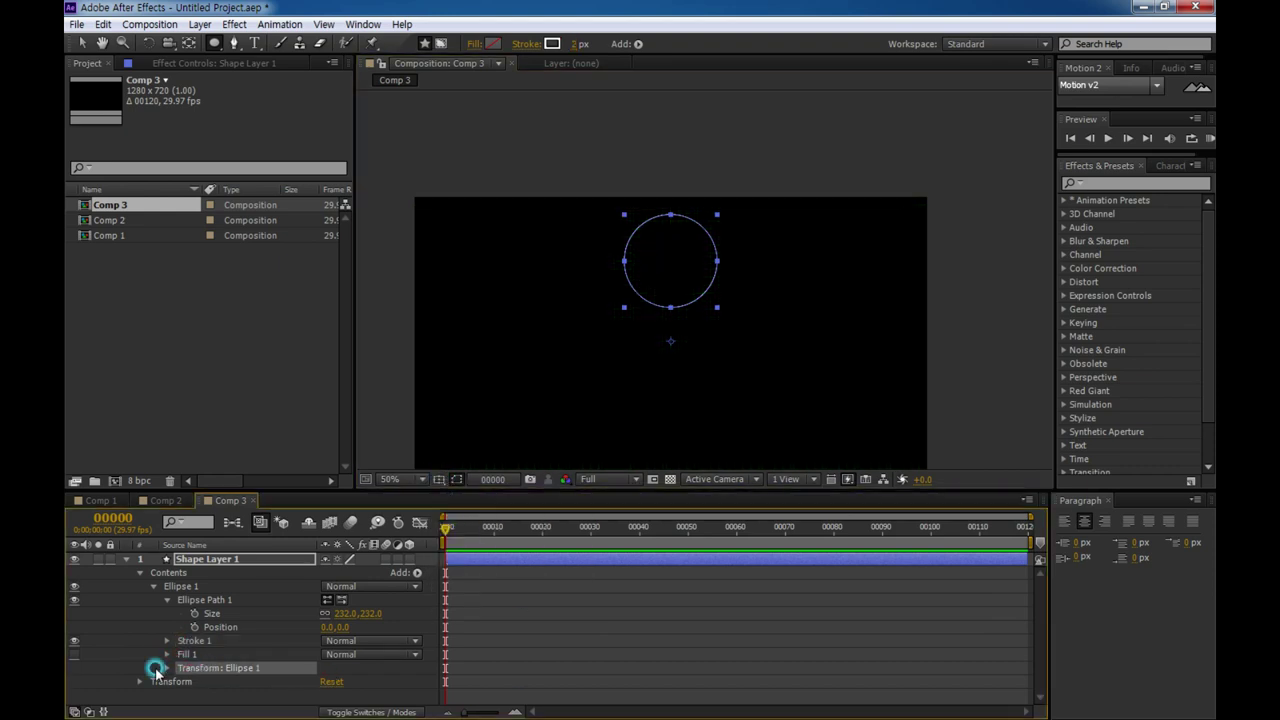
click(166, 667)
click(356, 498)
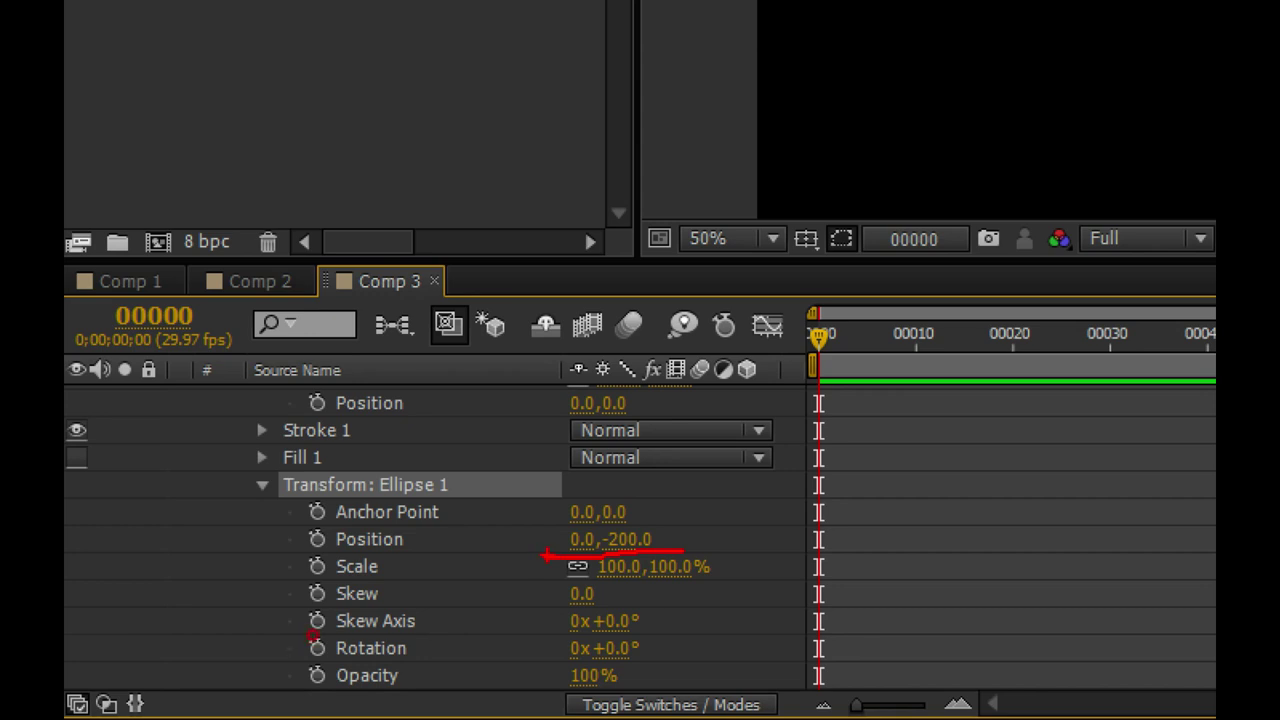
drag(258, 548, 396, 548)
drag(468, 494, 476, 488)
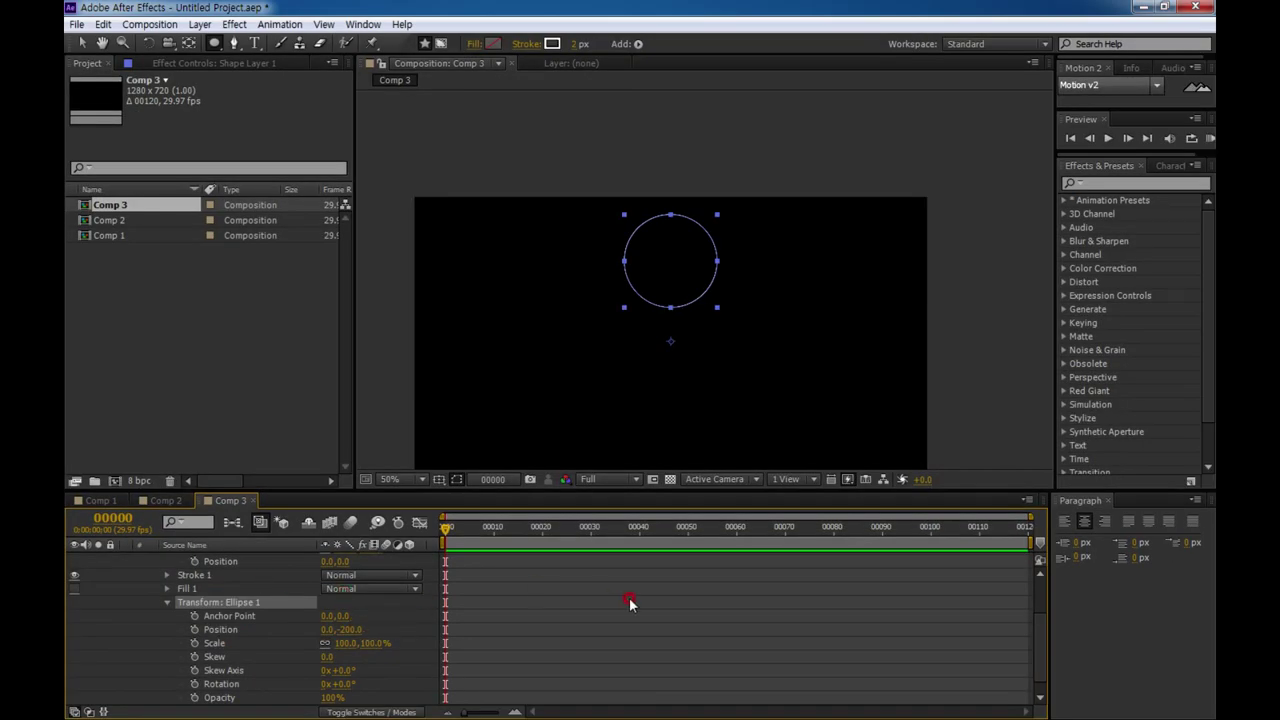
Step: Zoom the viewer to 100%, collapse Transform: Ellipse 1, and select Shape Layer 1's Contents
click(655, 590)
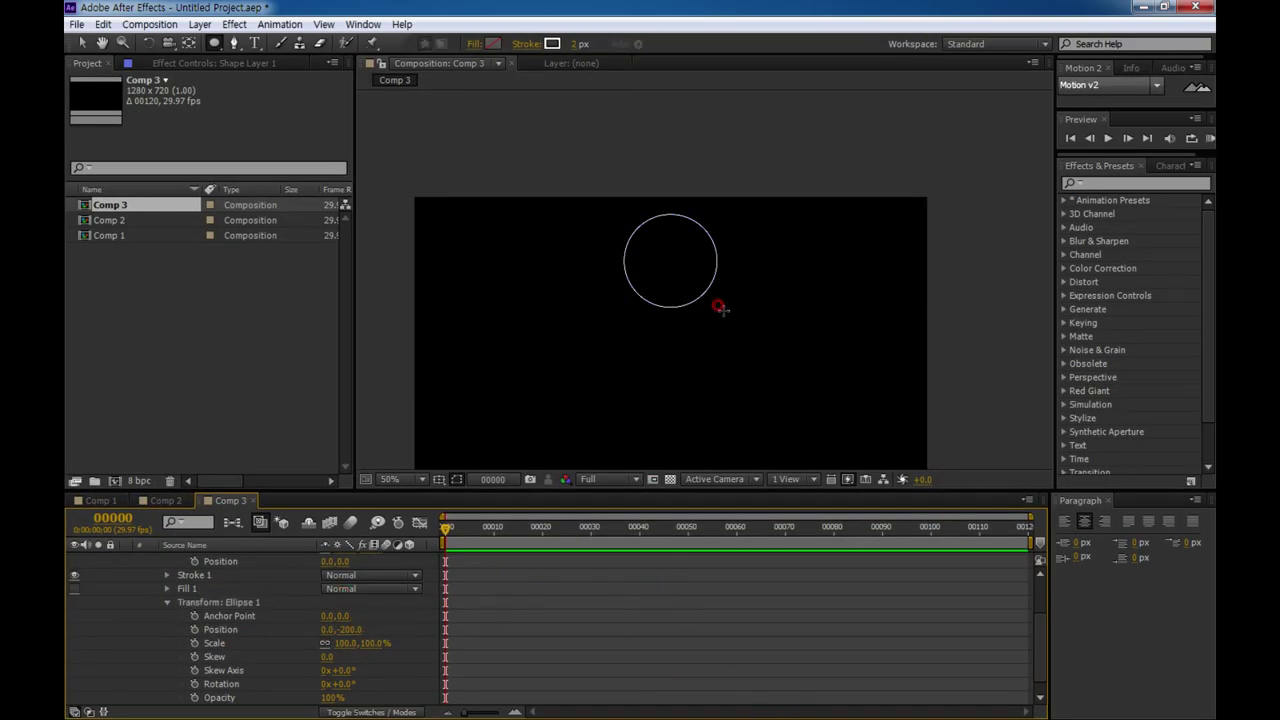
scroll(643, 309, up, 1)
scroll(694, 266, up, 1)
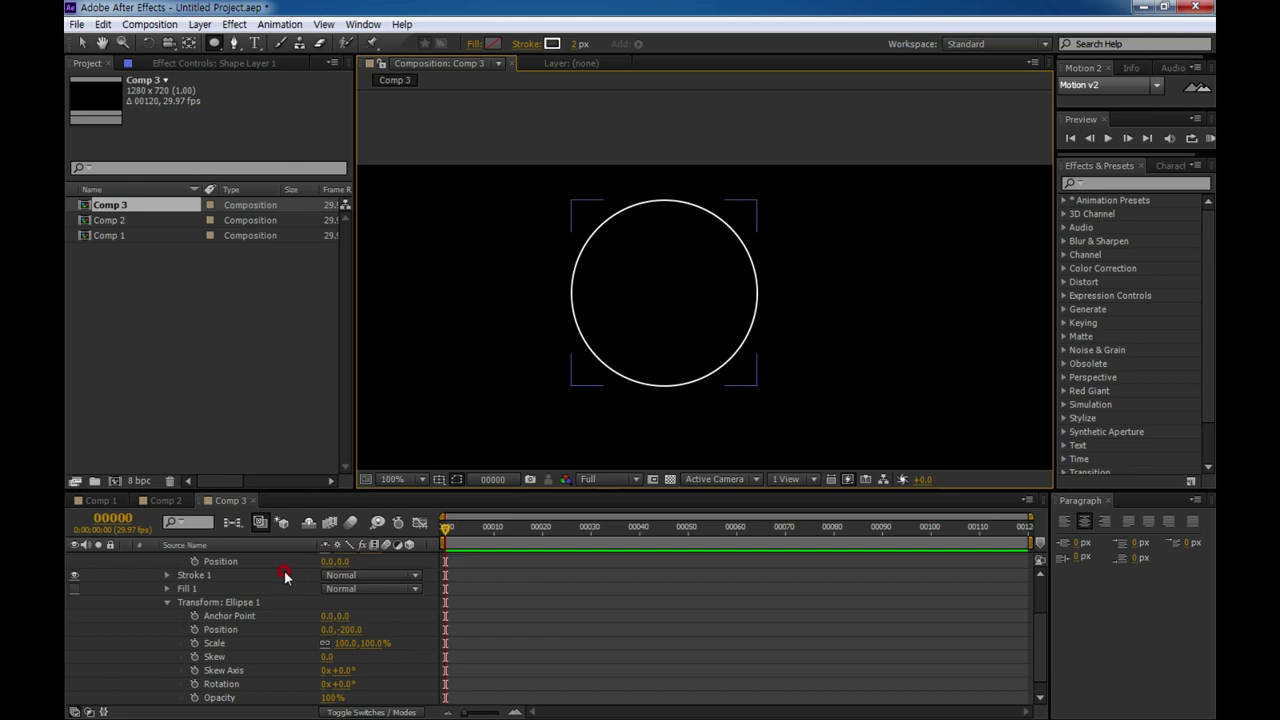
click(166, 603)
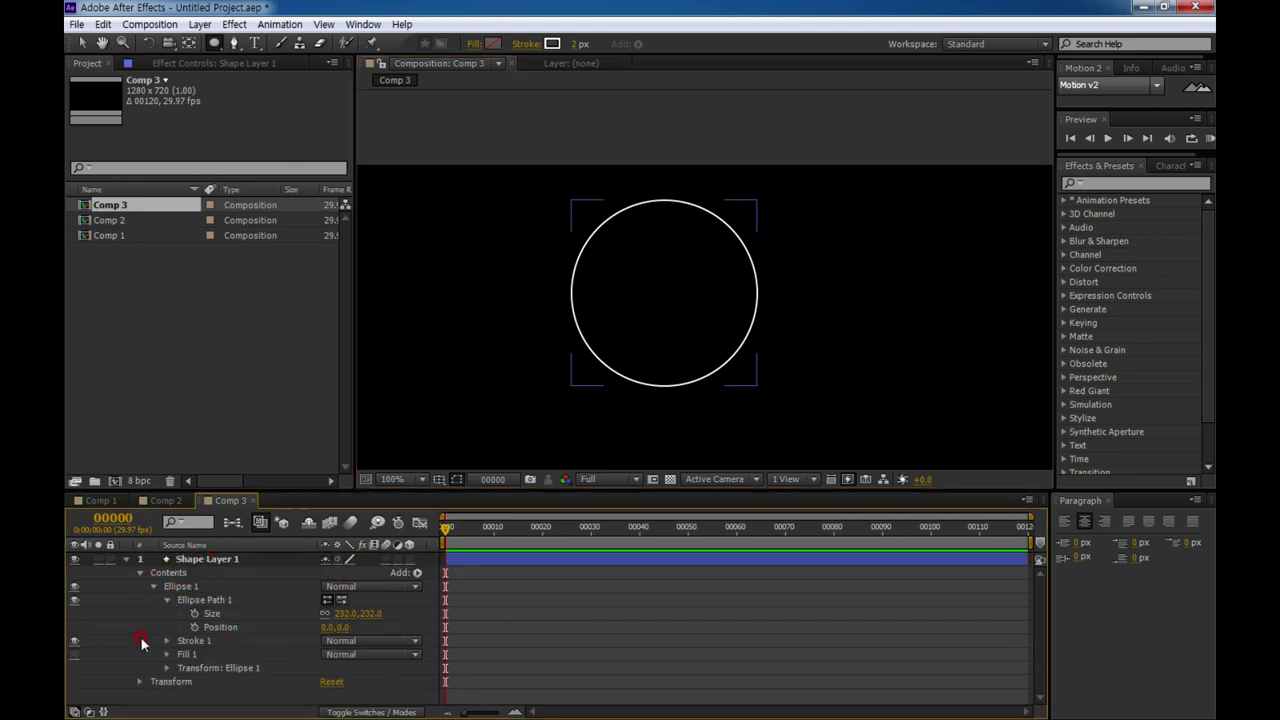
click(160, 708)
click(194, 614)
click(166, 573)
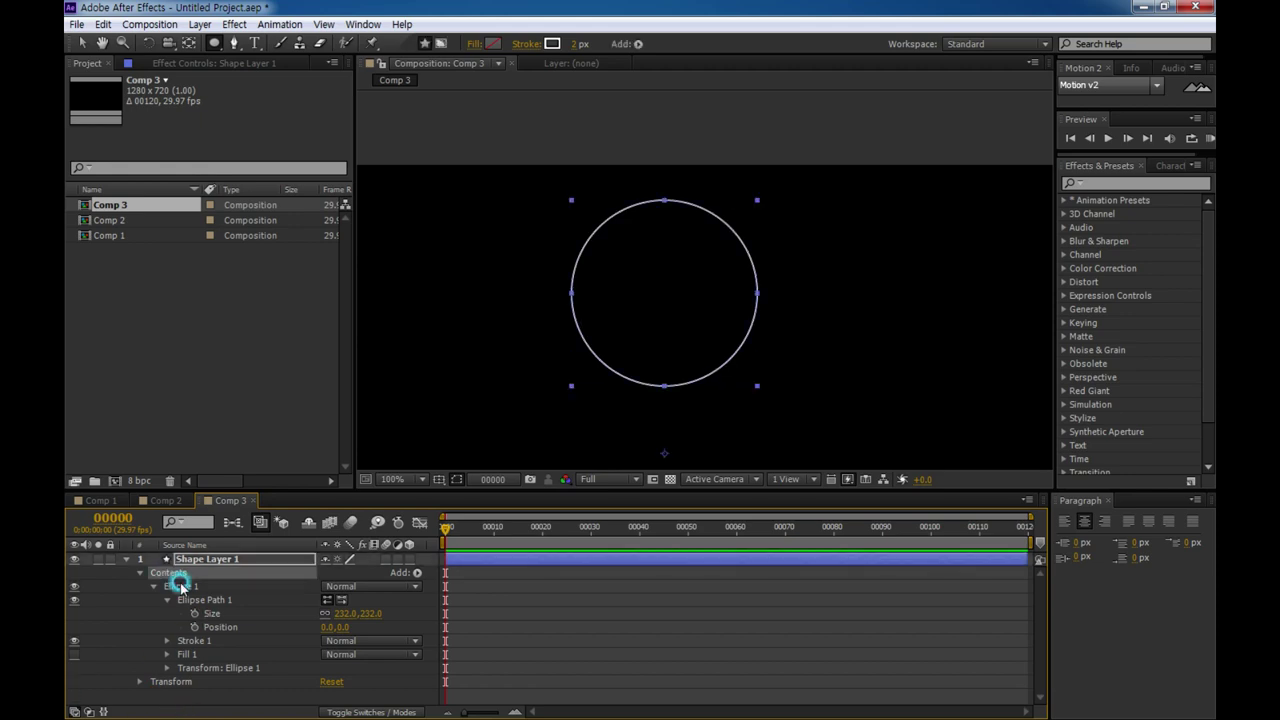
Step: Add Trim Paths to the circle with End set to 30%
click(418, 573)
click(492, 484)
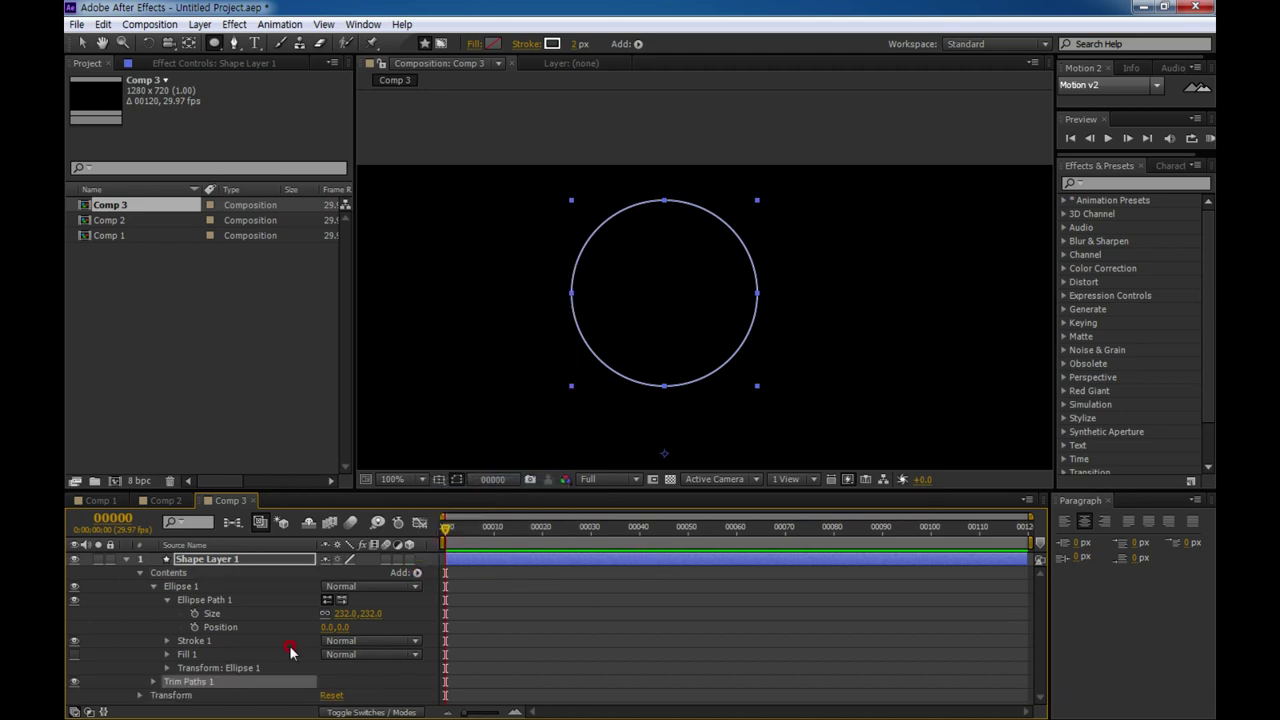
click(153, 683)
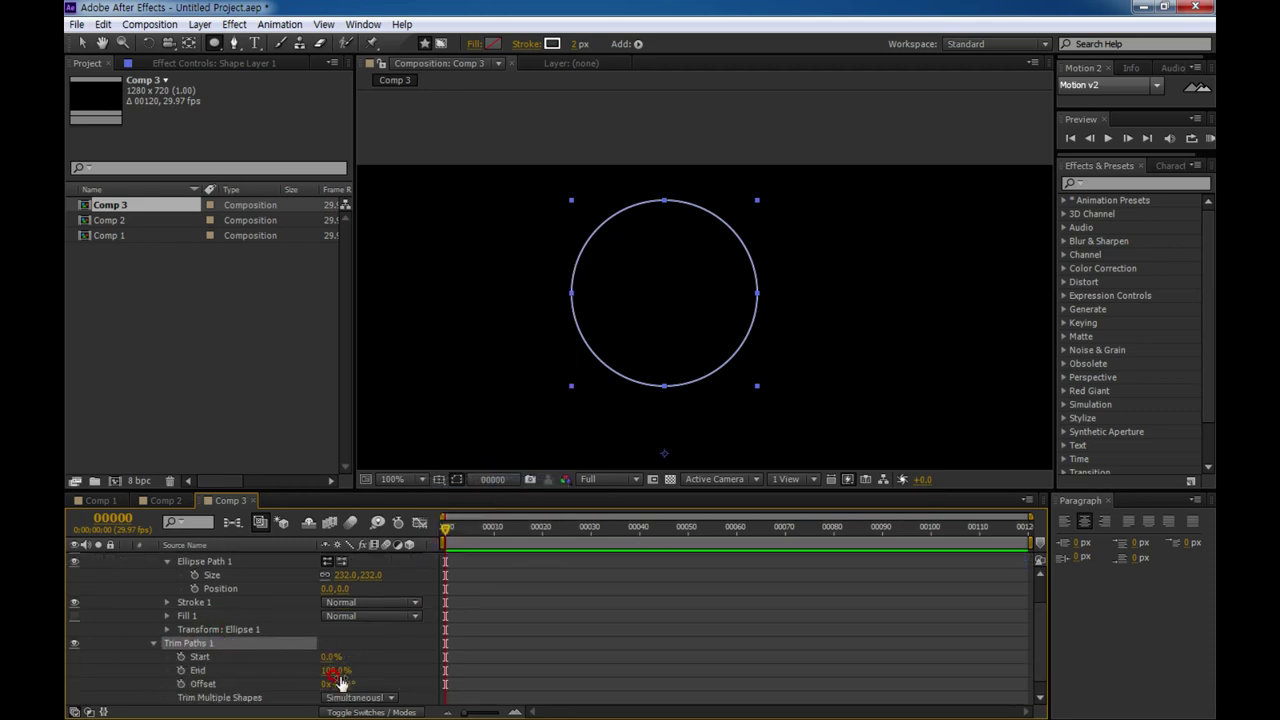
click(330, 669)
text(30)
key(Return)
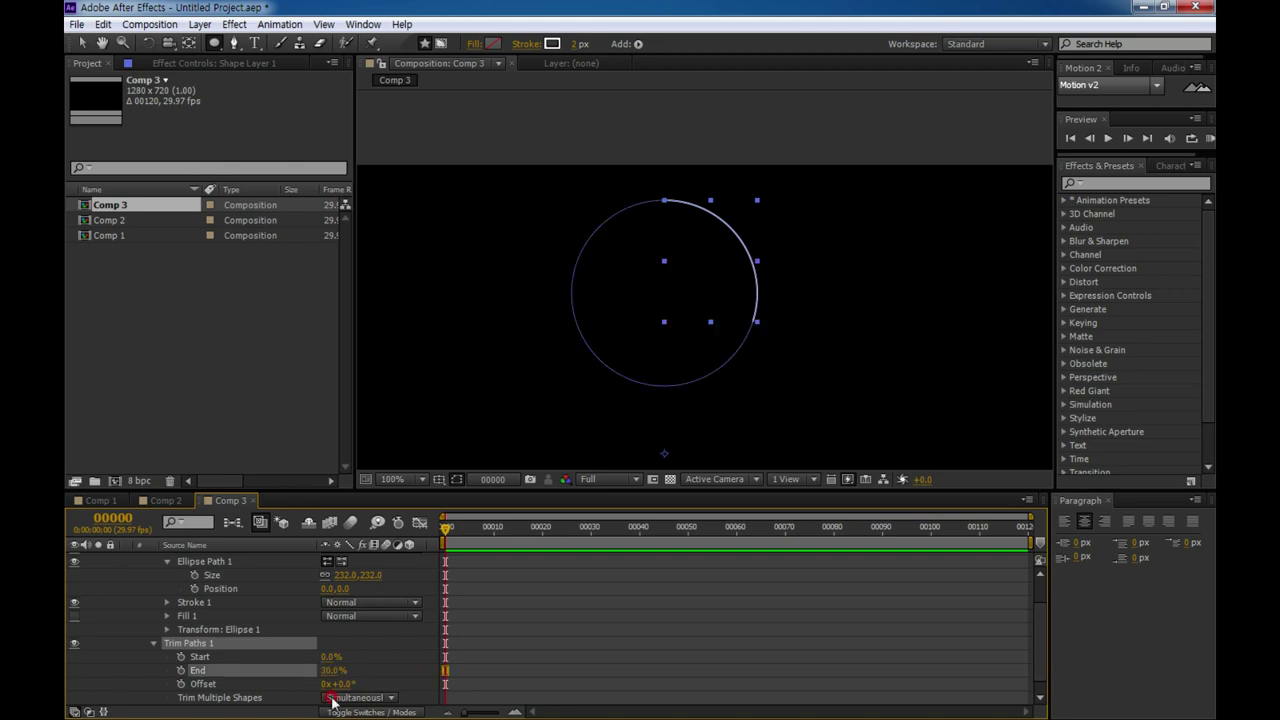
click(503, 683)
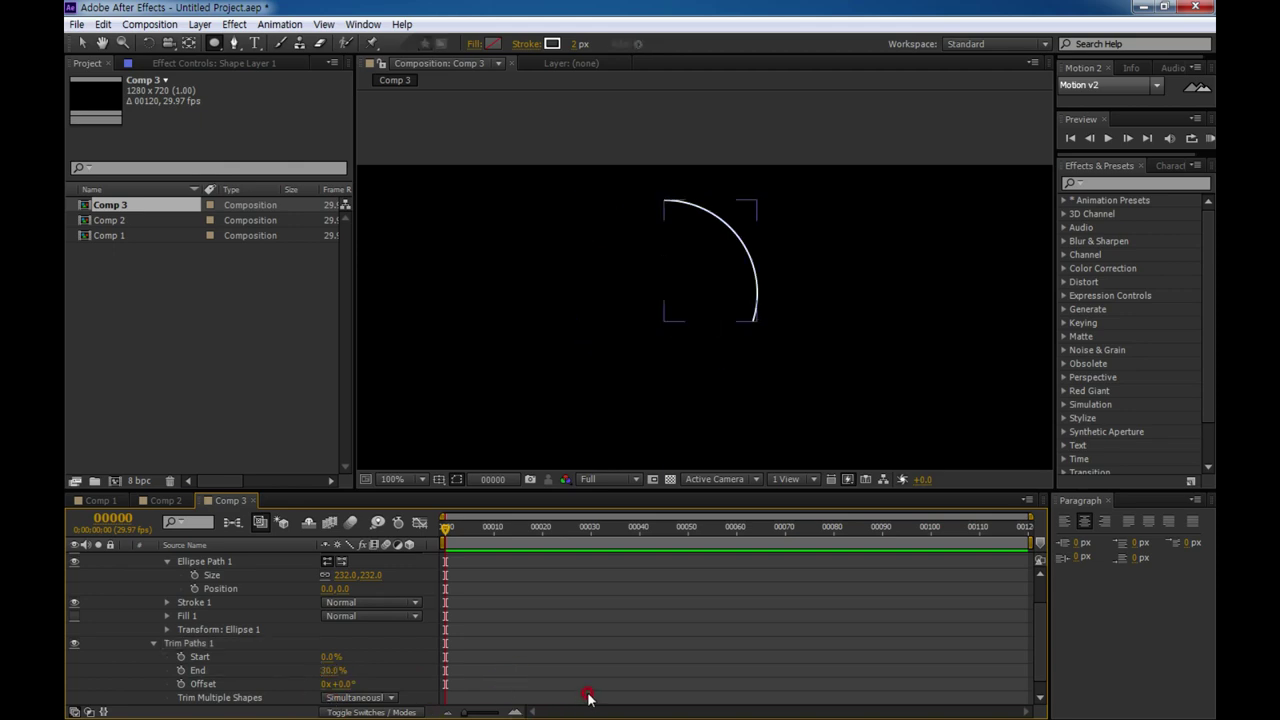
Step: Keyframe Trim Paths Offset from 0x at frame 0 to 4x at the last frame, then preview
click(478, 622)
click(449, 523)
click(413, 620)
click(202, 686)
click(179, 685)
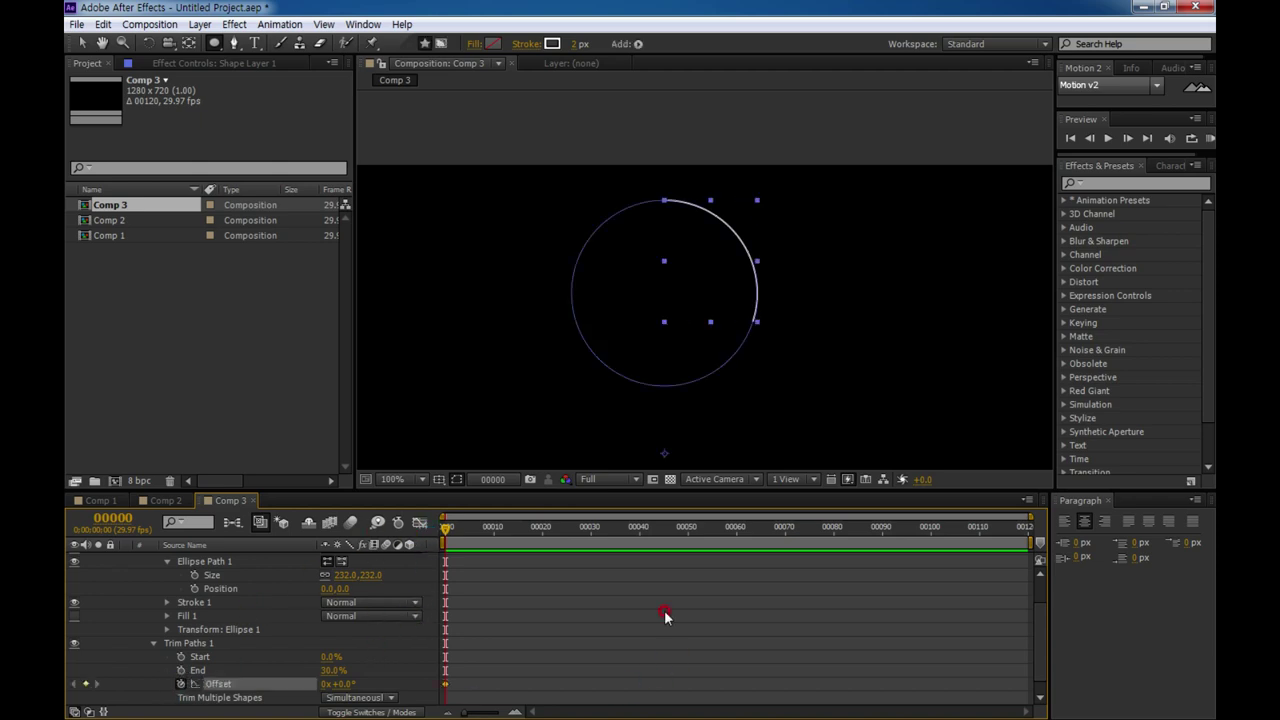
key(End)
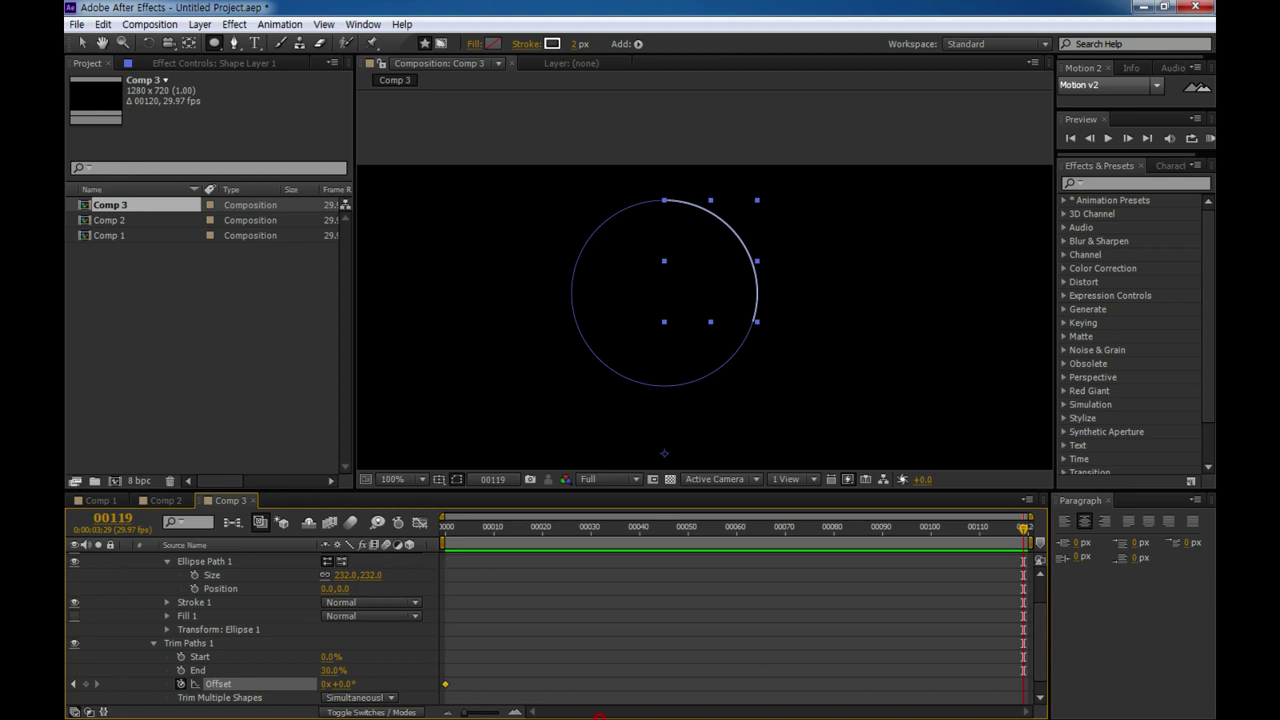
click(326, 684)
text(4)
key(Return)
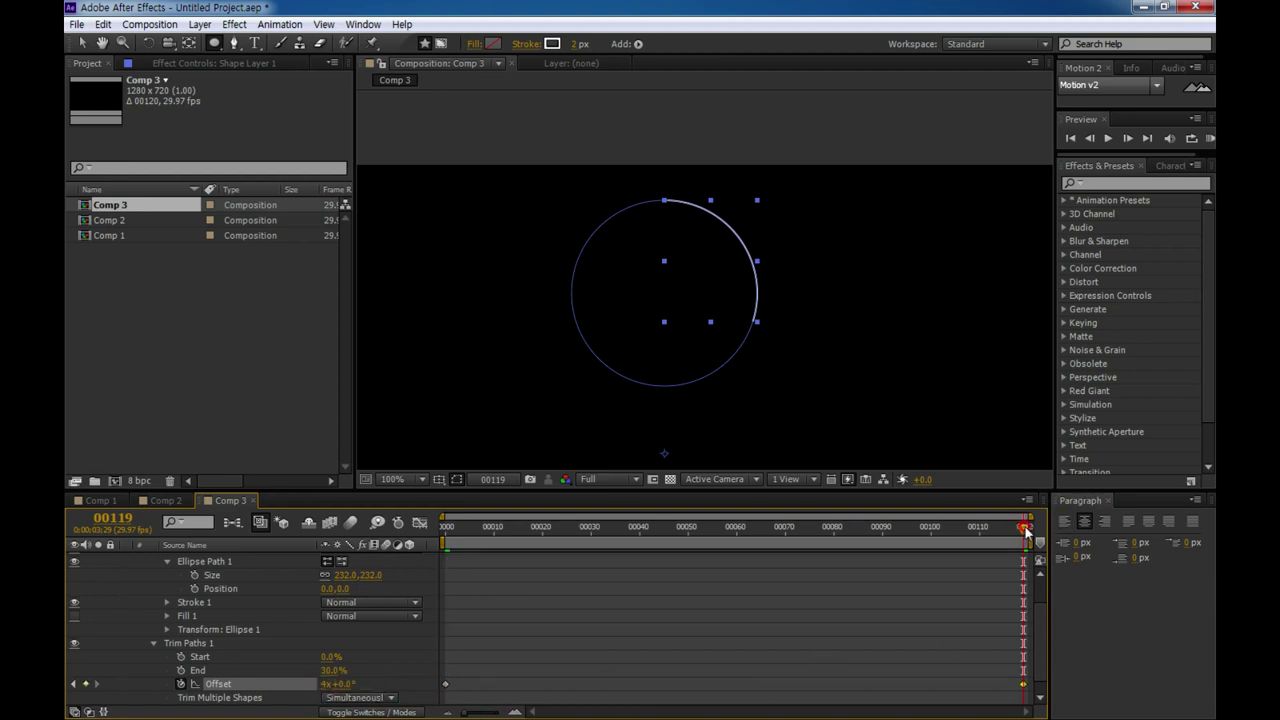
drag(1025, 528, 445, 530)
key(space)
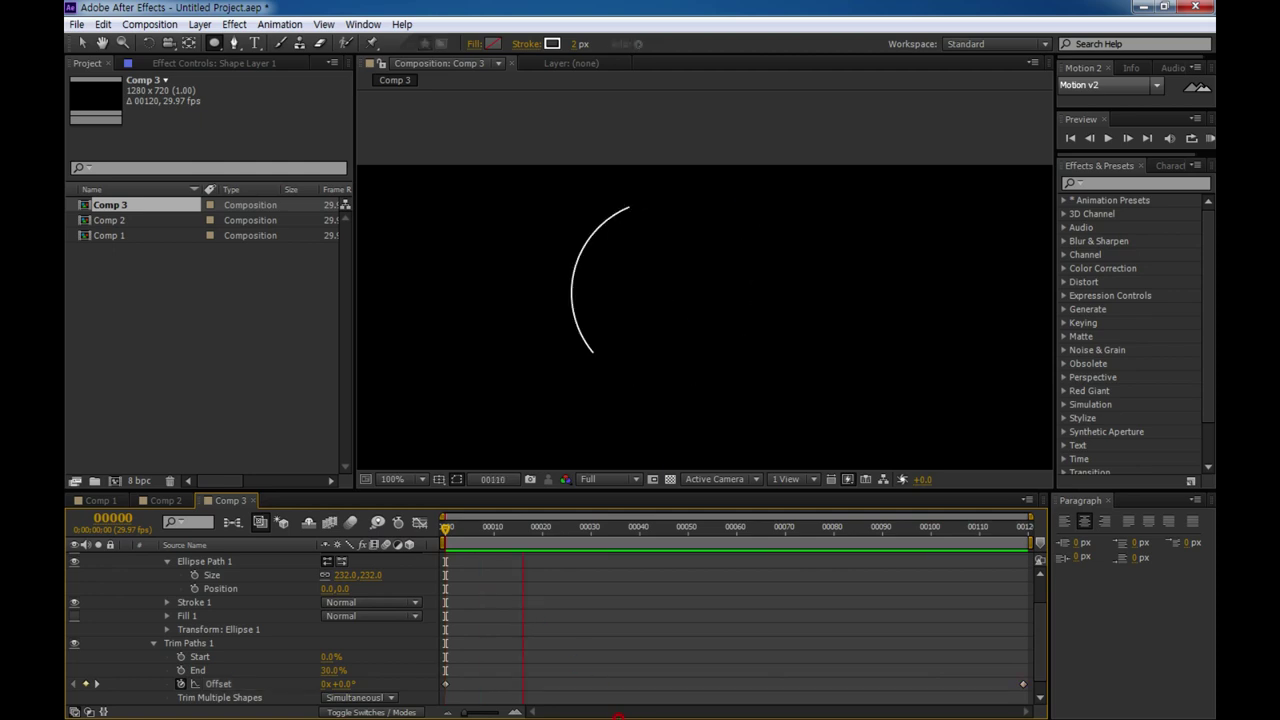
Step: Stop the preview and add dashes (Dash 10) to Ellipse 1's stroke
click(566, 697)
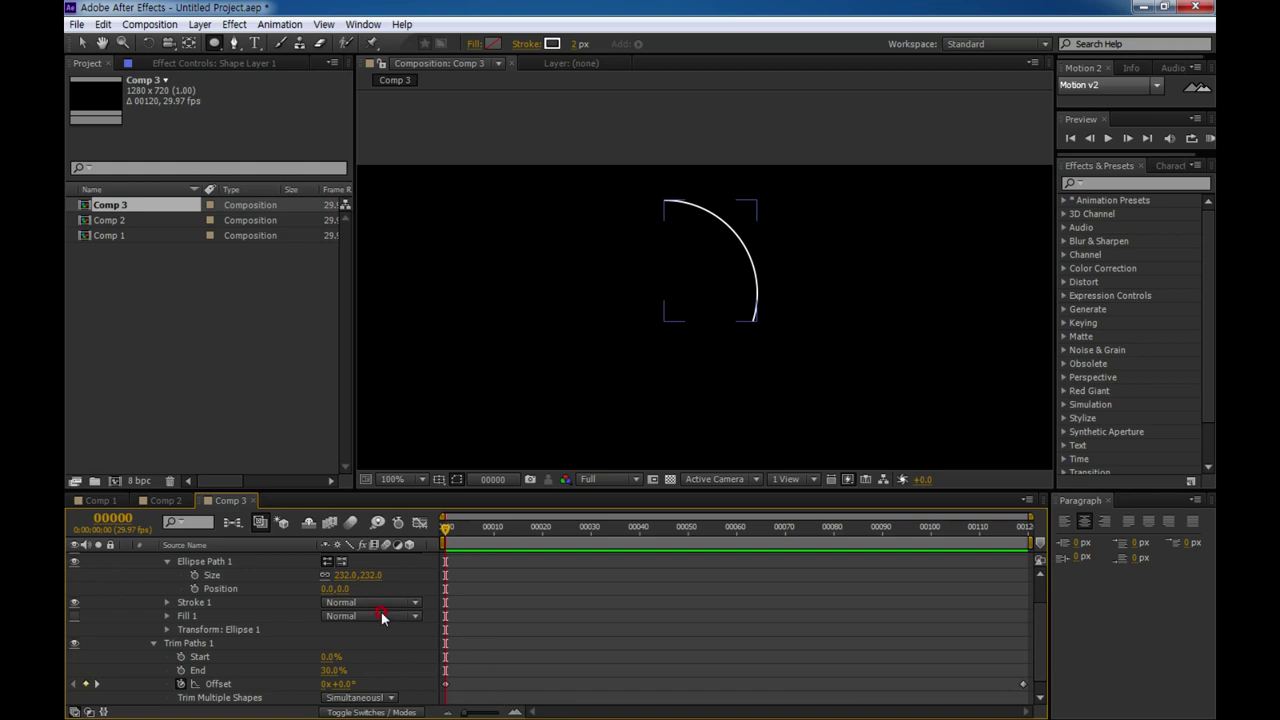
click(197, 645)
scroll(263, 646, up, 2)
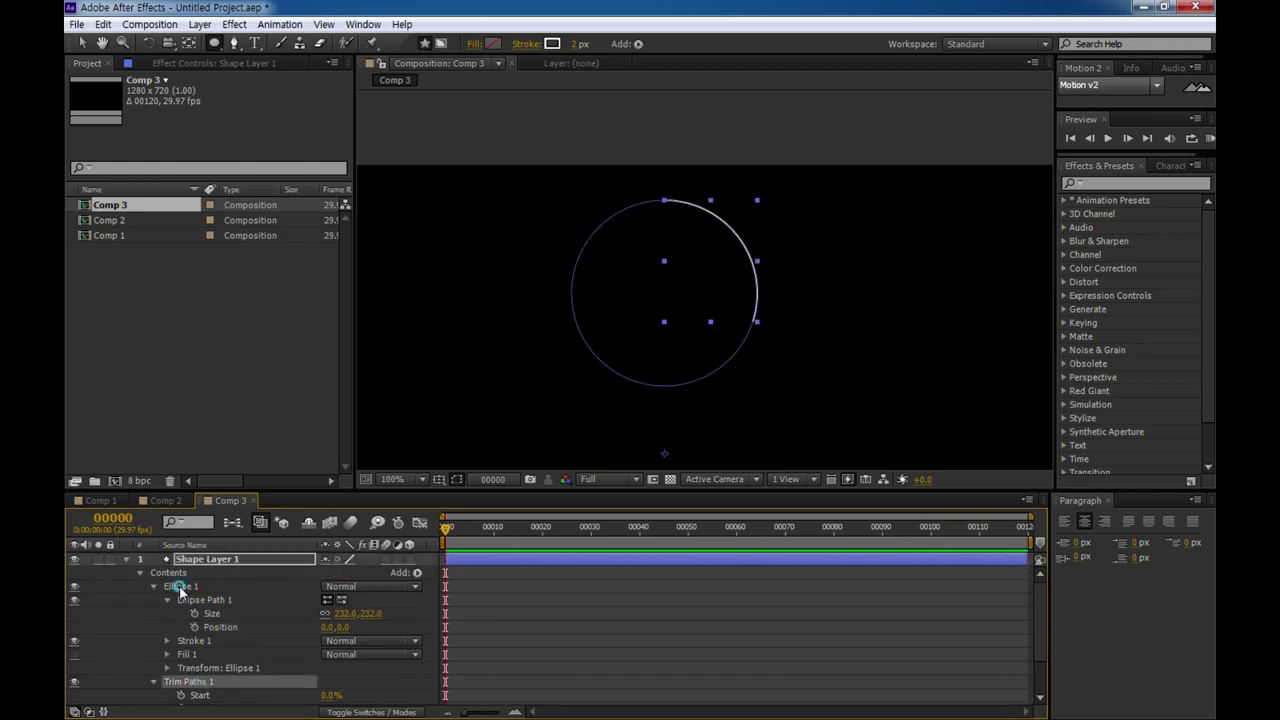
click(178, 586)
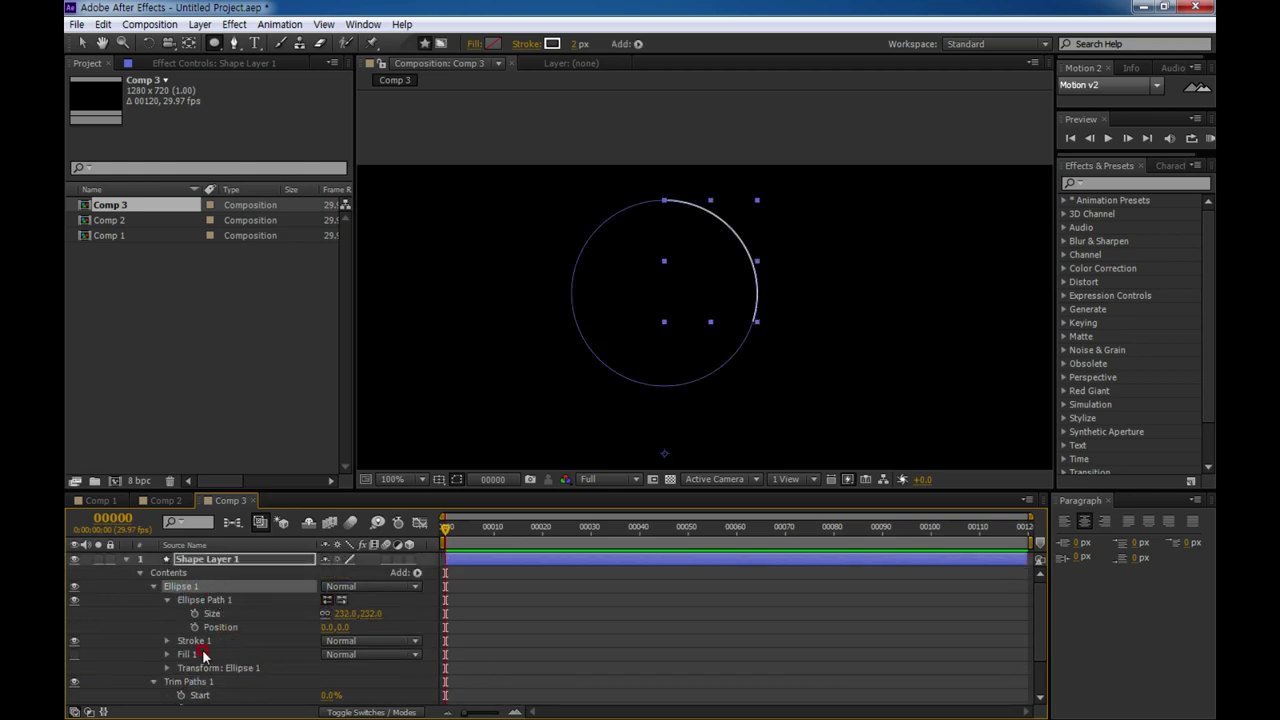
click(172, 641)
click(163, 646)
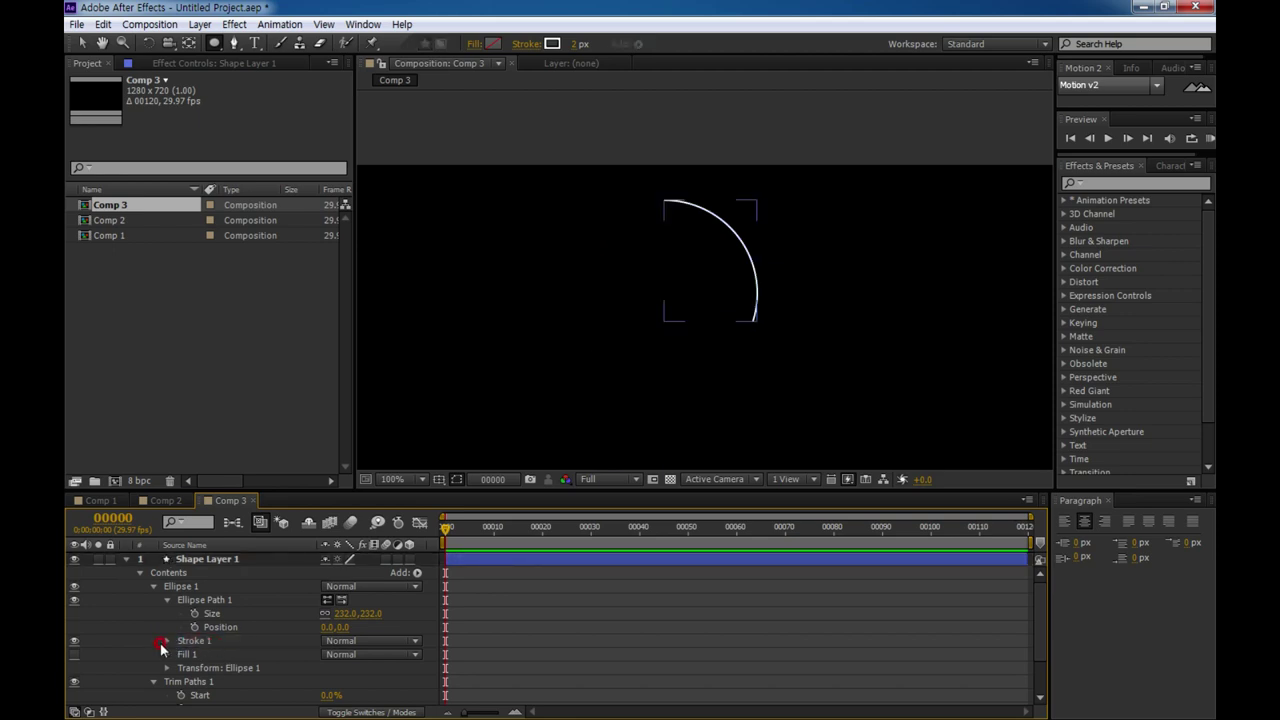
click(165, 641)
scroll(165, 645, down, 2)
scroll(233, 681, down, 2)
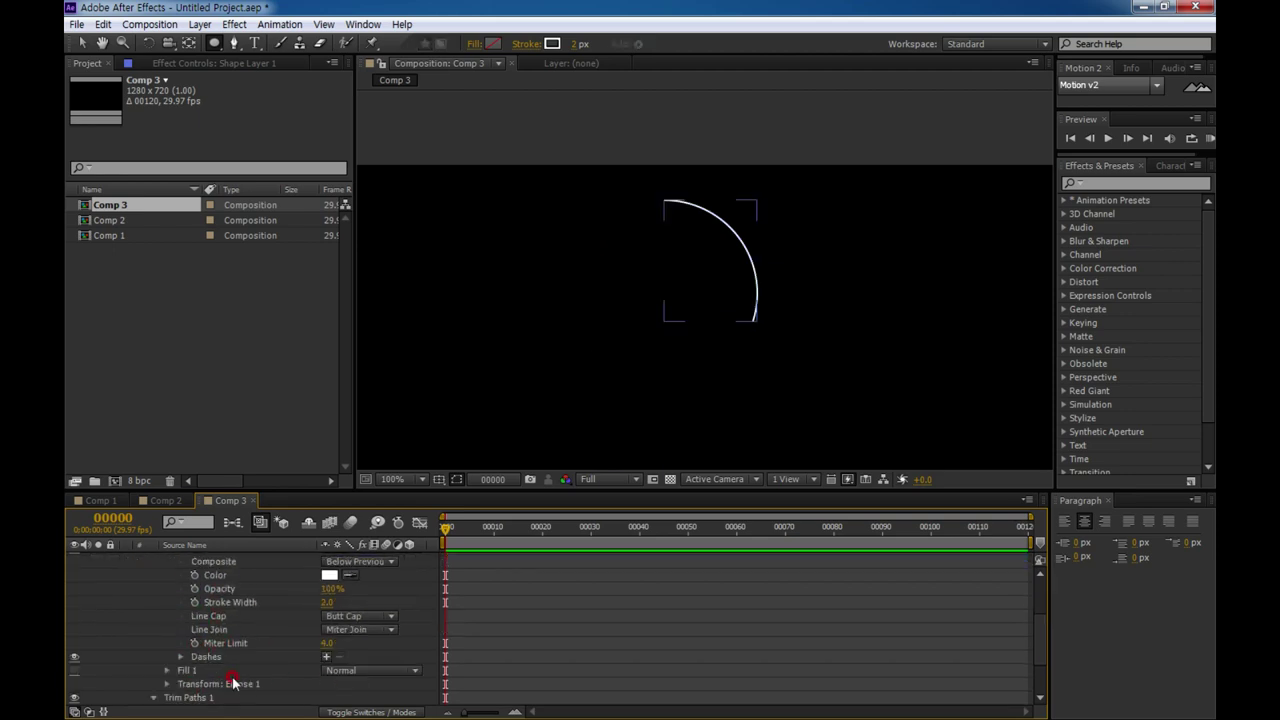
click(325, 658)
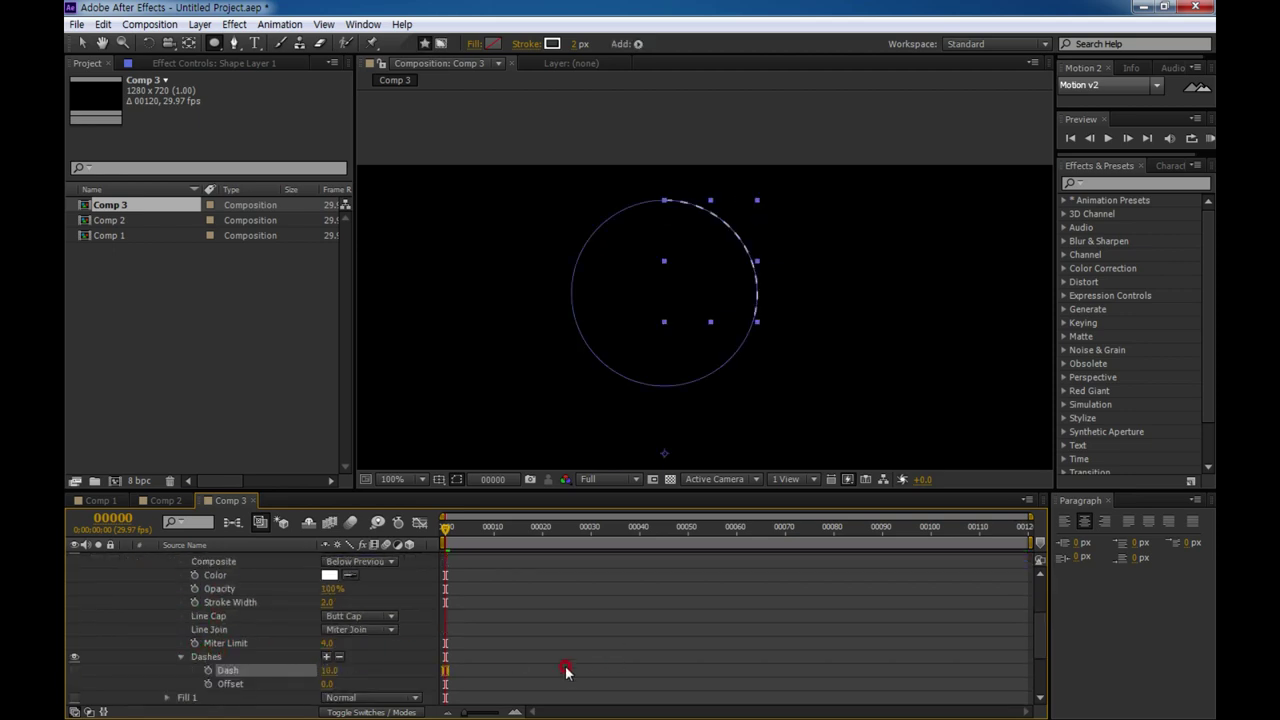
click(563, 670)
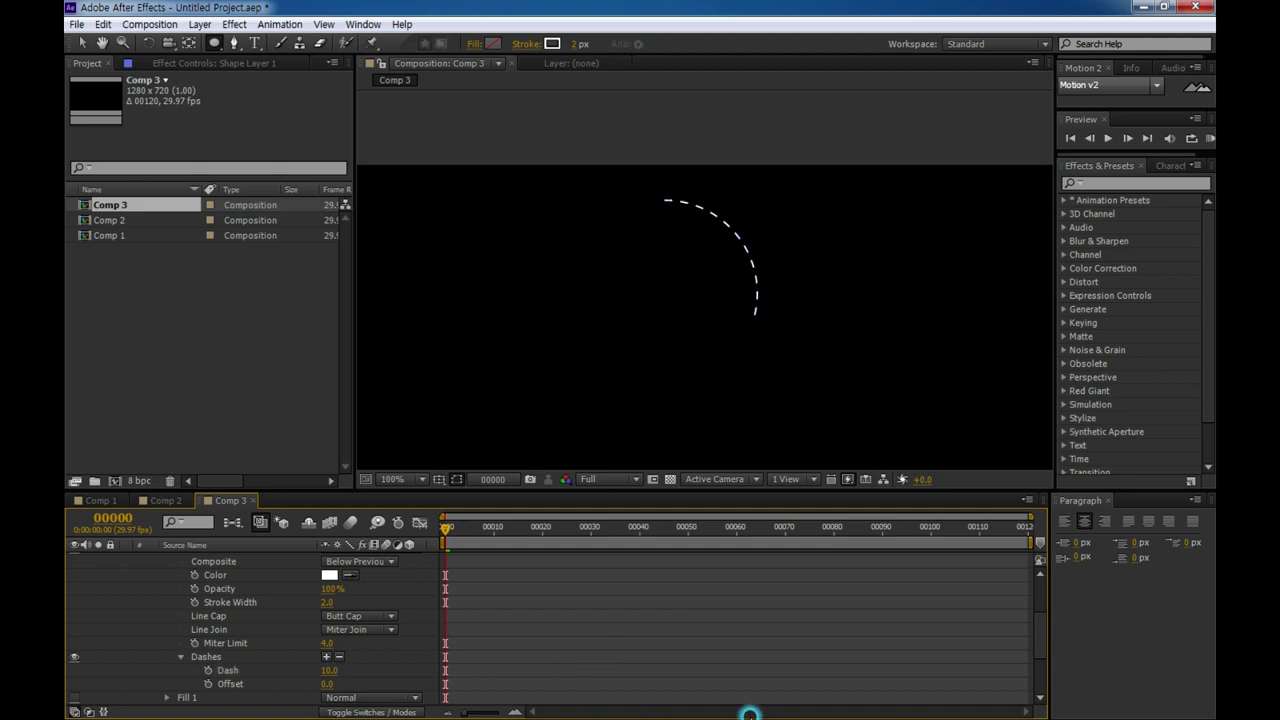
Step: Duplicate the Ellipse 1 group as Ellipse 2 with Ctrl+D
click(593, 607)
scroll(450, 615, up, 4)
click(202, 586)
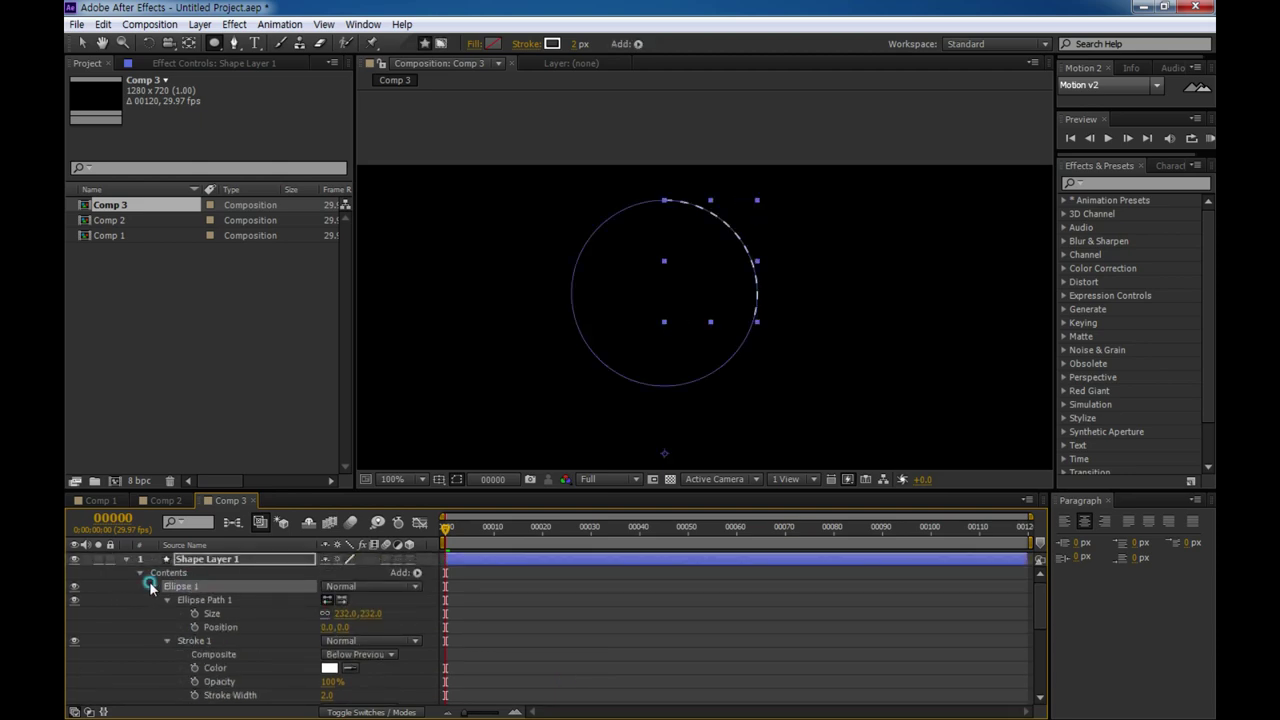
click(153, 586)
key(ctrl+d)
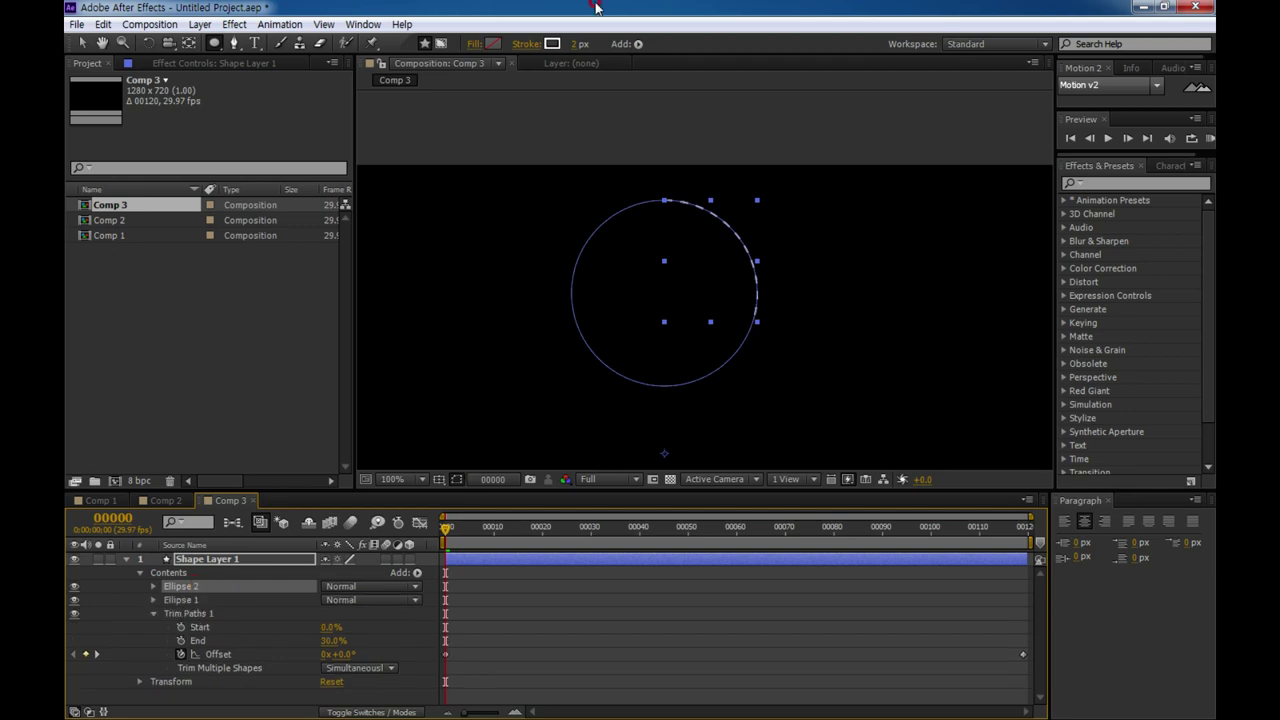
click(552, 43)
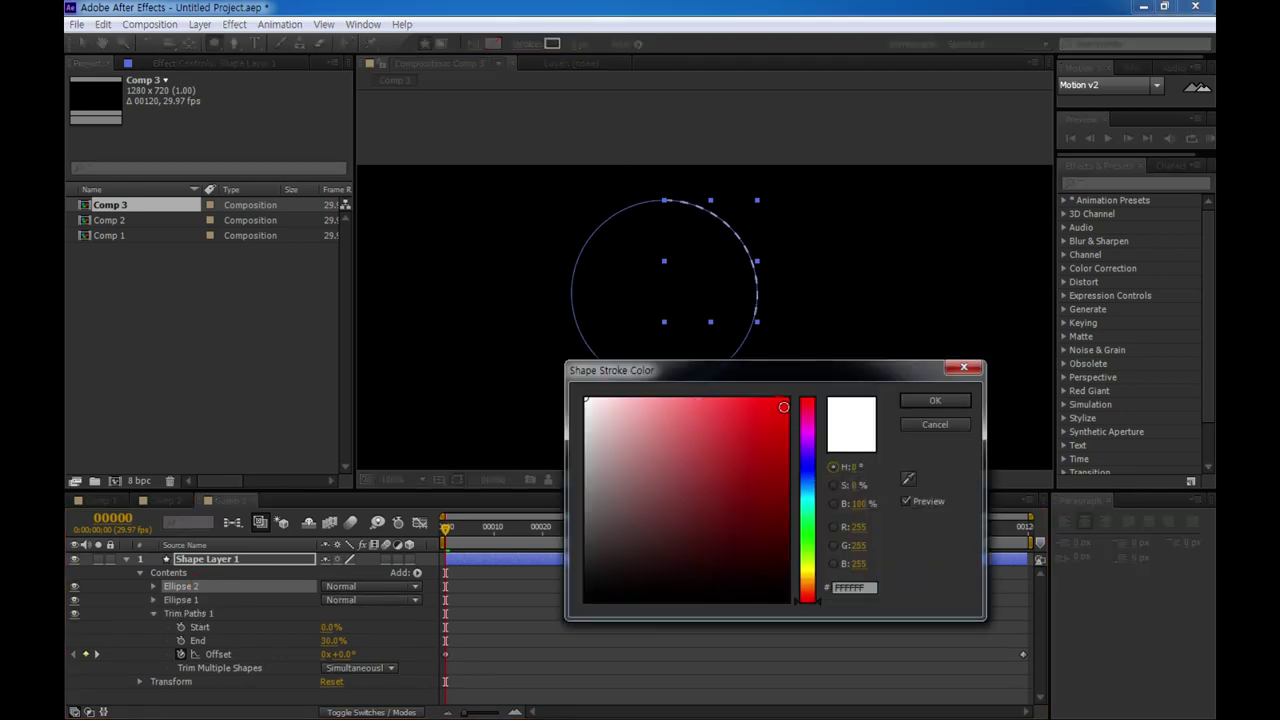
Step: Make Ellipse 2's stroke red and 12 px wide
click(935, 400)
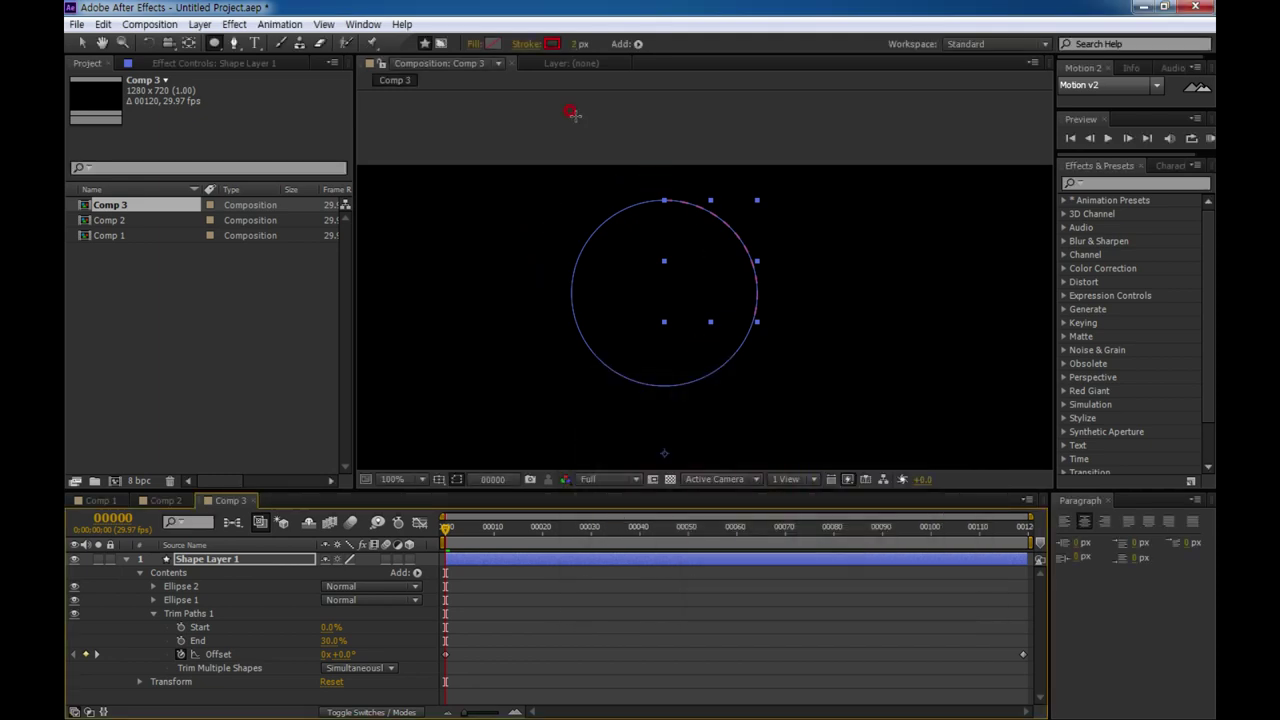
click(581, 43)
text(10)
key(Return)
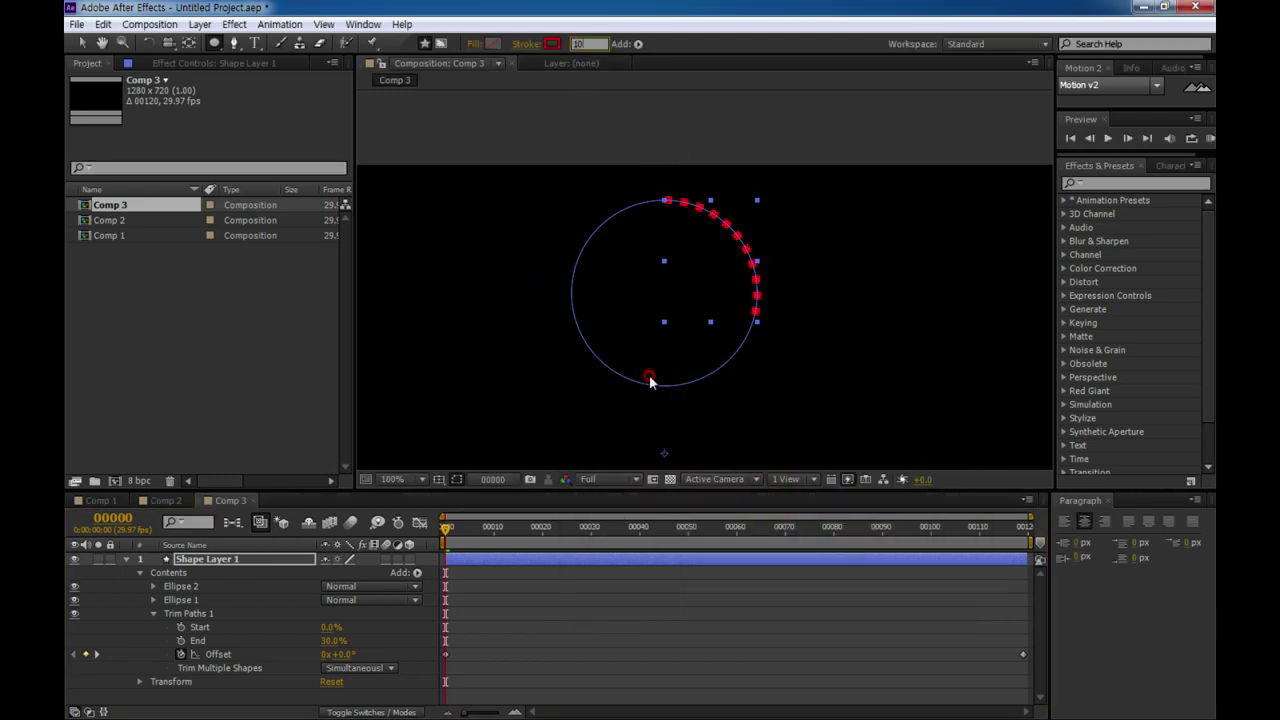
click(575, 44)
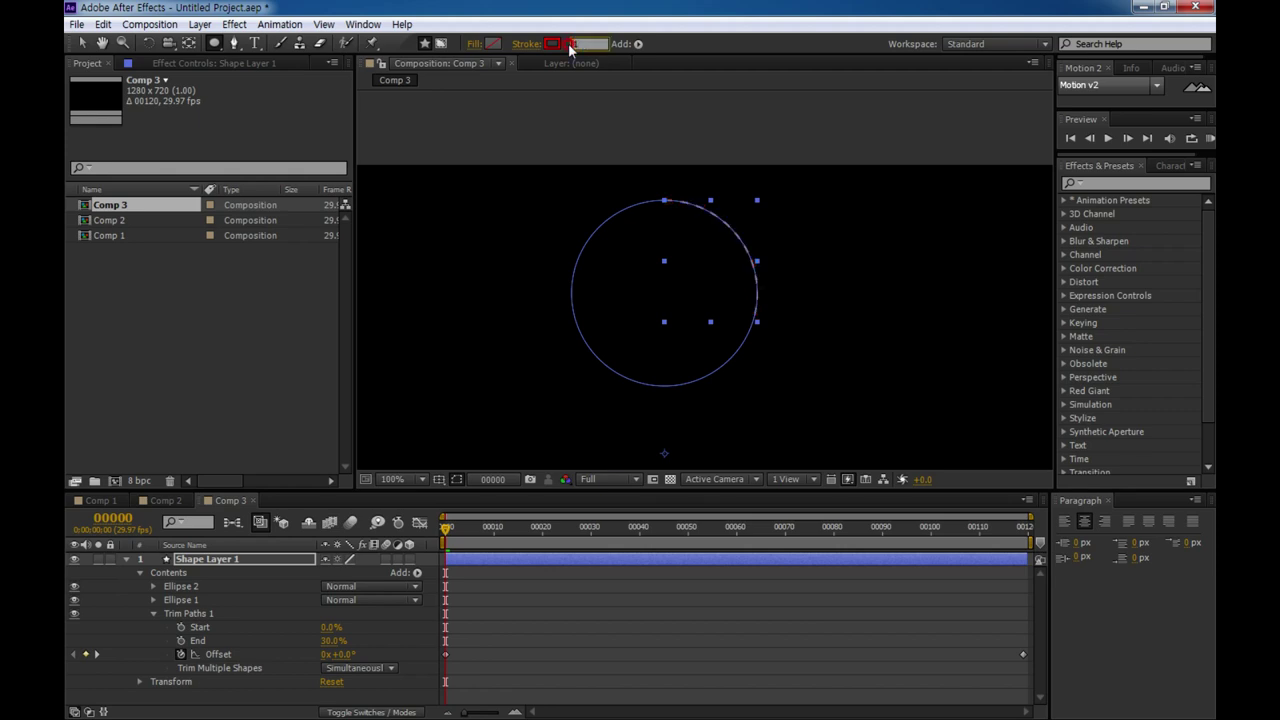
key(Return)
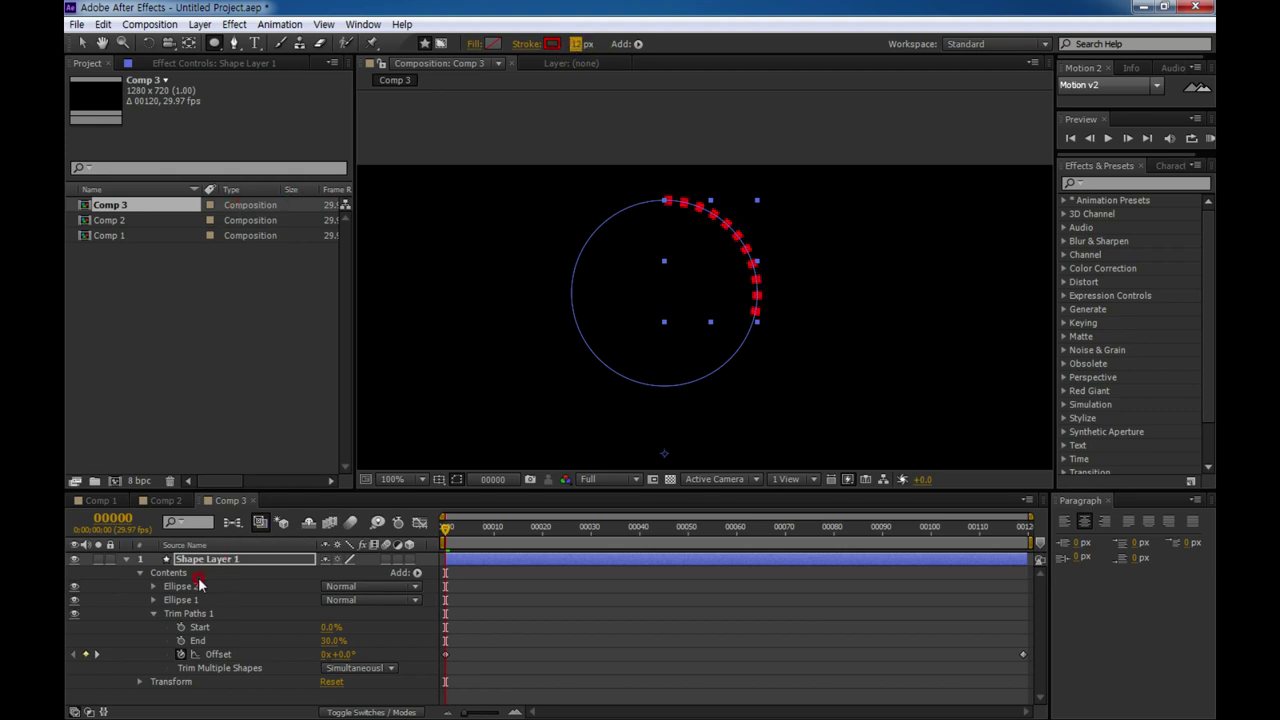
Step: Add a Gap setting (10) to Ellipse 2's Stroke 1 dashes
click(199, 585)
click(153, 586)
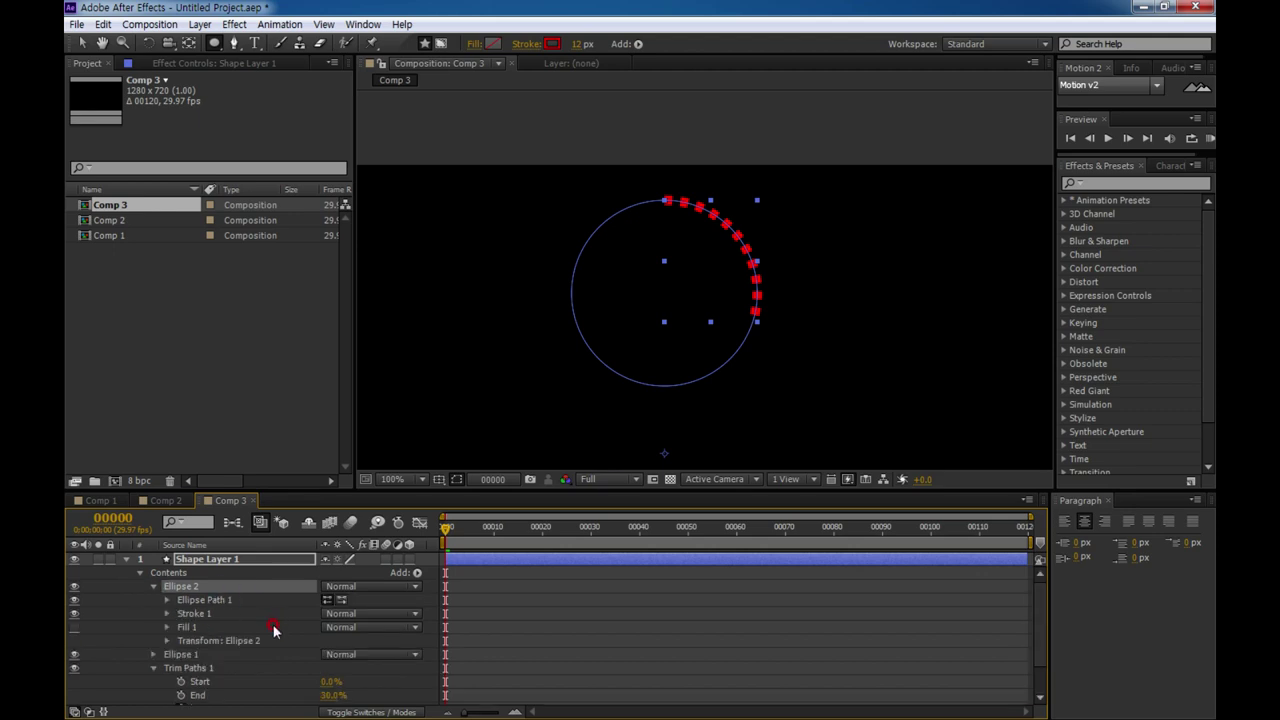
click(191, 613)
click(167, 613)
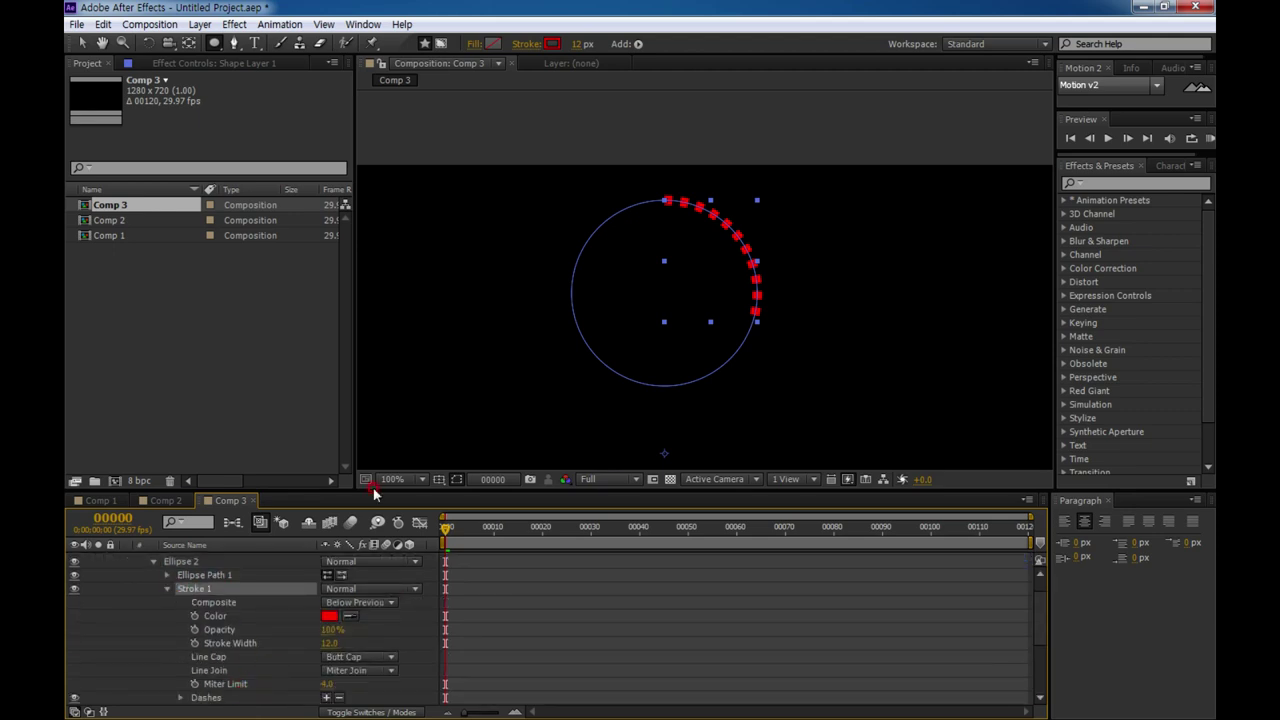
drag(378, 492, 372, 434)
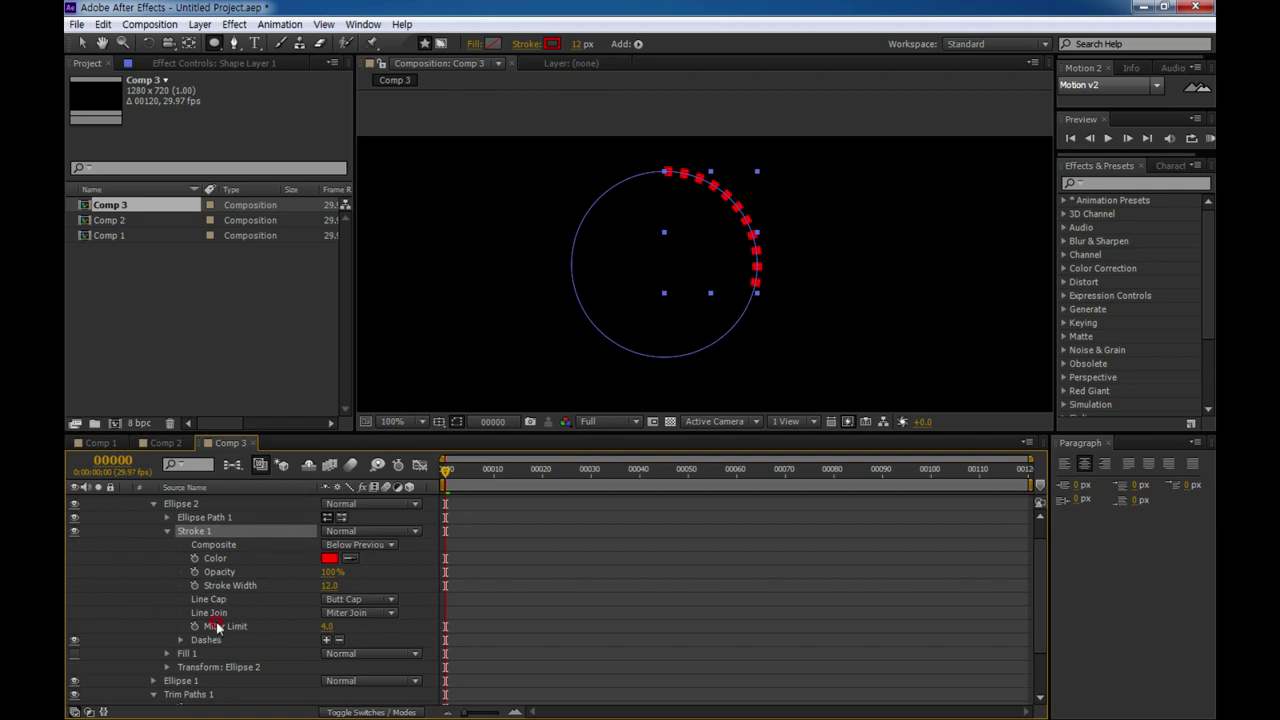
click(325, 639)
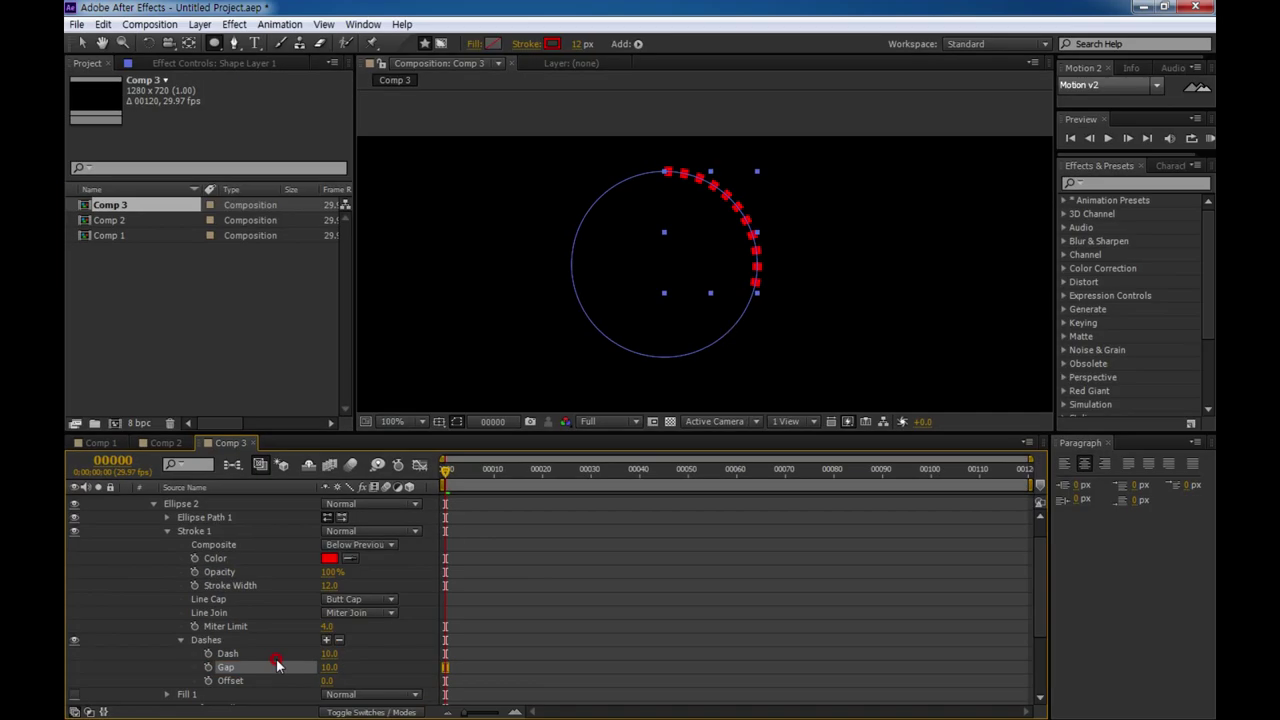
Step: Set the red stroke's Dash to 0 and give it Round Cap line ends
click(330, 653)
click(316, 653)
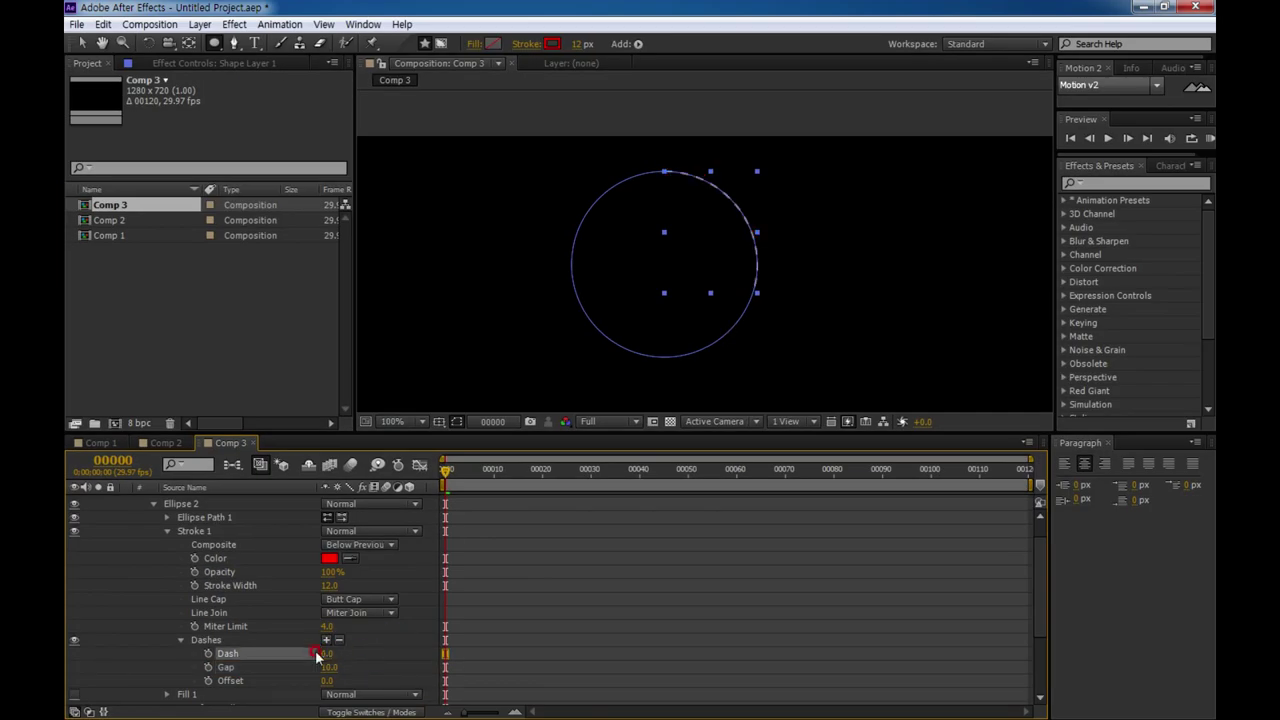
drag(325, 667, 346, 663)
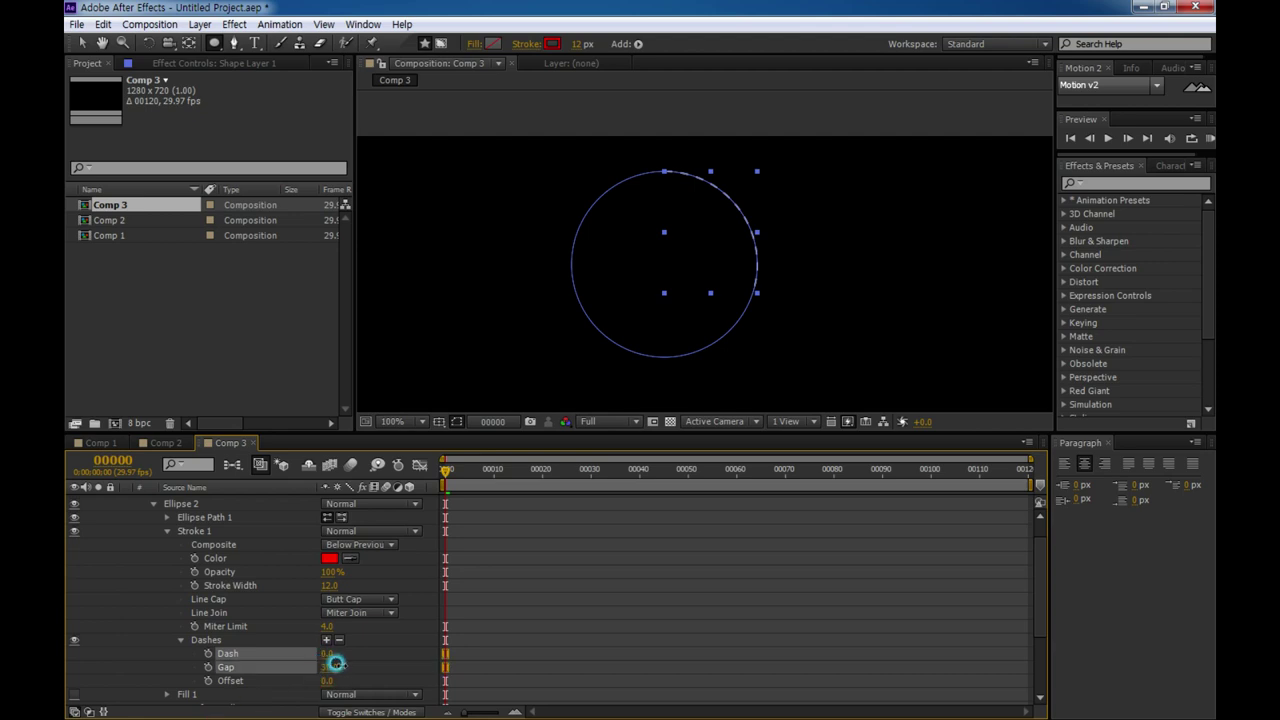
right_click(244, 560)
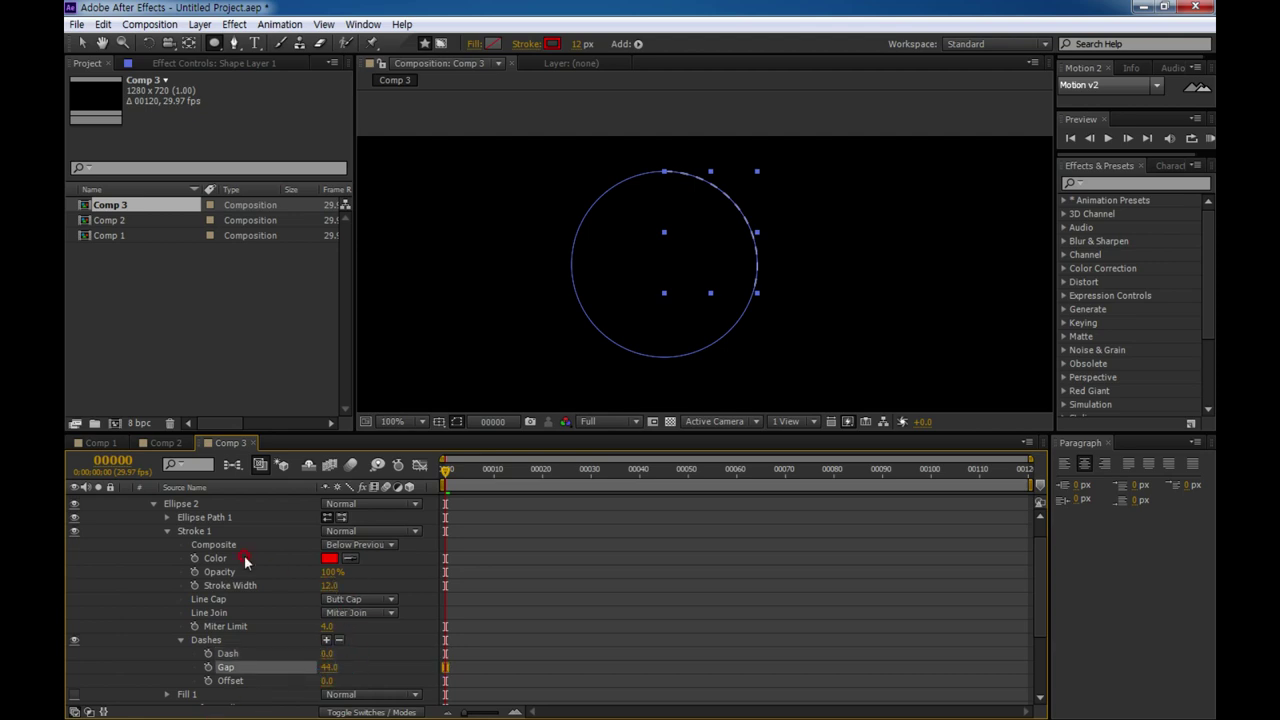
click(178, 510)
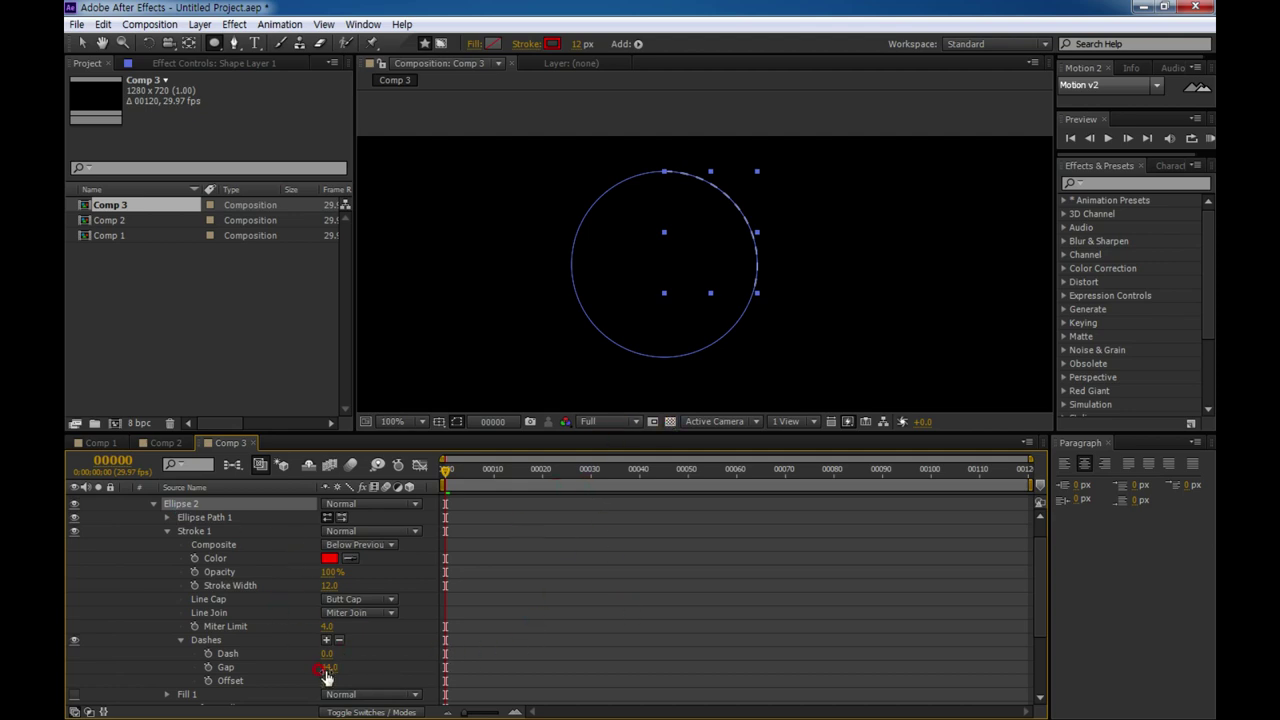
drag(323, 667, 348, 662)
click(362, 599)
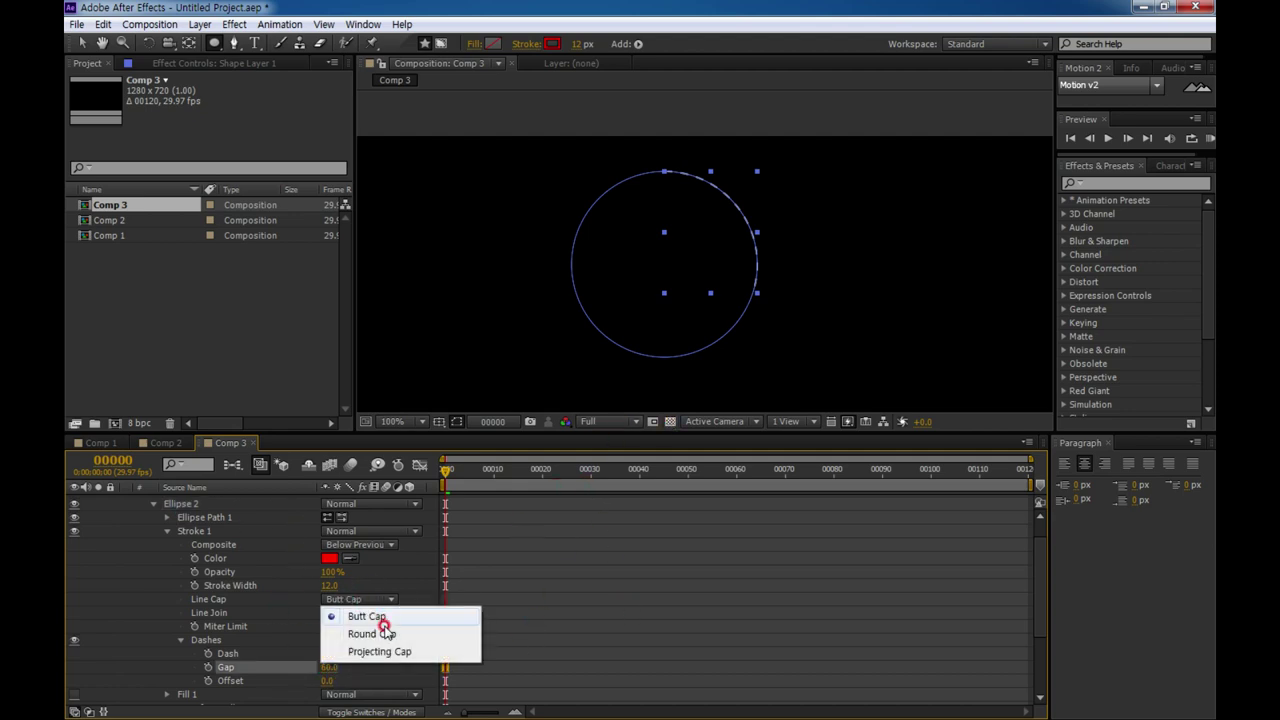
click(375, 635)
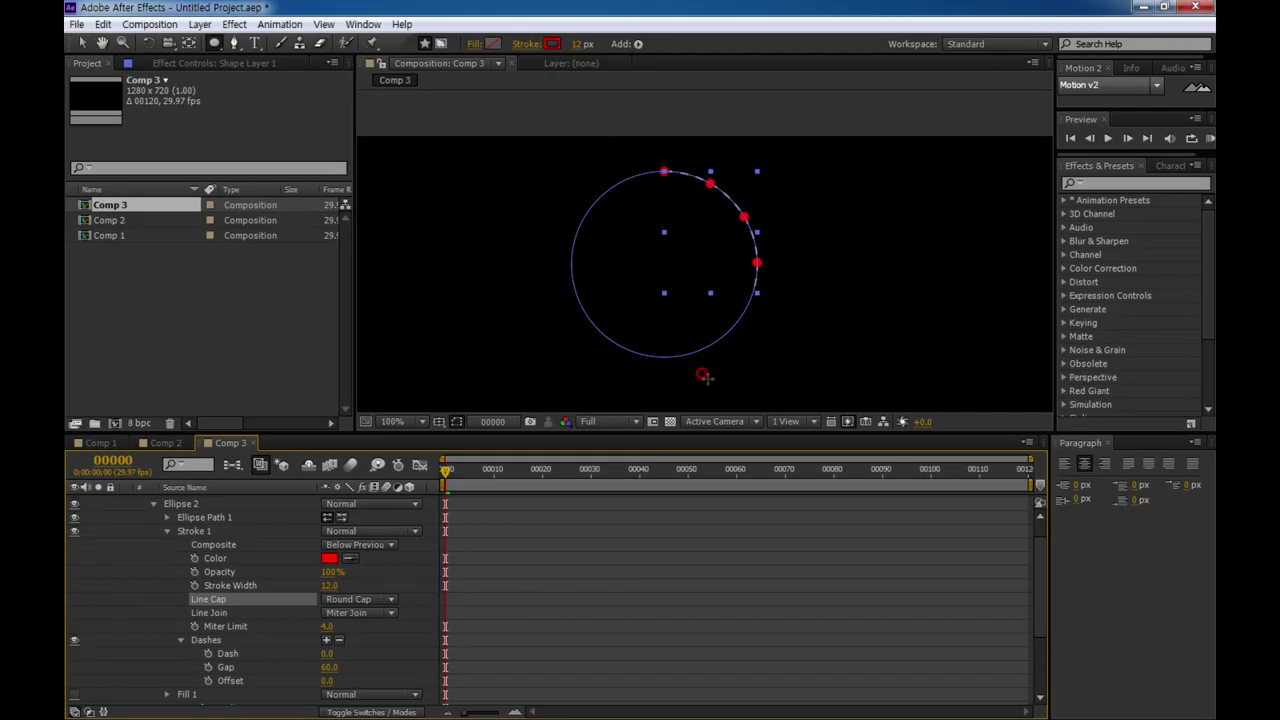
Step: Widen the red dash Gap to 218 and collapse Ellipse 2
drag(324, 670, 438, 657)
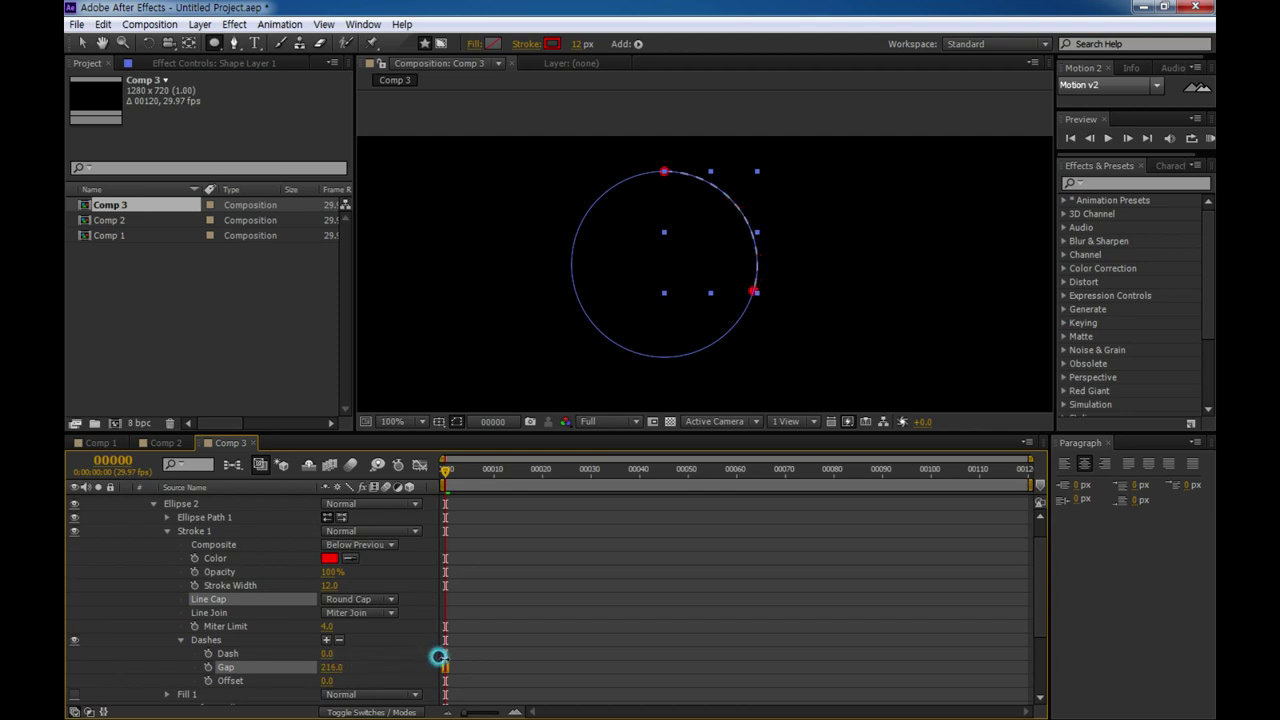
drag(438, 657, 437, 656)
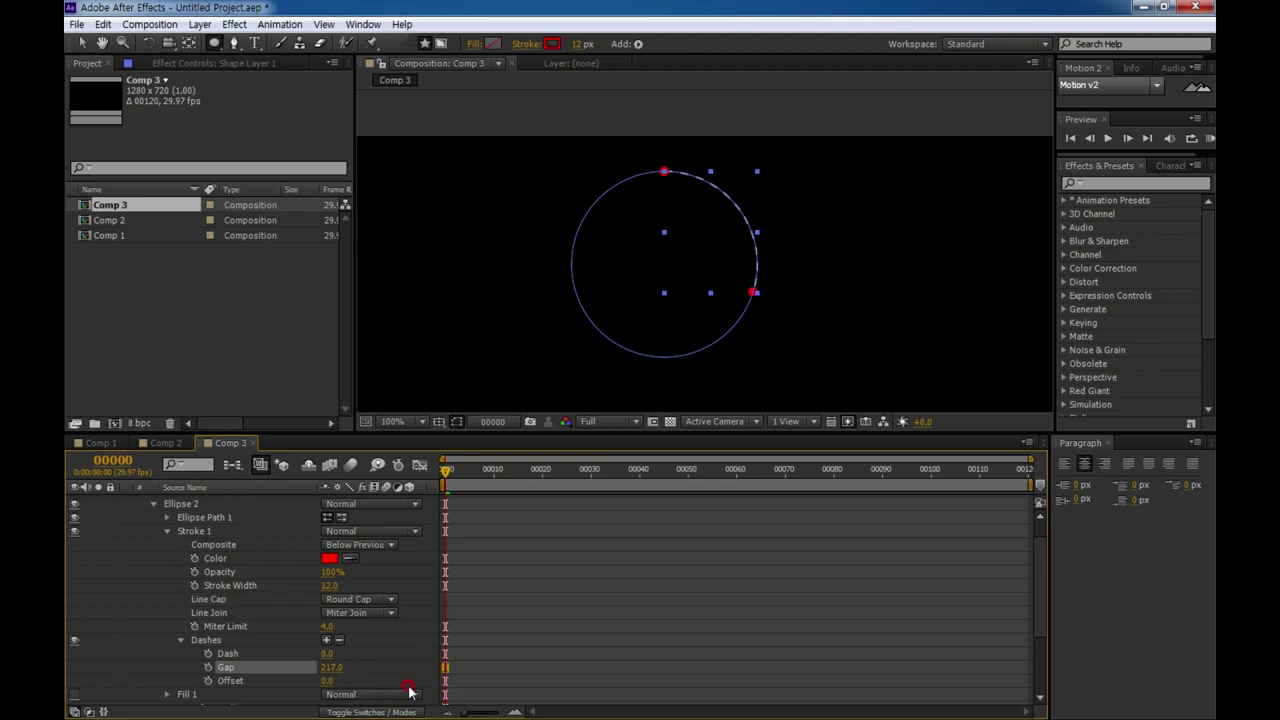
click(335, 667)
text(21.8)
click(259, 712)
click(153, 503)
click(486, 662)
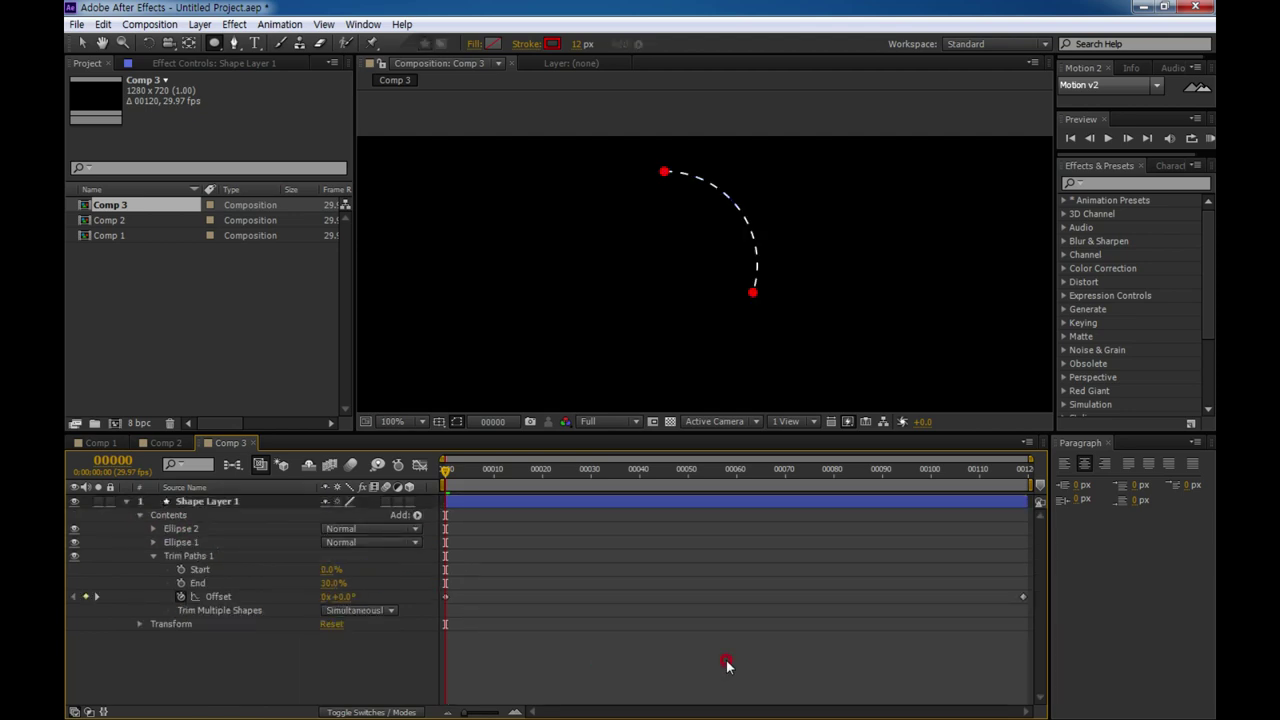
Step: Preview the spinning arc, set viewer magnification to Fit, and collapse Trim Paths 1
key(space)
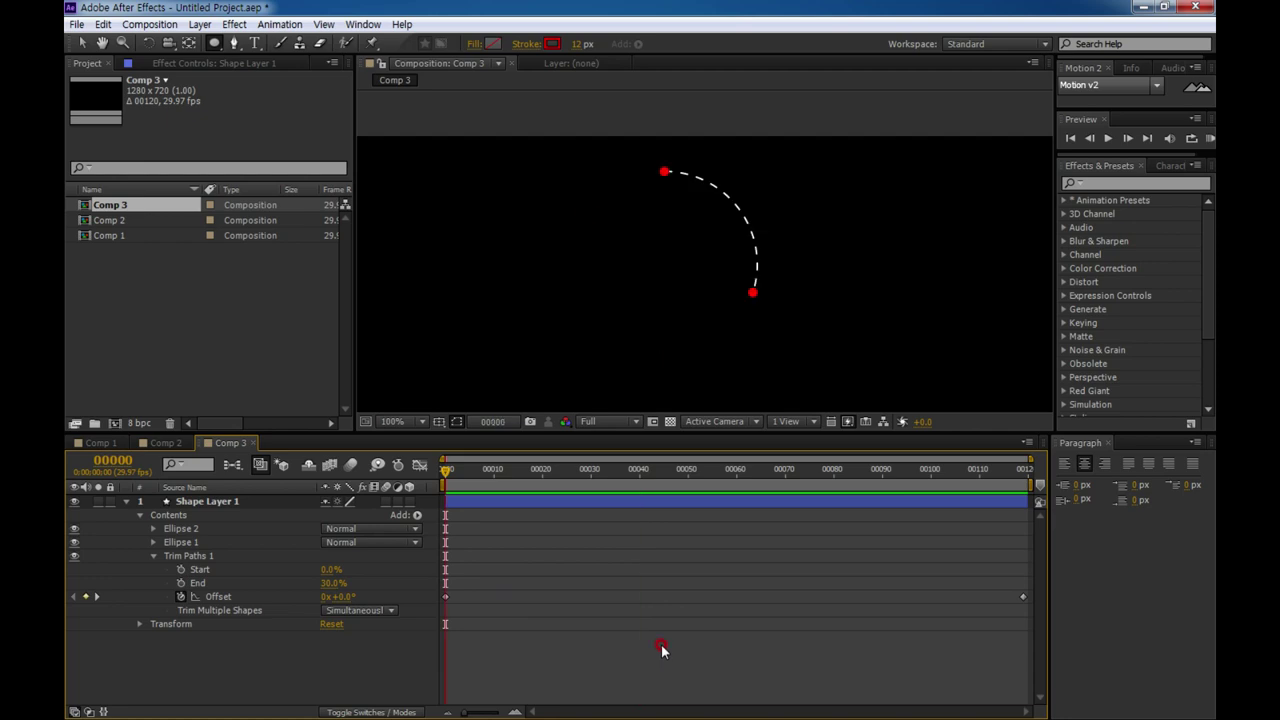
click(442, 422)
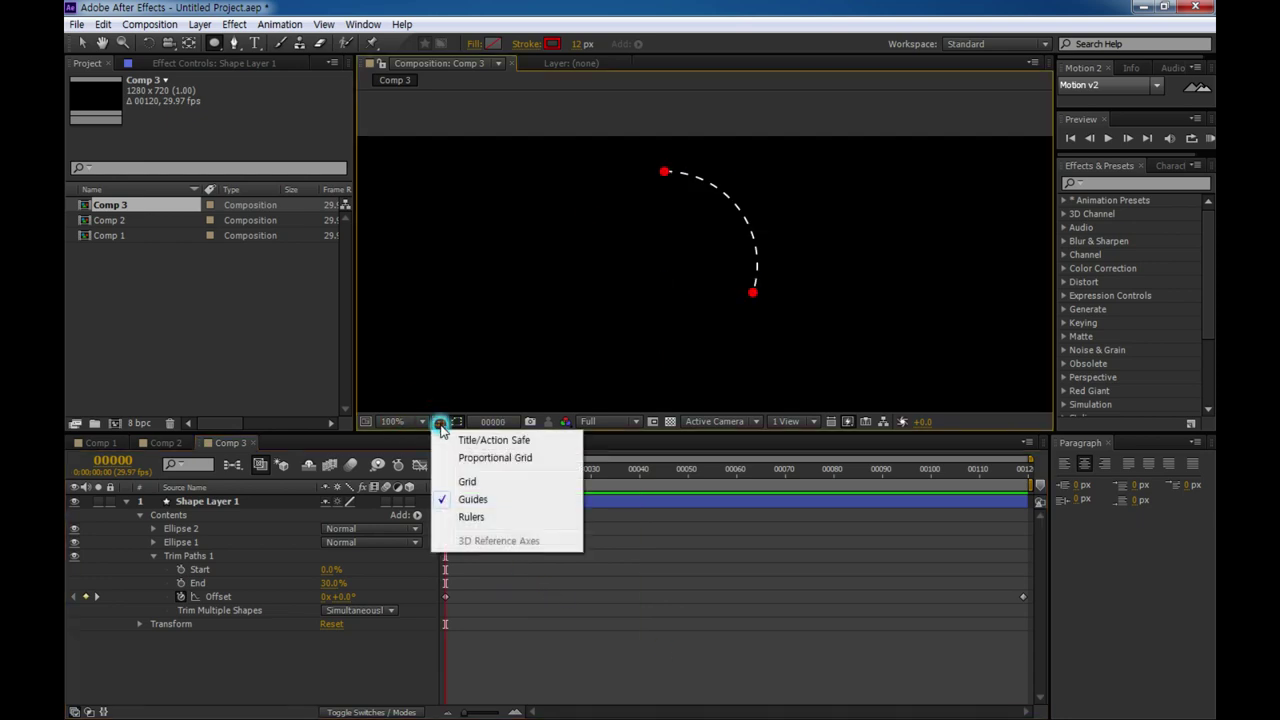
click(394, 421)
click(428, 134)
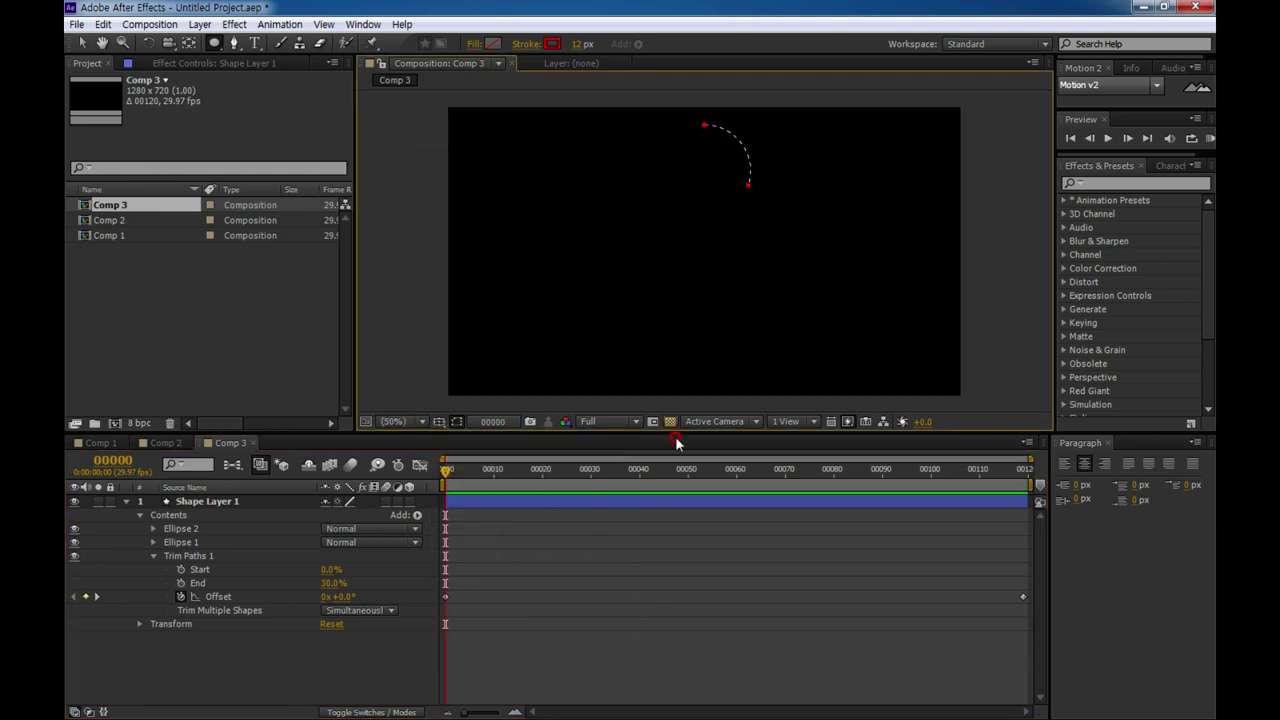
click(170, 516)
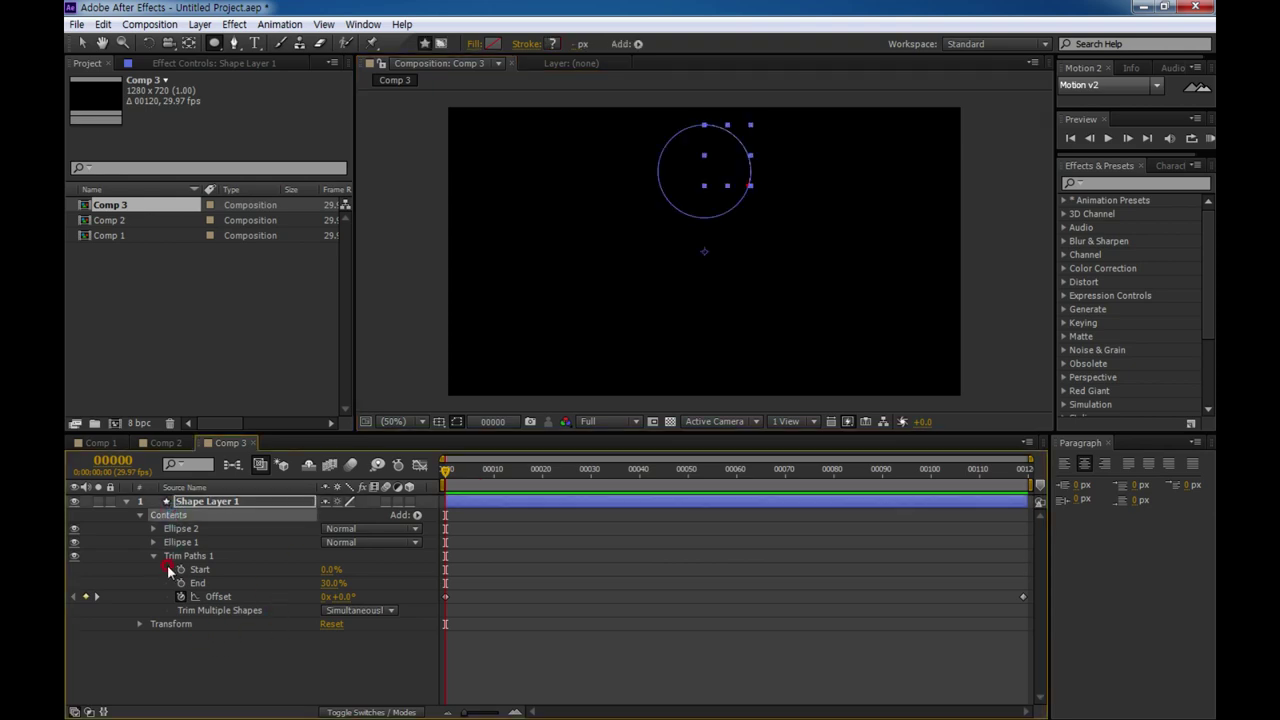
click(154, 557)
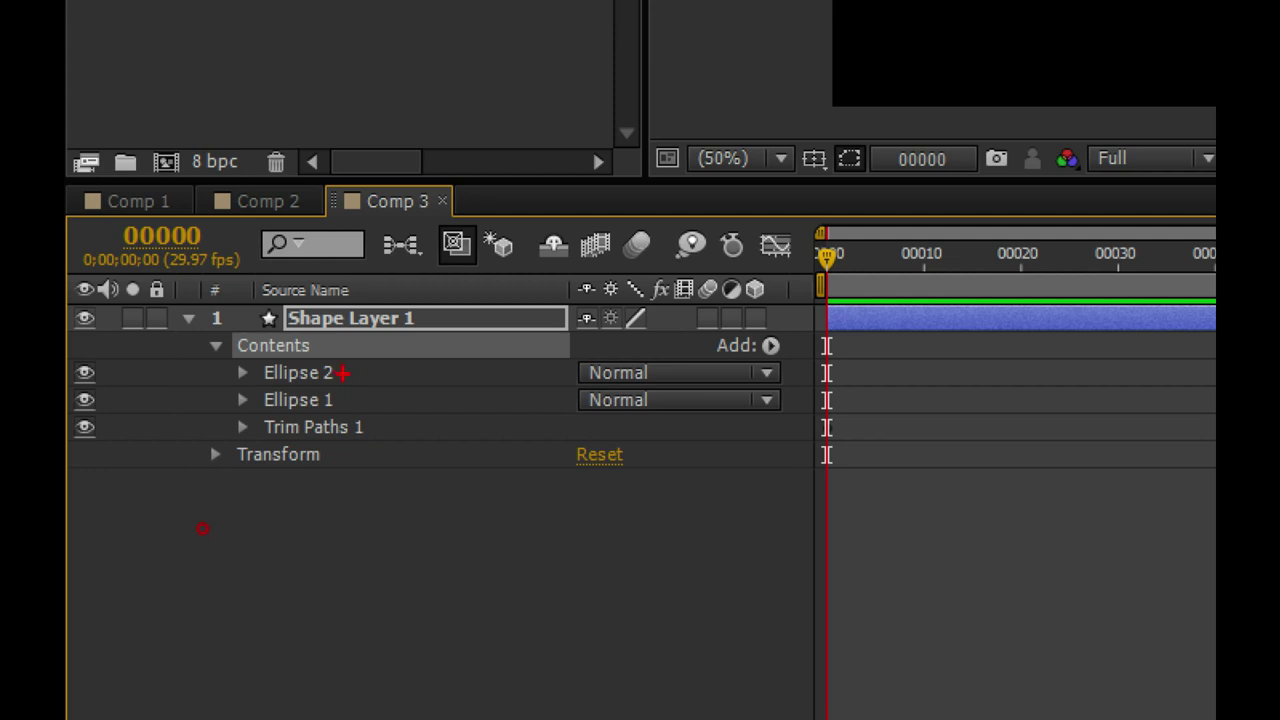
mouse_move(342, 372)
mouse_down()
mouse_move(402, 340)
mouse_move(364, 380)
mouse_move(408, 418)
mouse_move(388, 380)
mouse_up()
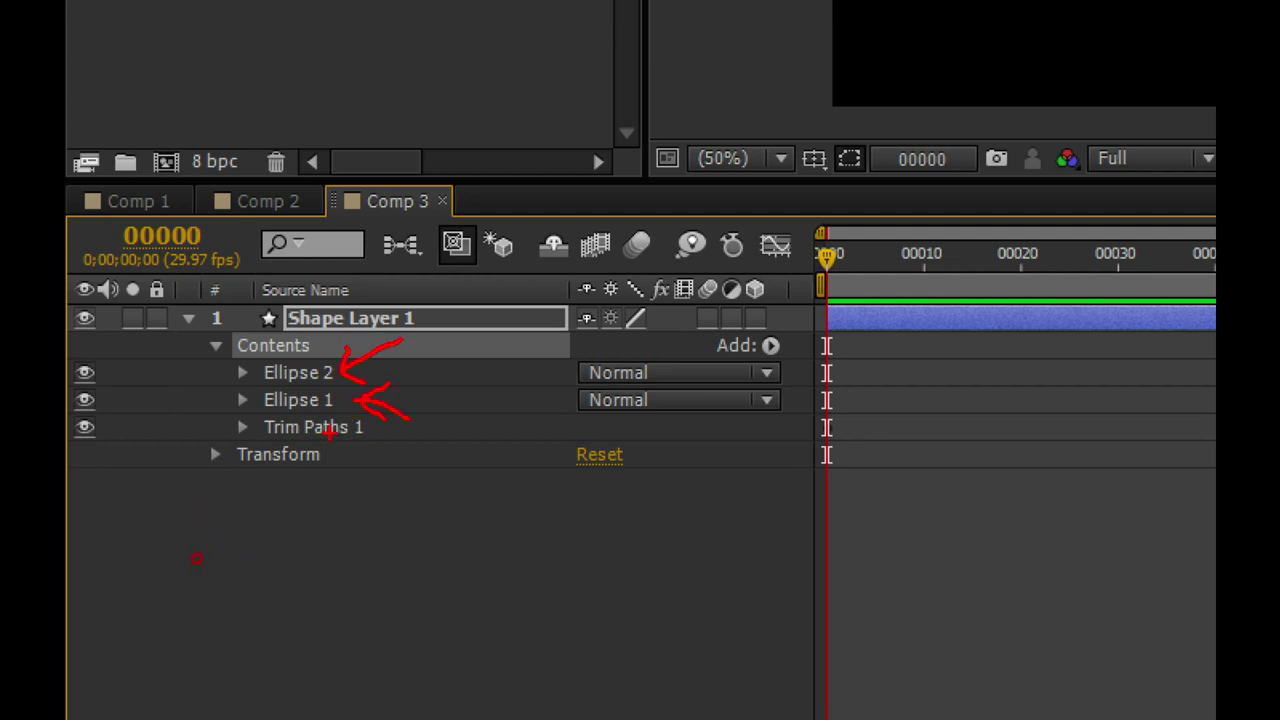
mouse_move(366, 478)
mouse_down()
mouse_move(352, 432)
mouse_move(386, 440)
mouse_up()
drag(320, 350, 305, 336)
mouse_move(250, 370)
mouse_down()
mouse_move(266, 418)
mouse_move(262, 492)
mouse_move(268, 466)
mouse_up()
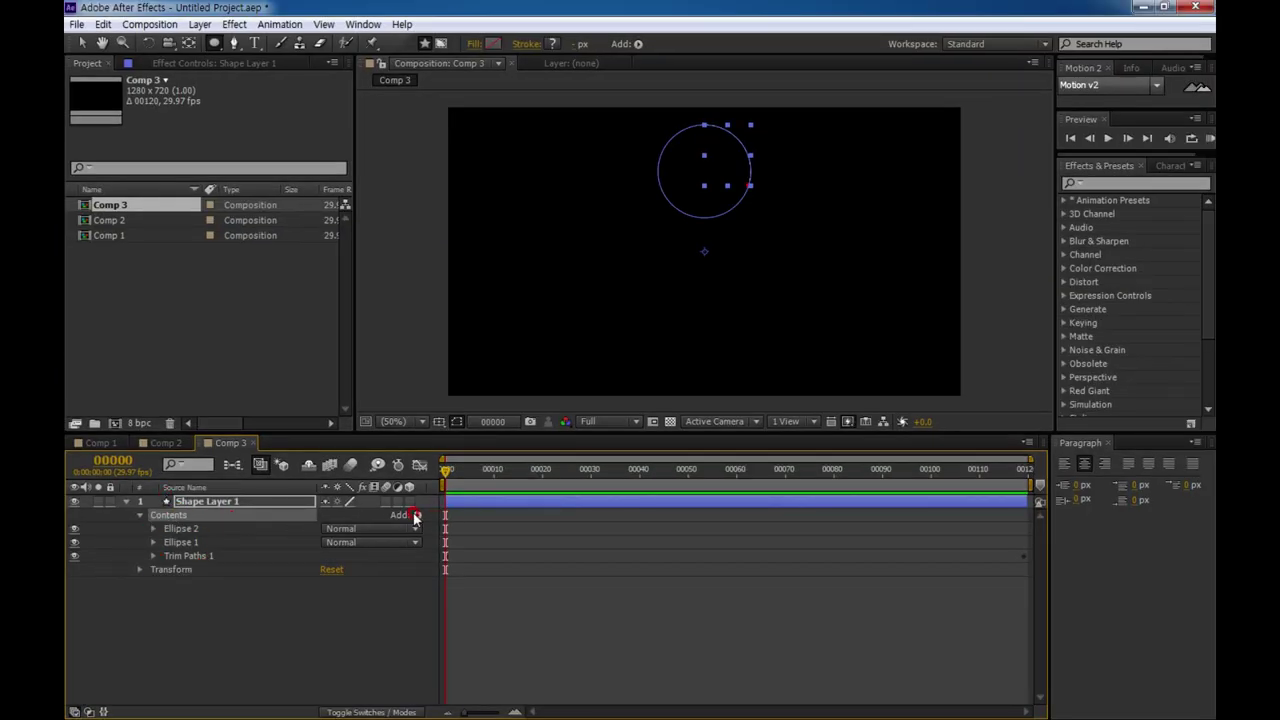
Step: Add a Repeater to the shape contents and set it to 5 copies
click(416, 515)
click(466, 392)
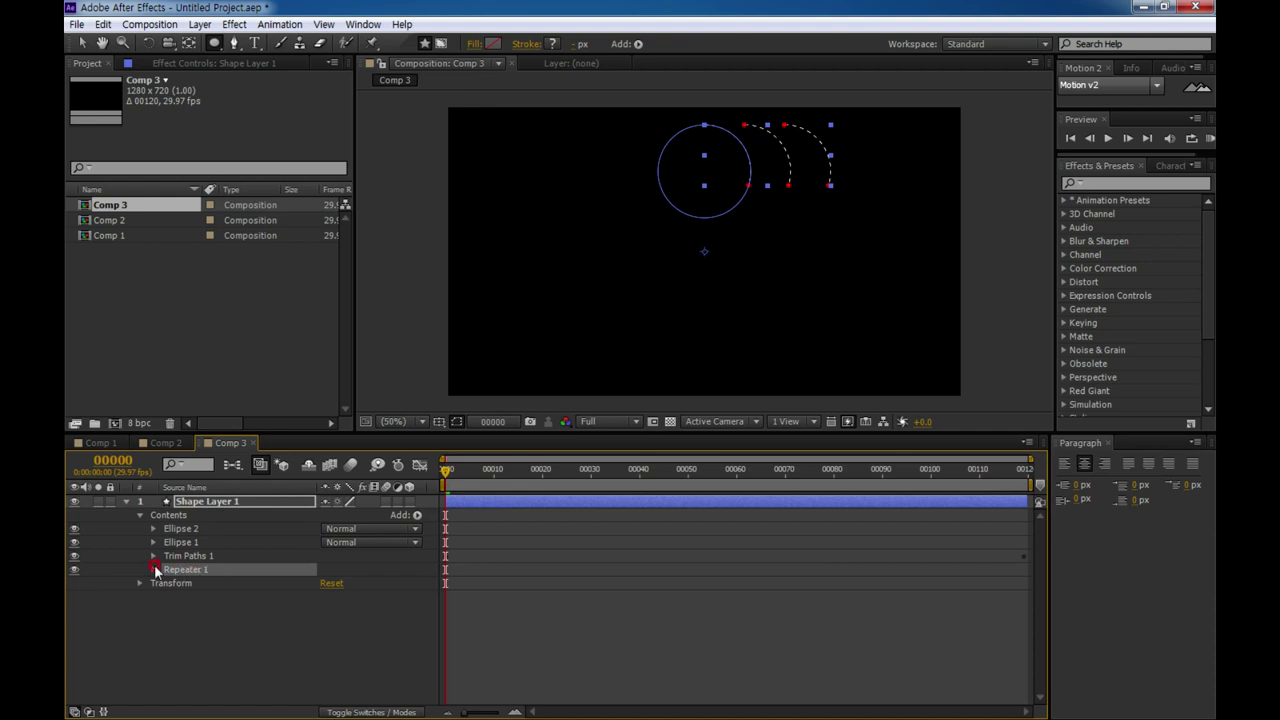
click(153, 570)
click(327, 583)
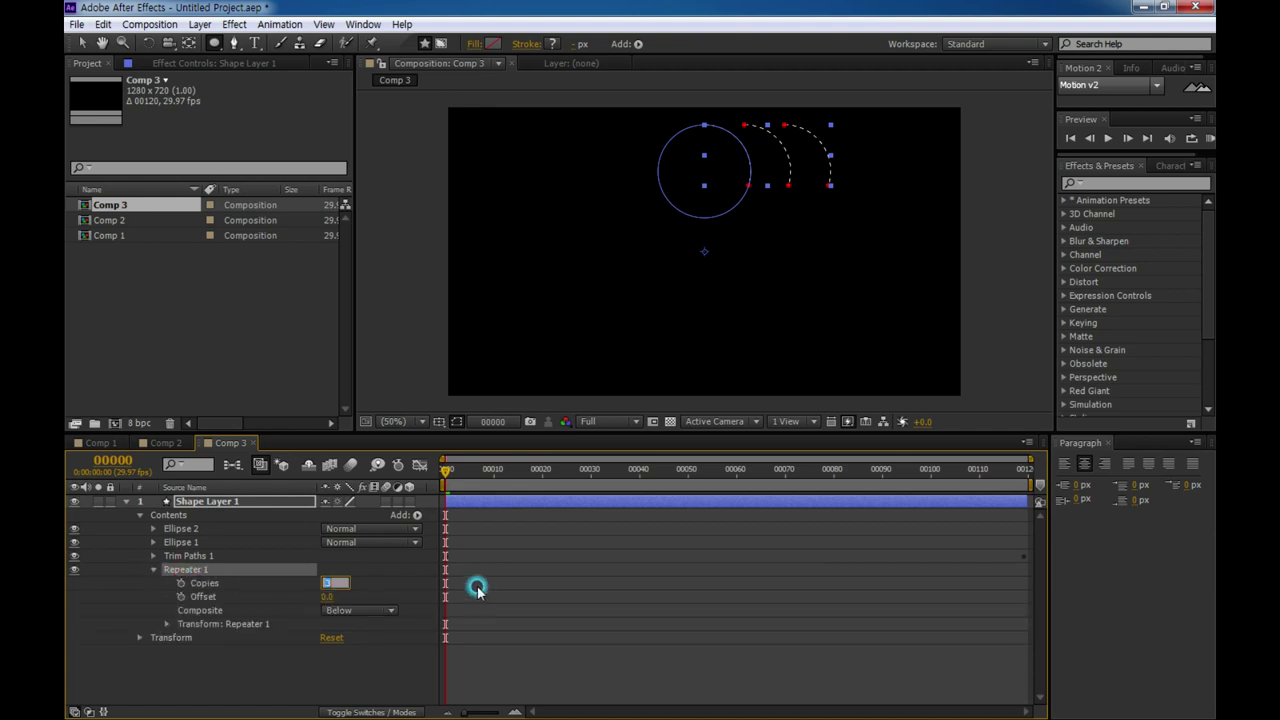
text(5)
click(483, 585)
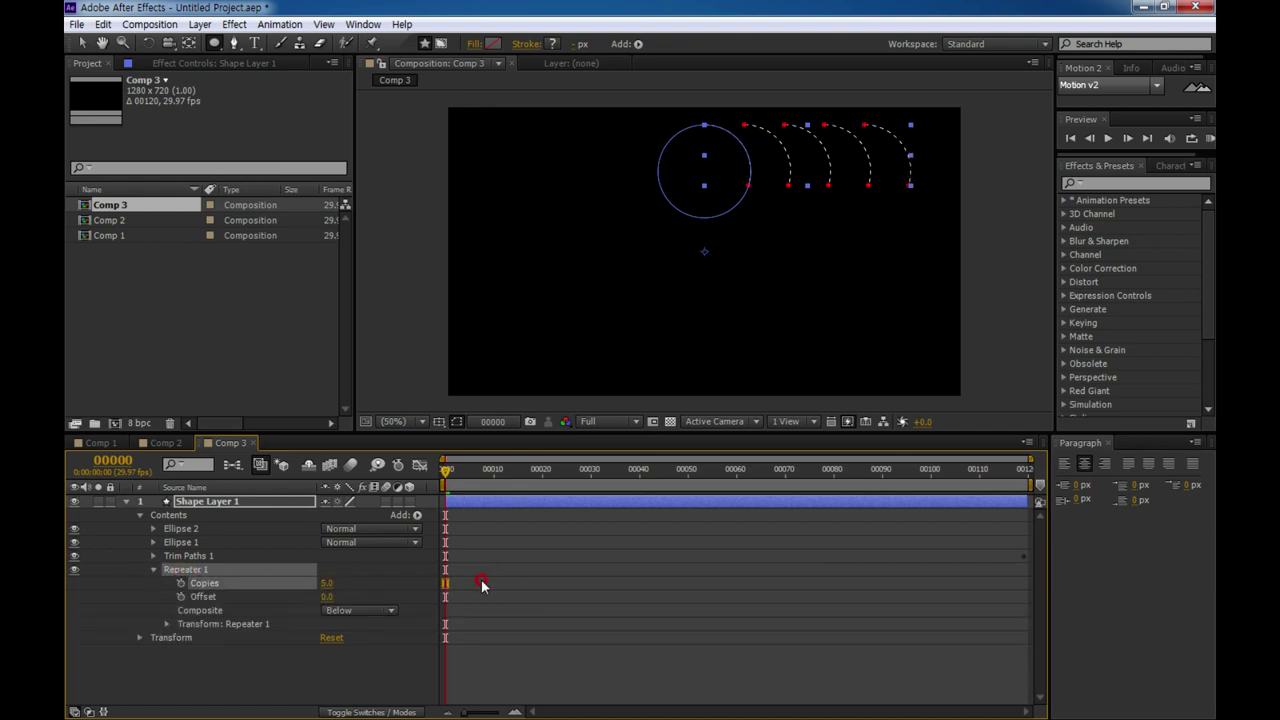
Step: Set the Repeater transform Position to 0,0 and Rotation to 72°
click(193, 626)
click(167, 624)
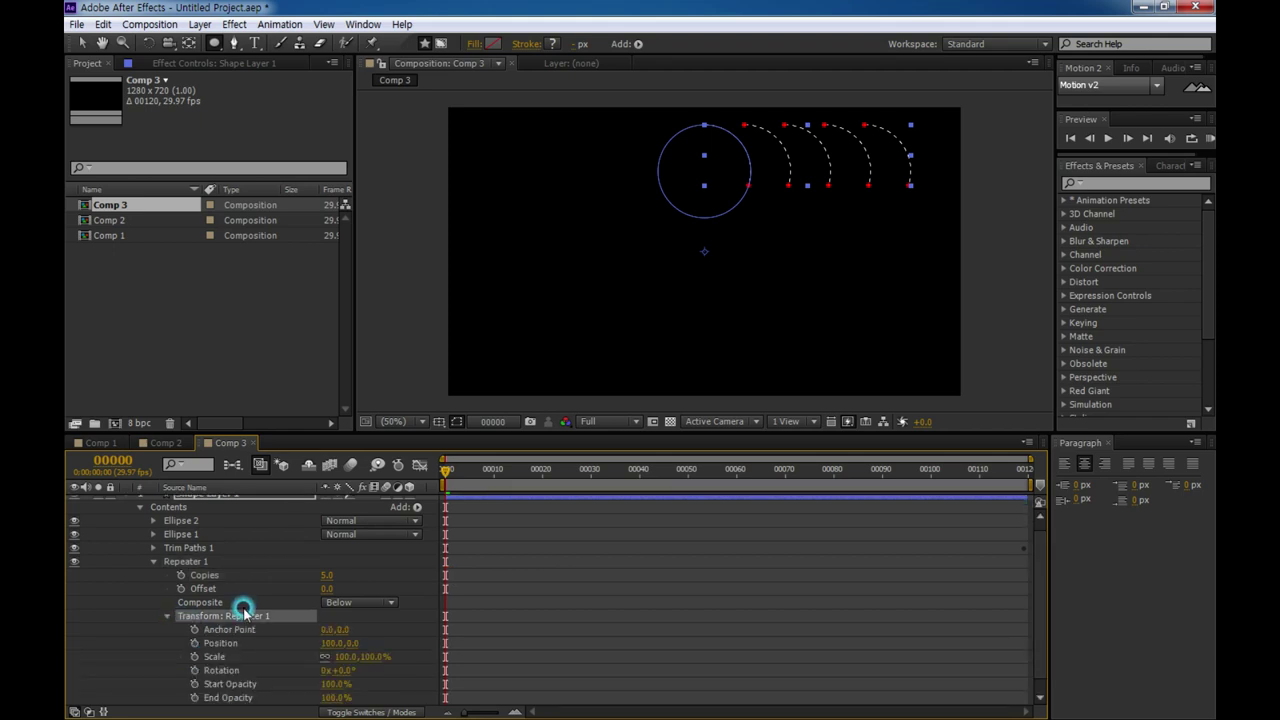
click(330, 644)
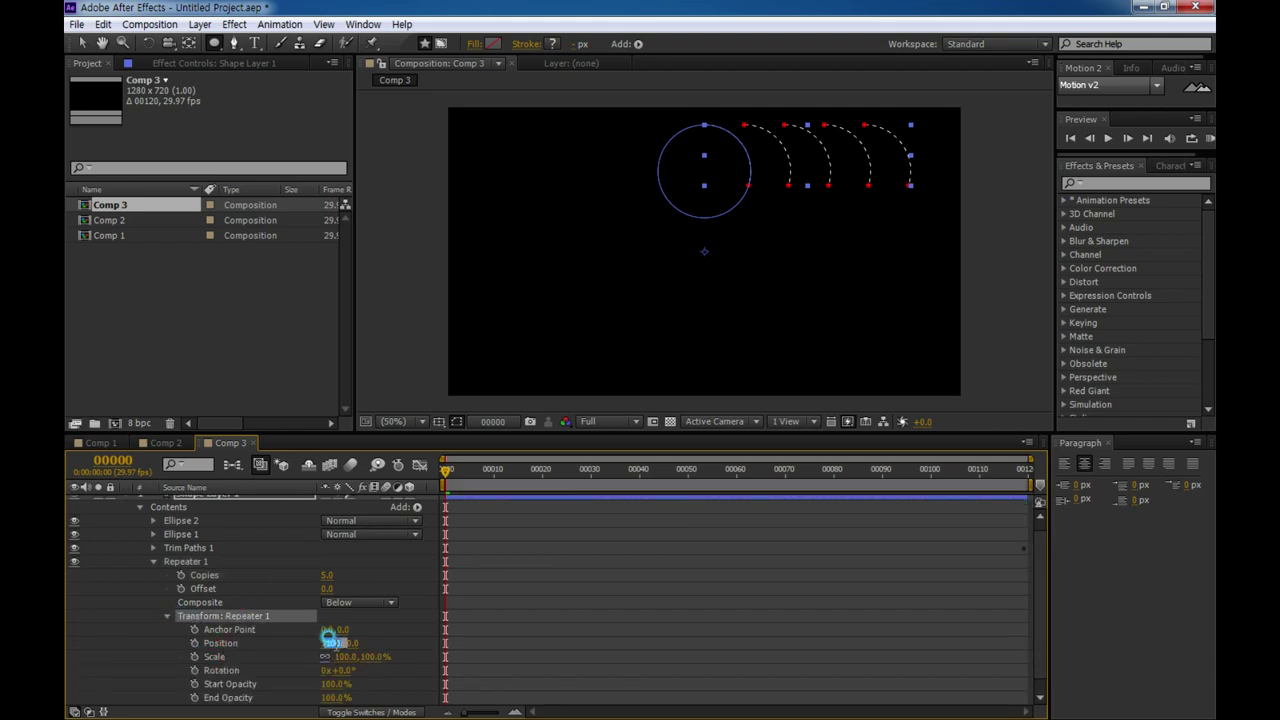
text(0)
click(316, 646)
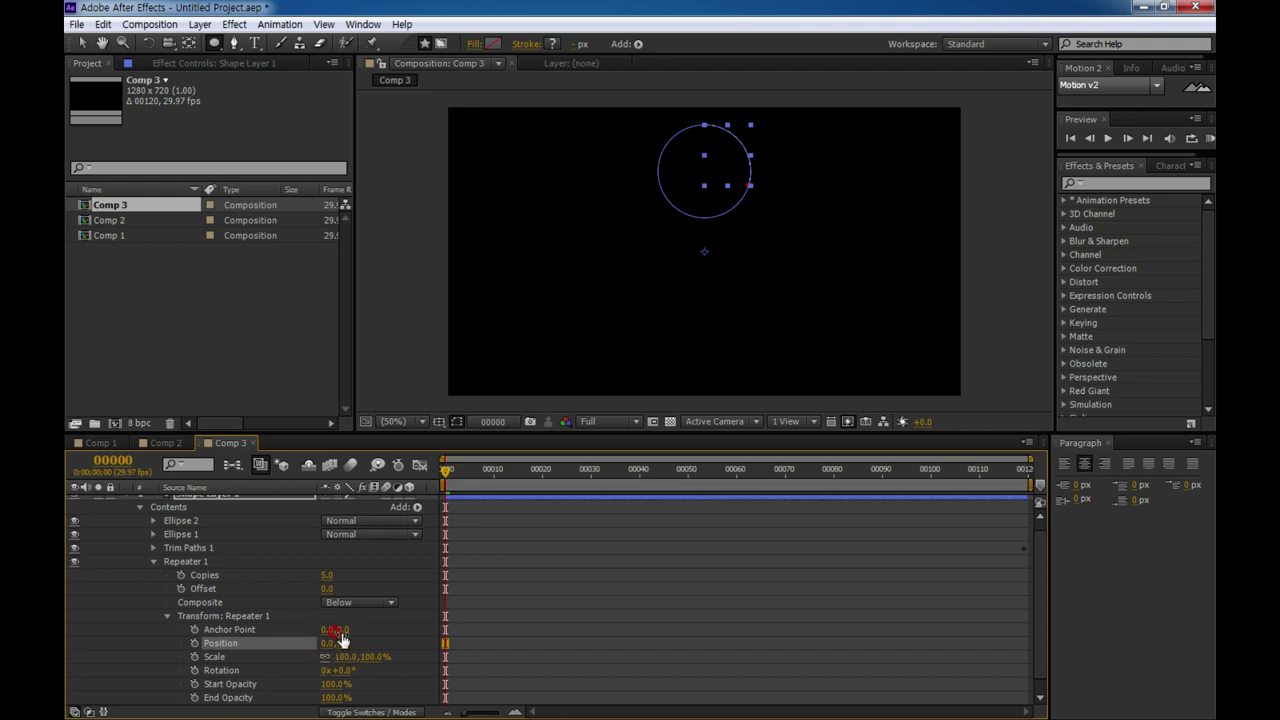
click(344, 670)
text(72)
key(Return)
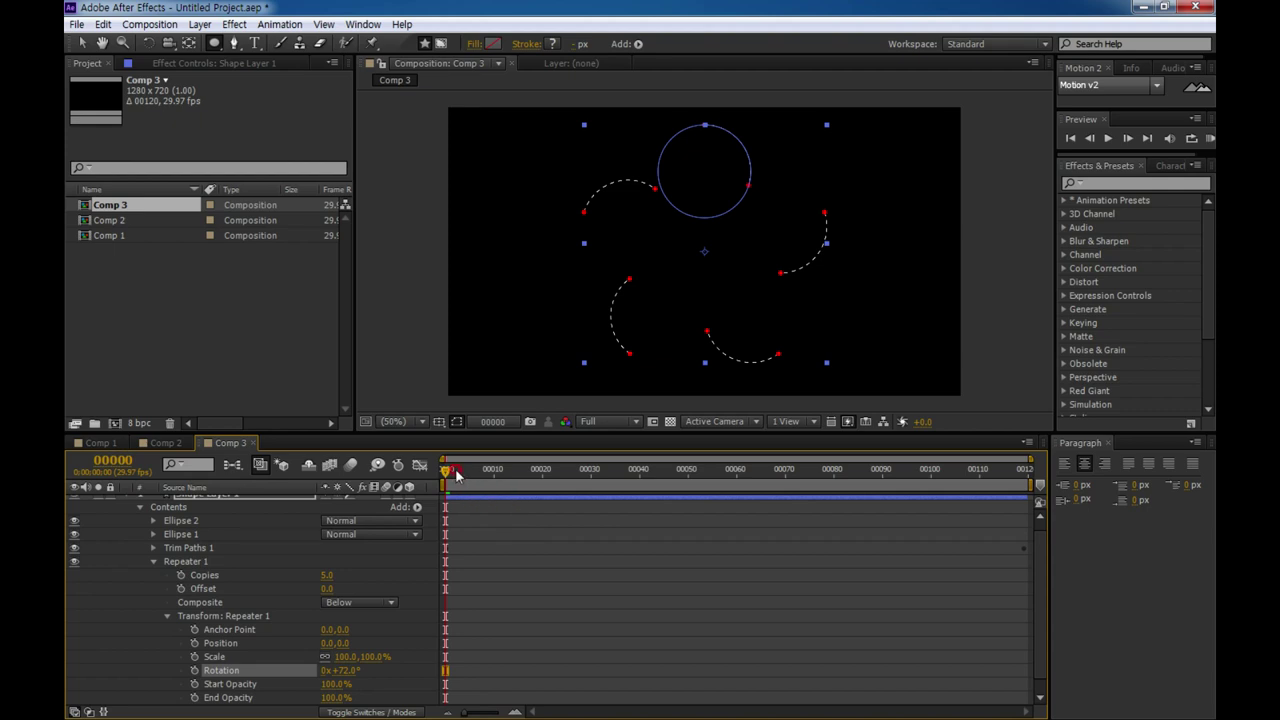
Step: Preview the five rotating arcs, then reselect Shape Layer 1
click(920, 698)
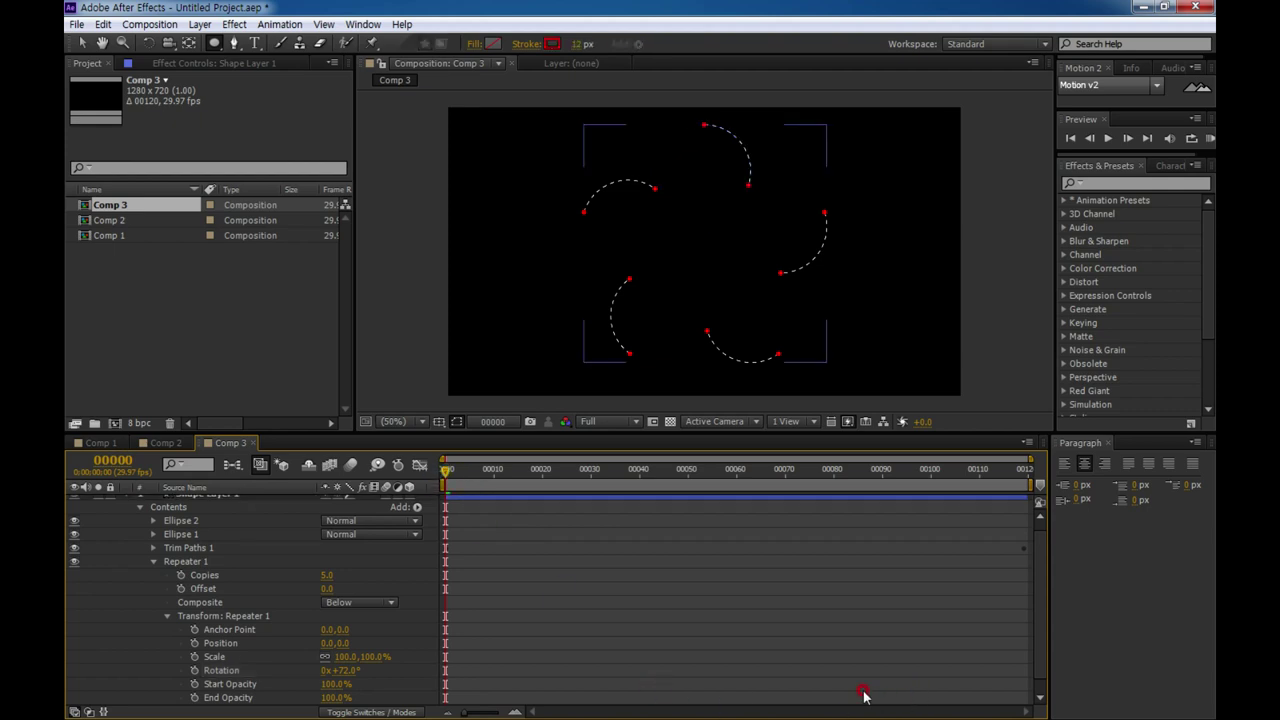
key(space)
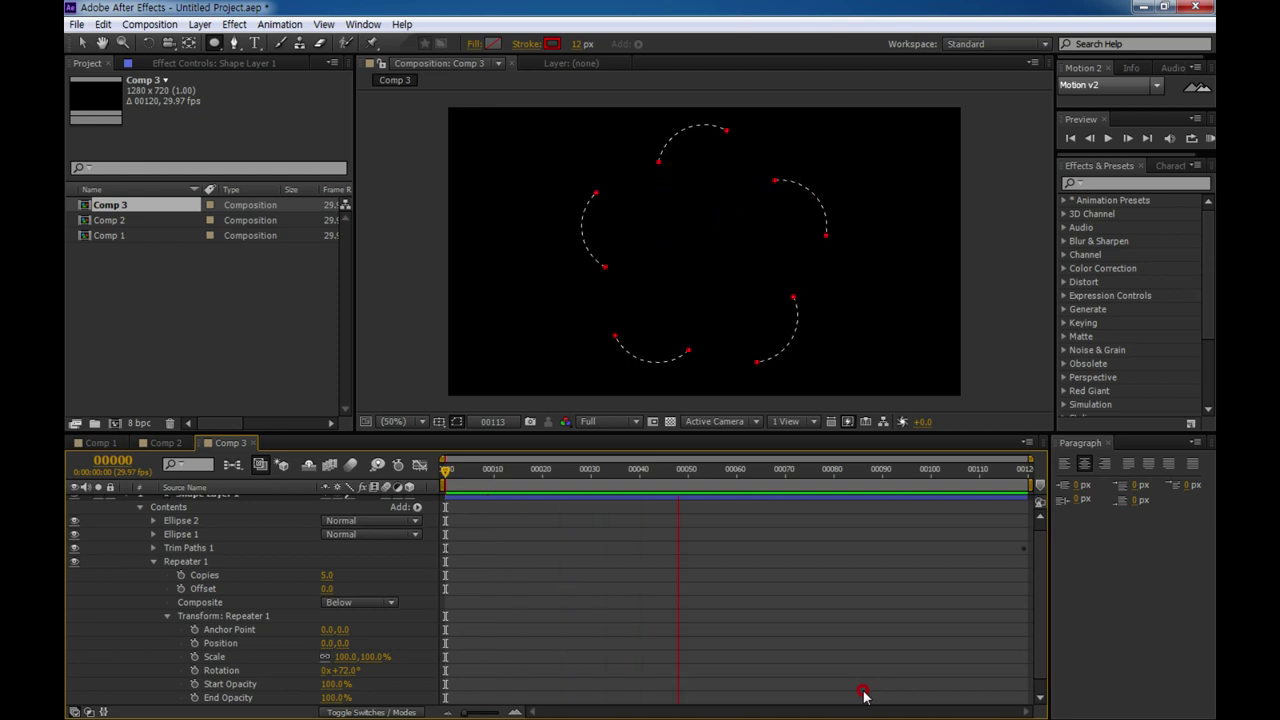
click(932, 532)
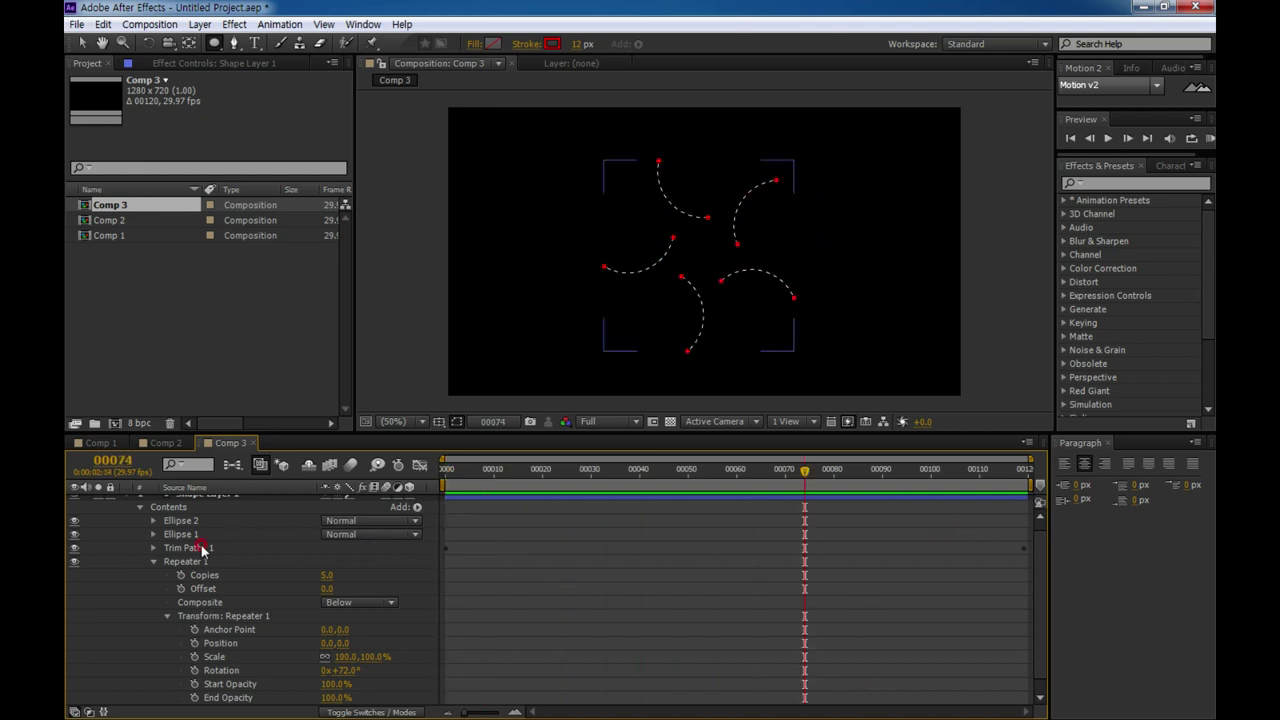
scroll(307, 586, up, 1)
click(217, 502)
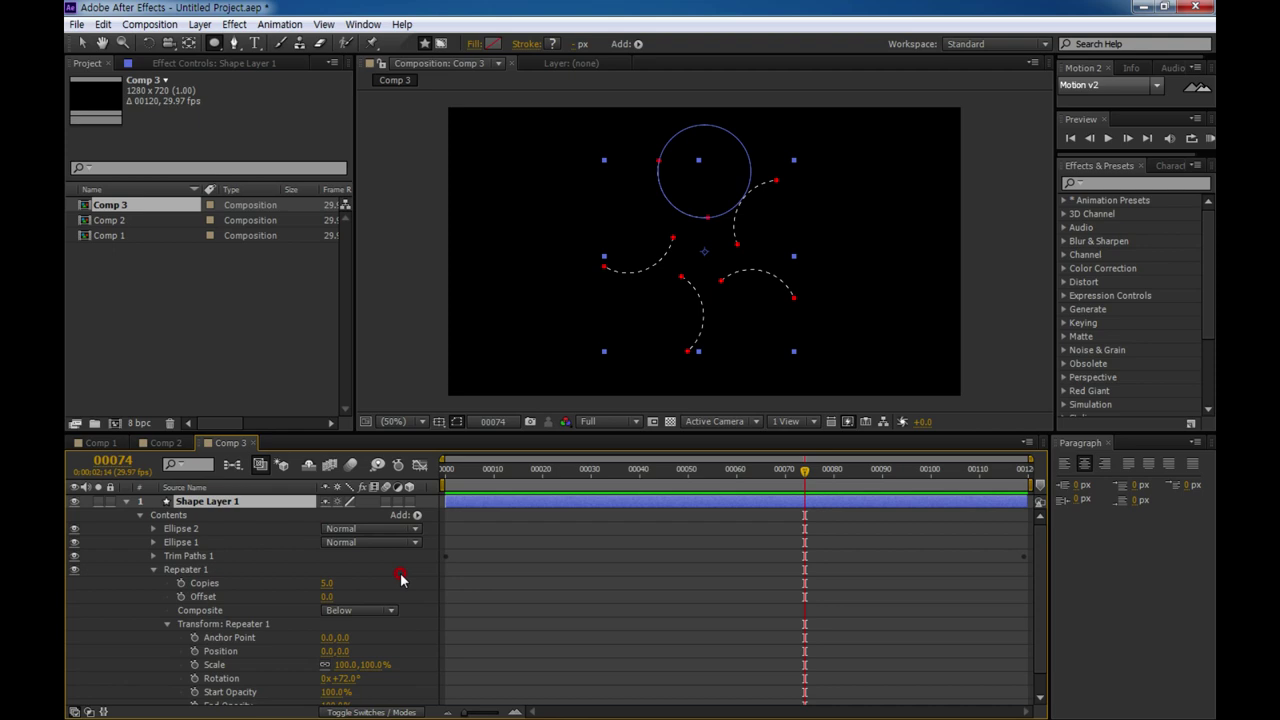
Step: Apply Easy Ease (F9) to the last Trim Paths Offset keyframe
key(u)
drag(980, 524, 1040, 498)
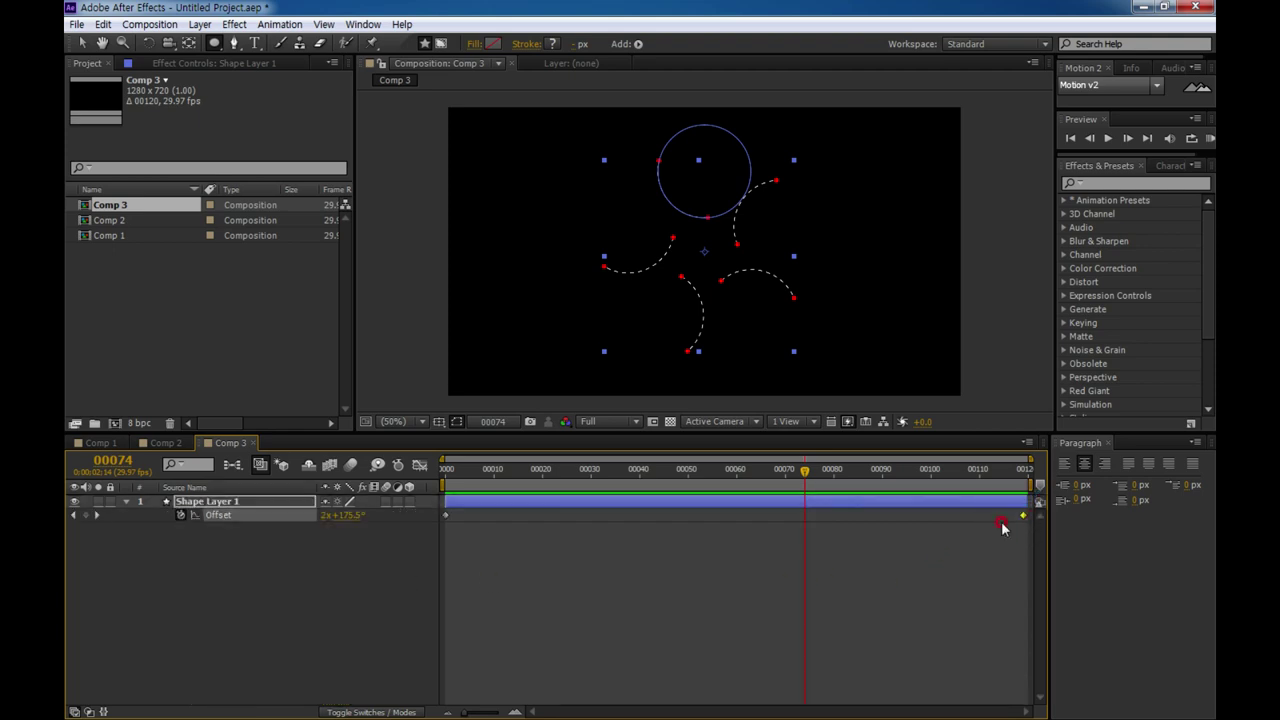
key(F9)
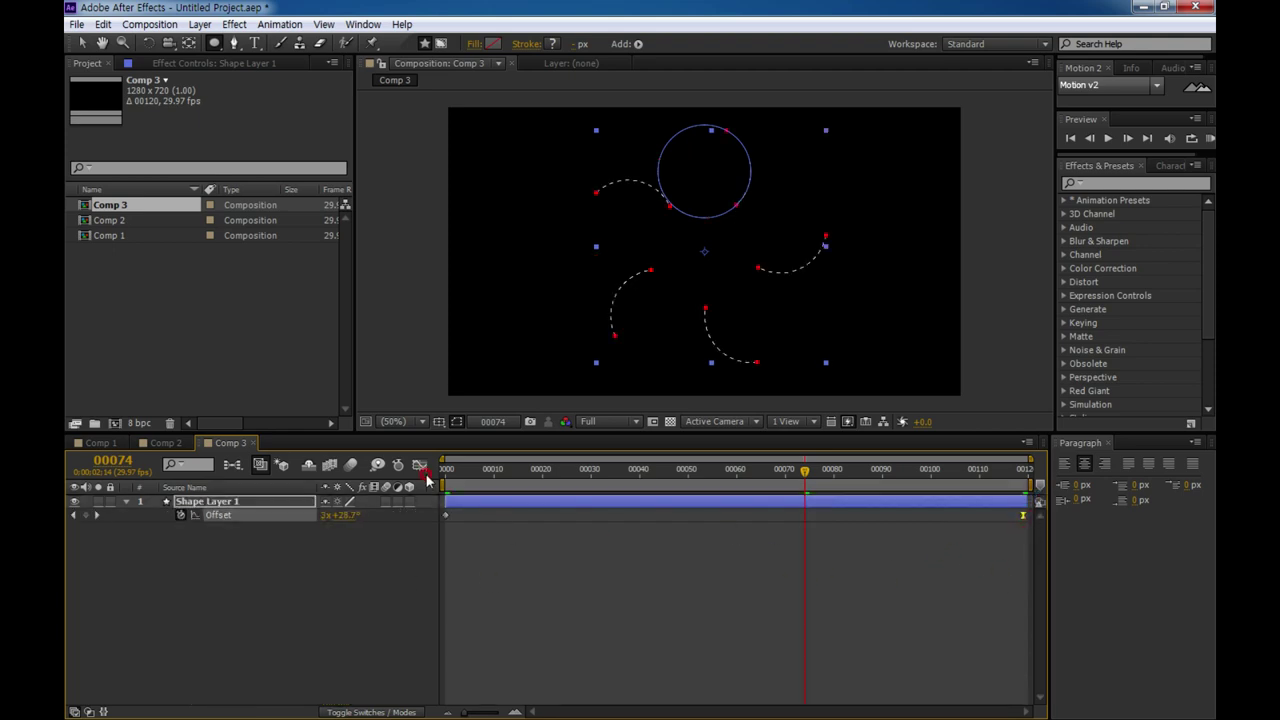
Step: In the Graph Editor, drag the last keyframe's influence handle left for a longer slowdown
click(420, 465)
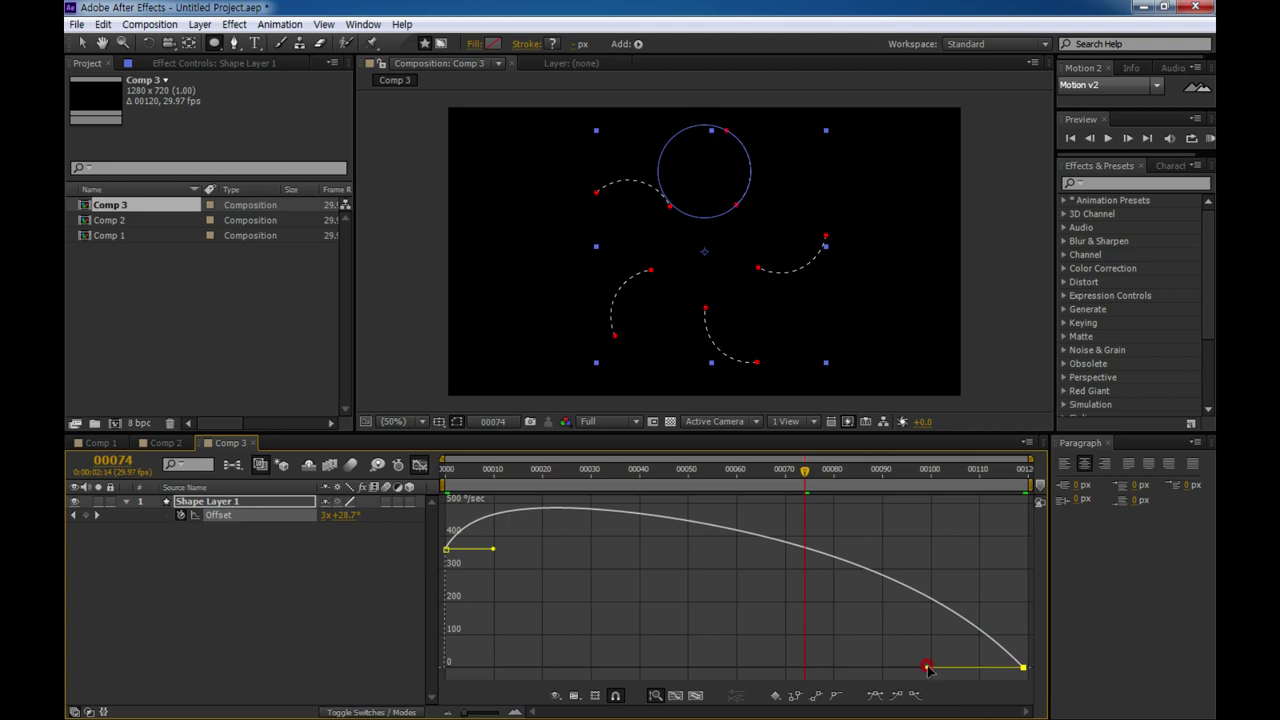
drag(927, 668, 828, 670)
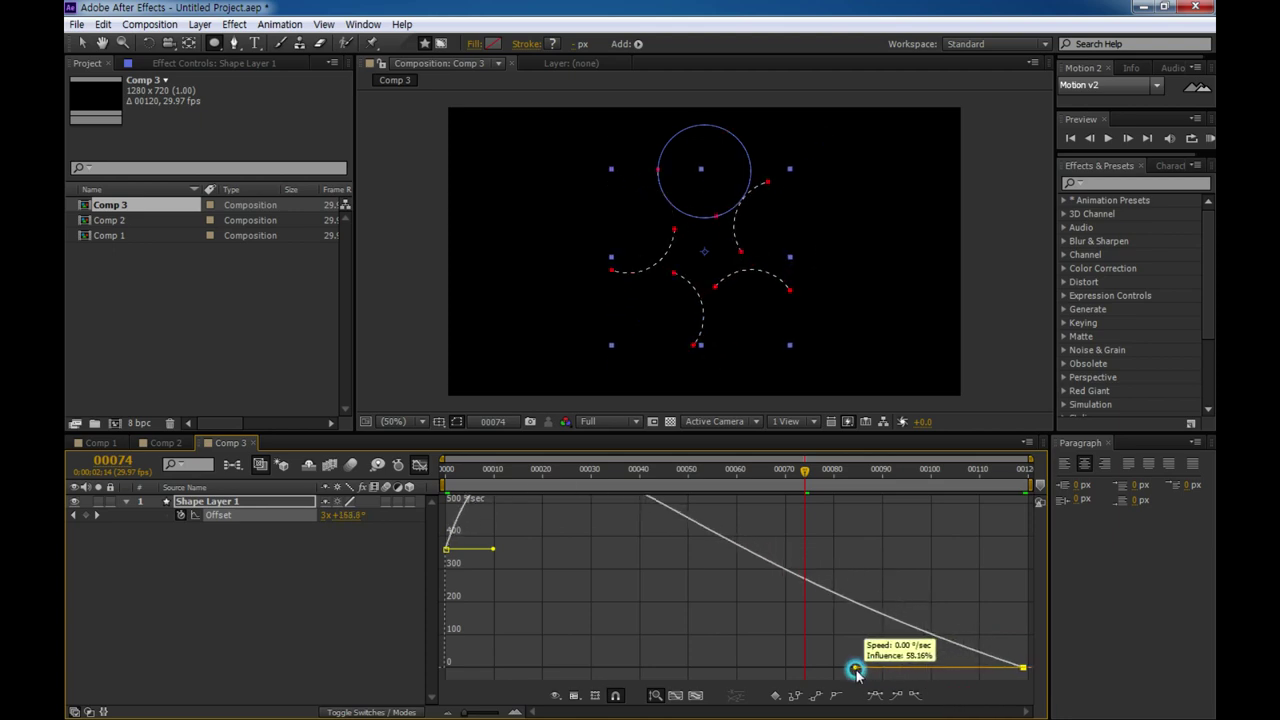
click(640, 638)
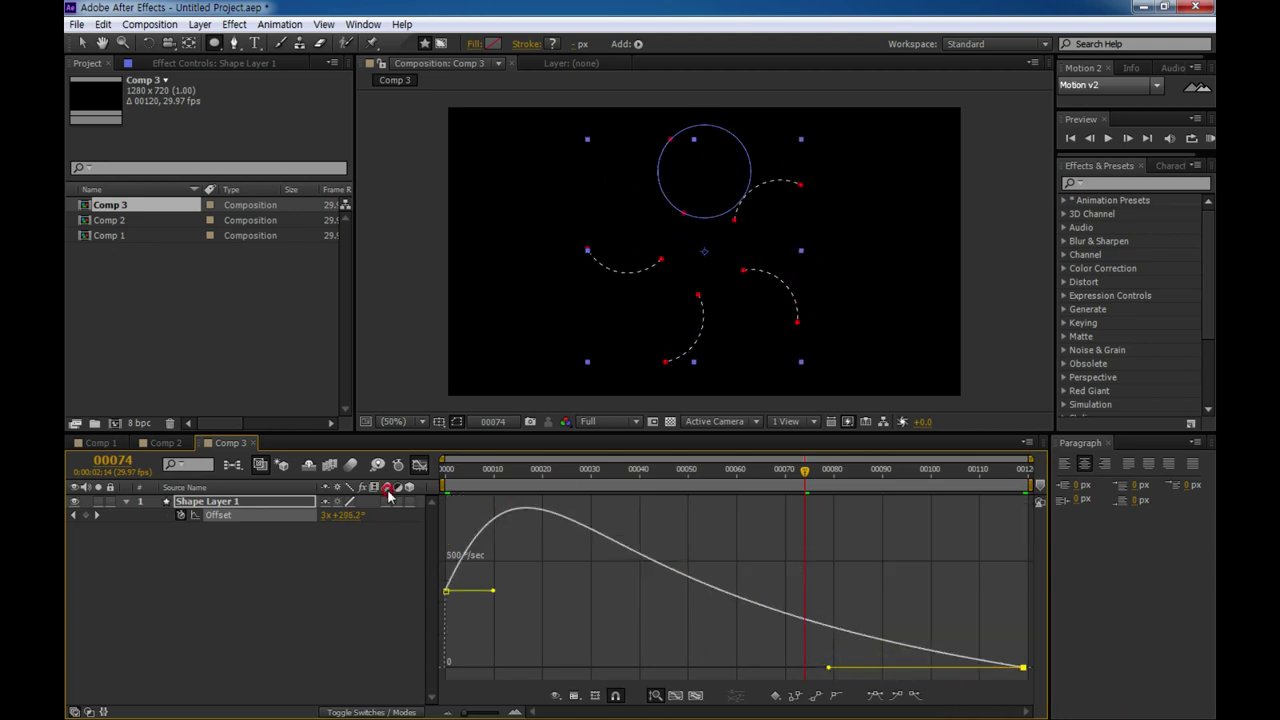
click(377, 563)
Step: Deselect the layer and preview the eased rotation
click(420, 465)
click(830, 640)
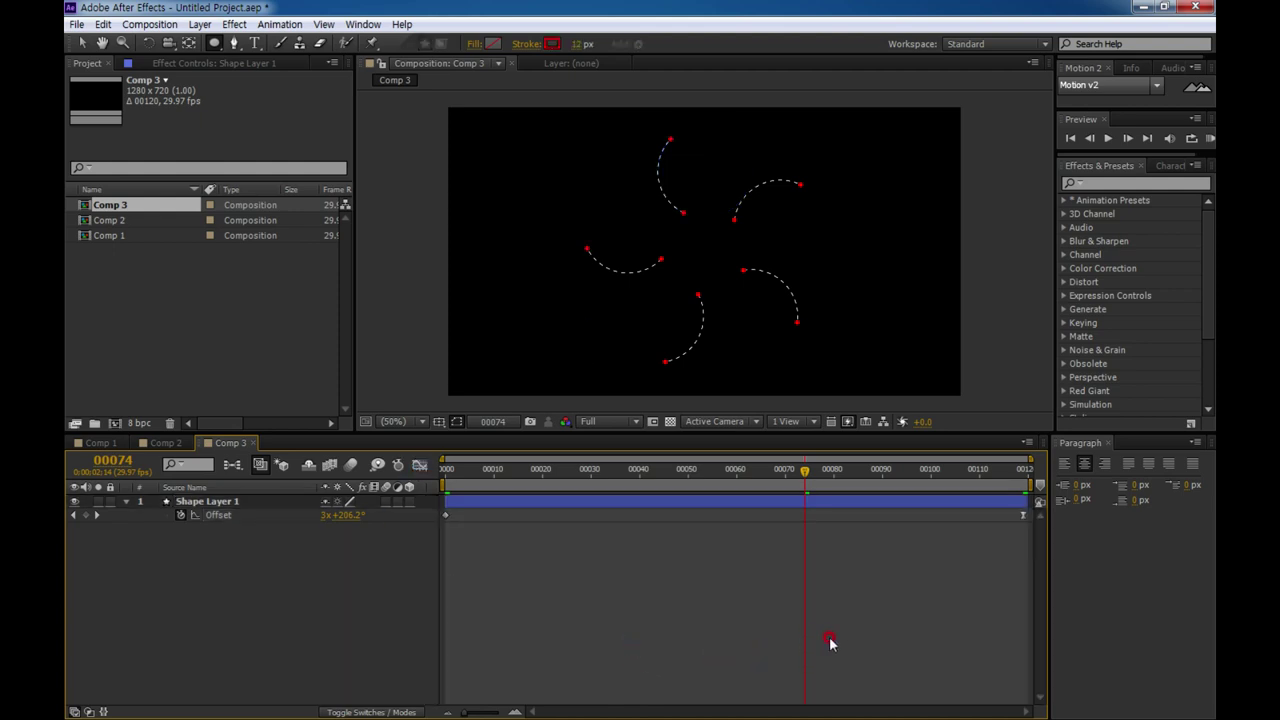
key(space)
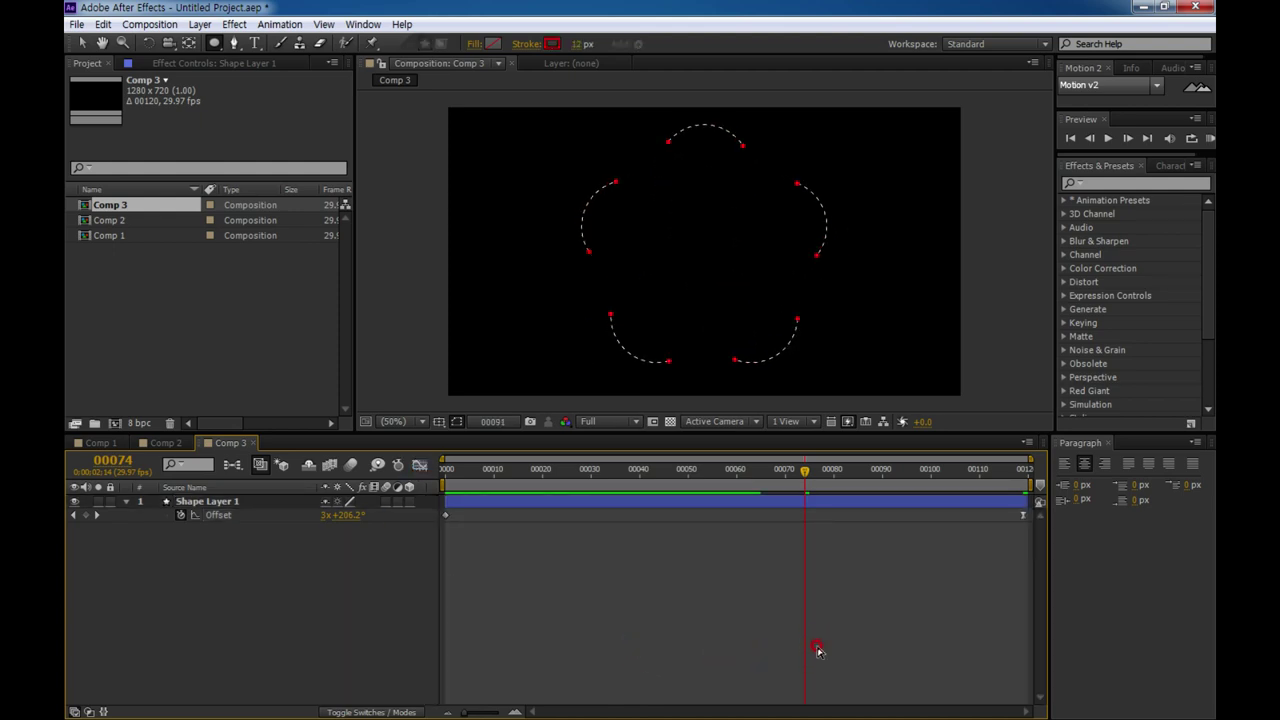